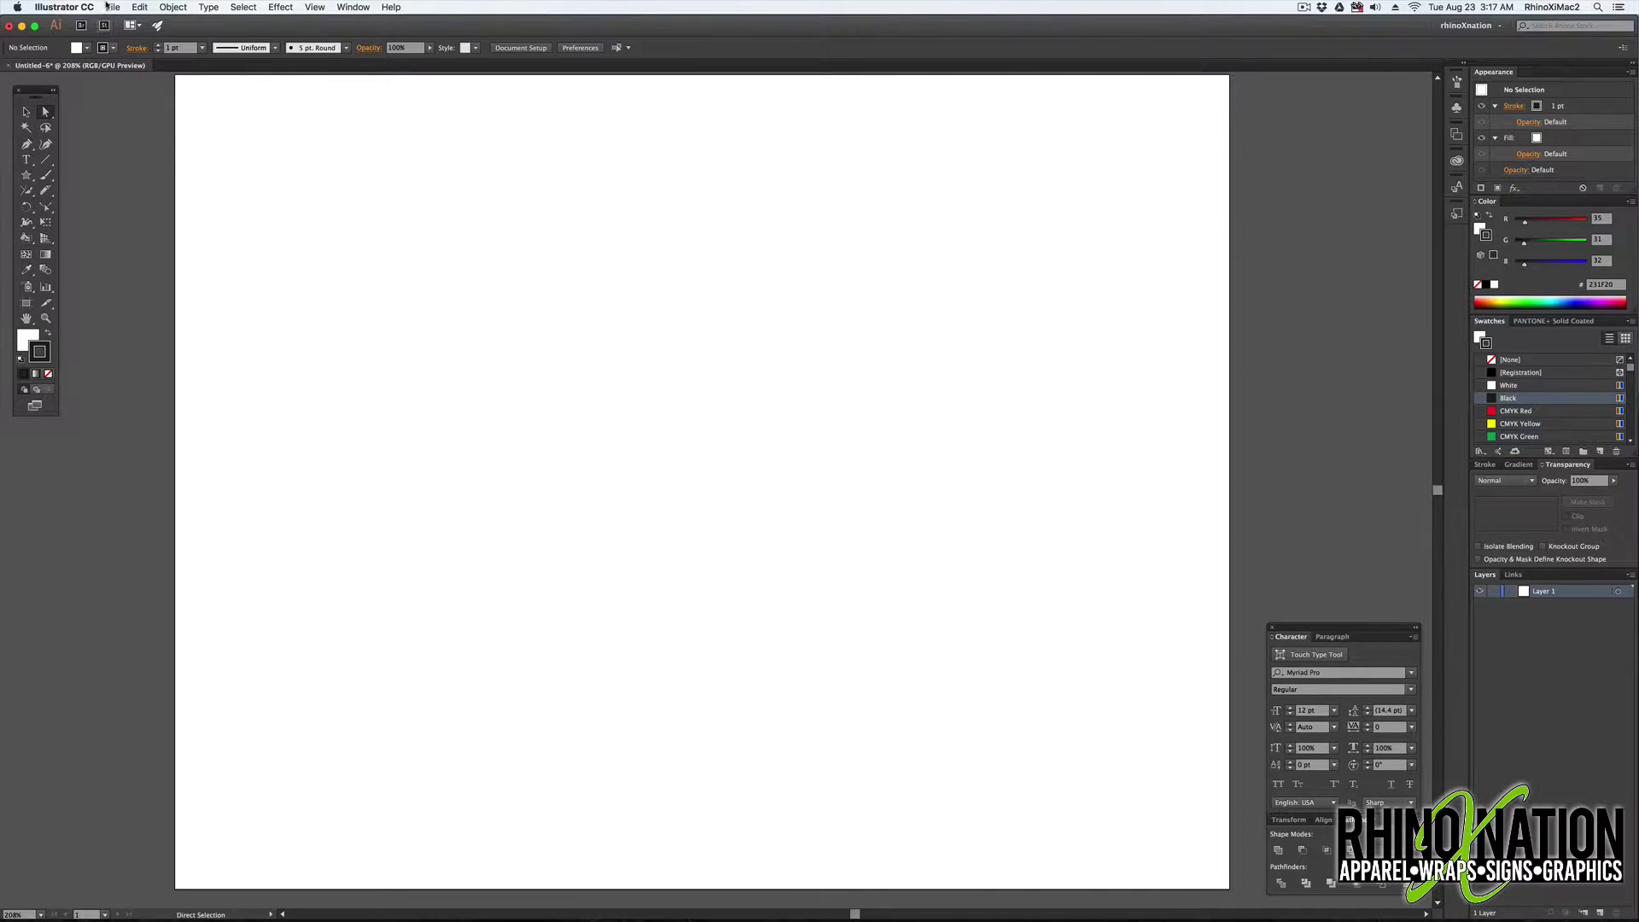
- Start a new document and compare the size presets offered by the Web and Print profiles
{"action": "left_click", "coordinate": [122, 23]}
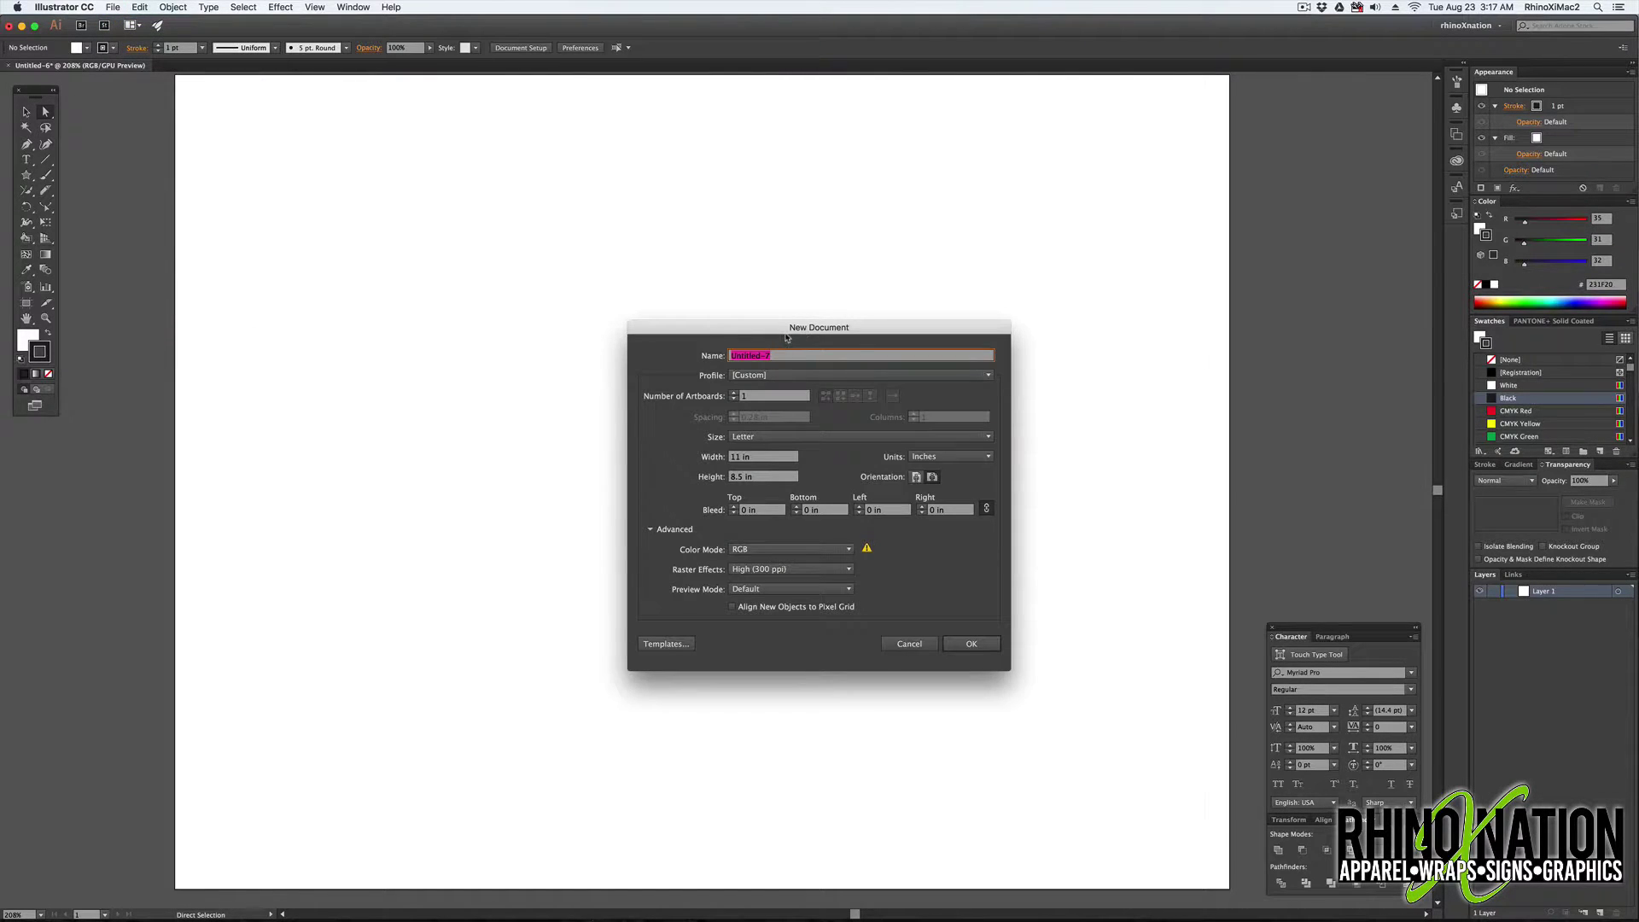
{"action": "left_click", "coordinate": [751, 377]}
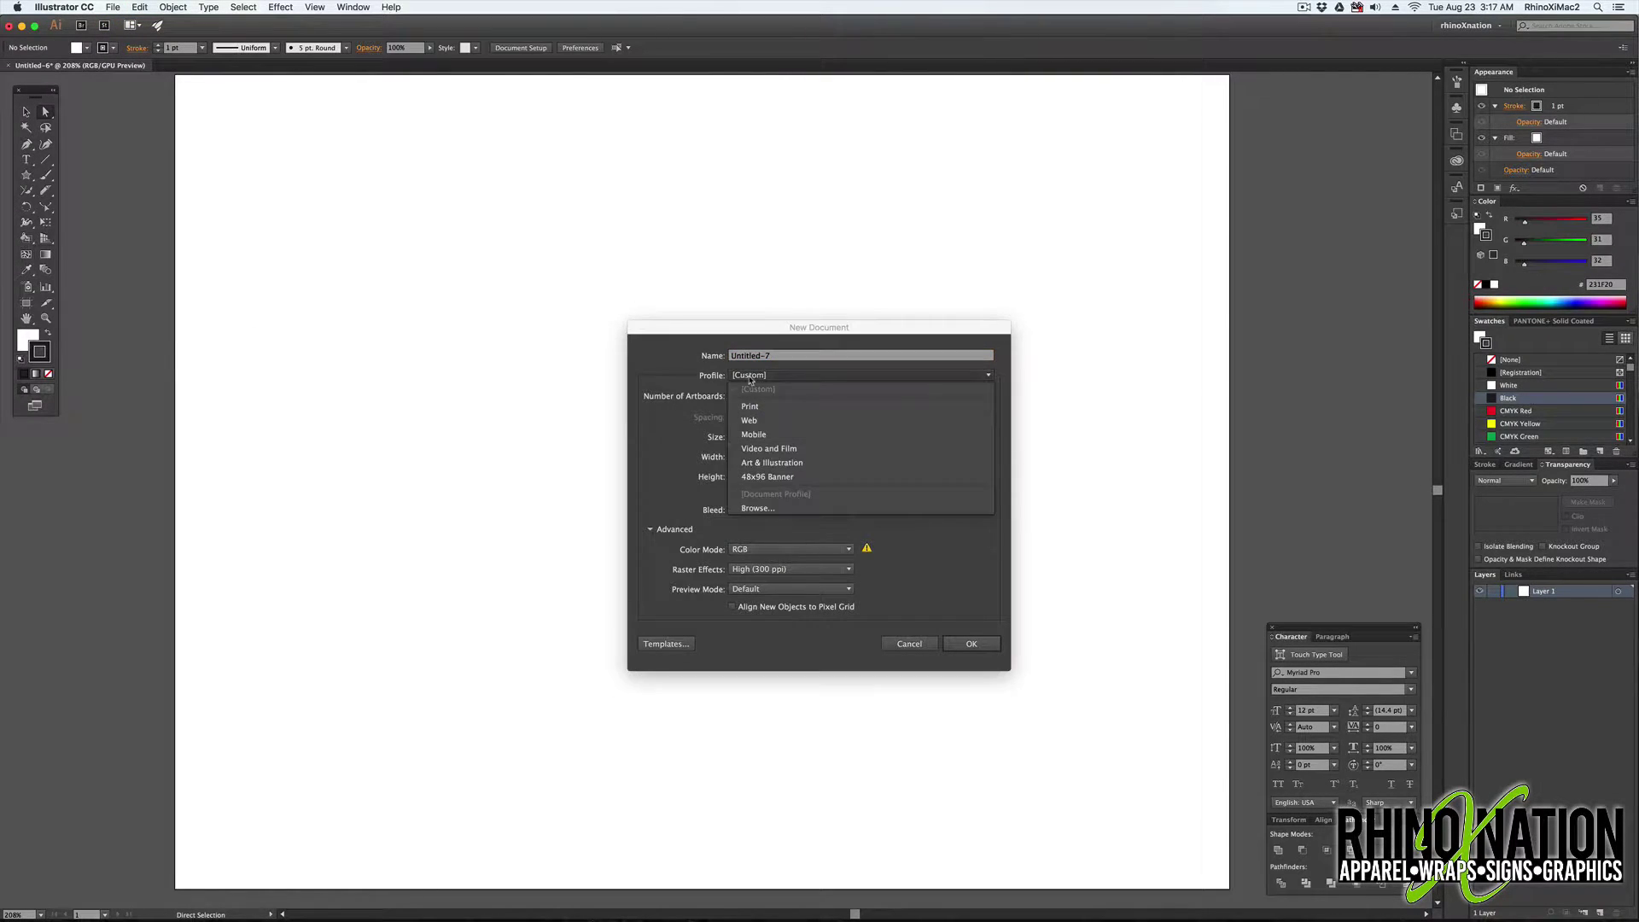
{"action": "left_click", "coordinate": [785, 421]}
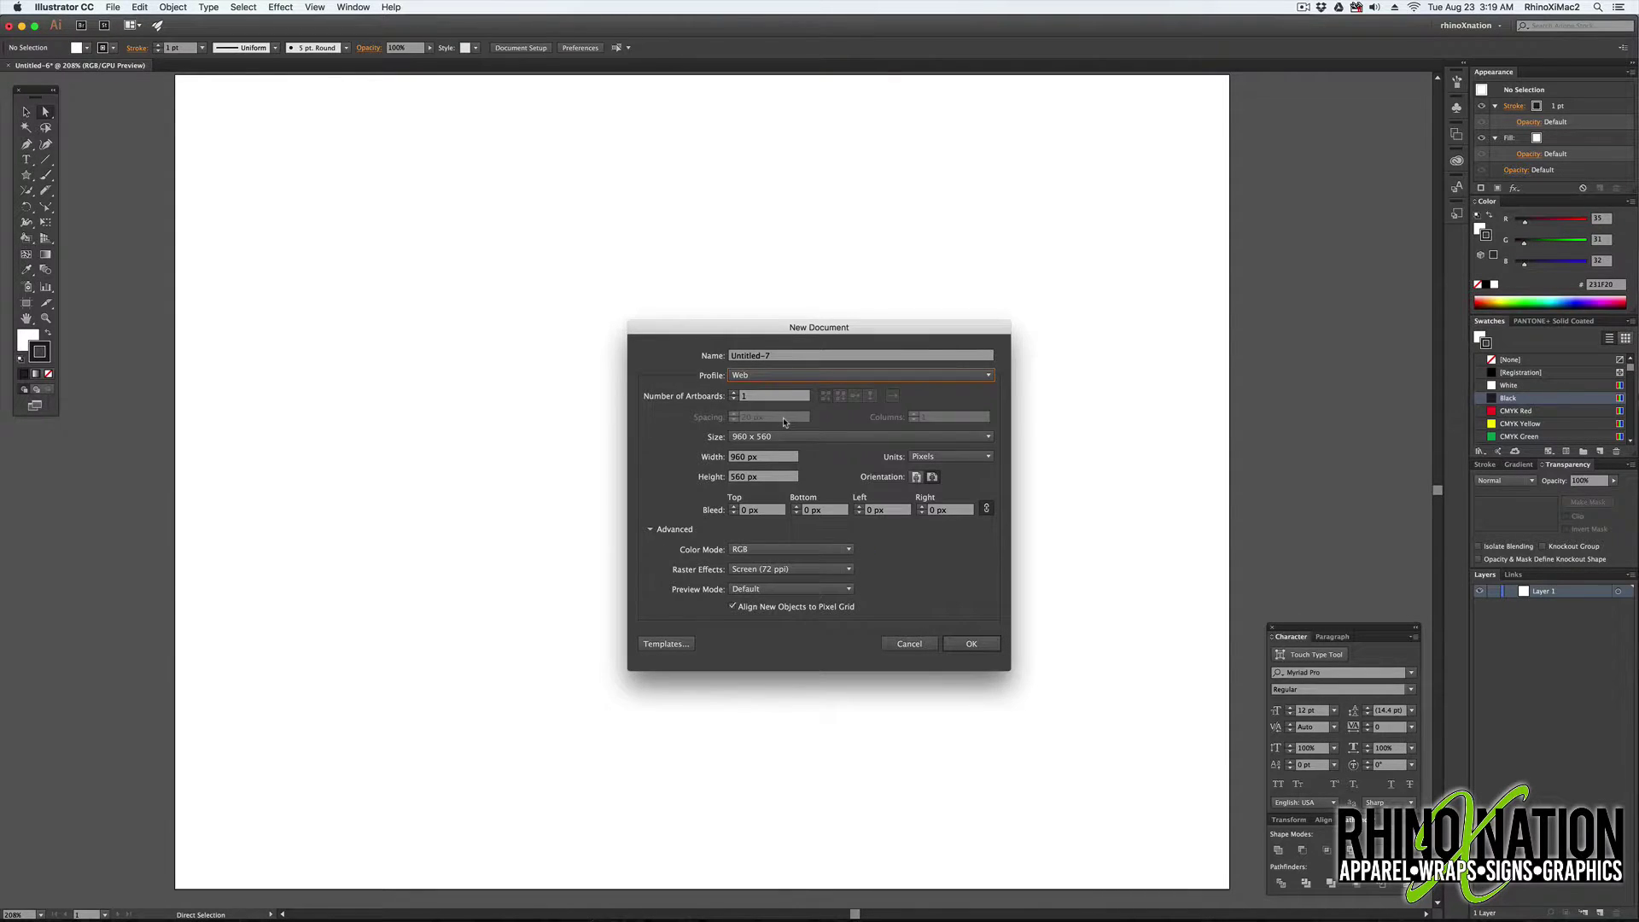
{"action": "left_click", "coordinate": [810, 437]}
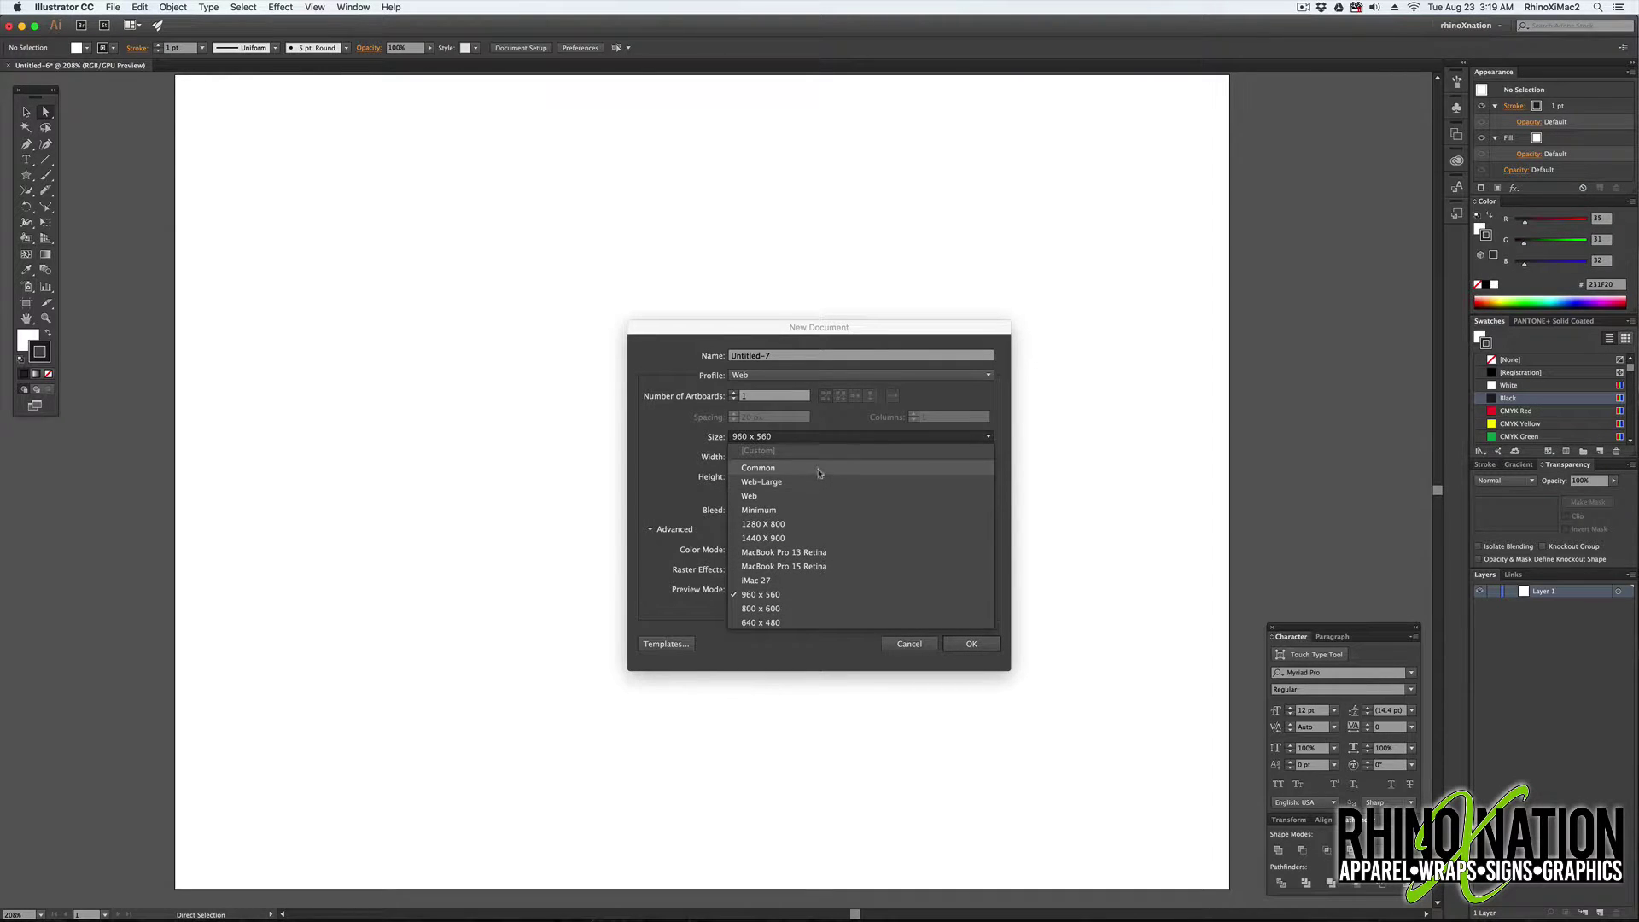
{"action": "left_click", "coordinate": [801, 376]}
{"action": "left_click", "coordinate": [801, 406]}
{"action": "left_click", "coordinate": [792, 438]}
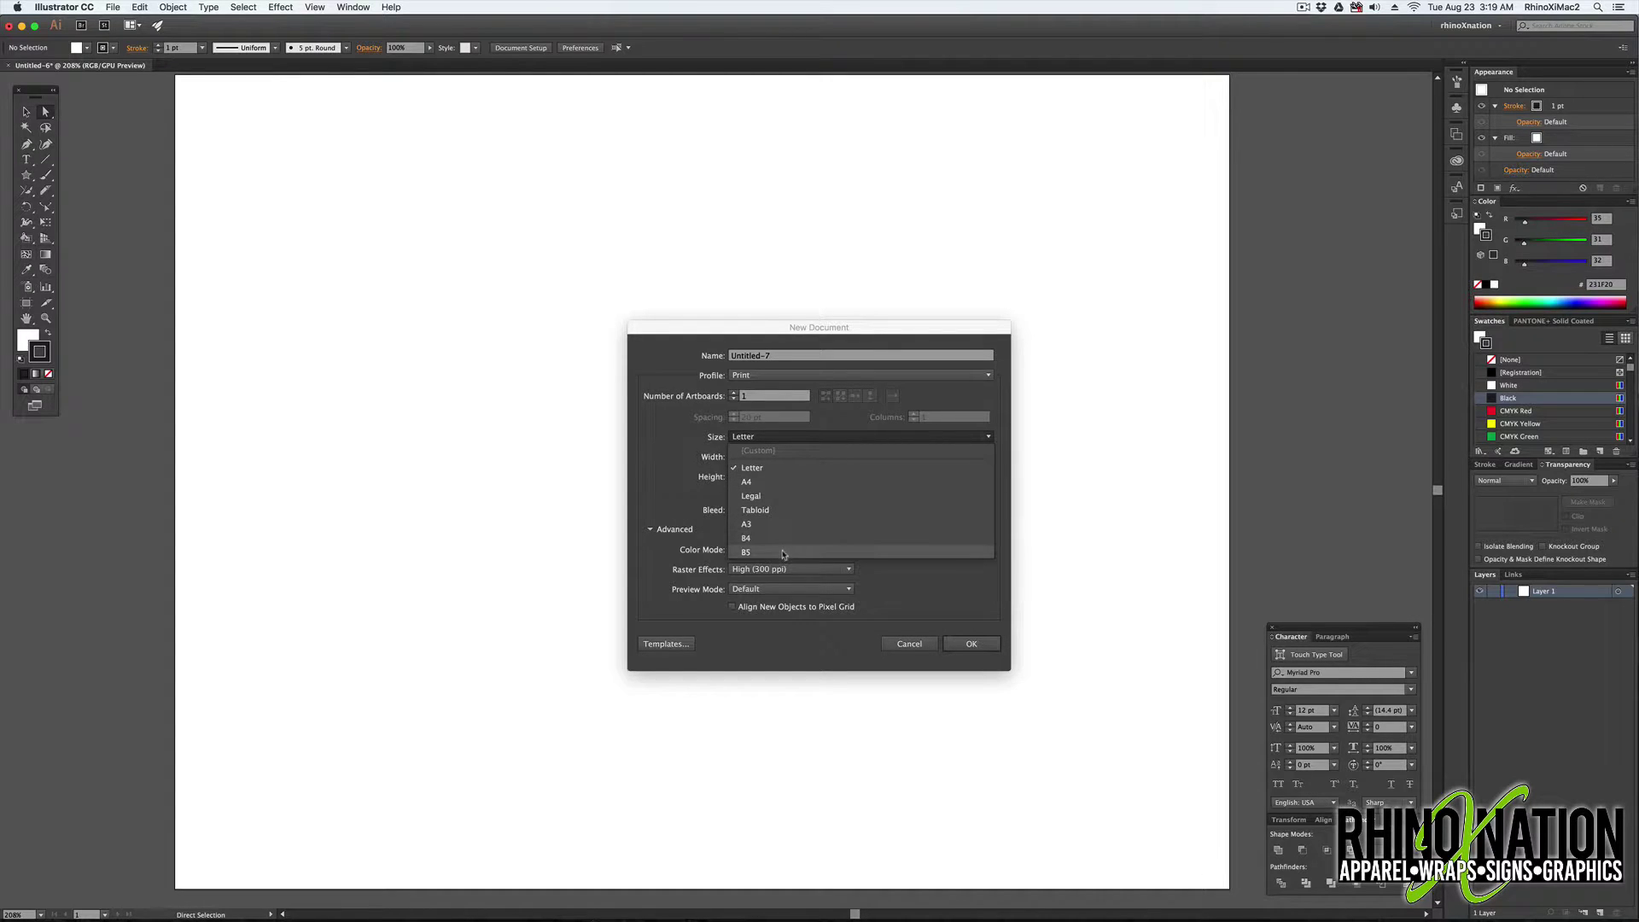
- Set the new document to the Video and Film profile with HDV 1080 size and High (300 ppi) raster effects
{"action": "left_click", "coordinate": [801, 376]}
{"action": "left_click", "coordinate": [778, 455]}
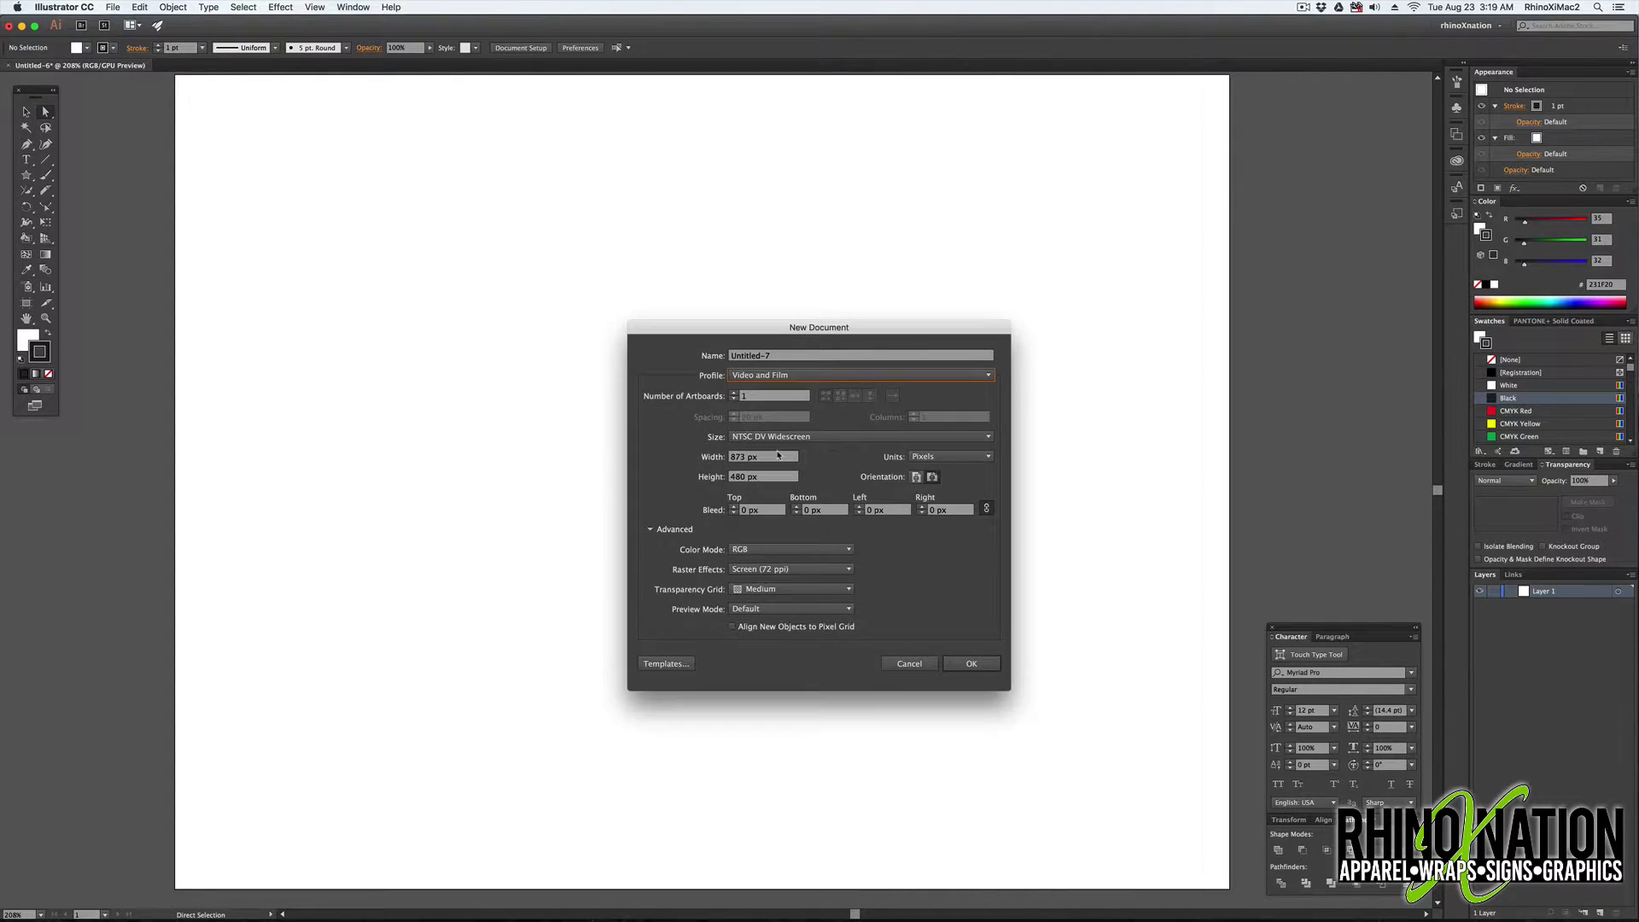
{"action": "left_click", "coordinate": [773, 436]}
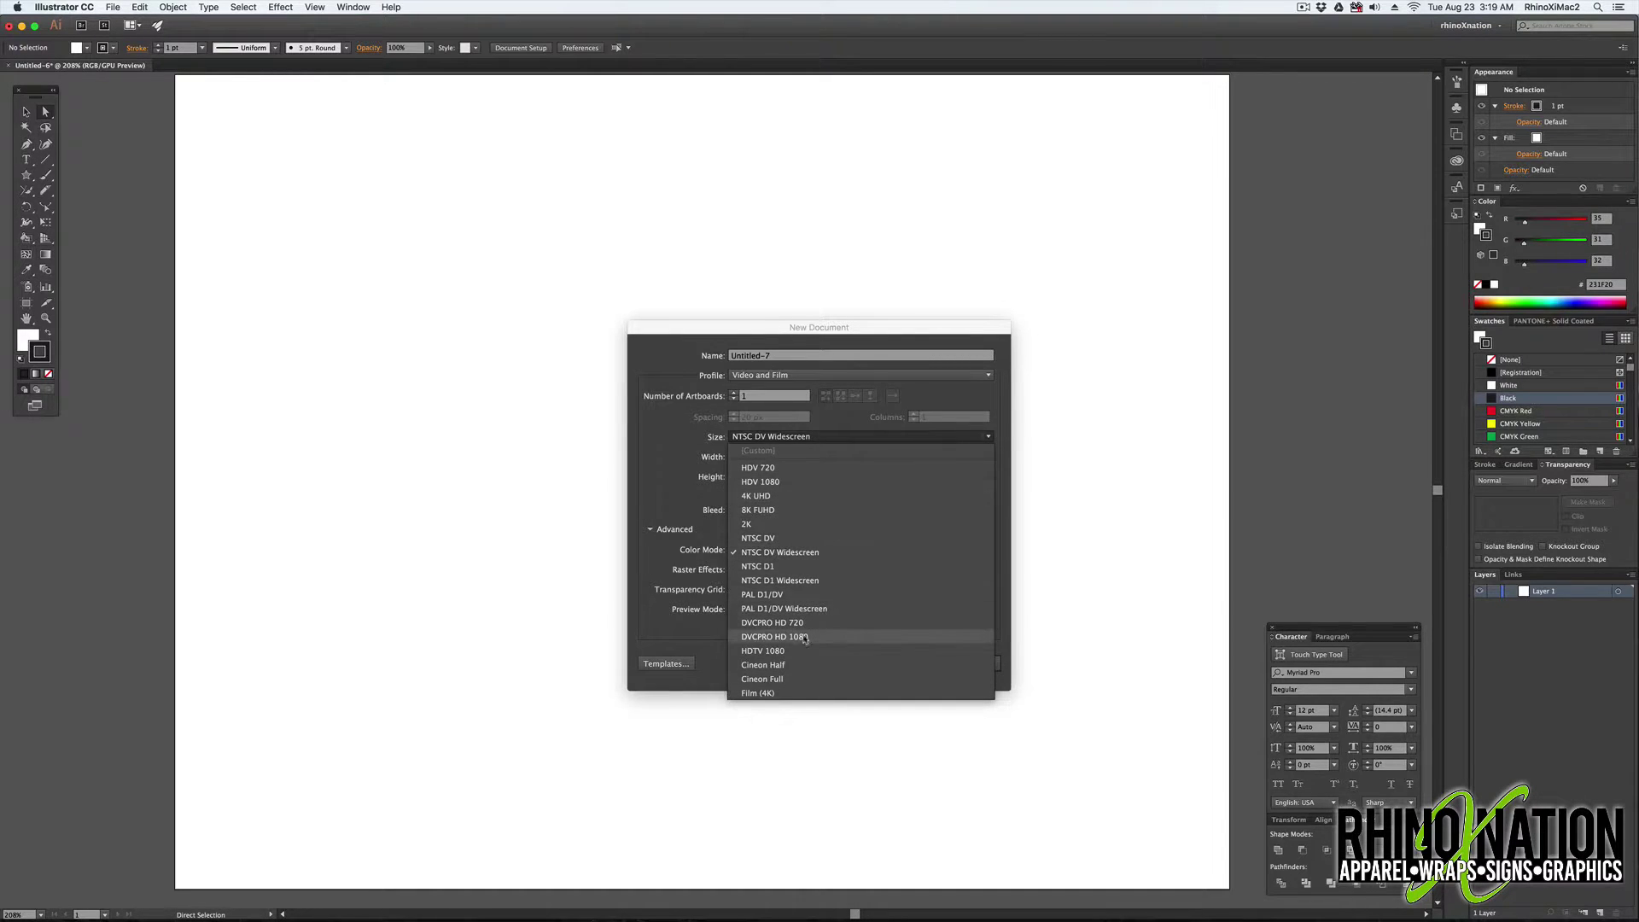
{"action": "left_click", "coordinate": [854, 482]}
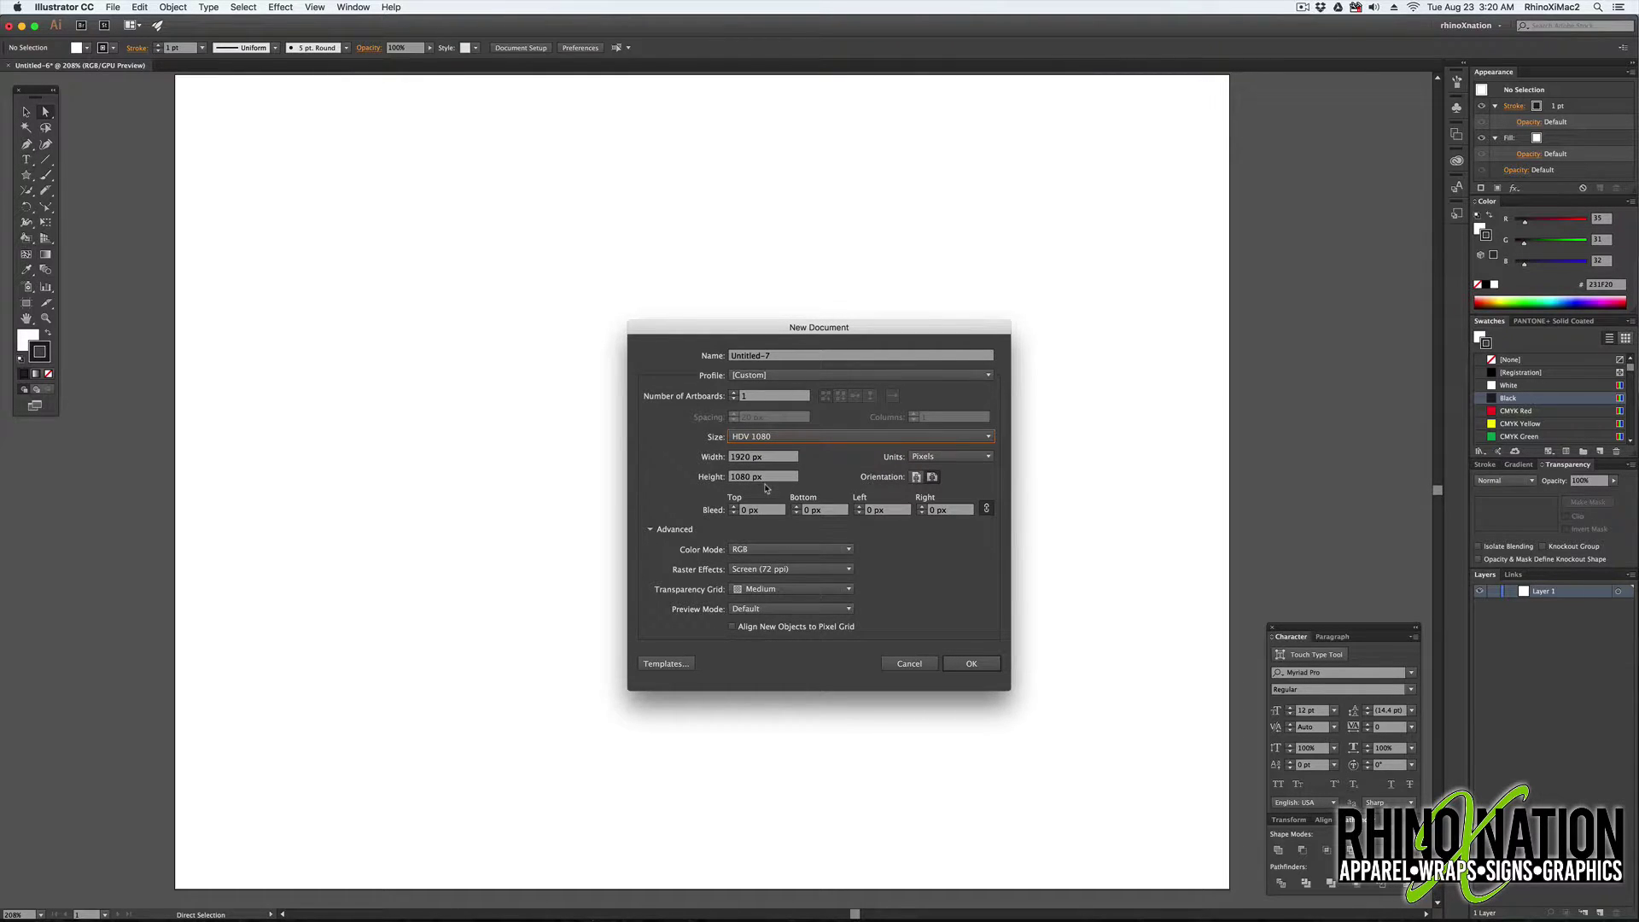
{"action": "left_click", "coordinate": [776, 575]}
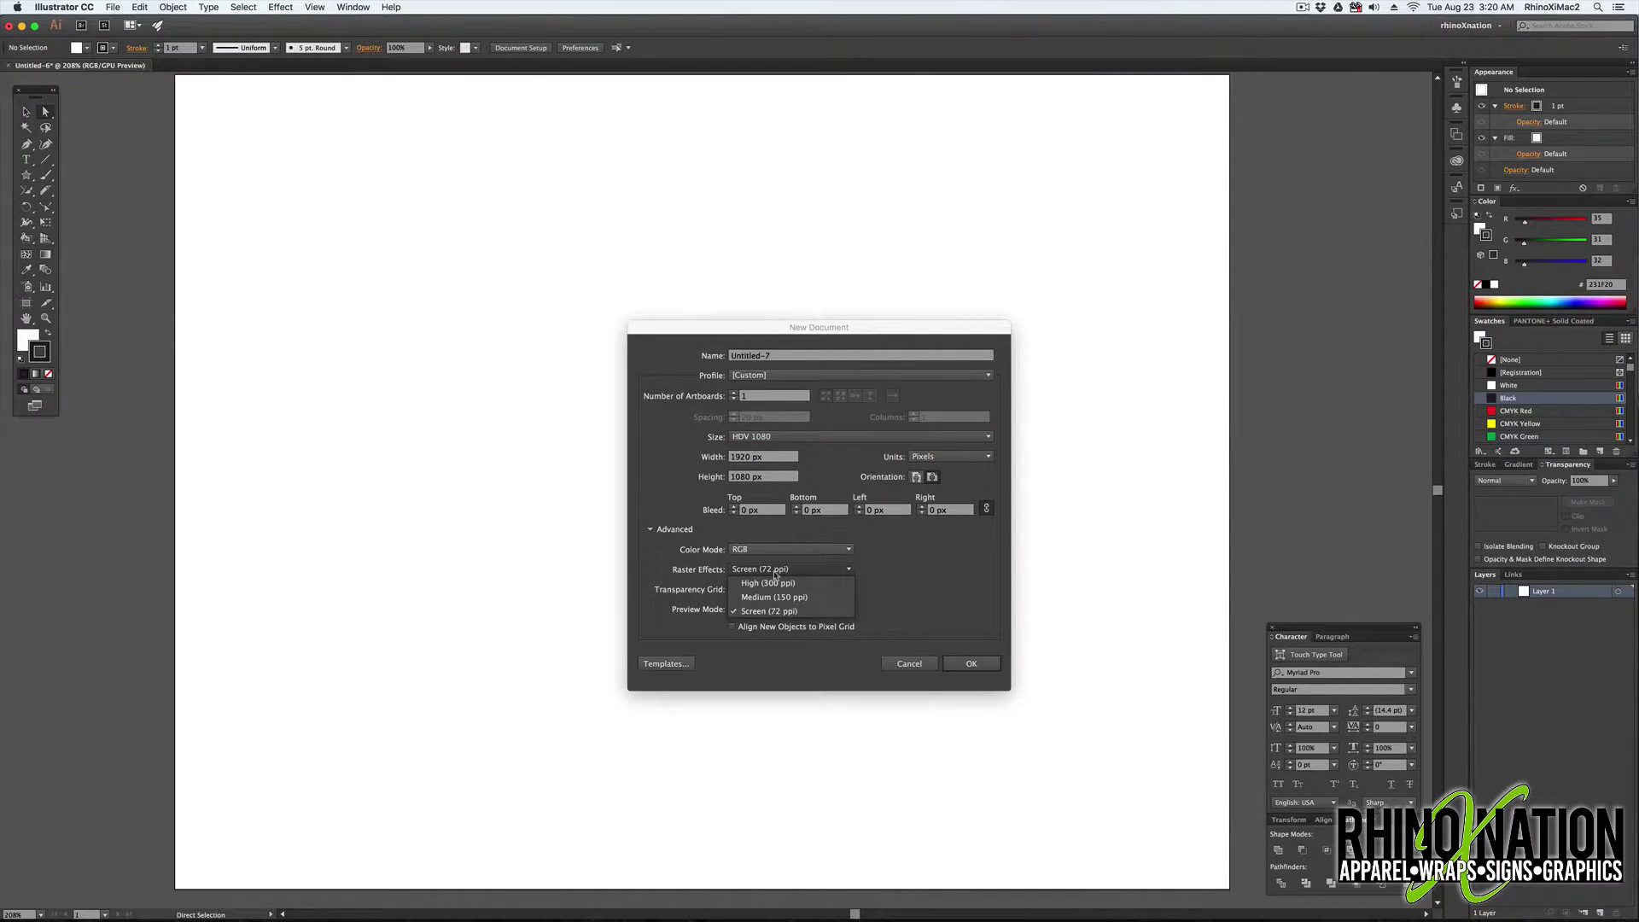
{"action": "left_click", "coordinate": [788, 589]}
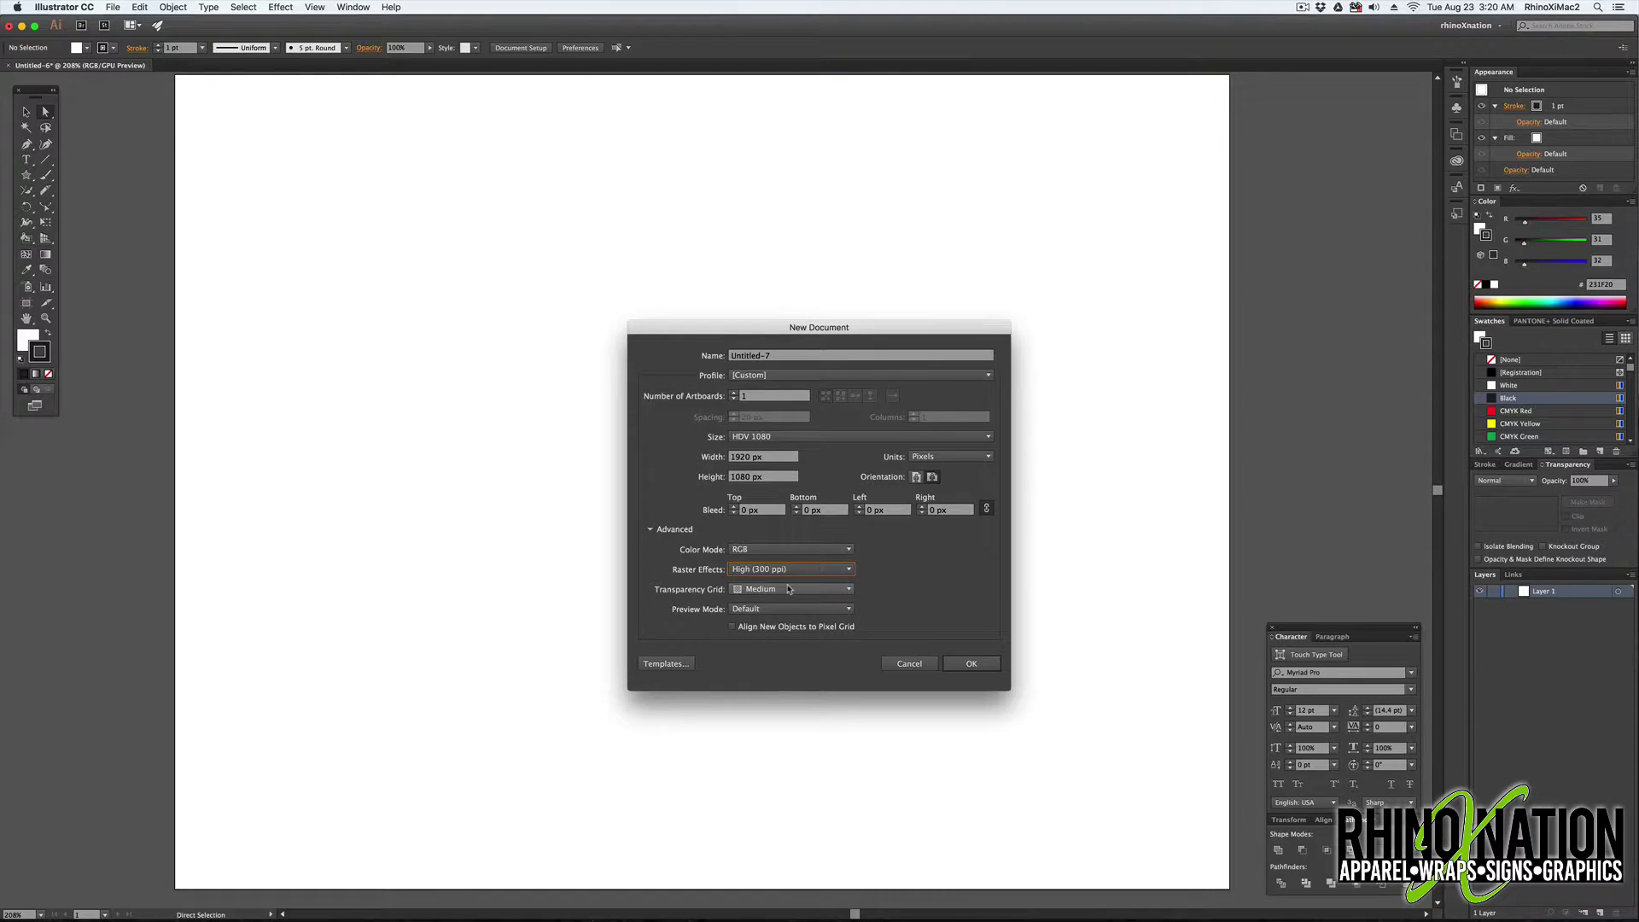
- Create a Letter-size landscape document from the Print profile, with RGB color, High (300 ppi) raster effects and units in inches
{"action": "left_click", "coordinate": [786, 376]}
{"action": "left_click", "coordinate": [787, 404]}
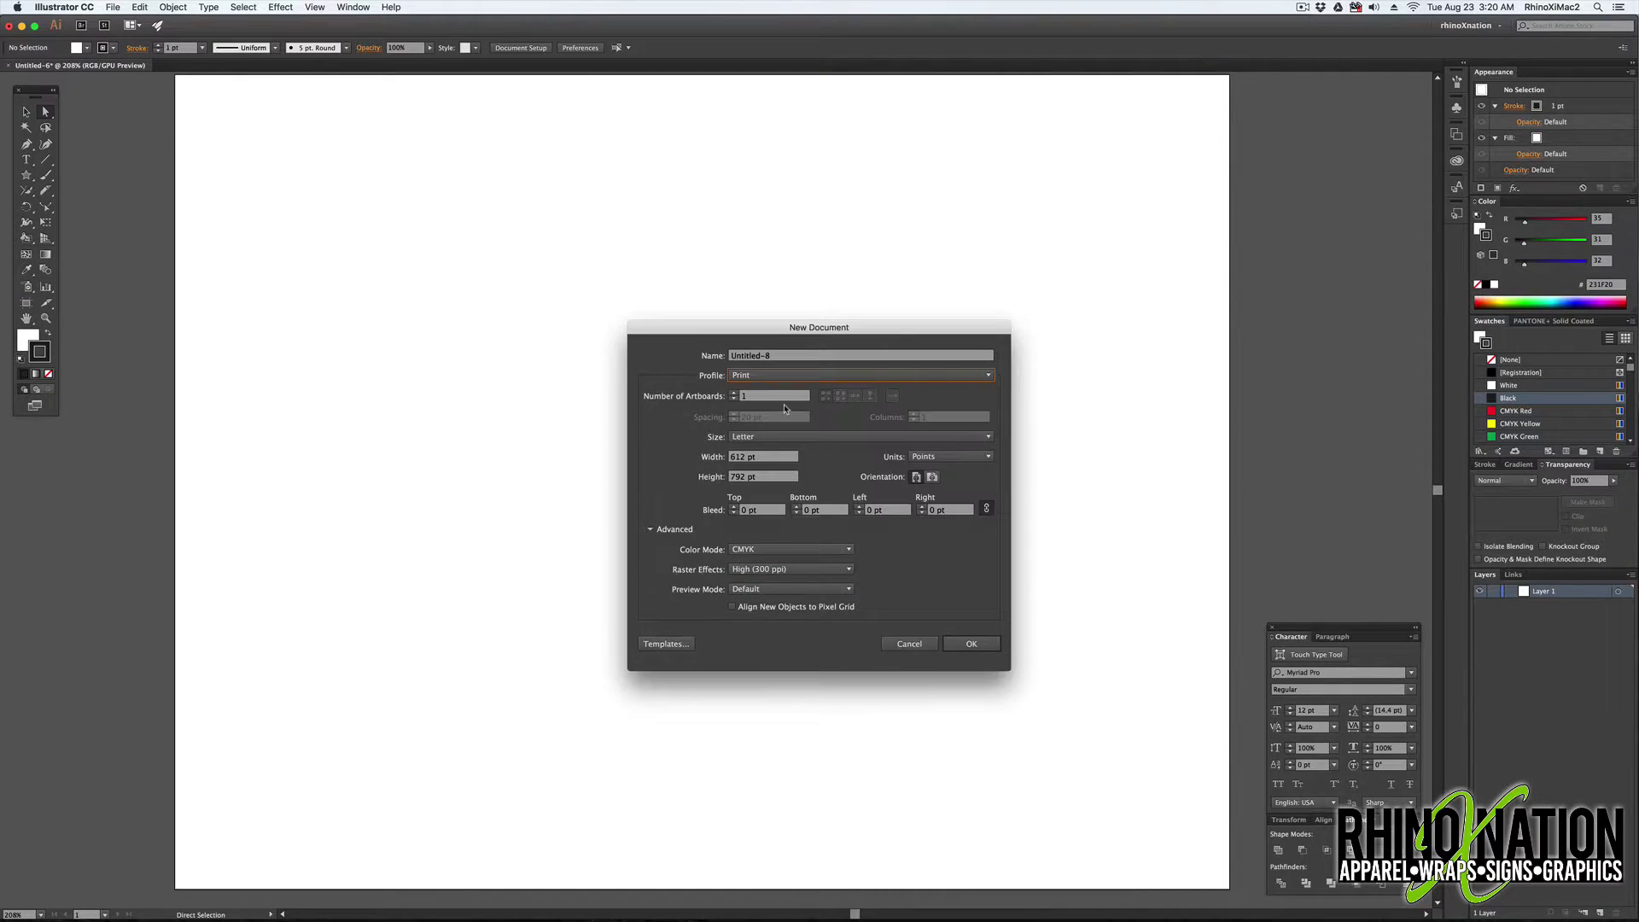
{"action": "left_click", "coordinate": [795, 438]}
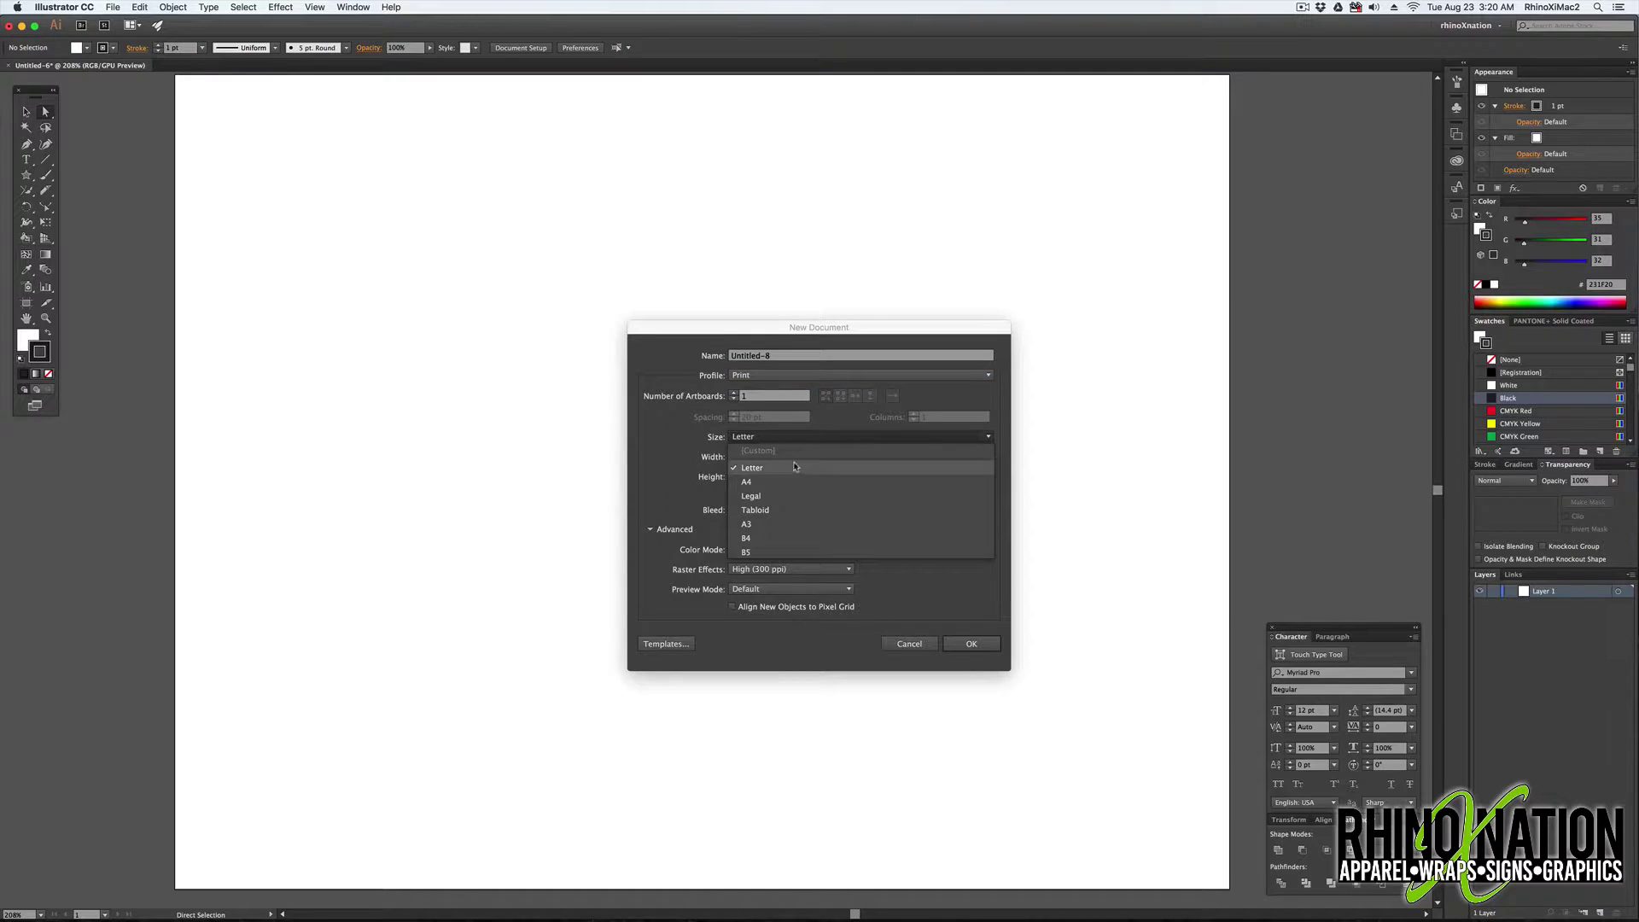
{"action": "left_click", "coordinate": [798, 469]}
{"action": "left_click", "coordinate": [933, 478]}
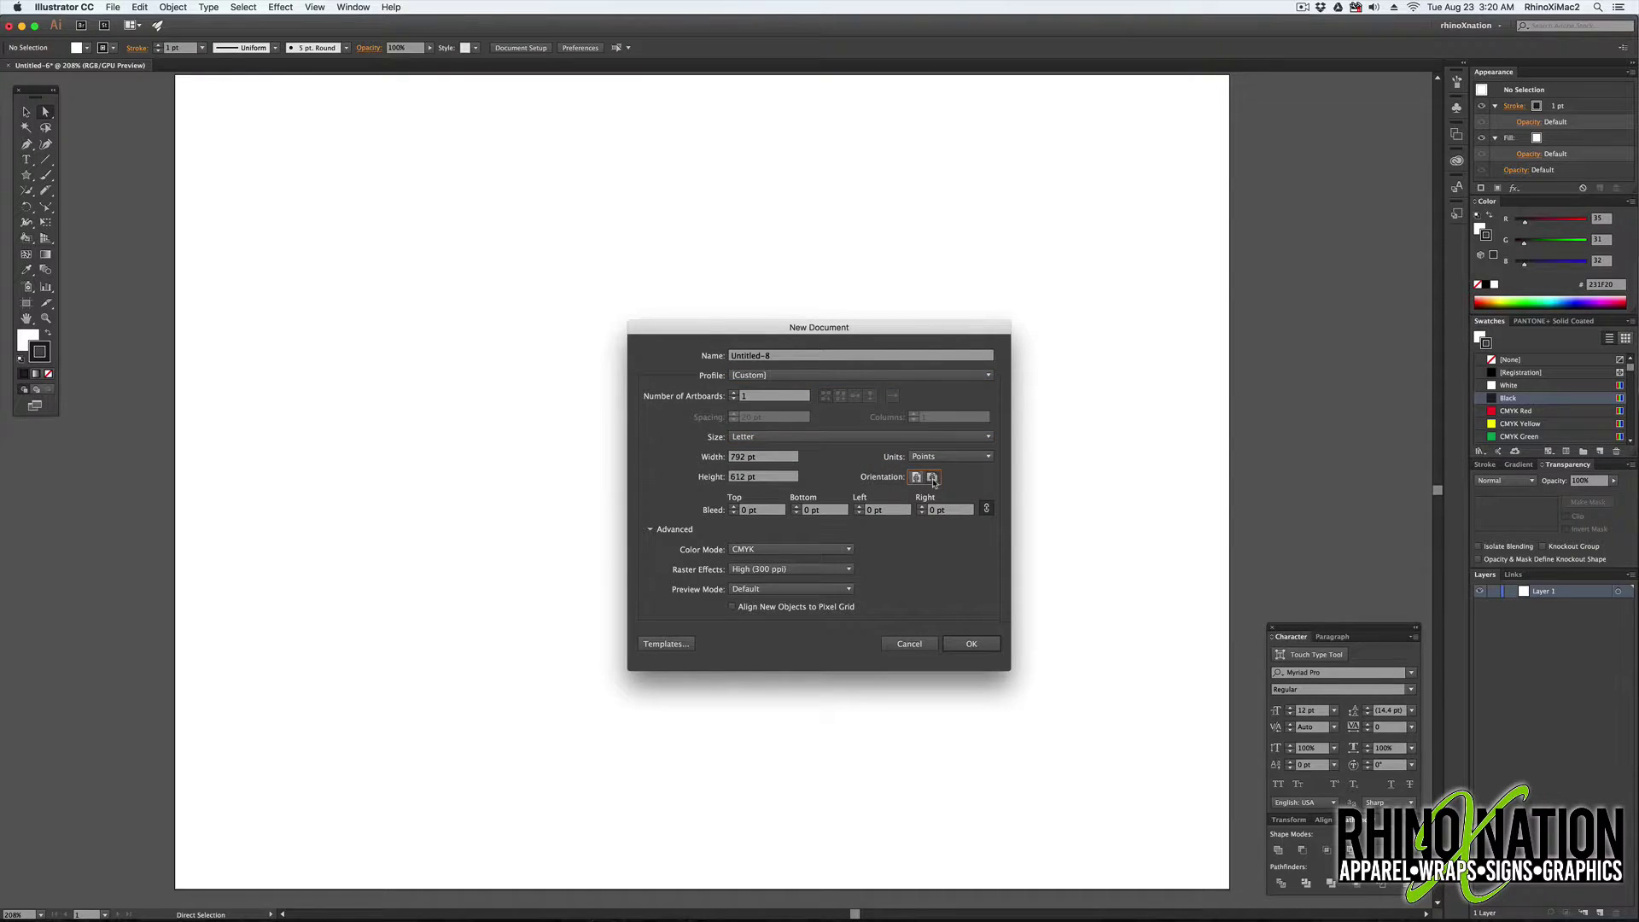
{"action": "left_click", "coordinate": [790, 549]}
{"action": "left_click", "coordinate": [790, 569]}
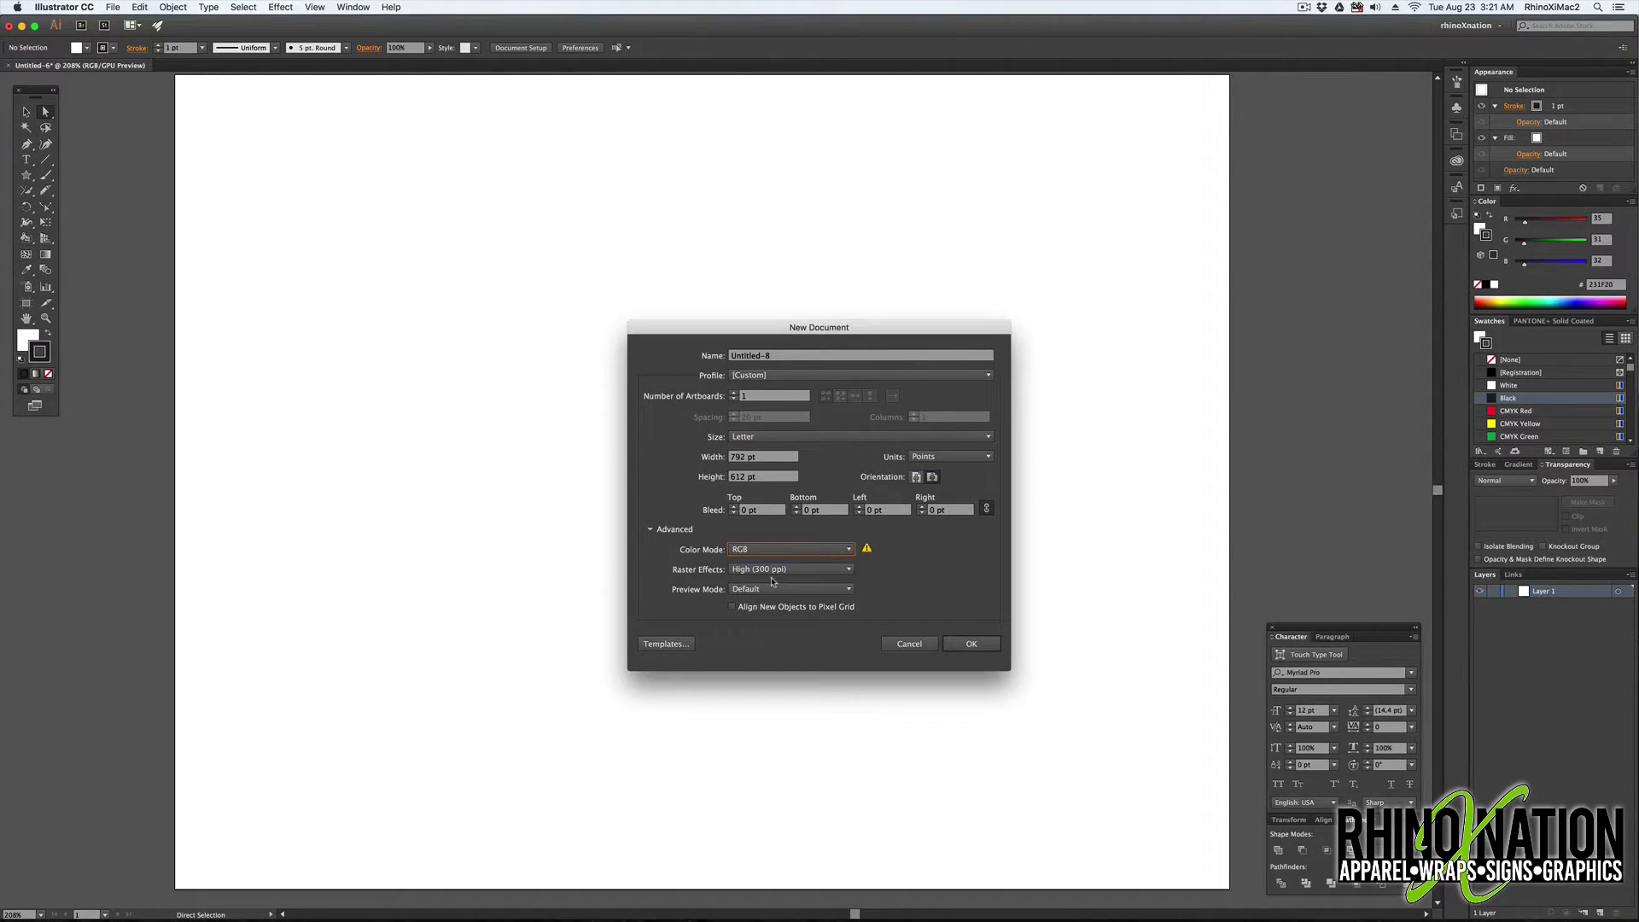
{"action": "left_click", "coordinate": [948, 457]}
{"action": "left_click", "coordinate": [939, 501]}
{"action": "left_click", "coordinate": [973, 645]}
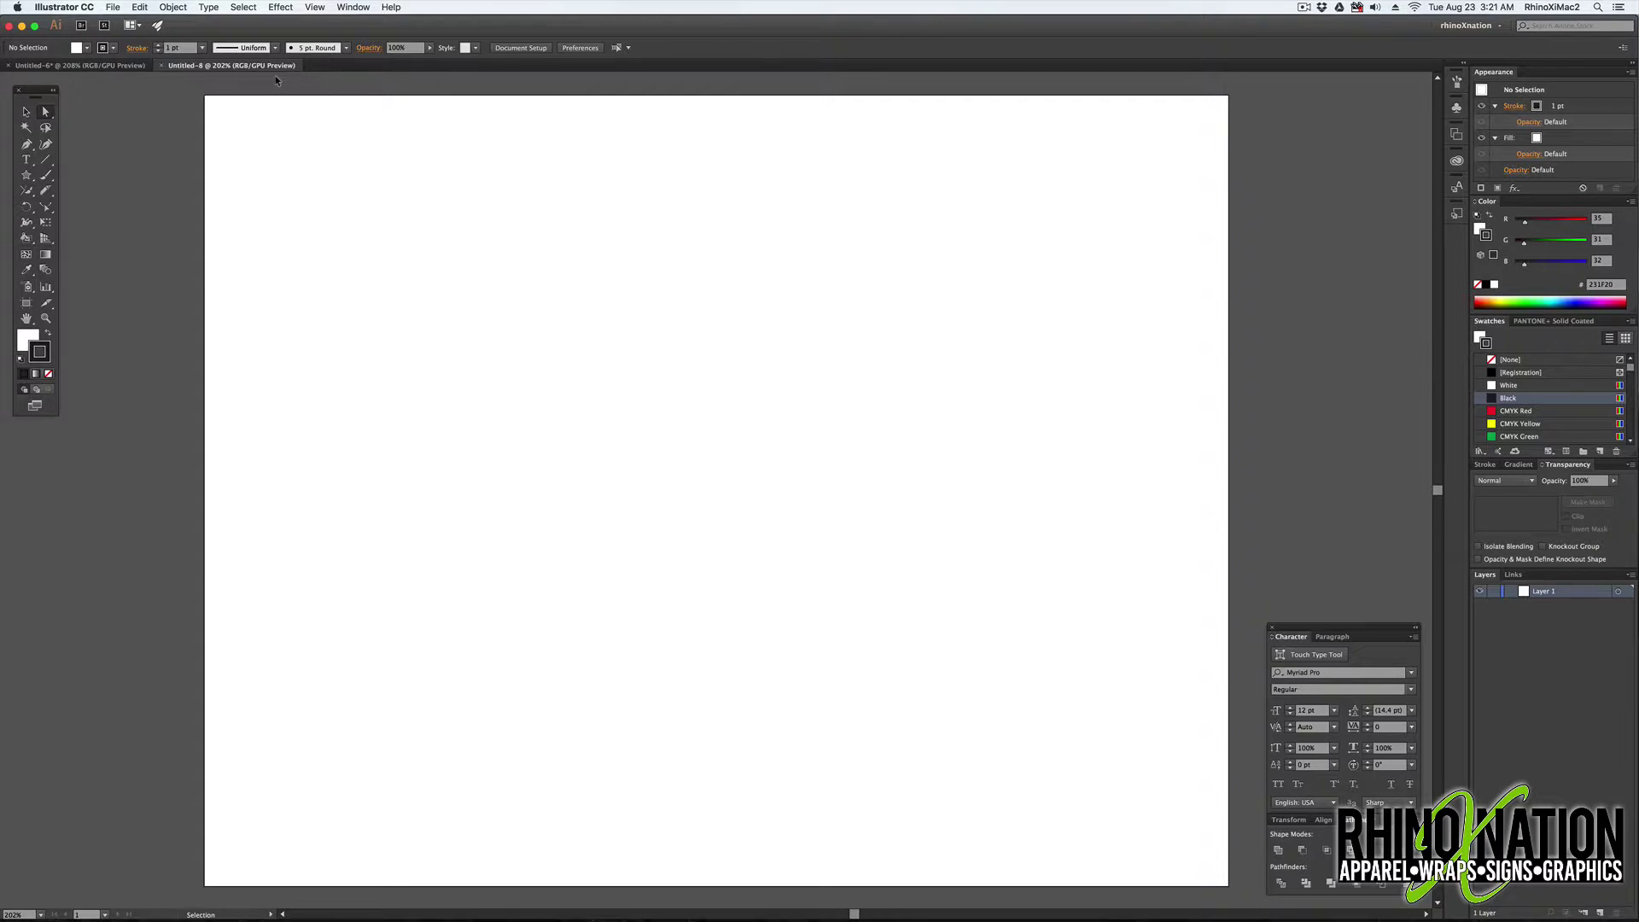
- Show the rulers and place a horizontal guide about 0.75 in below the artboard's top edge and a vertical guide about 0.65 in inside its left edge
{"action": "key", "text": "super+r"}
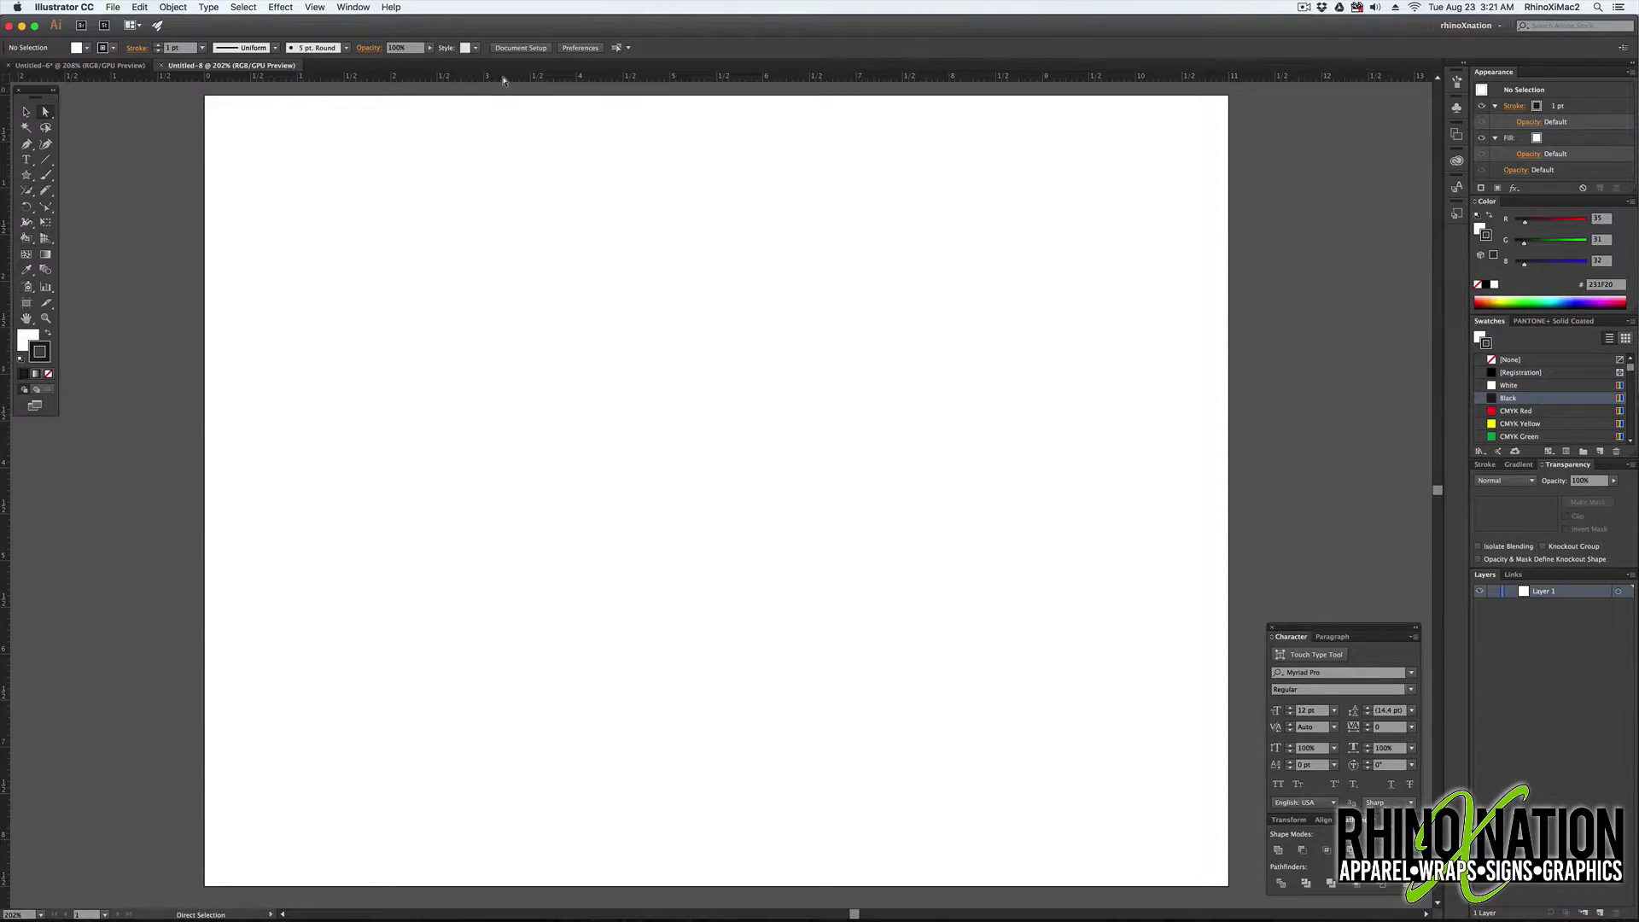
{"action": "left_click_drag", "start_coordinate": [504, 78], "coordinate": [510, 100]}
{"action": "scroll", "coordinate": [511, 100], "scroll_direction": "up", "scroll_amount": 5}
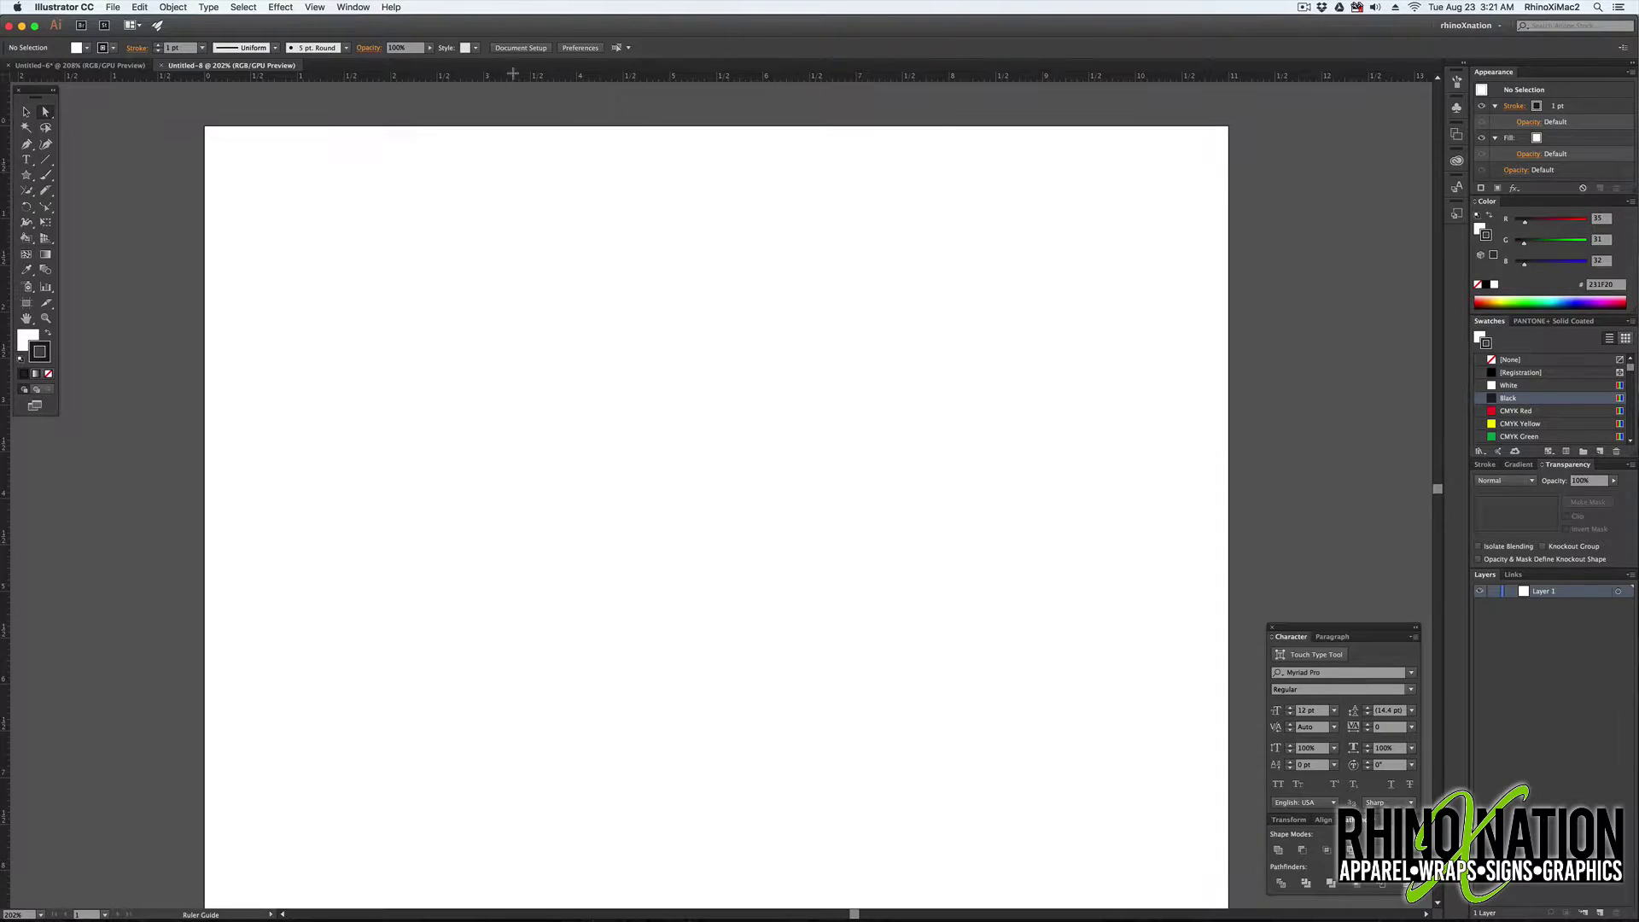
{"action": "left_click_drag", "start_coordinate": [533, 183], "coordinate": [538, 277]}
{"action": "left_click_drag", "start_coordinate": [6, 260], "coordinate": [265, 279]}
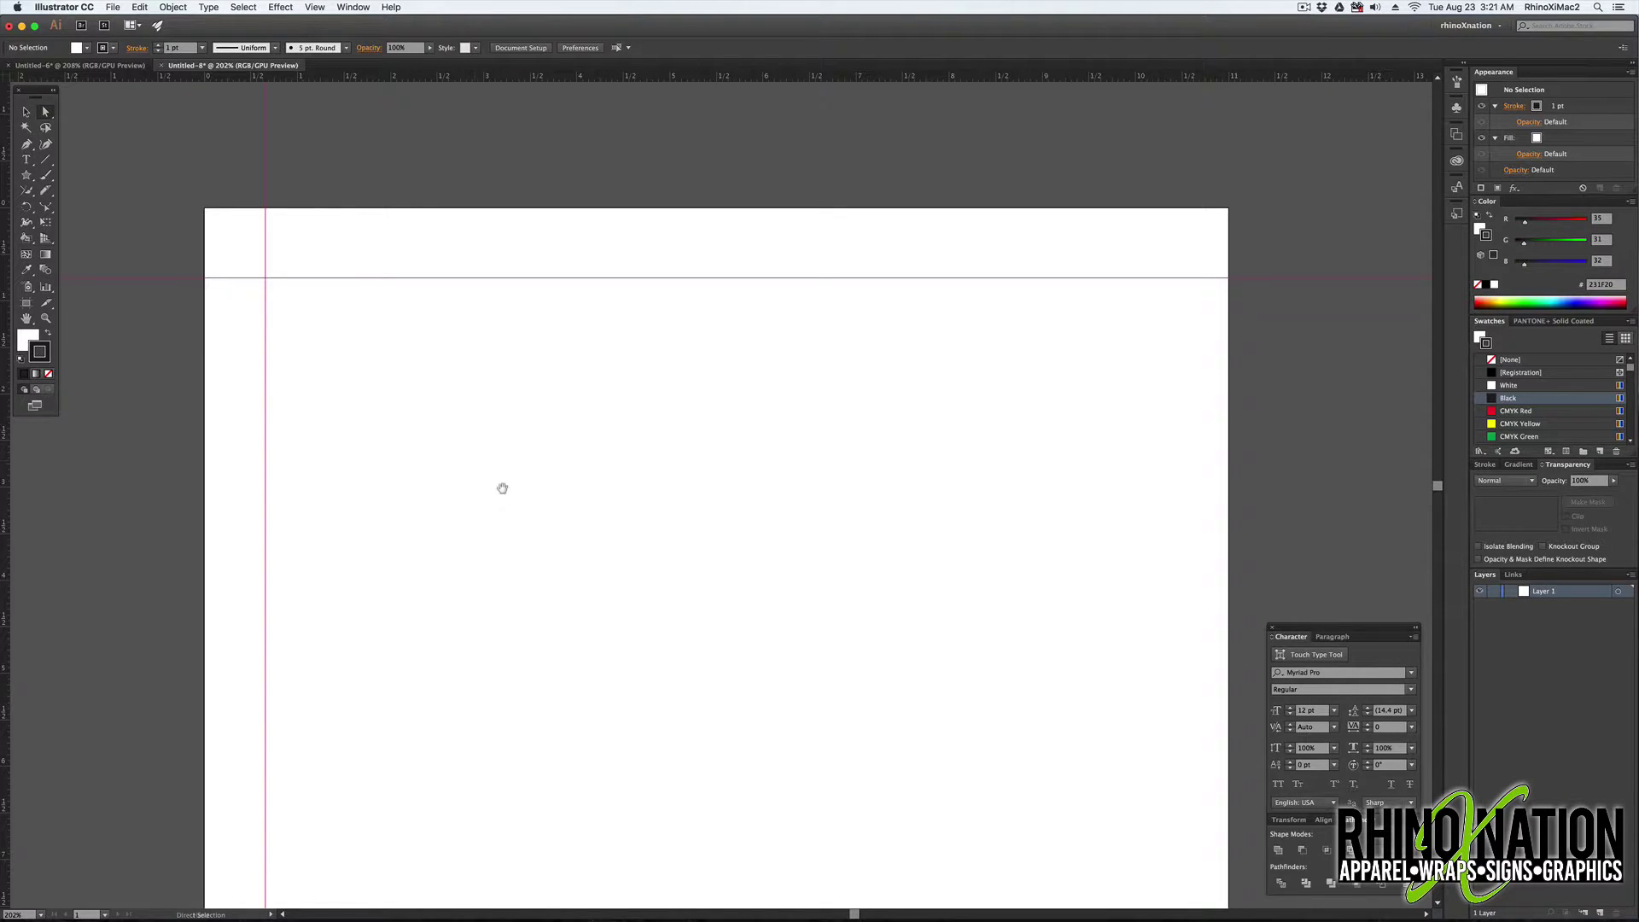
{"action": "key", "text": "space"}
{"action": "left_click_drag", "start_coordinate": [565, 526], "coordinate": [377, 267]}
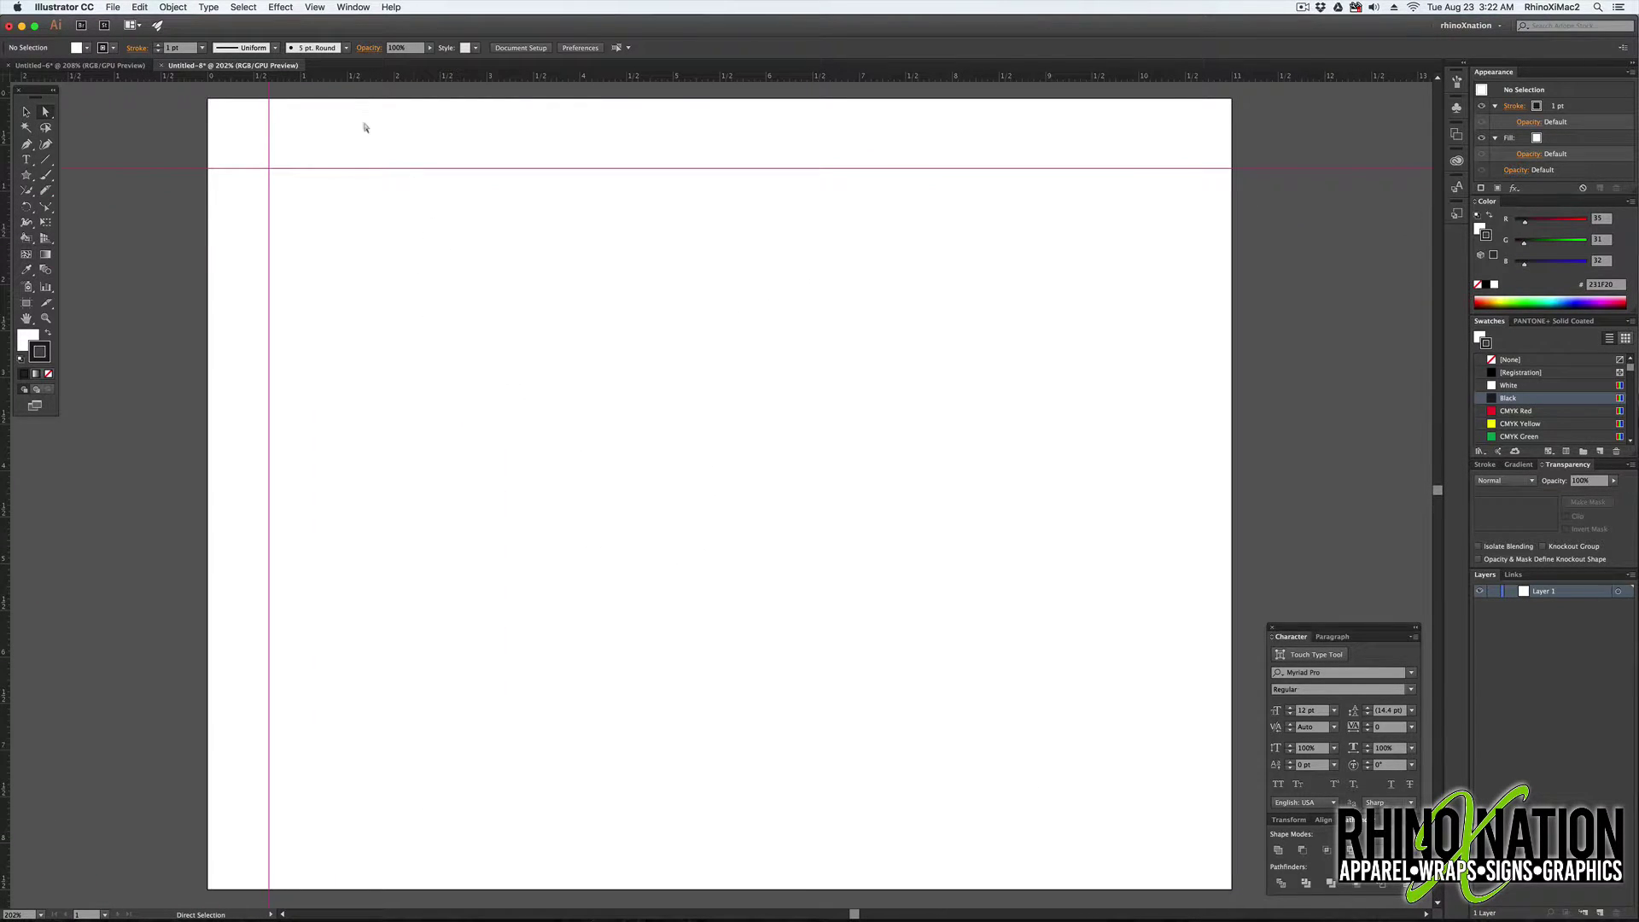
- Check the Smart Guides option and close the document containing the guides without saving it
{"action": "left_click", "coordinate": [315, 7]}
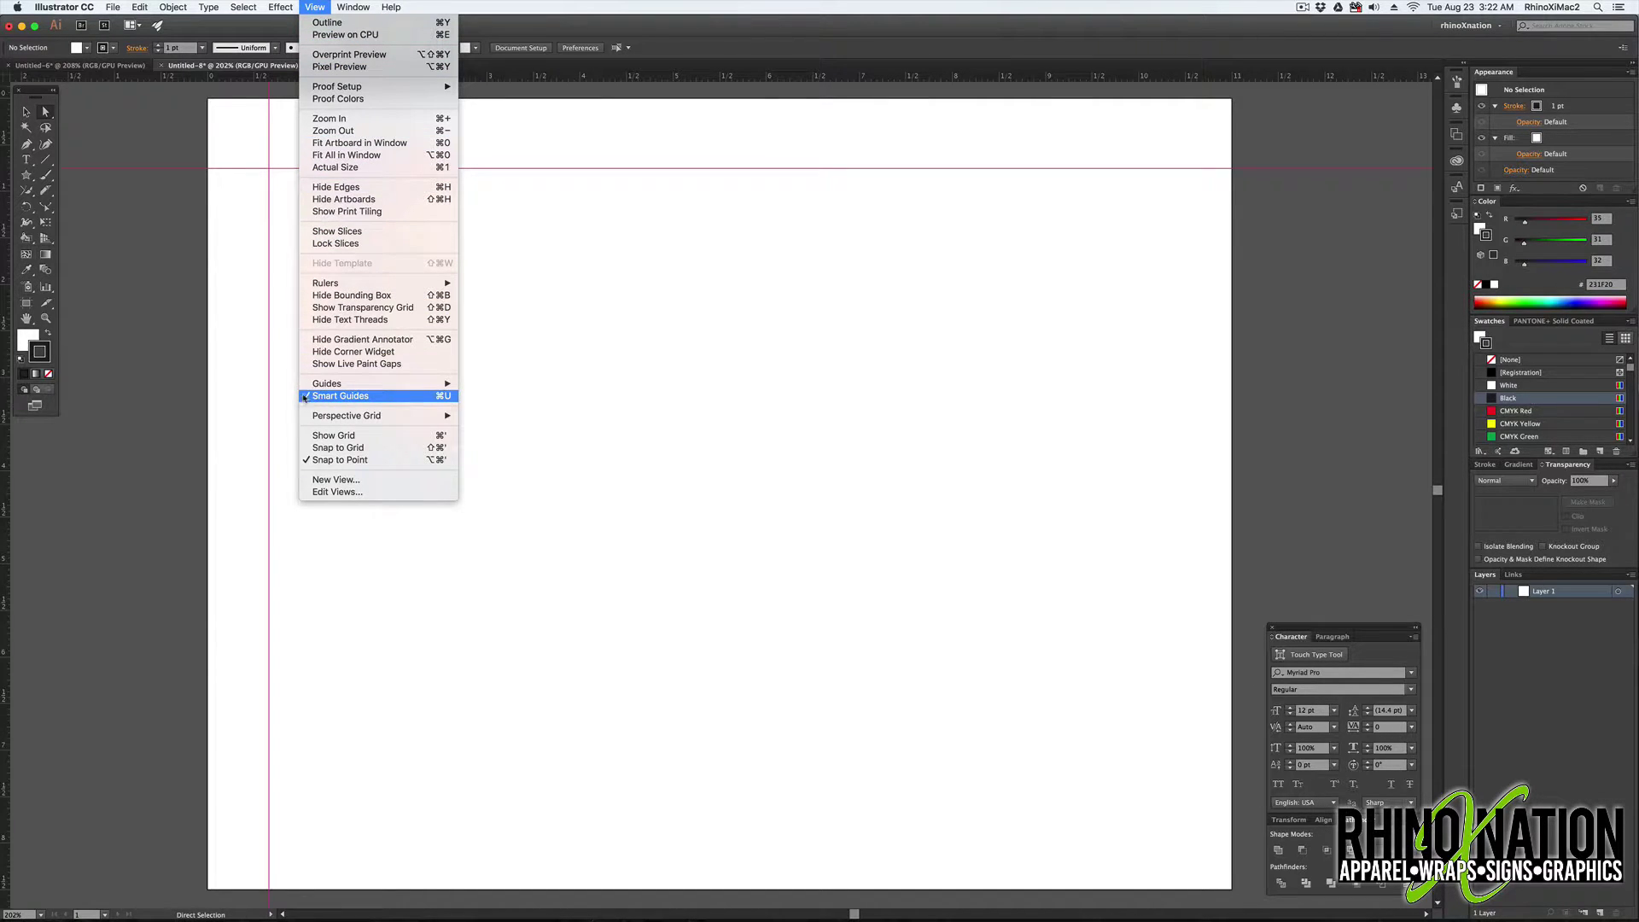
{"action": "left_click", "coordinate": [495, 399]}
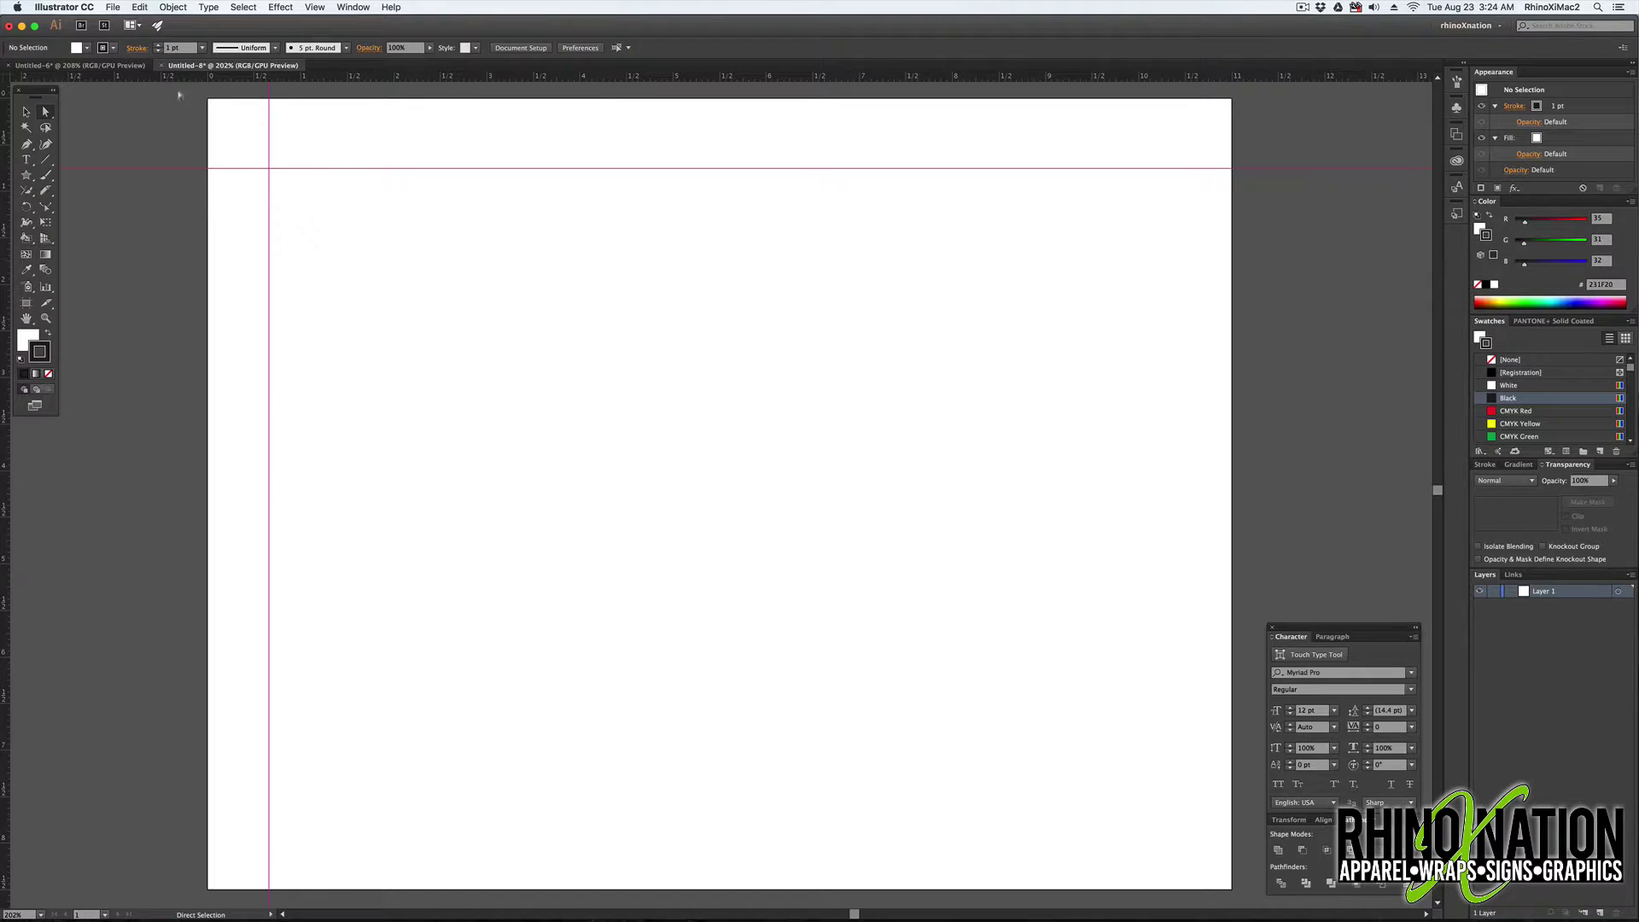
{"action": "left_click", "coordinate": [162, 65]}
{"action": "key", "text": "super+d"}
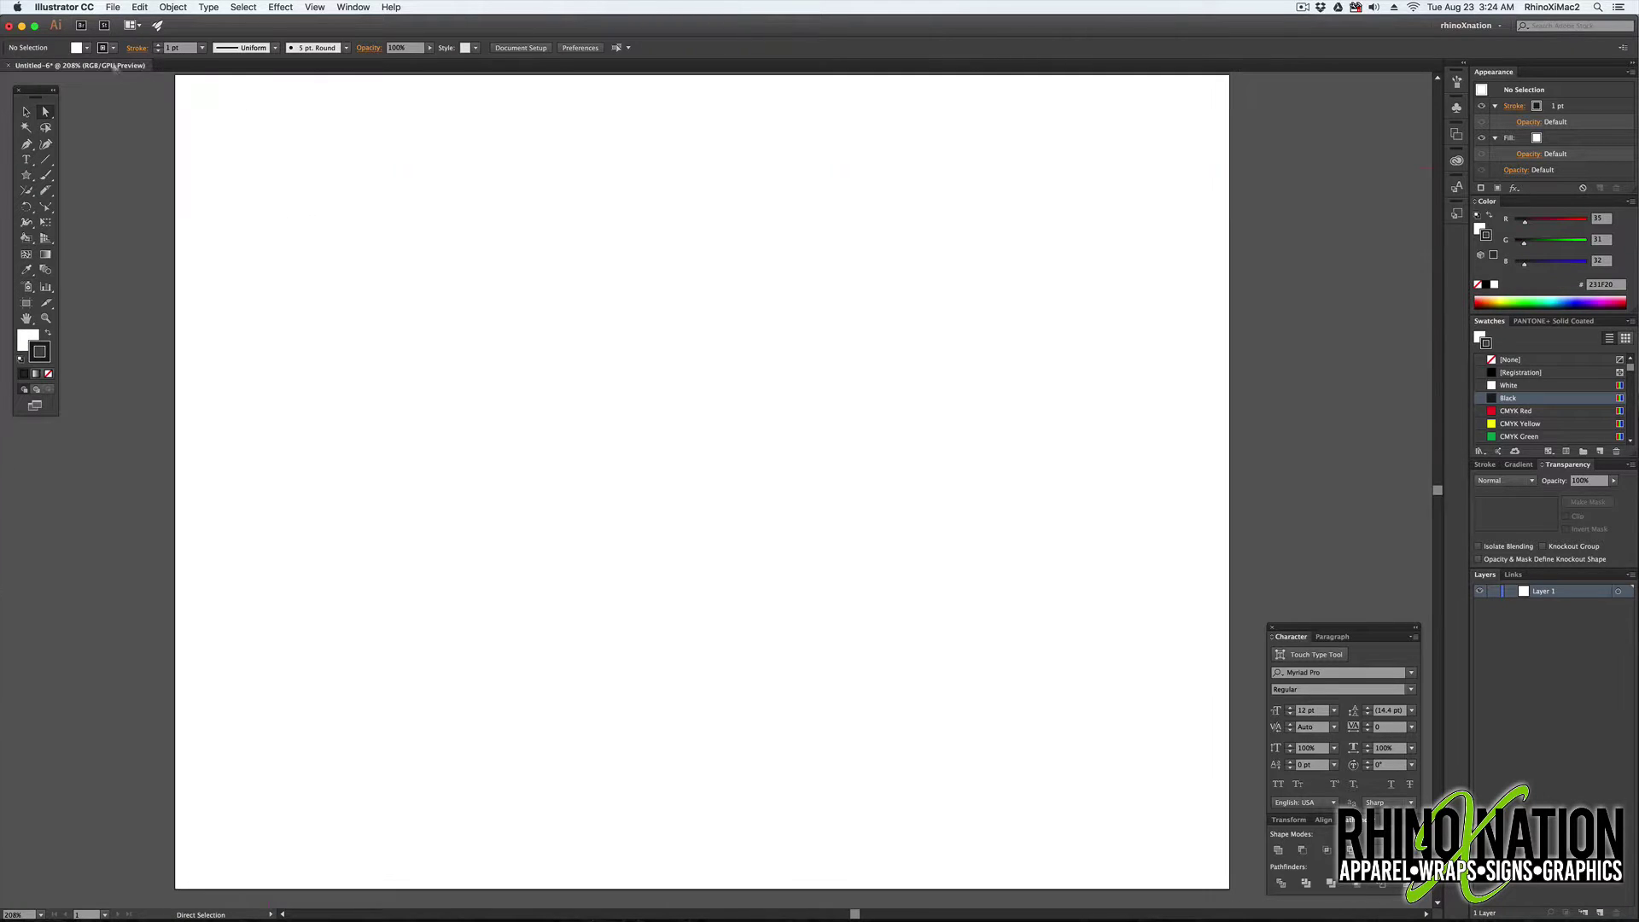
- Create a custom document 24 in wide and 18 in high in RGB at 300 ppi, and show its rulers
{"action": "left_click", "coordinate": [112, 6]}
{"action": "left_click", "coordinate": [125, 26]}
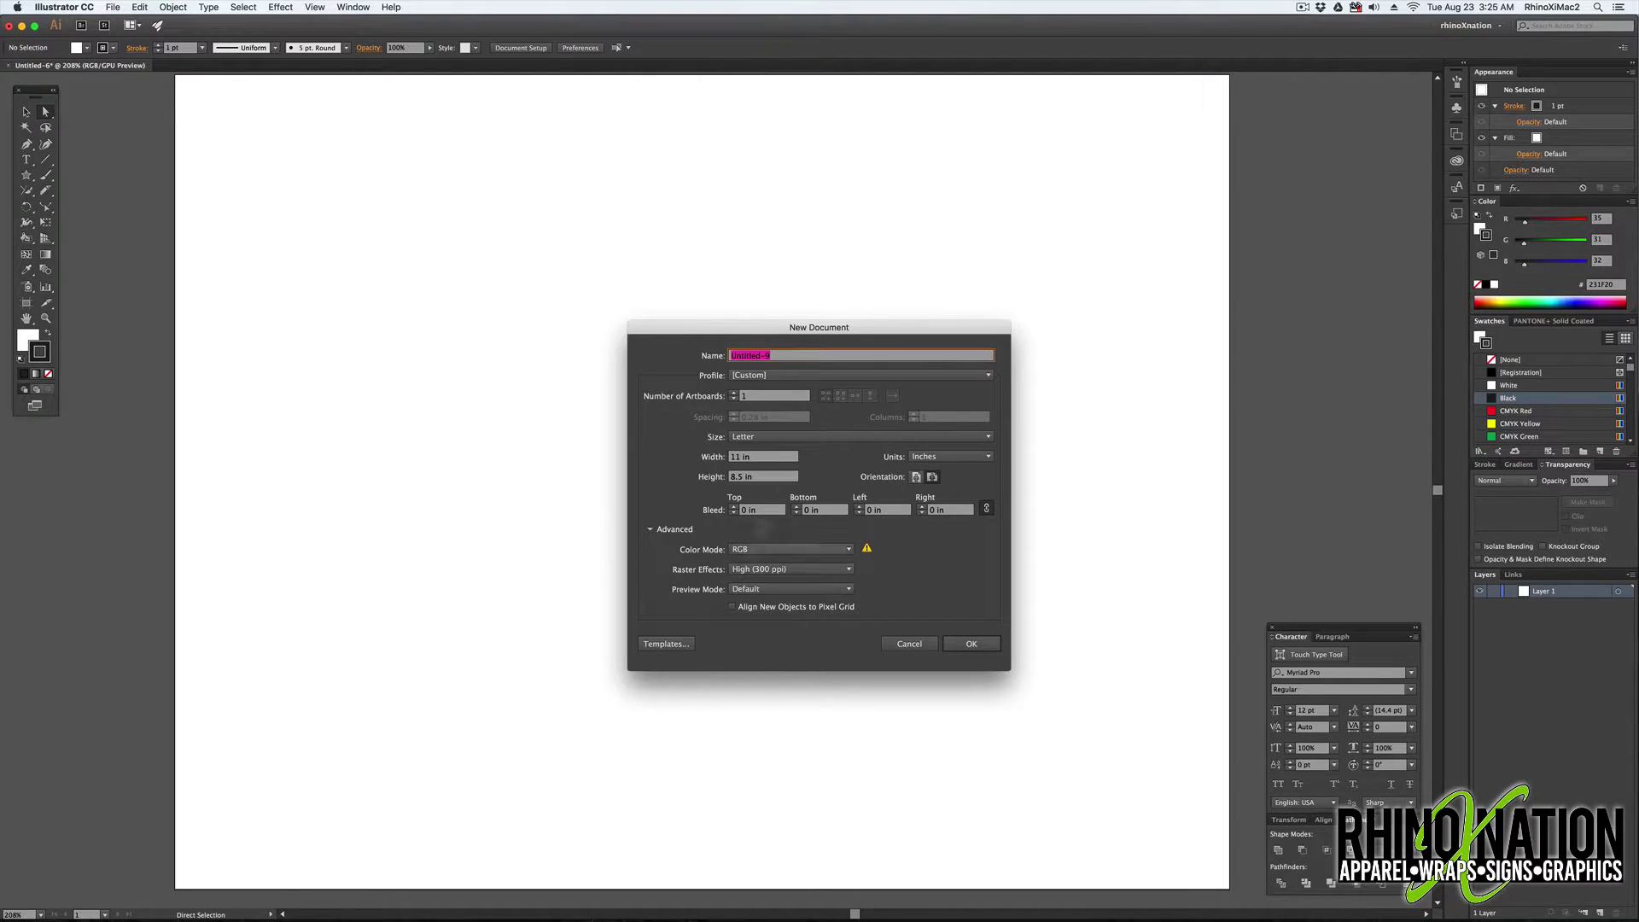
{"action": "left_click", "coordinate": [752, 377]}
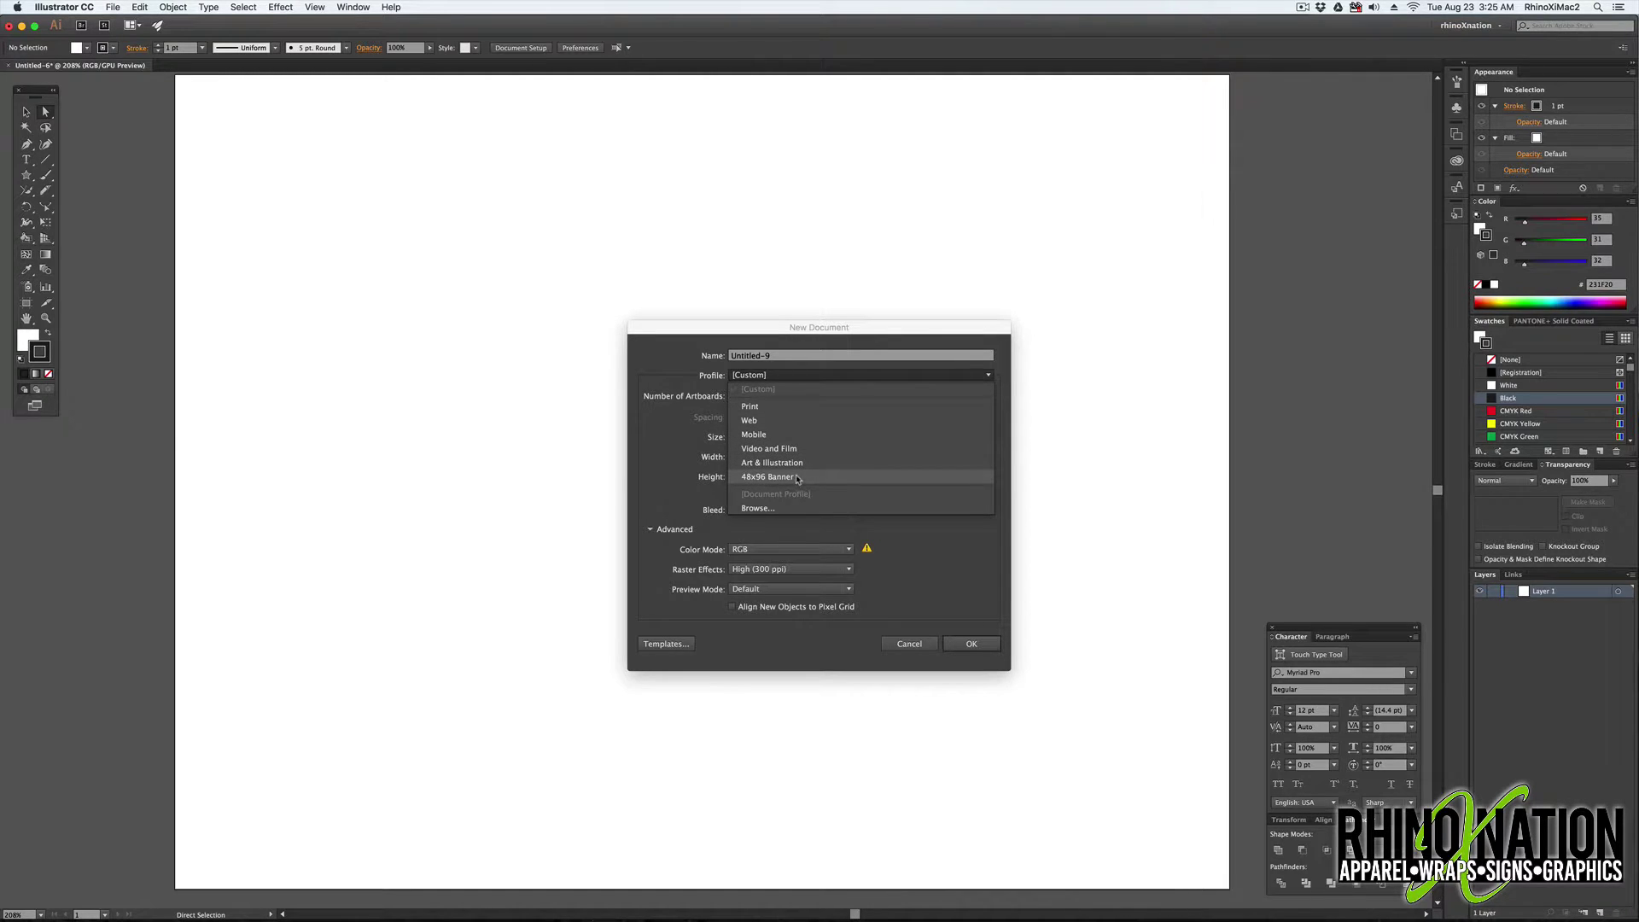
{"action": "left_click", "coordinate": [790, 396]}
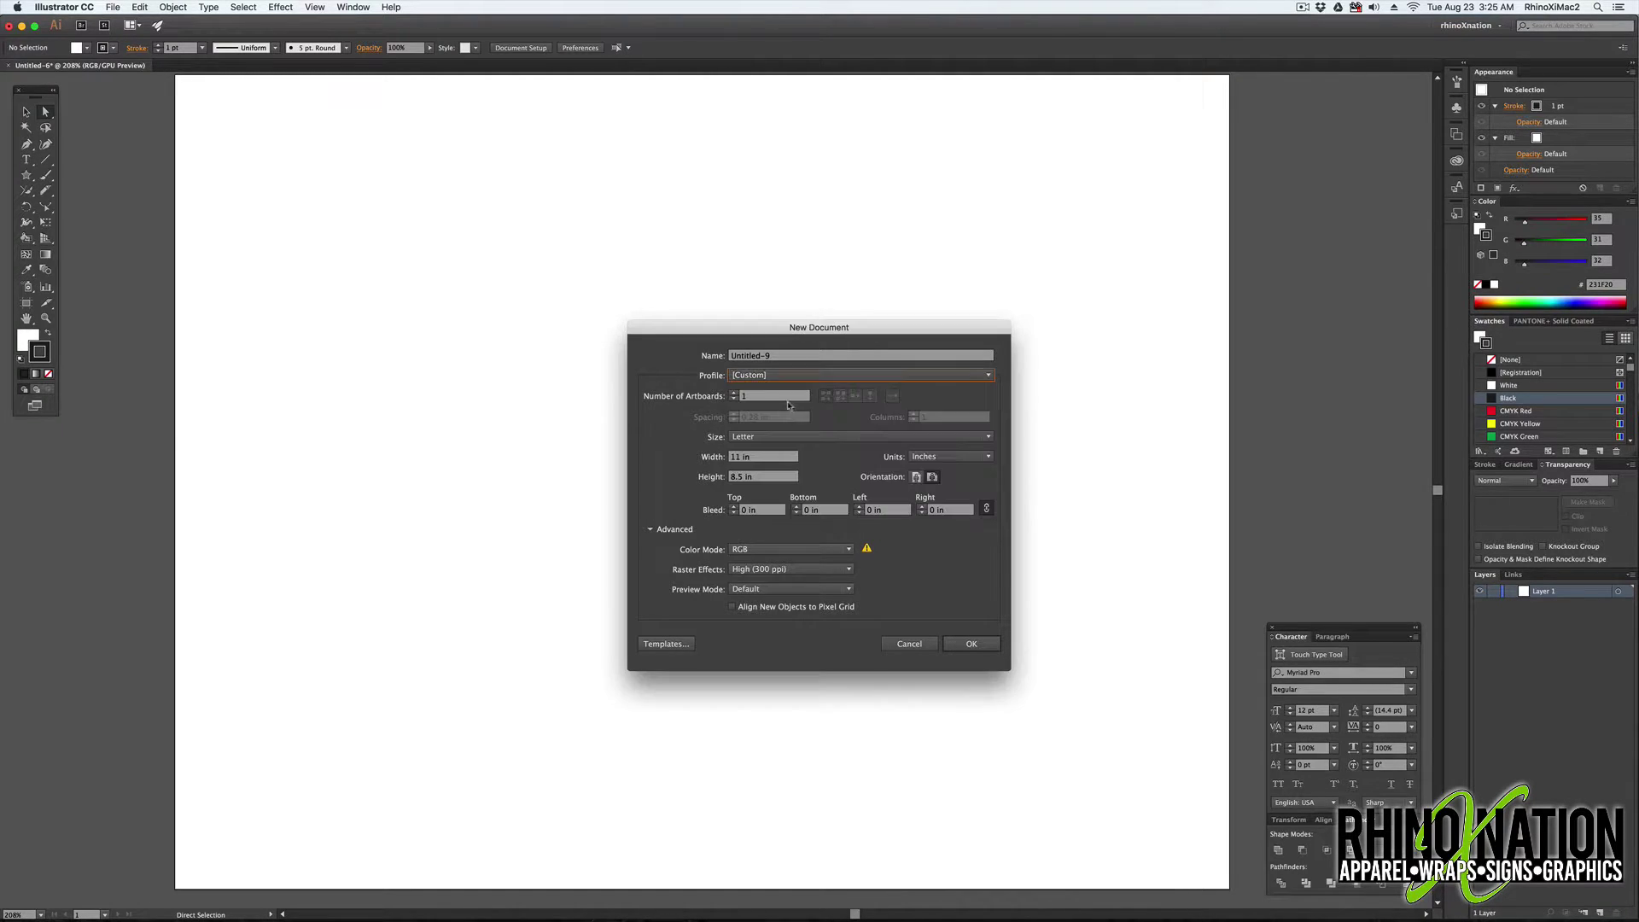
{"action": "left_click", "coordinate": [758, 459]}
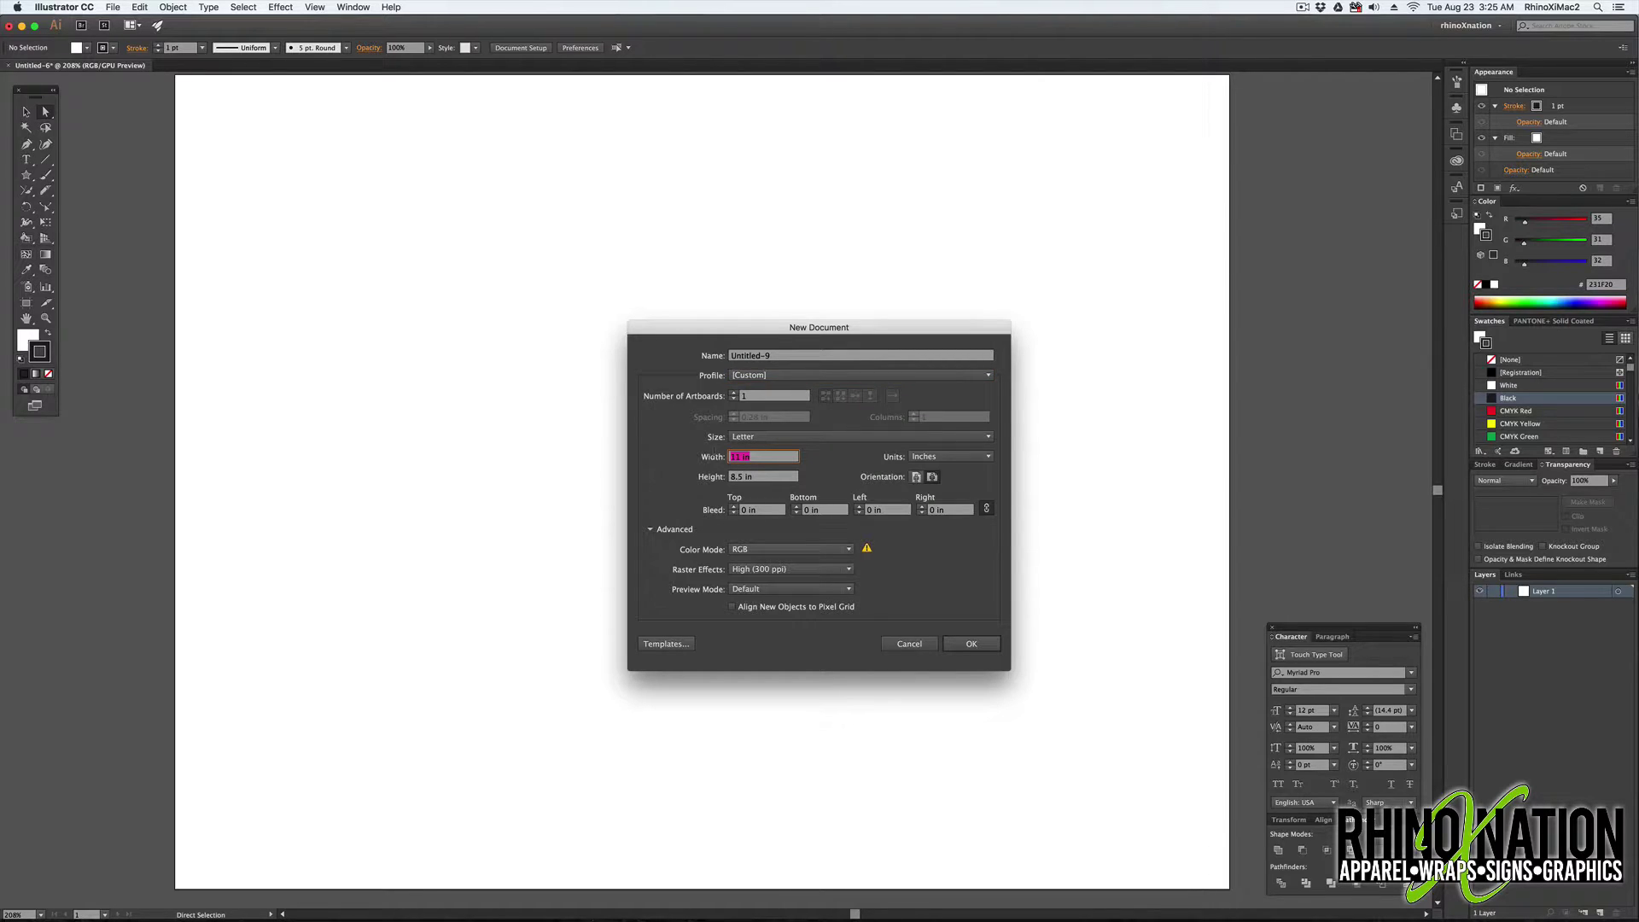
{"action": "type", "text": "24"}
{"action": "key", "text": "Tab"}
{"action": "type", "text": "1"}
{"action": "key", "text": "Tab"}
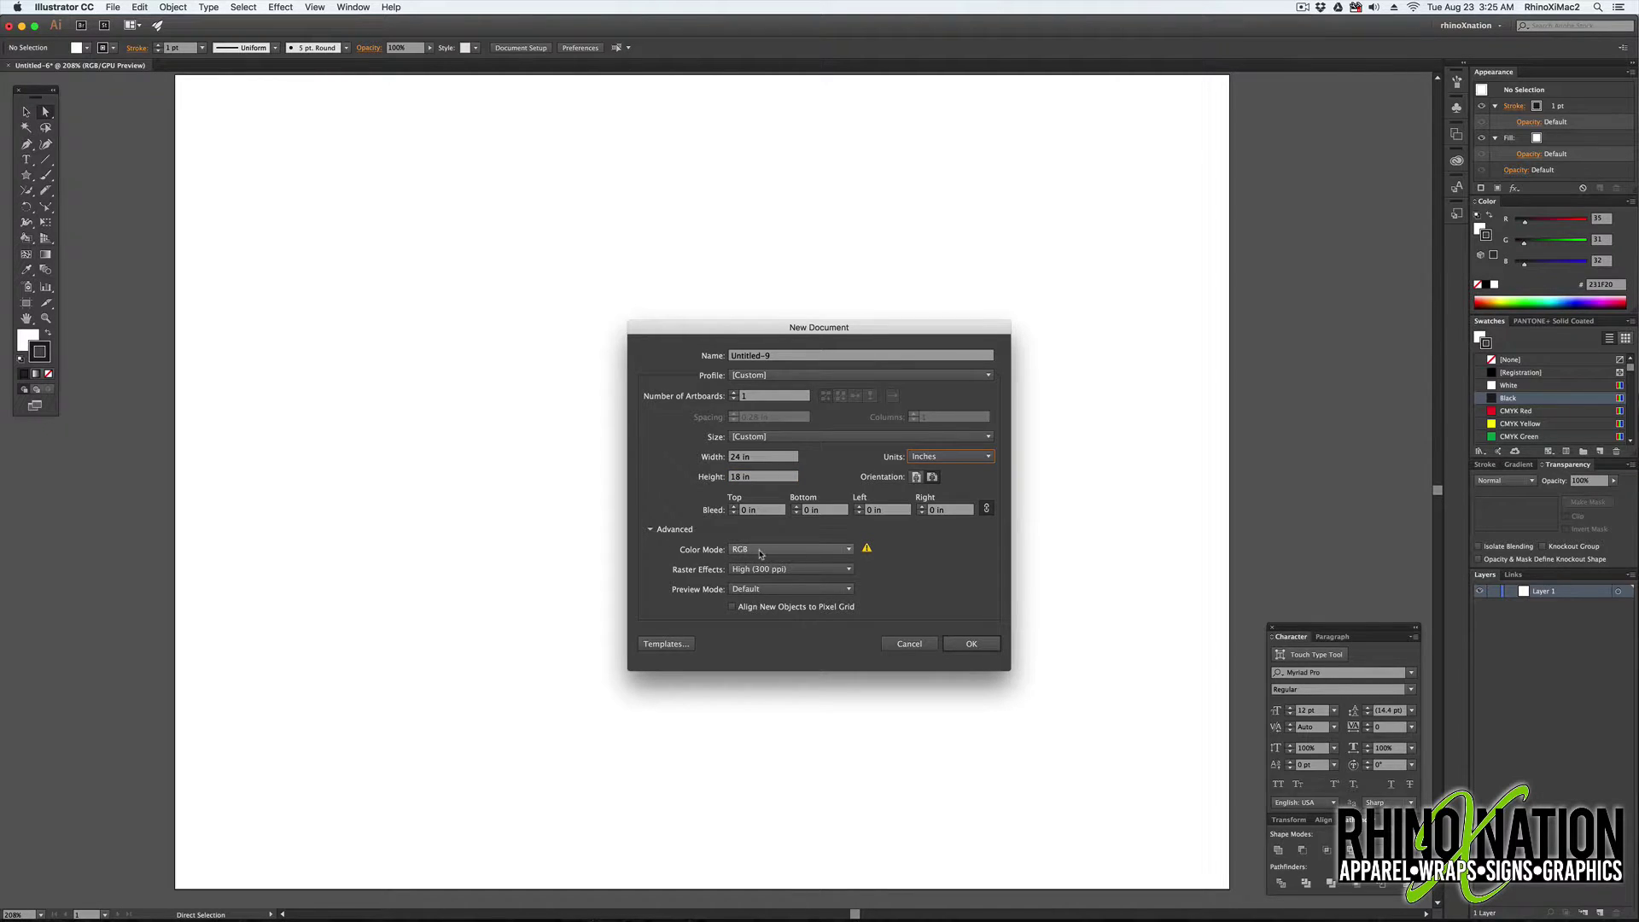
{"action": "left_click", "coordinate": [974, 645]}
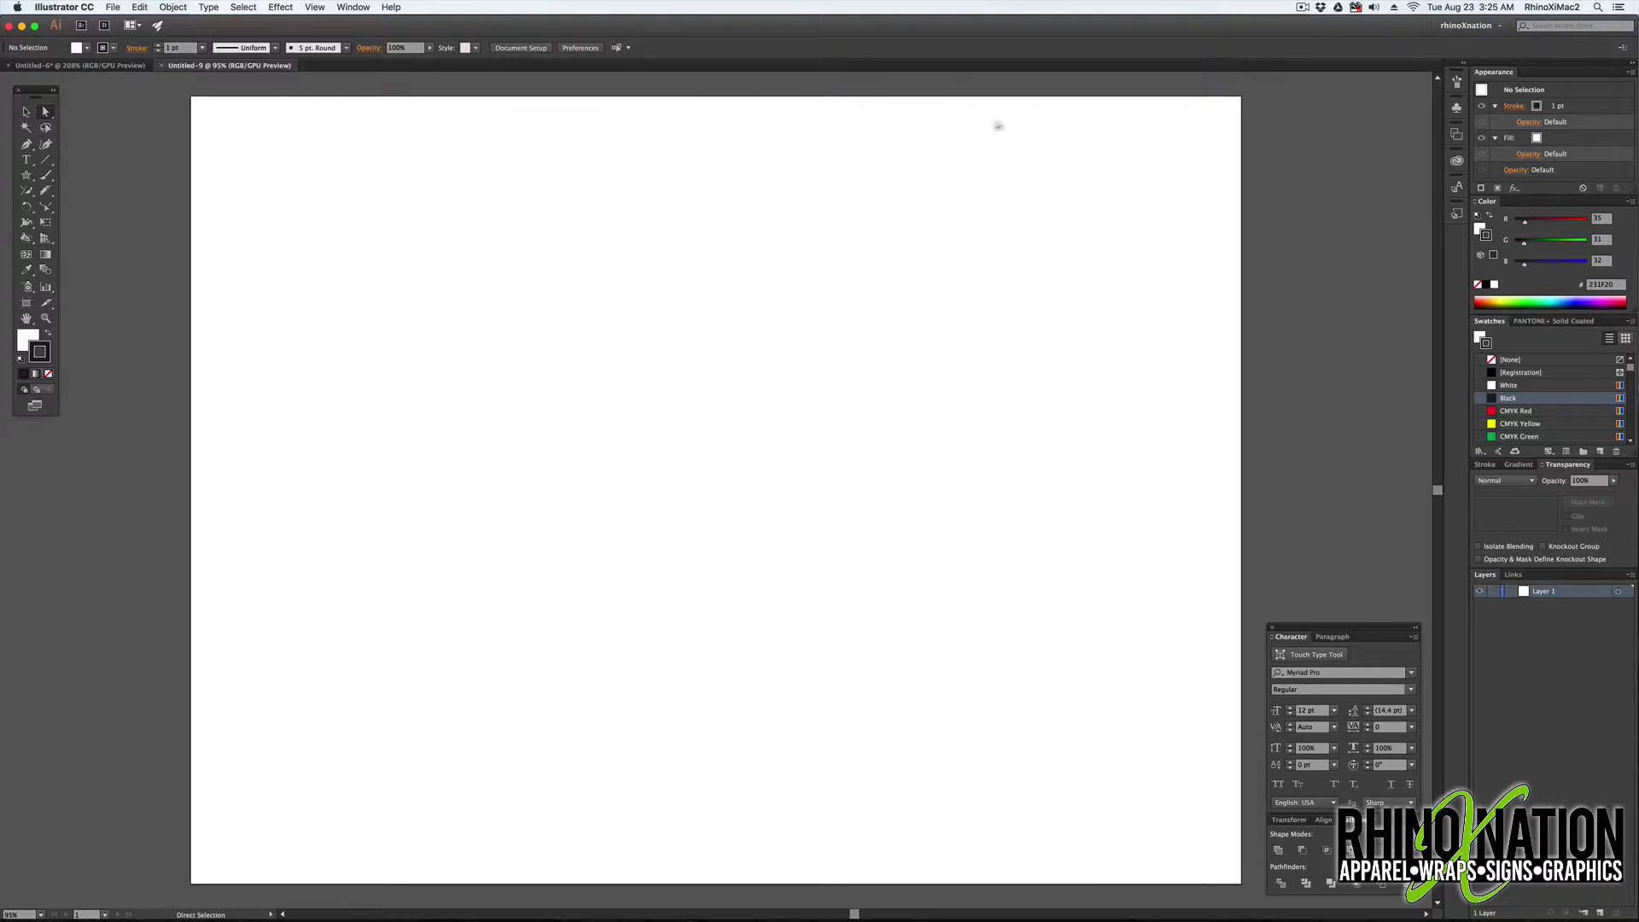
{"action": "key", "text": "super+r"}
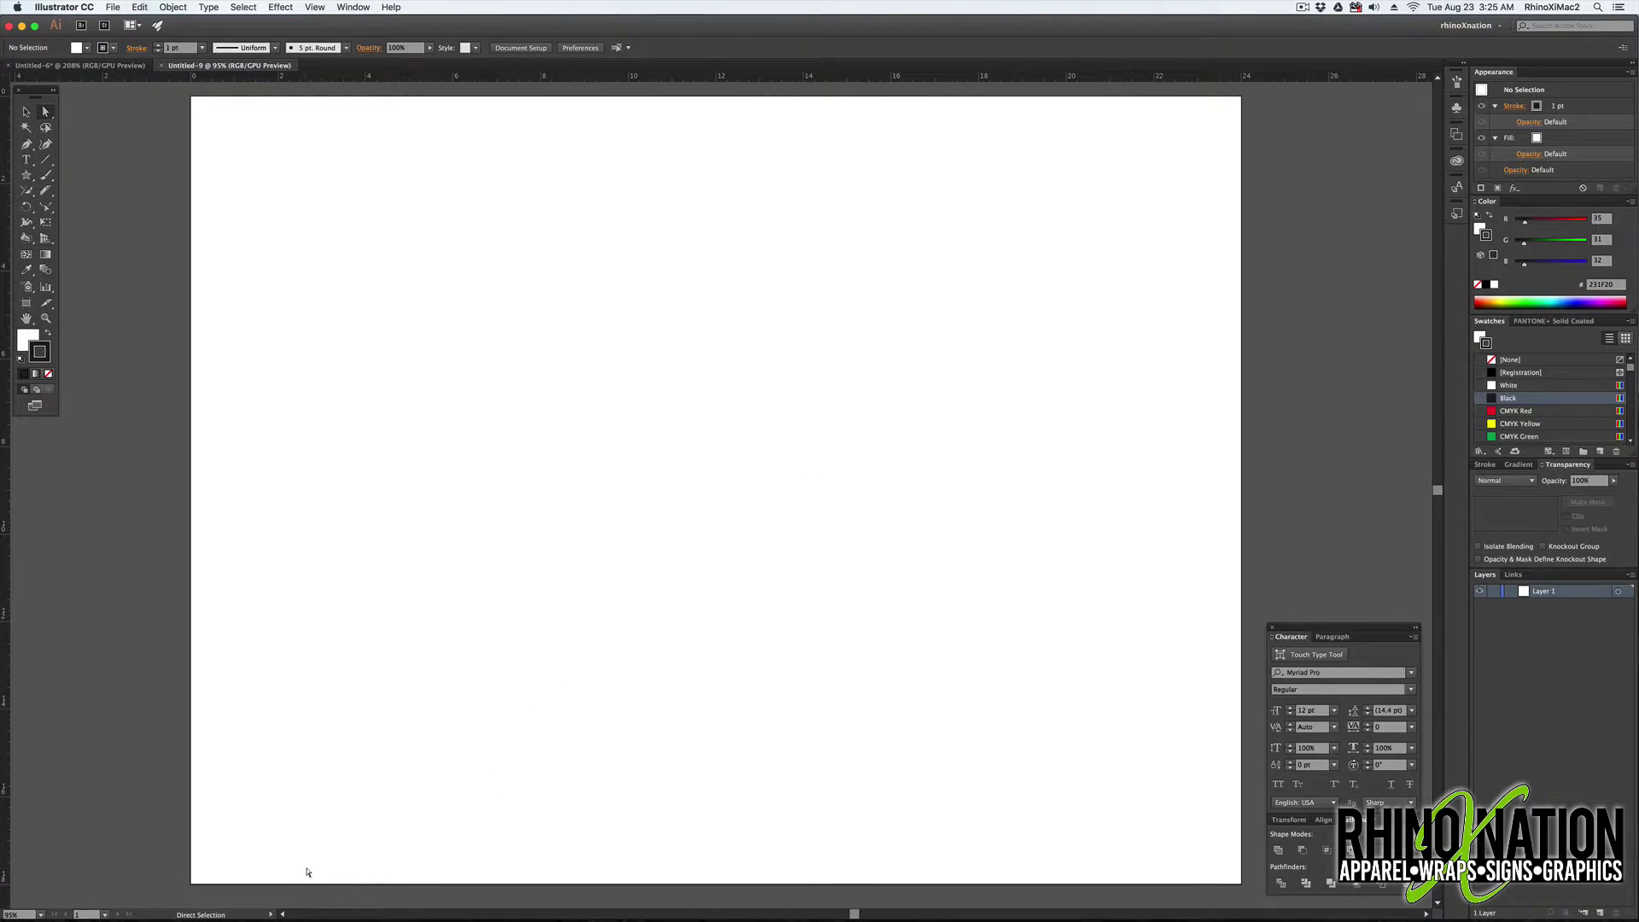
- Add the point text "Rhino" in the upper middle of the artboard
{"action": "key", "text": "v"}
{"action": "left_click", "coordinate": [26, 160]}
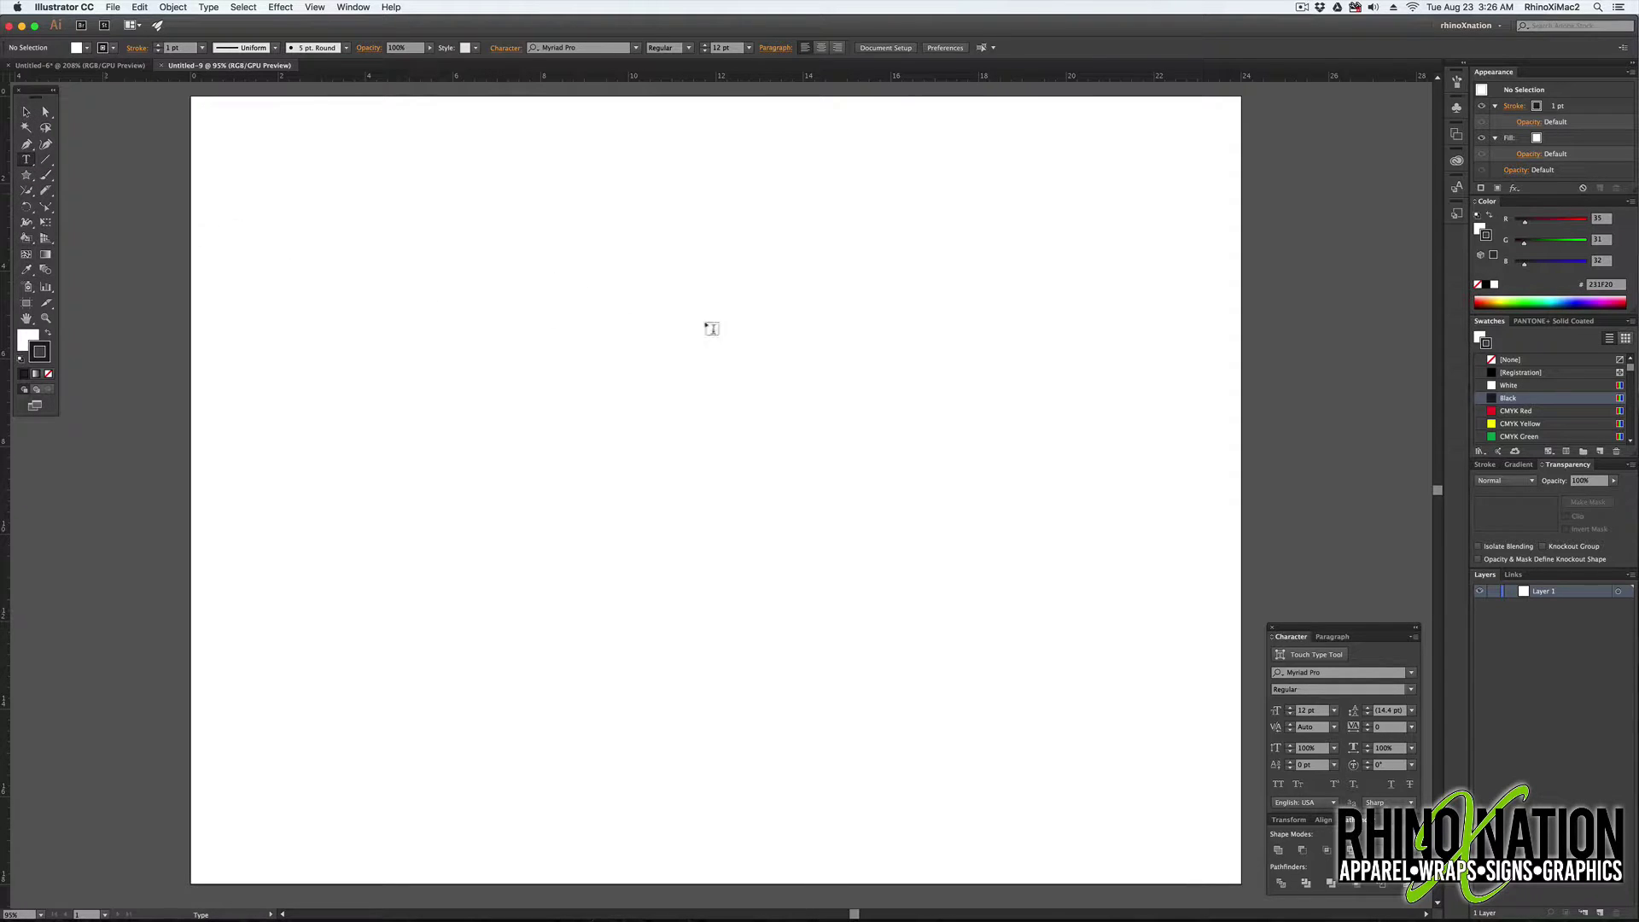
{"action": "left_click", "coordinate": [714, 330]}
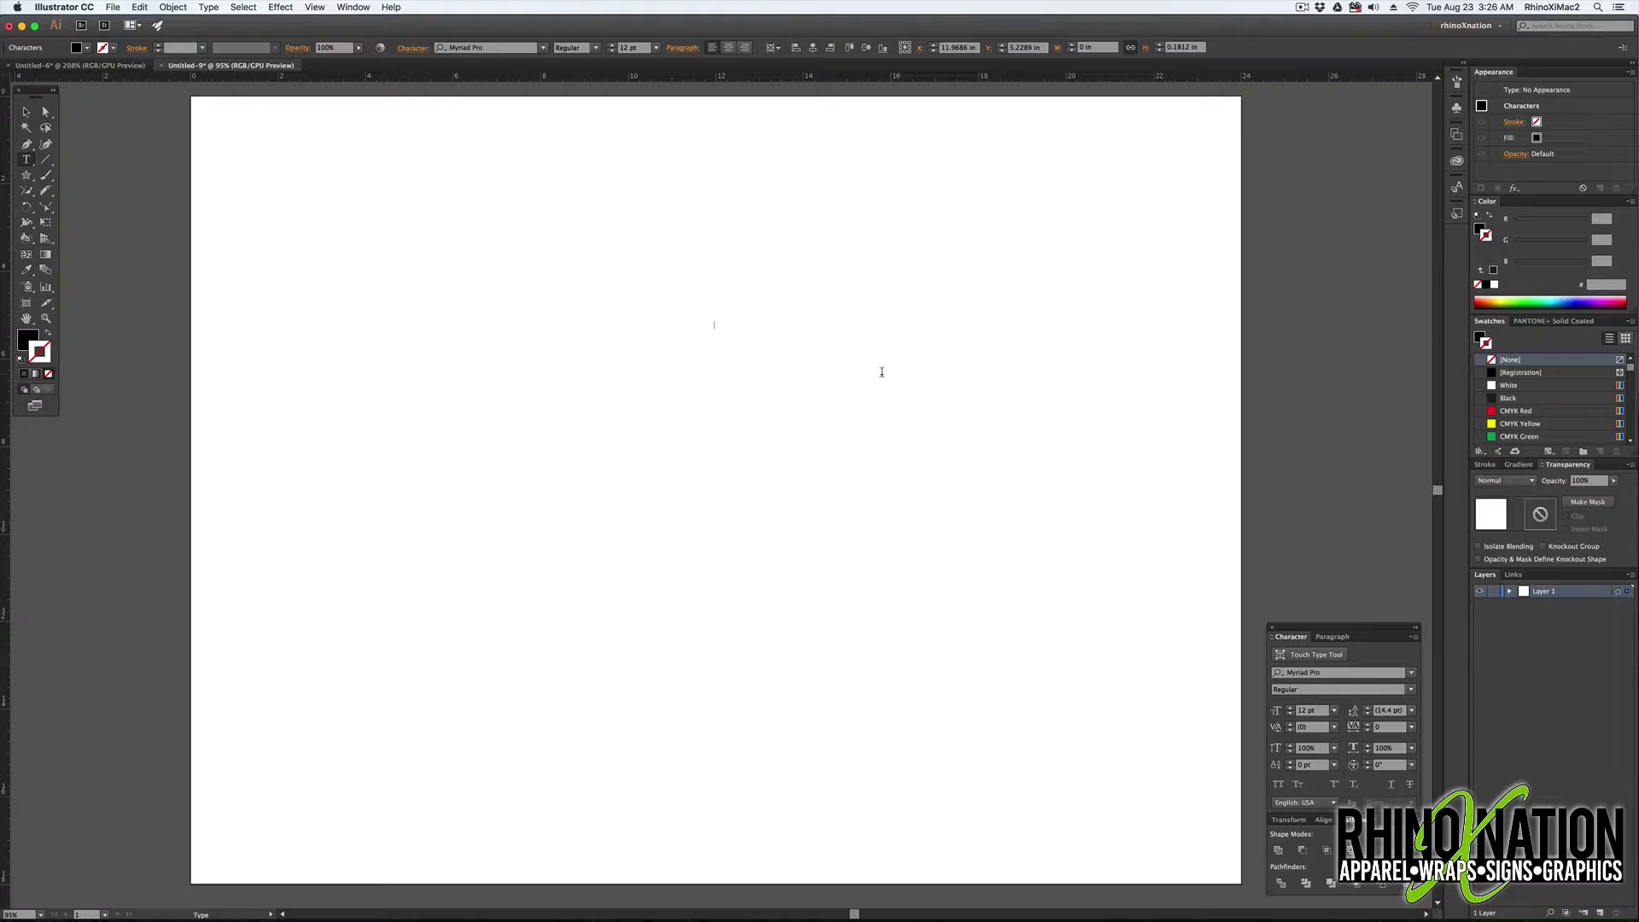
{"action": "type", "text": "Rhino"}
{"action": "key", "text": "Escape"}
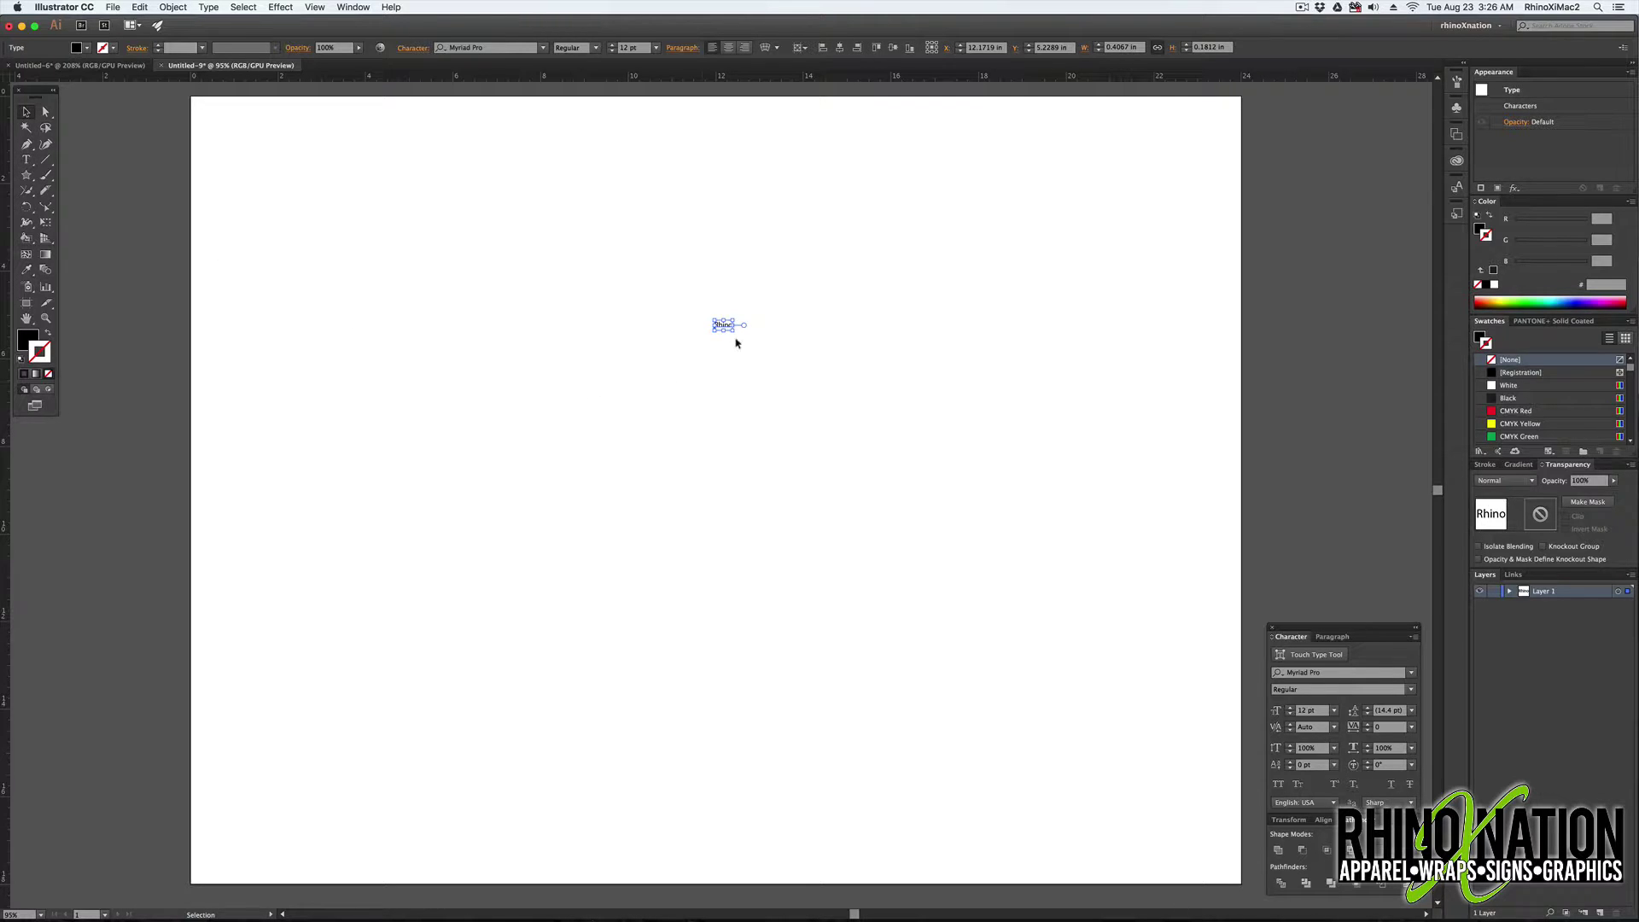
- Set the "Rhino" text's font size to 100 pt and center-align it
{"action": "left_click", "coordinate": [1292, 711]}
{"action": "type", "text": "100"}
{"action": "key", "text": "Return"}
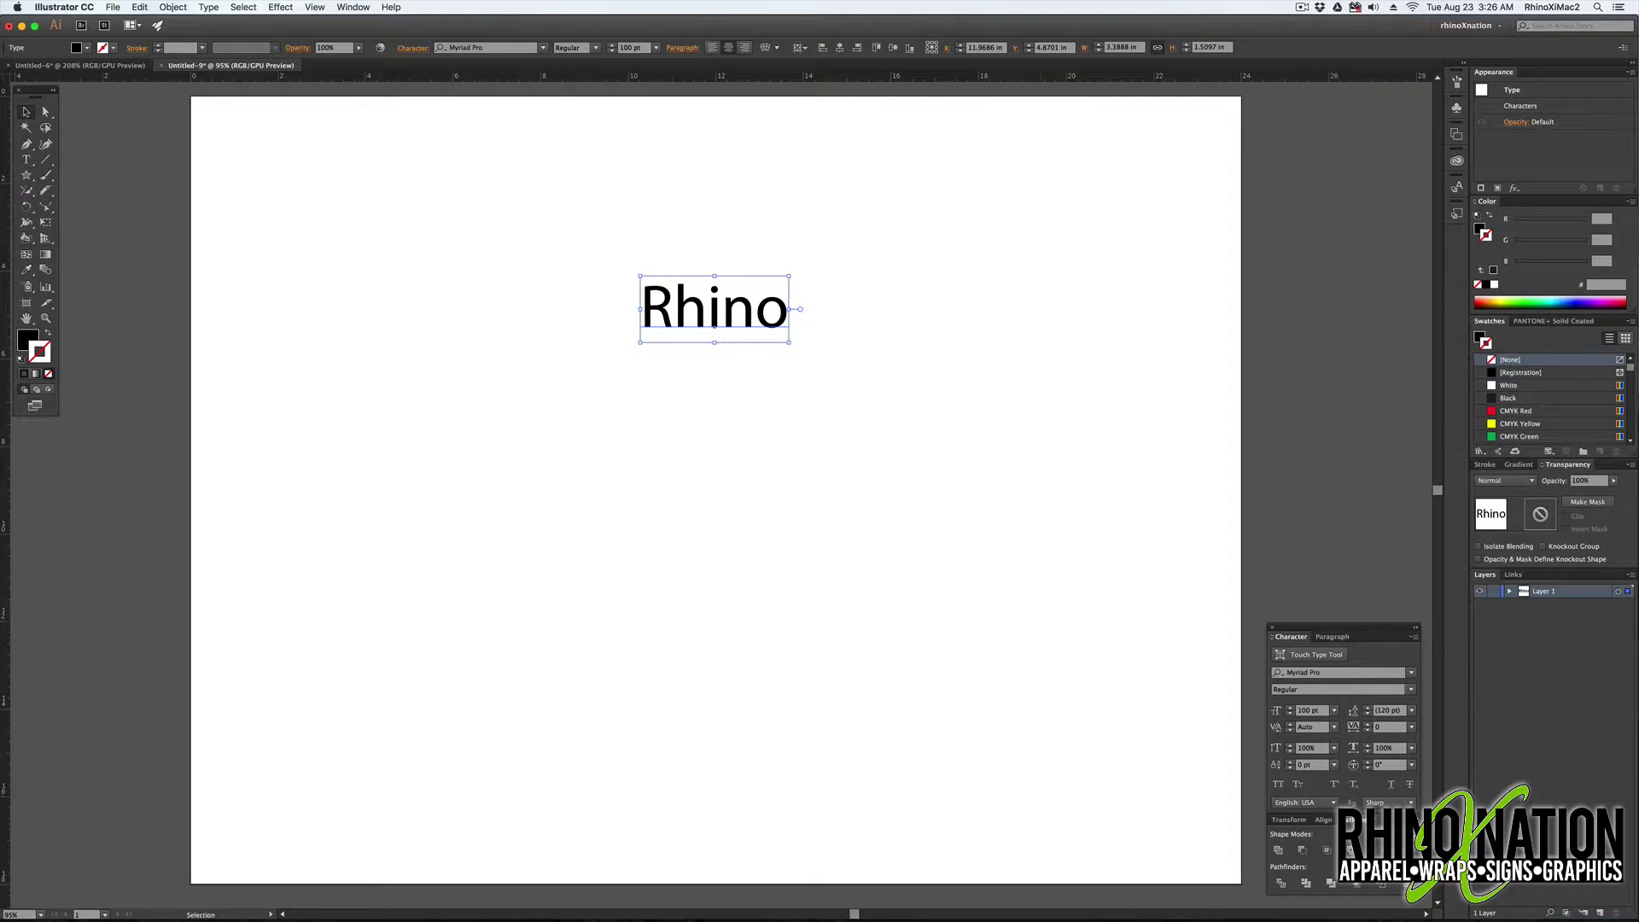
- Show the Character Styles panel
{"action": "left_click", "coordinate": [353, 8]}
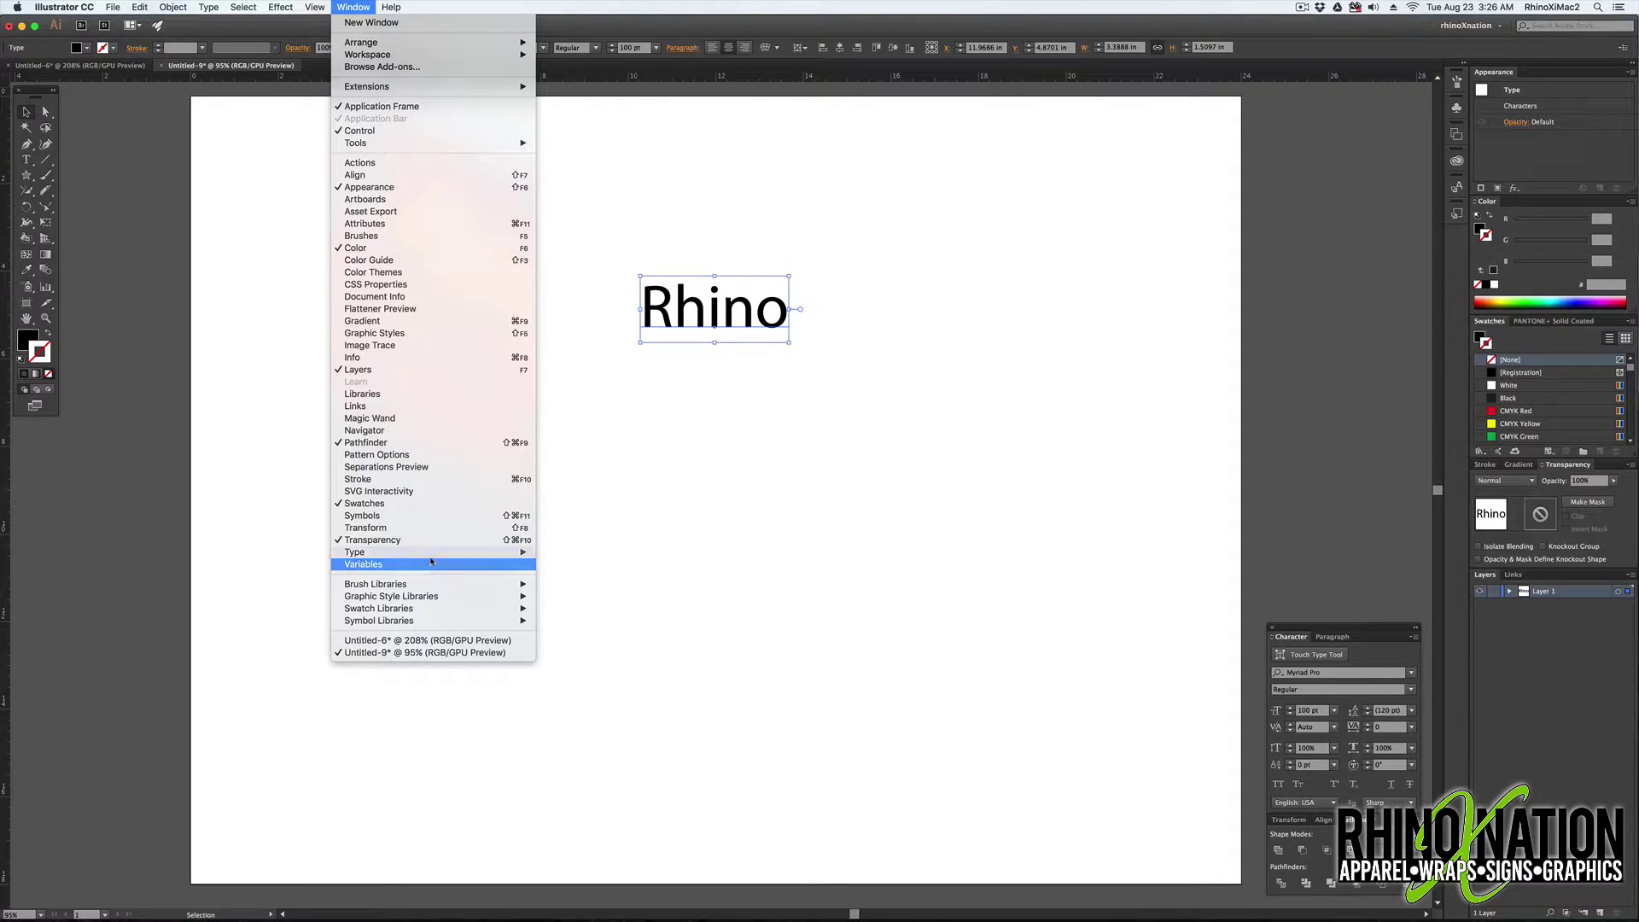
{"action": "mouse_move", "coordinate": [433, 559]}
{"action": "left_click", "coordinate": [576, 566]}
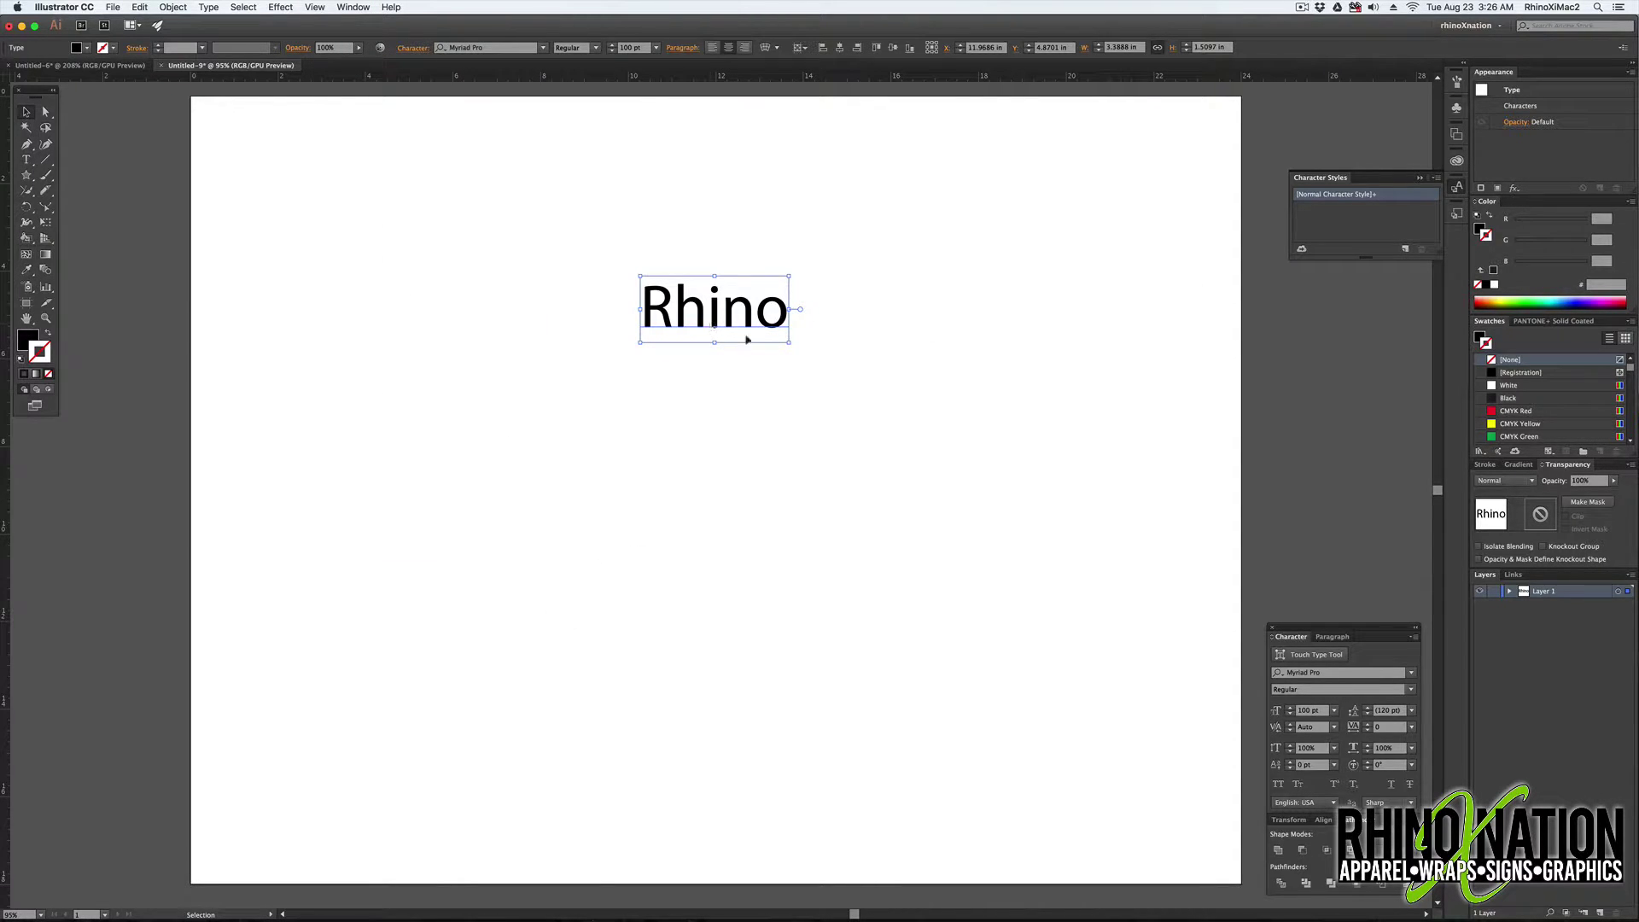
- Change the "Rhino" text's font to Helvetica Neue
{"action": "left_click", "coordinate": [1409, 675]}
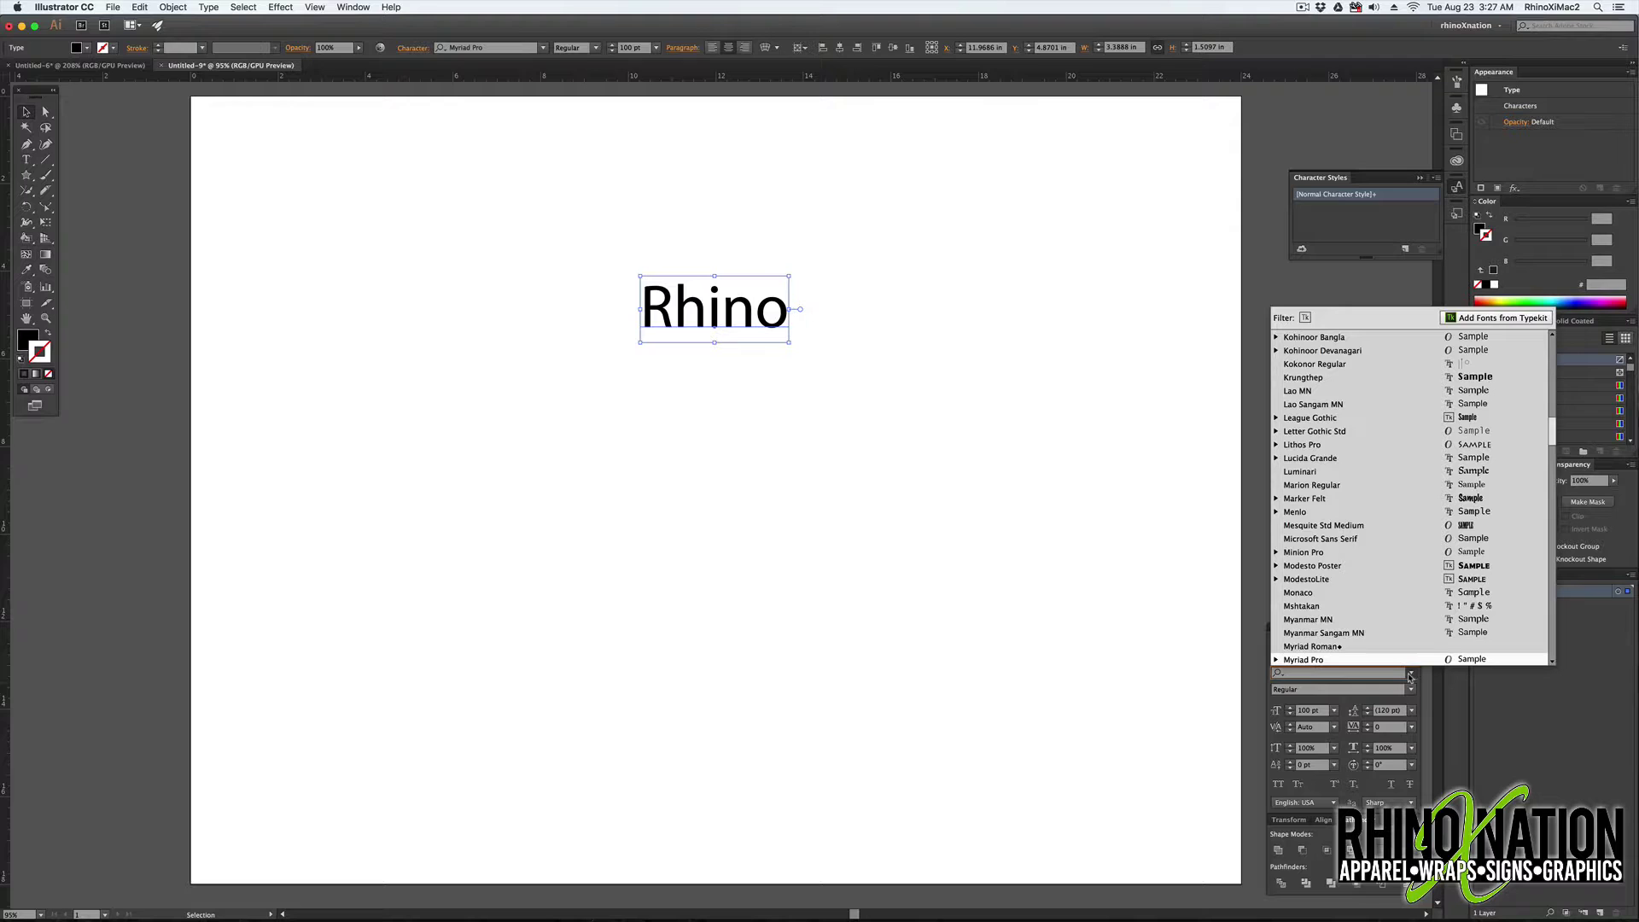
{"action": "scroll", "coordinate": [1382, 600], "scroll_direction": "up", "scroll_amount": 10}
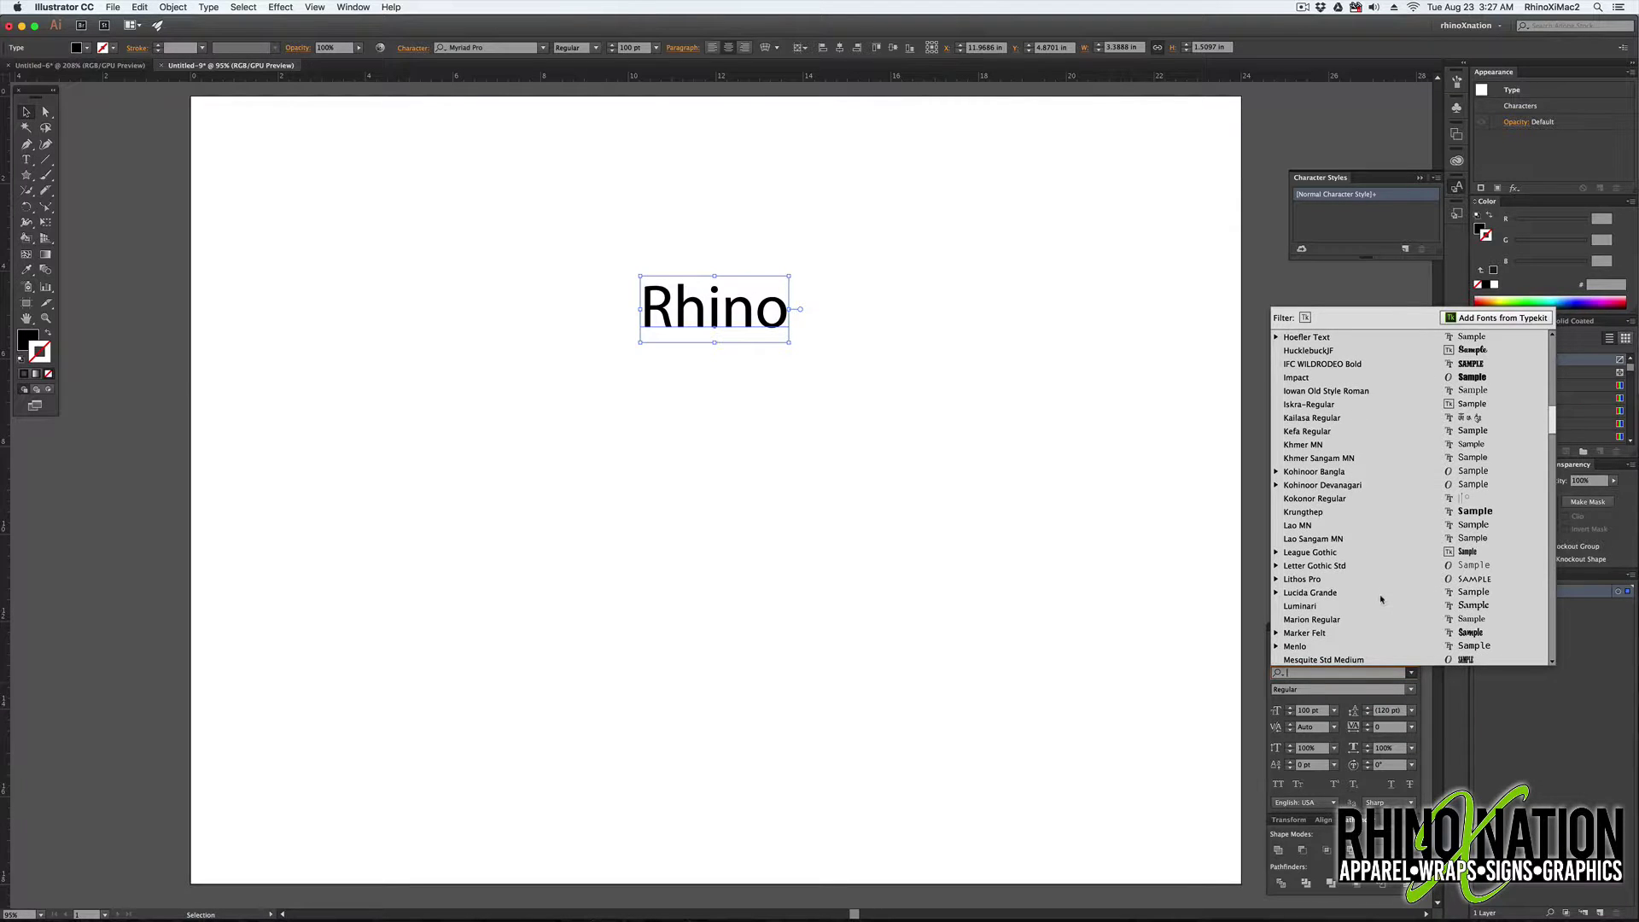
{"action": "scroll", "coordinate": [1382, 601], "scroll_direction": "up", "scroll_amount": 1}
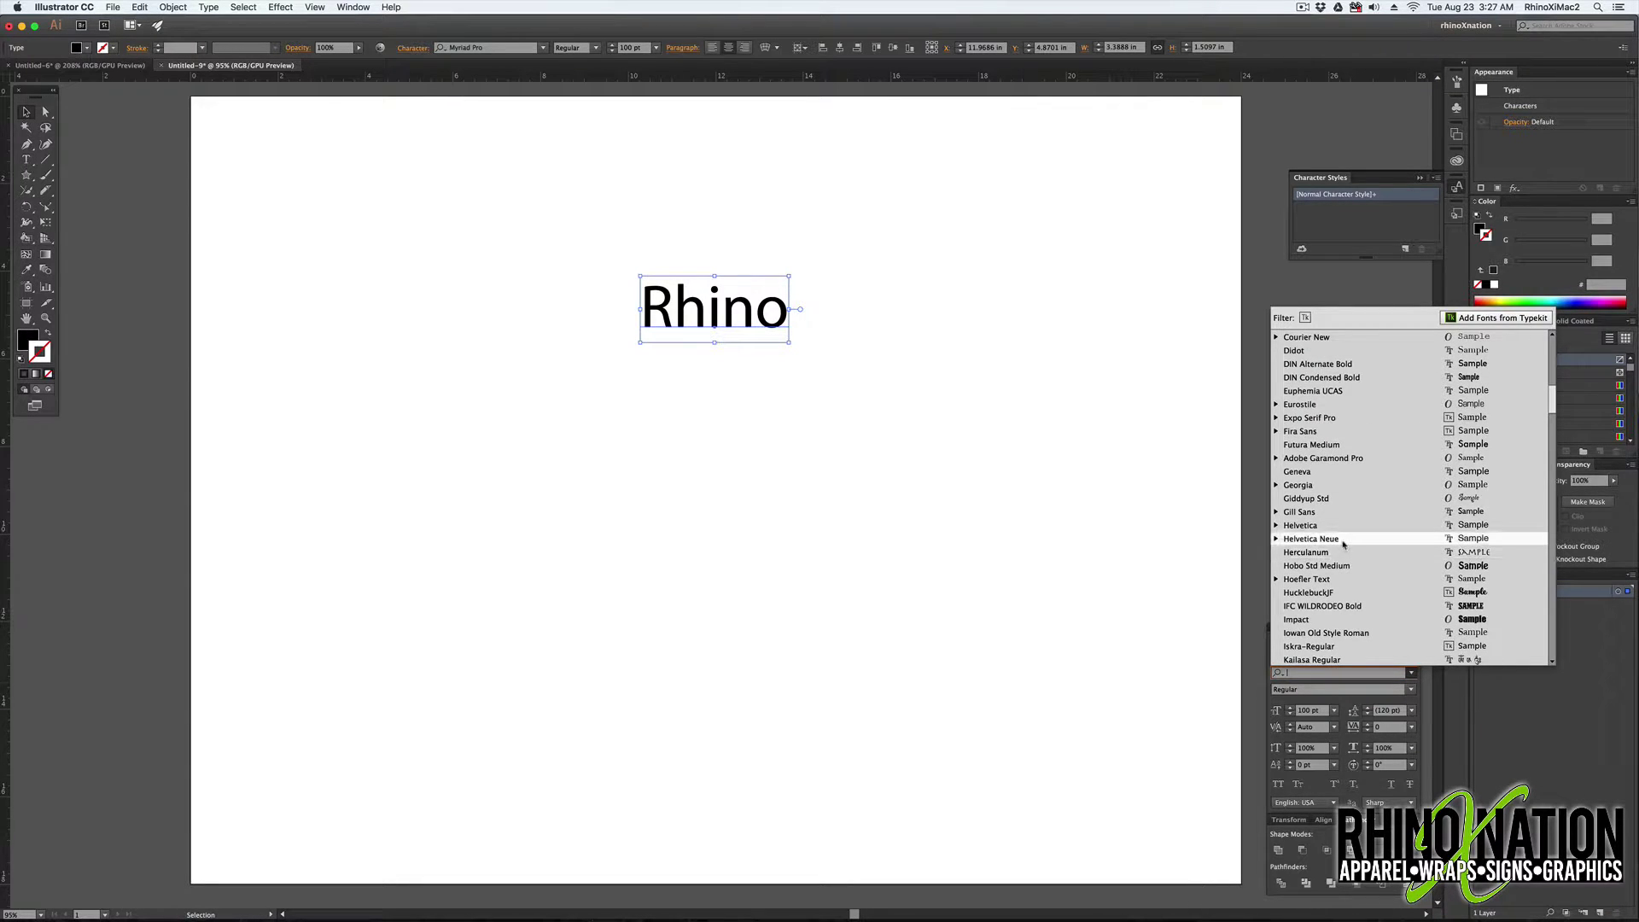
{"action": "left_click", "coordinate": [1341, 538]}
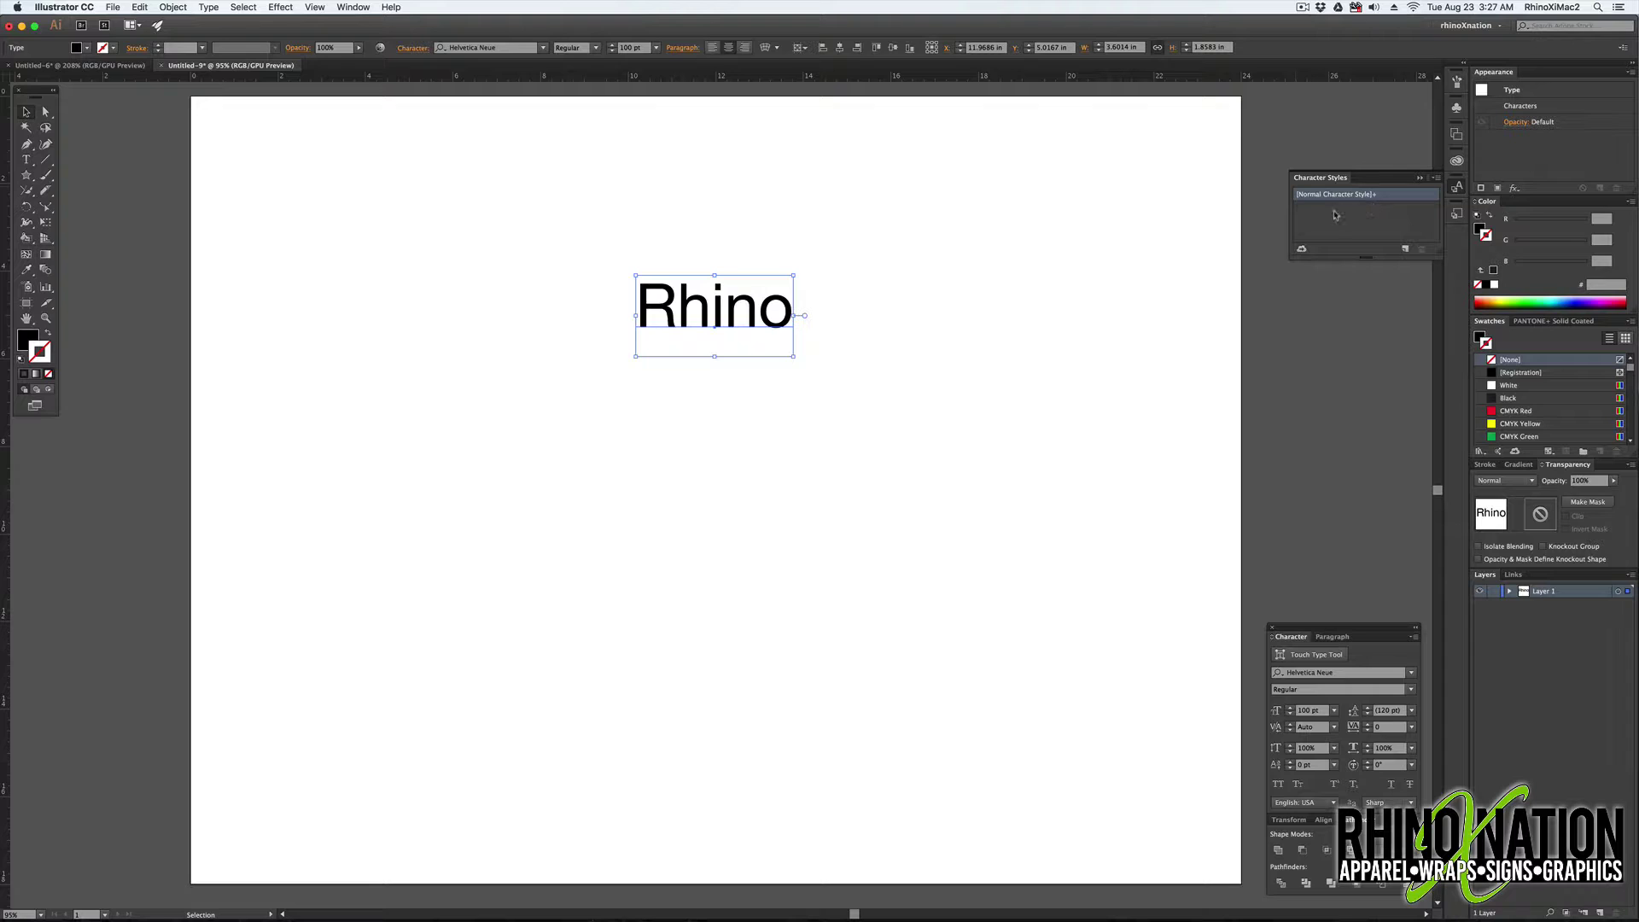
- Redefine the Normal Character Style from the selected "Rhino" text, and deselect the text
{"action": "left_click", "coordinate": [1436, 178]}
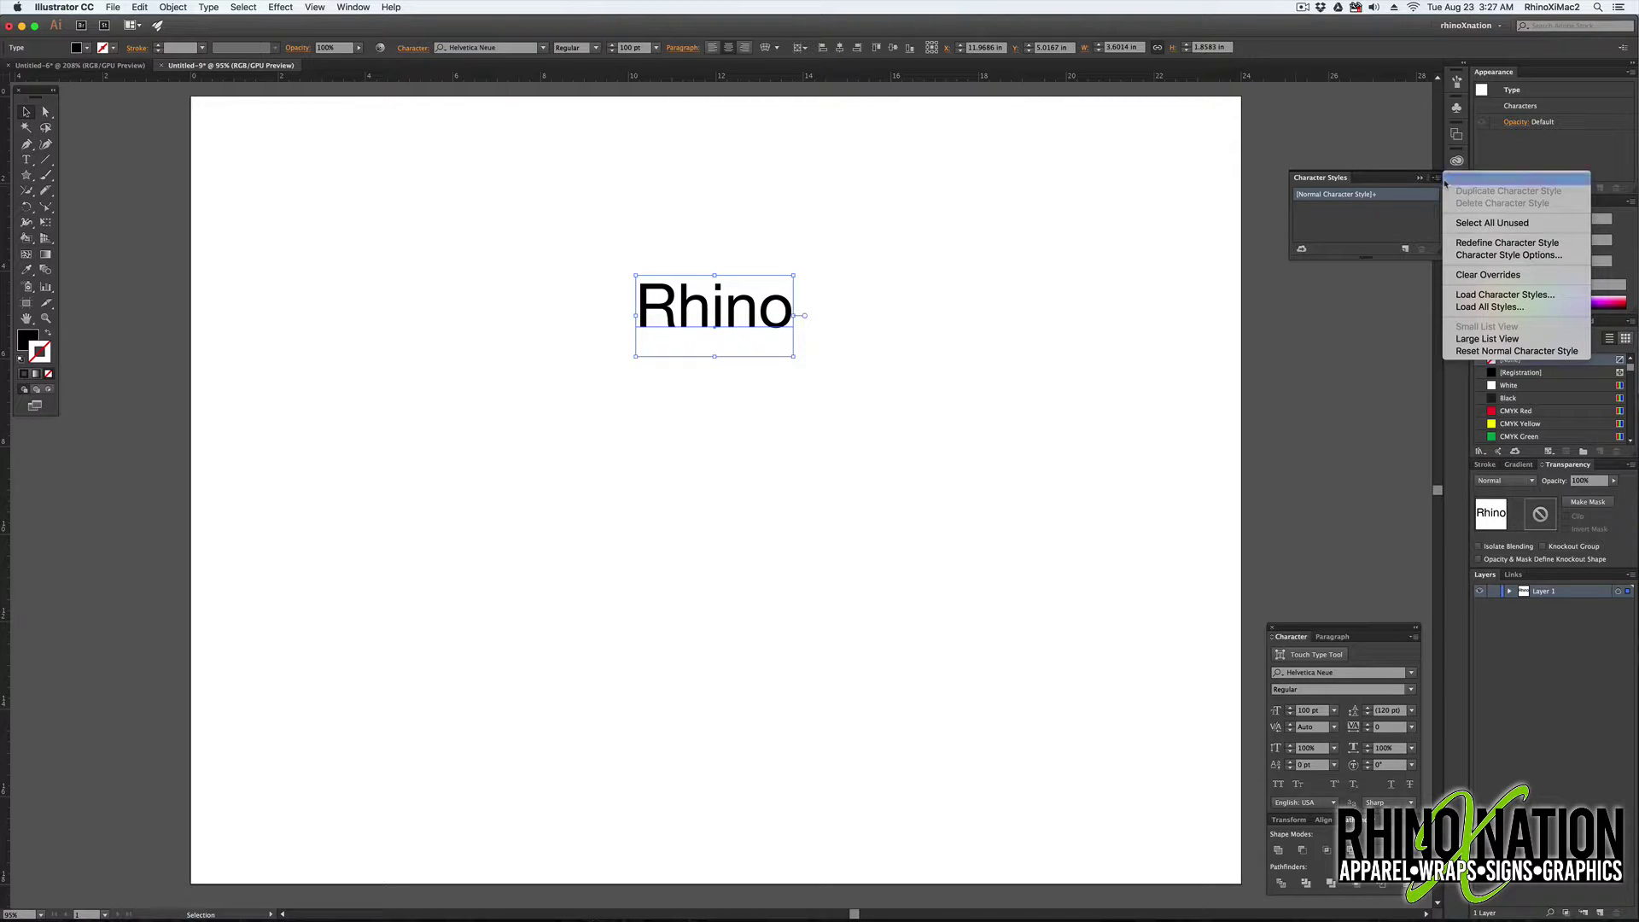
{"action": "left_click", "coordinate": [1512, 246]}
{"action": "left_click", "coordinate": [878, 304]}
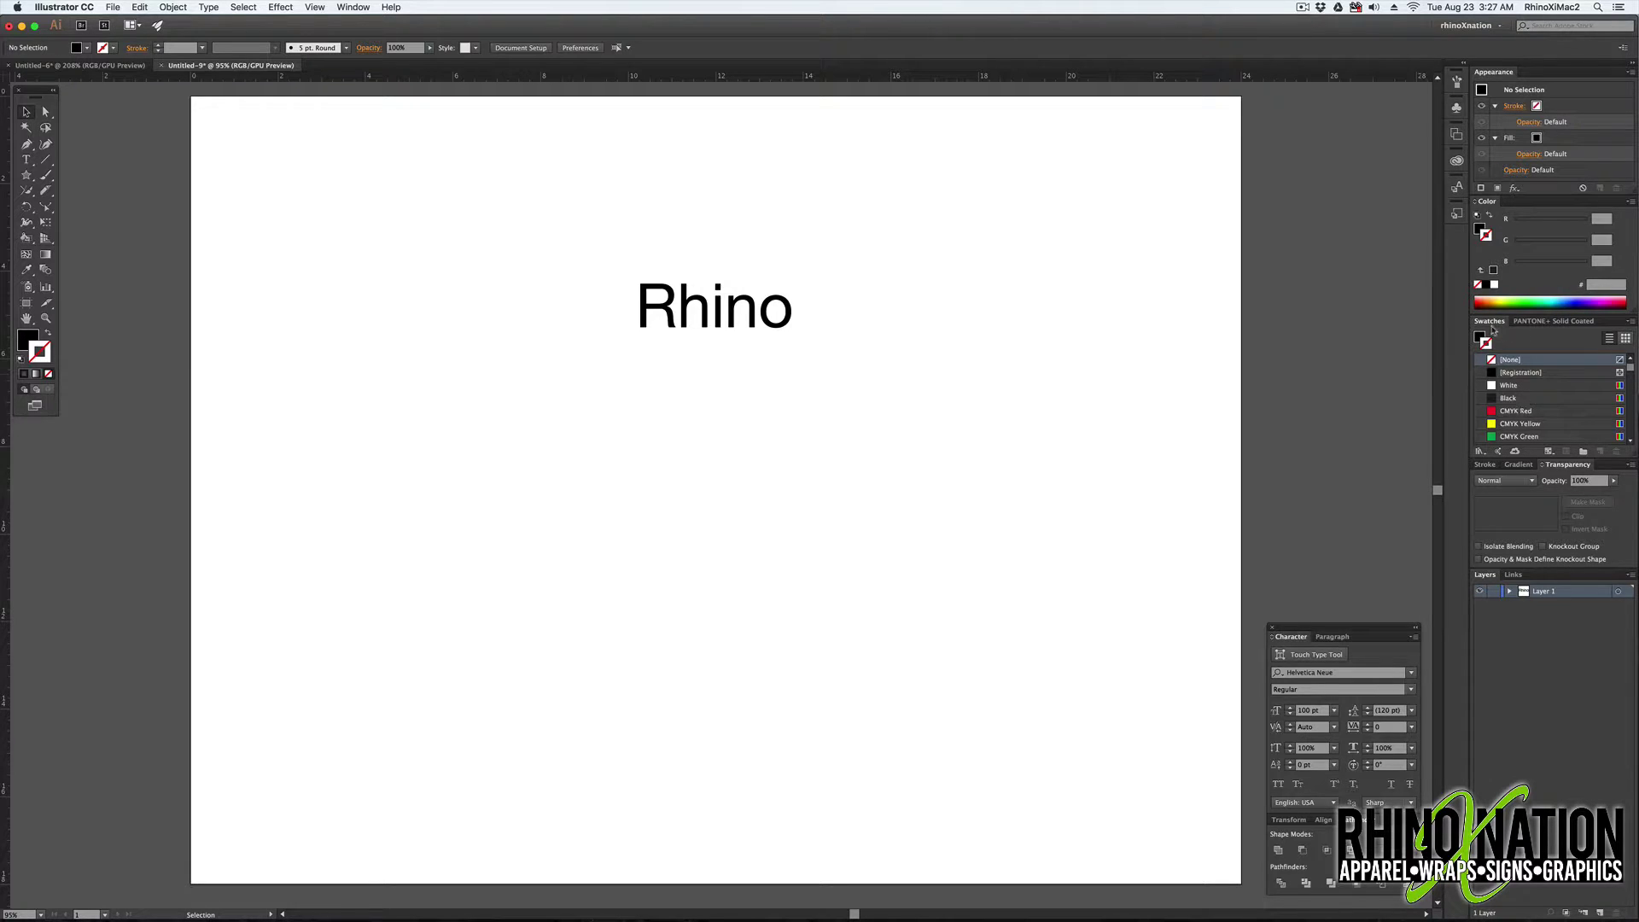
- Delete all unused swatches along with the Grays color group
{"action": "left_click", "coordinate": [1631, 322]}
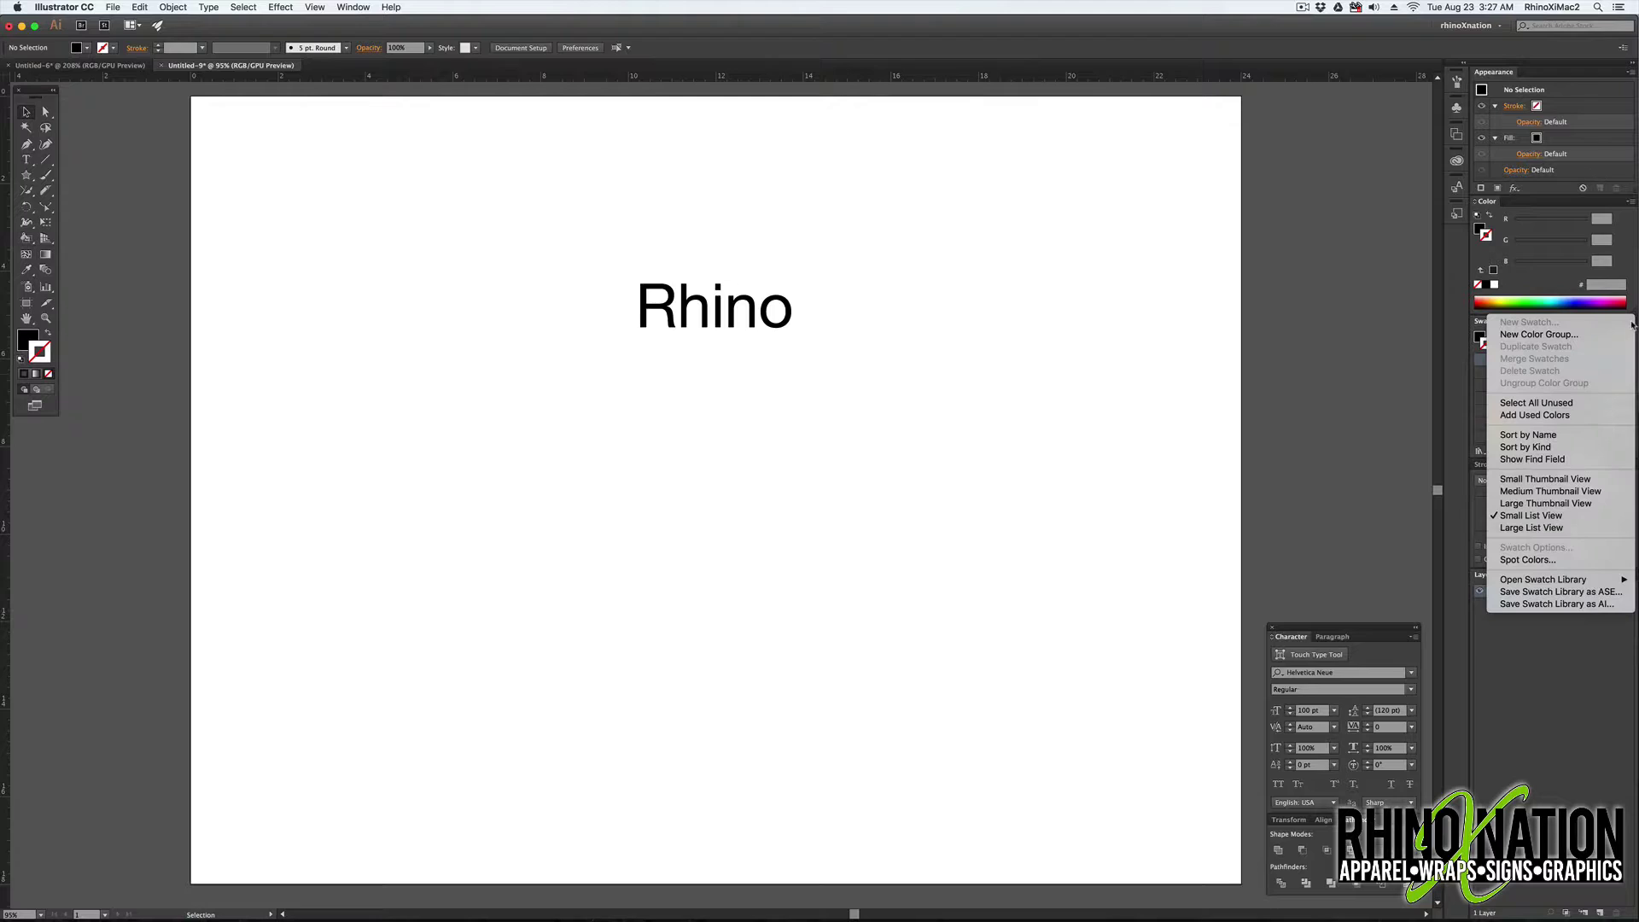
{"action": "left_click", "coordinate": [1549, 404]}
{"action": "left_click", "coordinate": [1616, 451]}
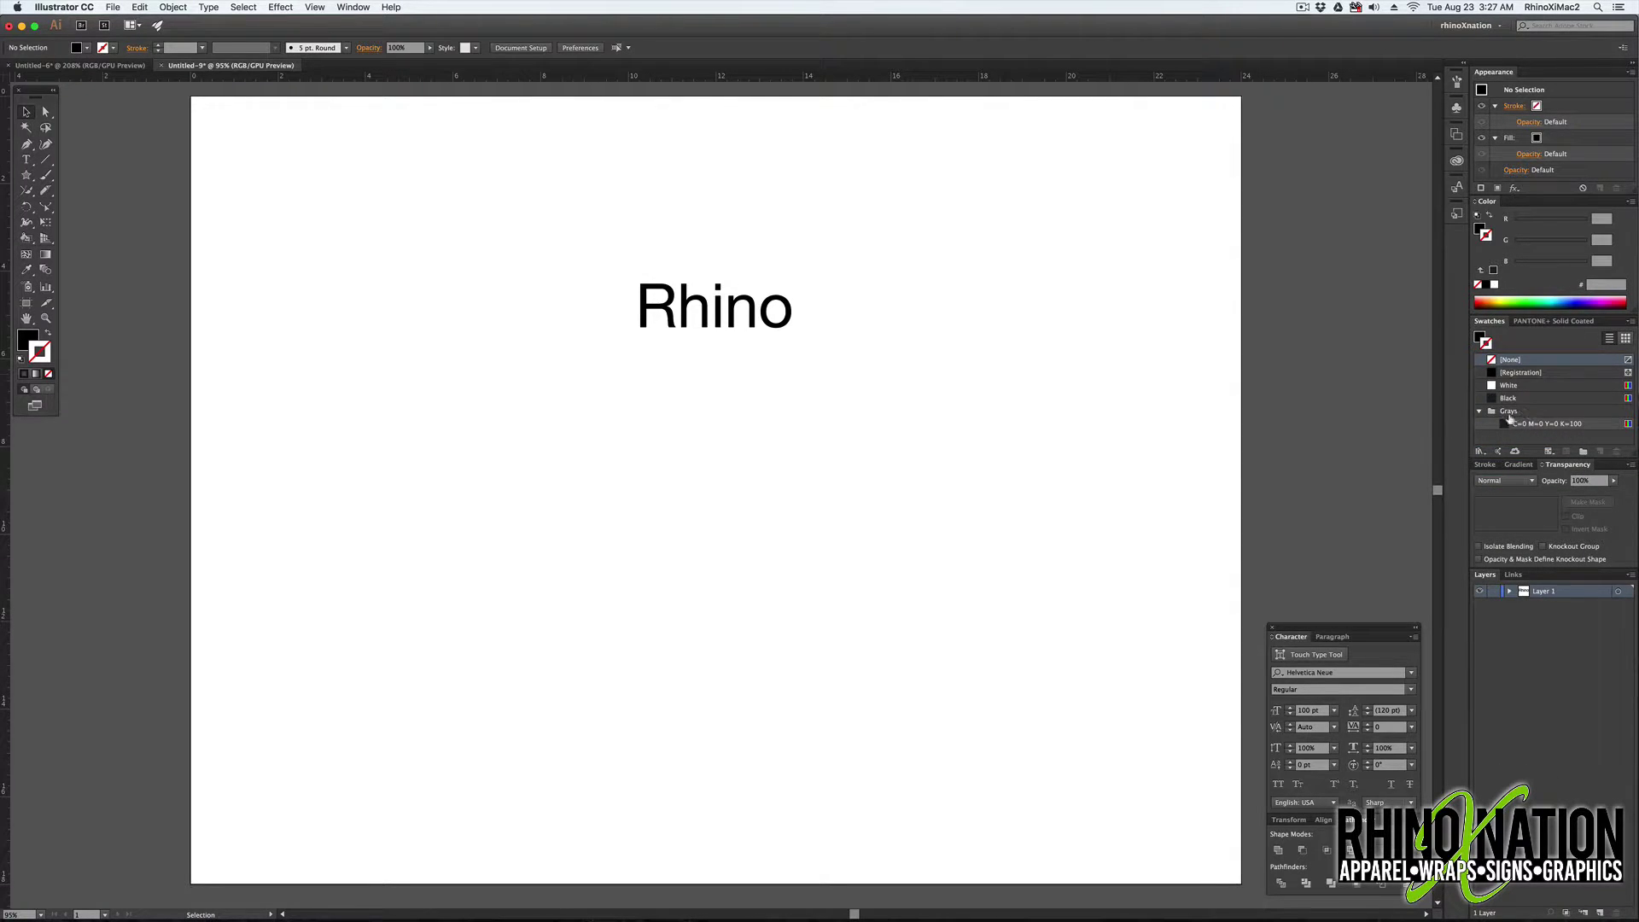
{"action": "left_click", "coordinate": [1496, 414]}
{"action": "left_click", "coordinate": [1617, 452]}
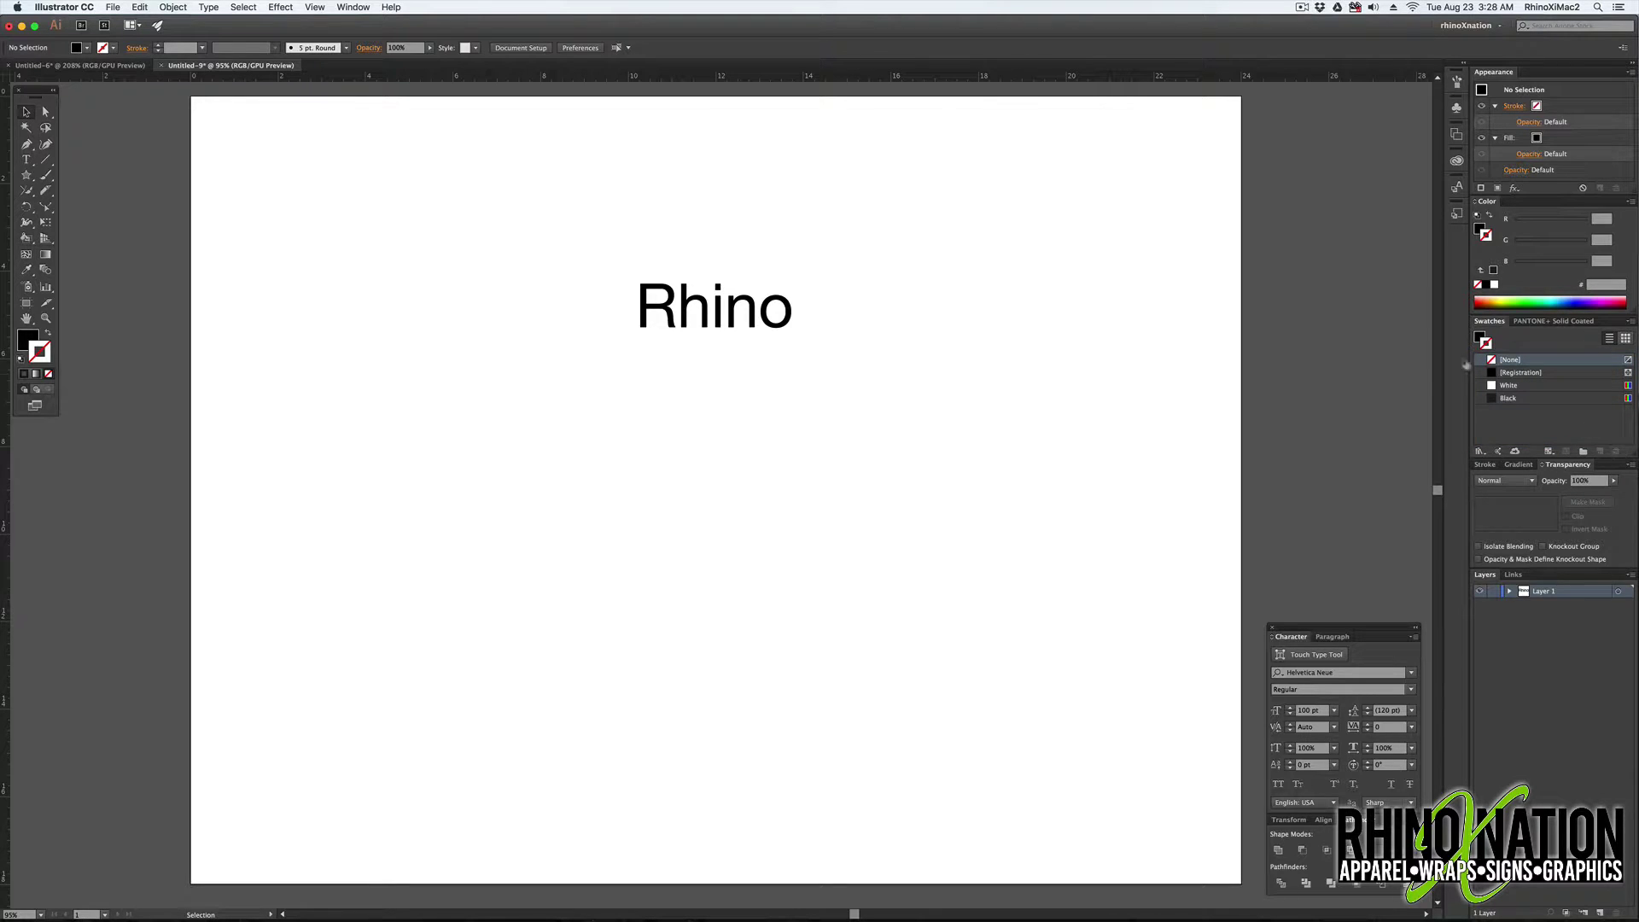
- Find PANTONE 185 C, 286 C, 349 C and 806 C in the PANTONE+ Solid Coated library and add them to the document swatches
{"action": "left_click", "coordinate": [1540, 322]}
{"action": "left_click", "coordinate": [1552, 338]}
{"action": "type", "text": "185"}
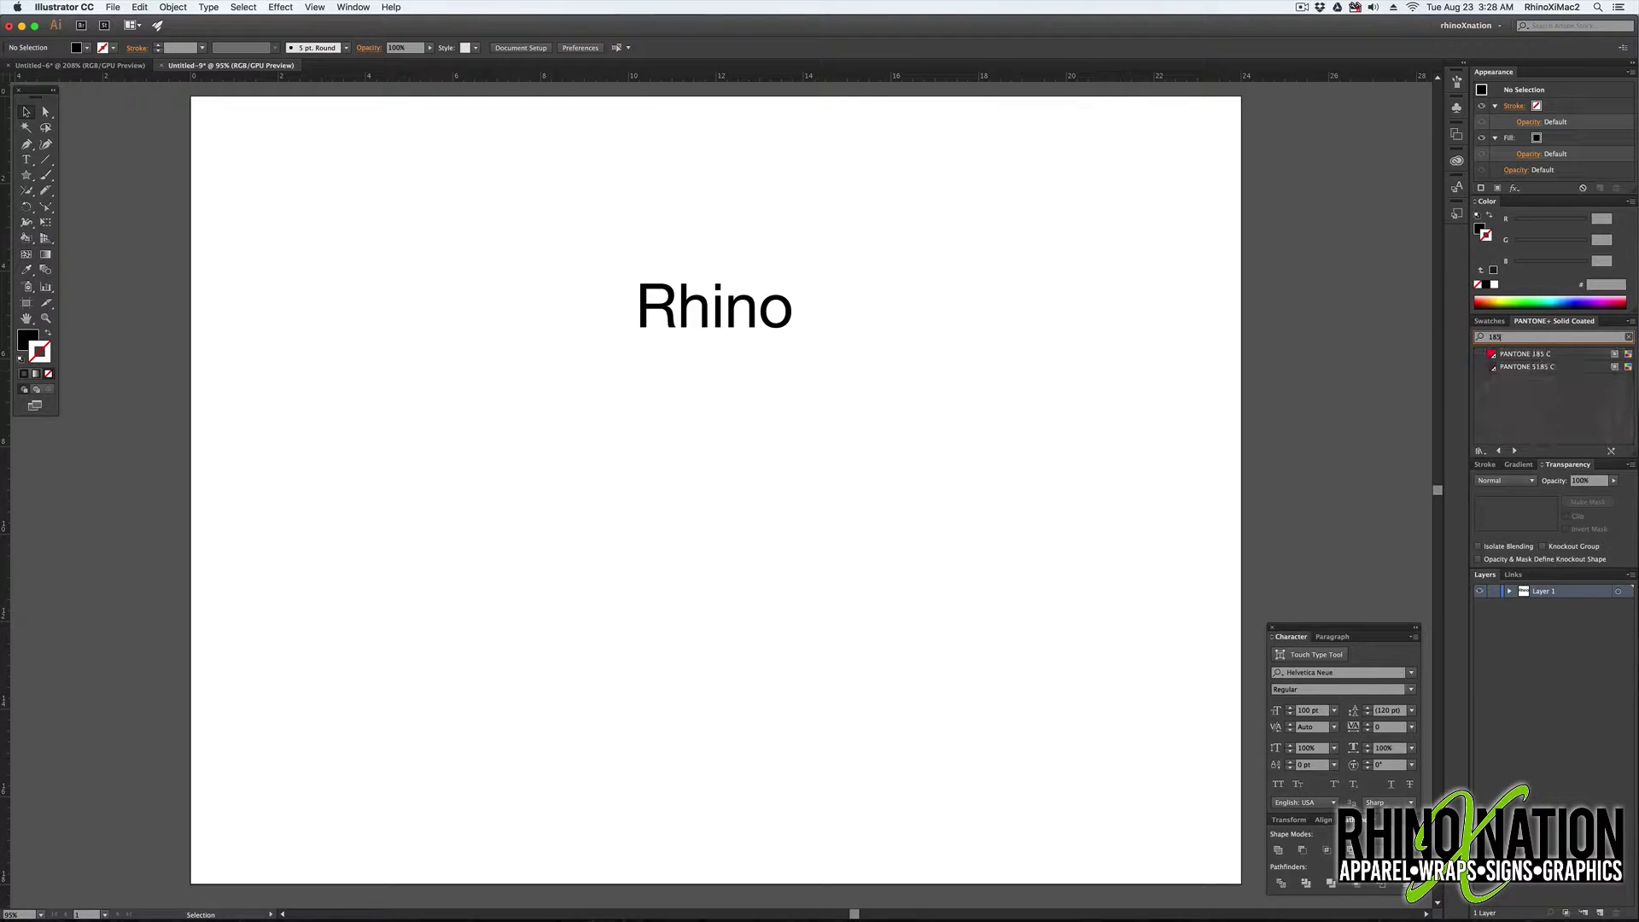
{"action": "key", "text": "Return"}
{"action": "type", "text": "286"}
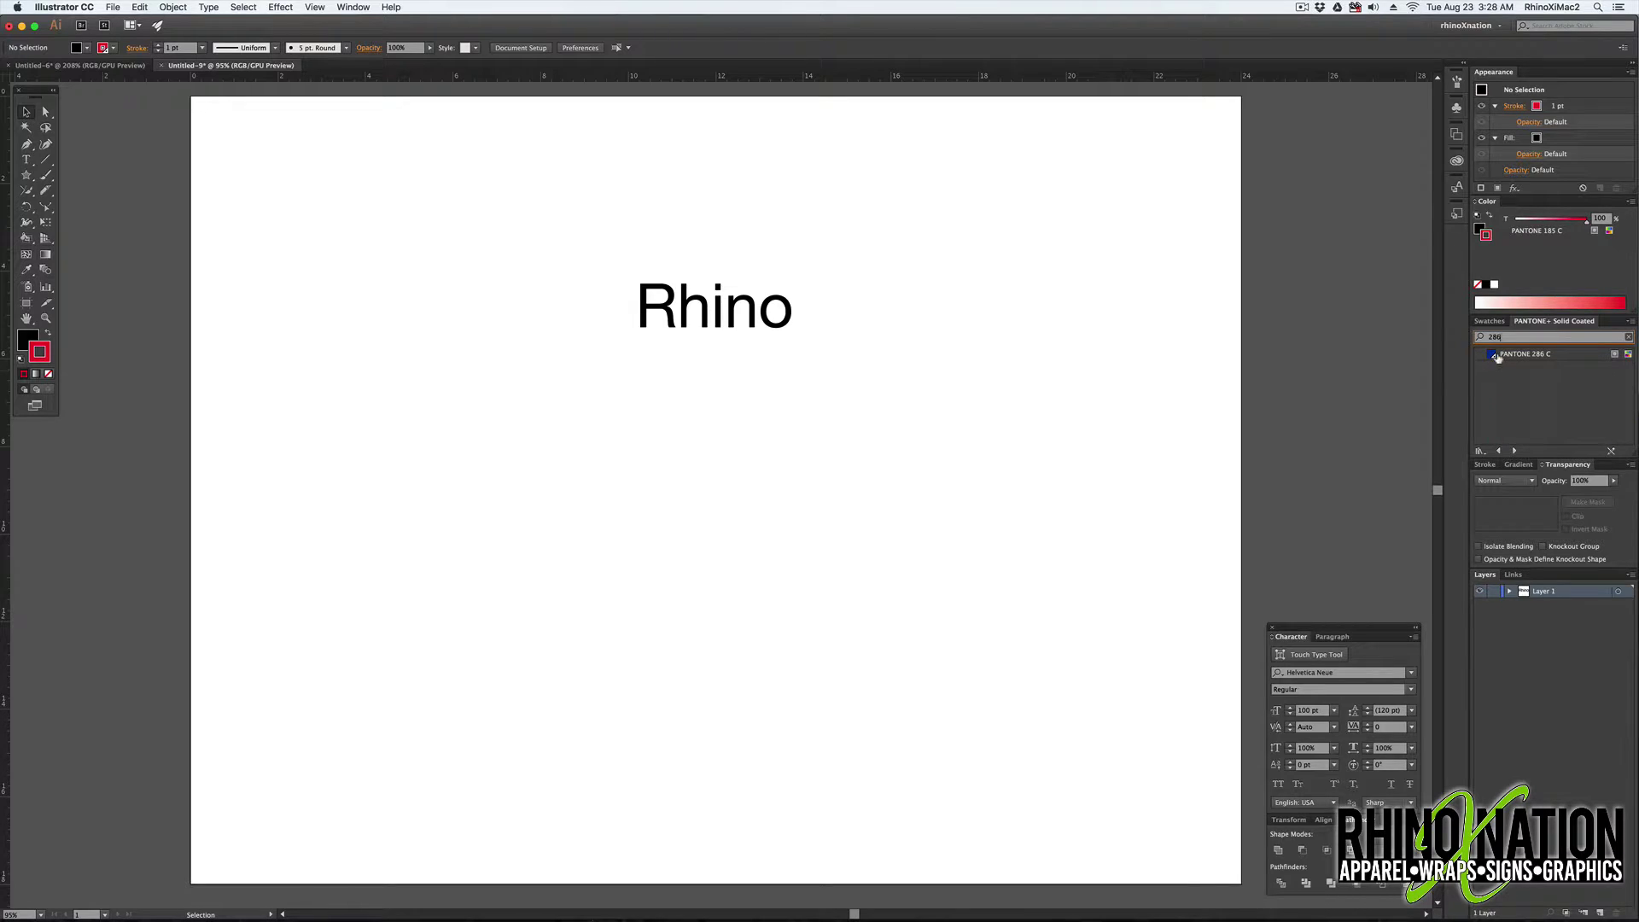
{"action": "key", "text": "Return"}
{"action": "type", "text": "349"}
{"action": "key", "text": "Return"}
{"action": "type", "text": "806"}
{"action": "left_click", "coordinate": [1525, 355]}
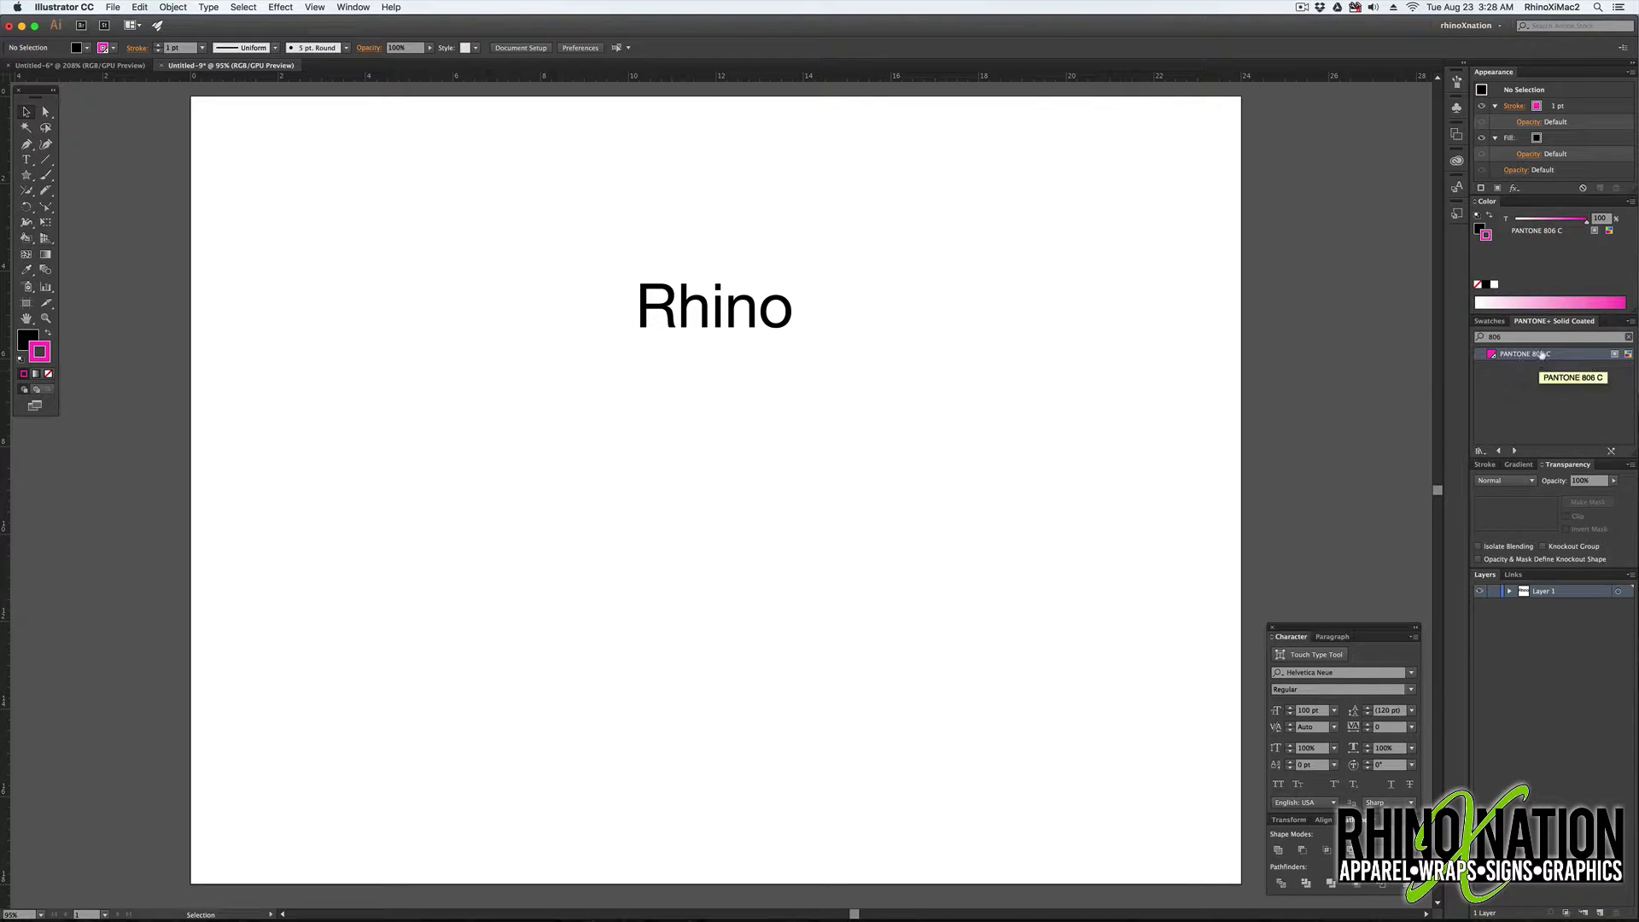
- Add PANTONE Medium Purple C and PANTONE Process Blue C from the PANTONE+ Solid Coated library to the swatches
{"action": "left_click", "coordinate": [1528, 337]}
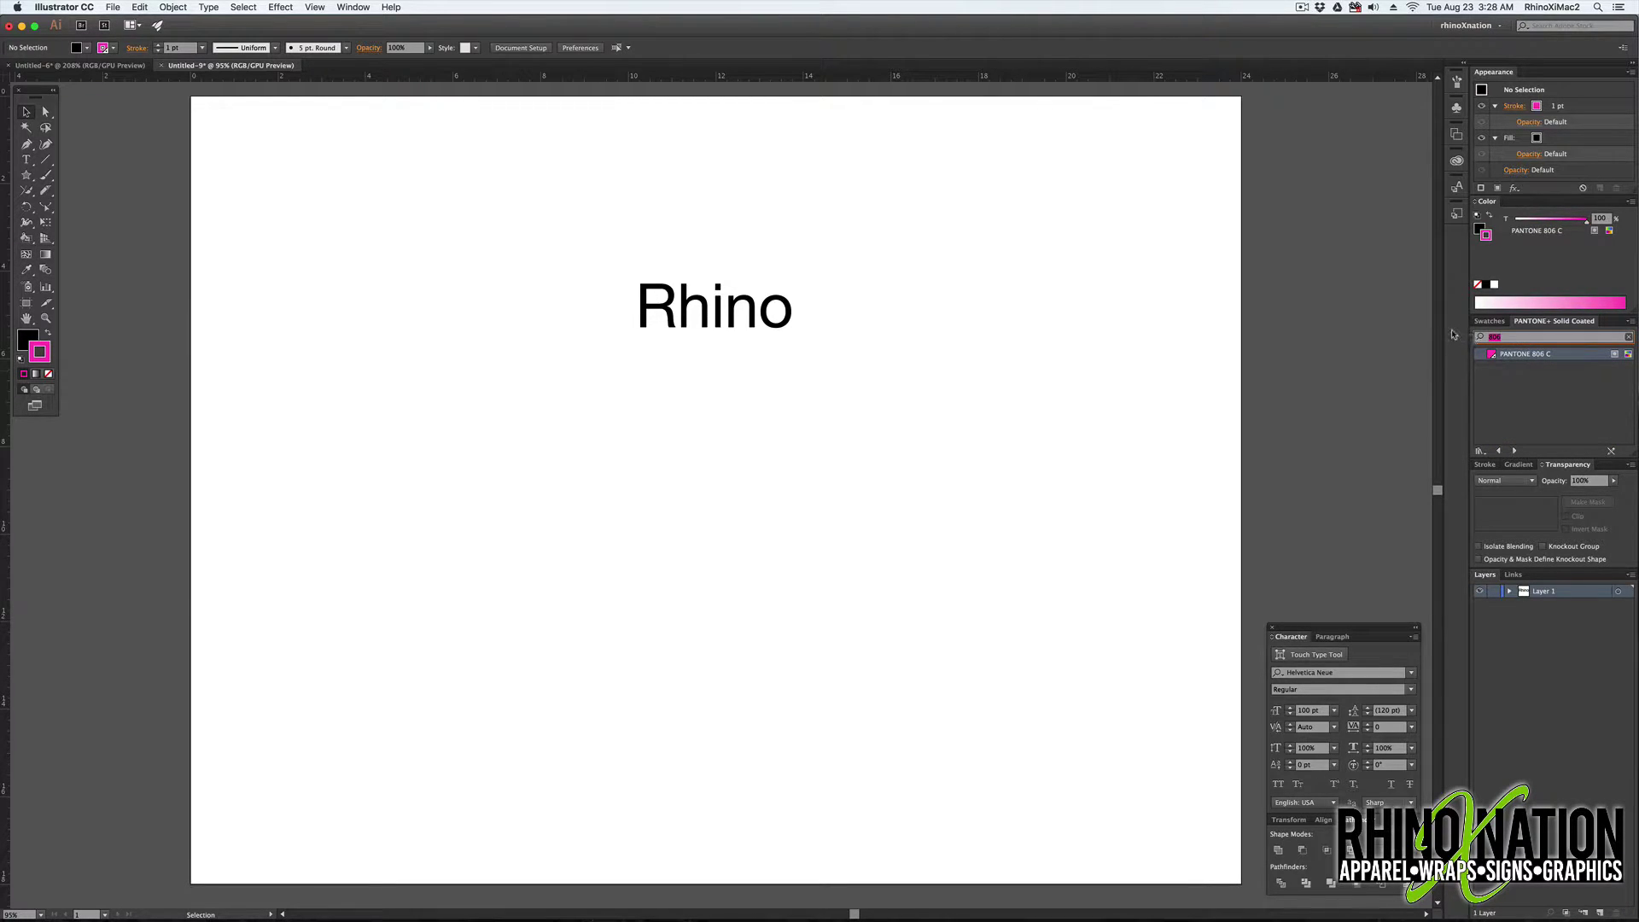
{"action": "type", "text": "purp"}
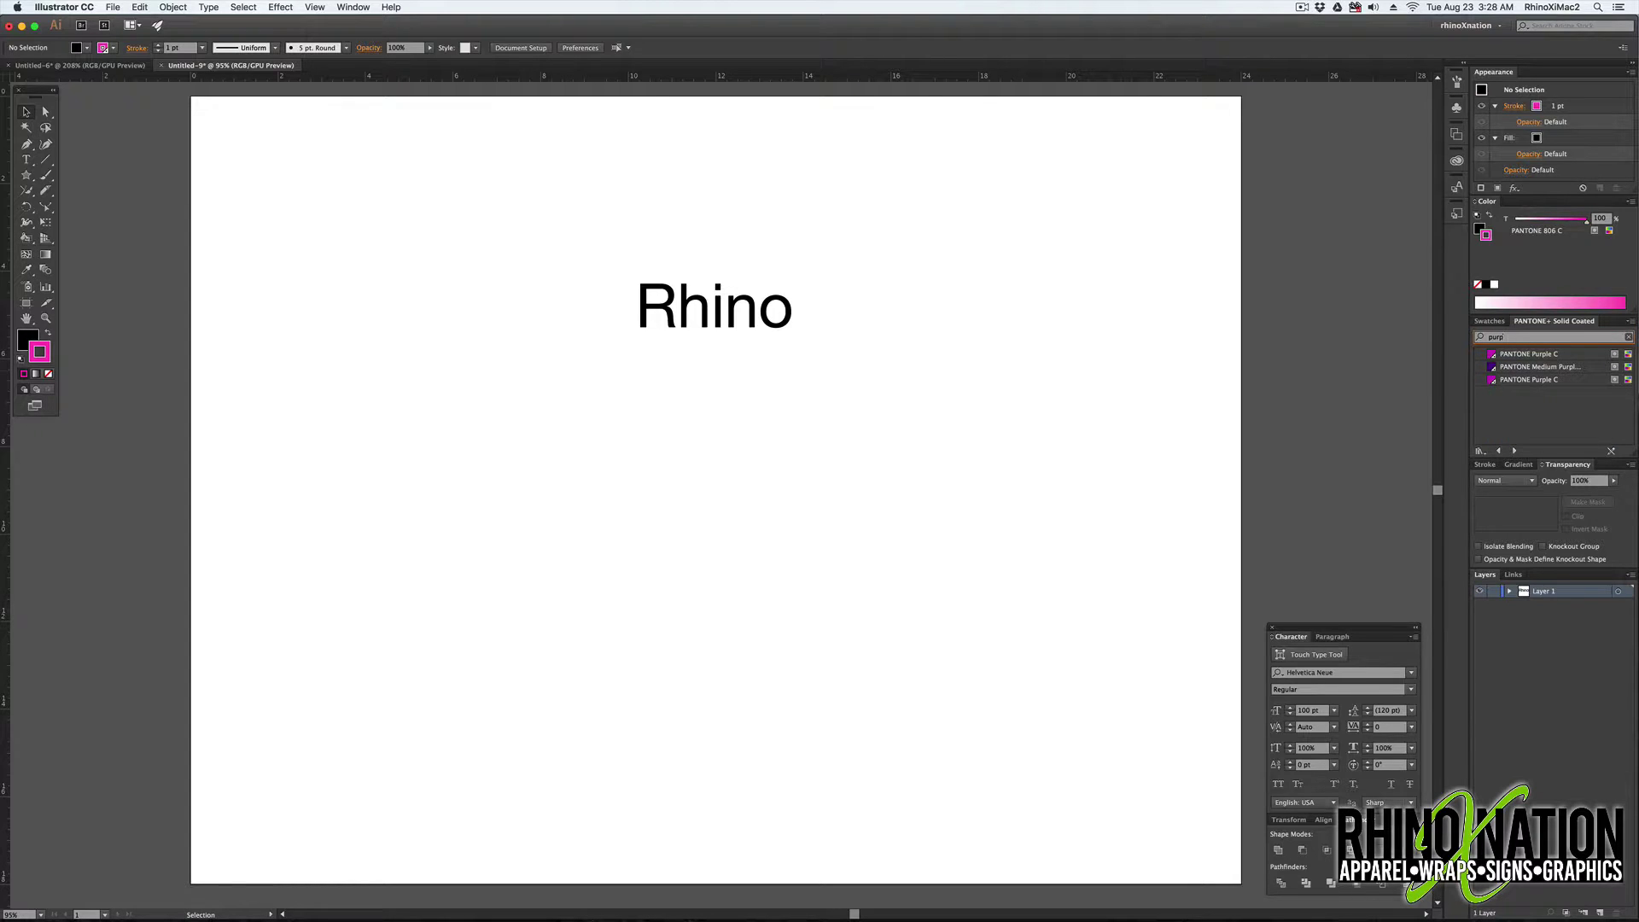
{"action": "left_click", "coordinate": [1560, 368]}
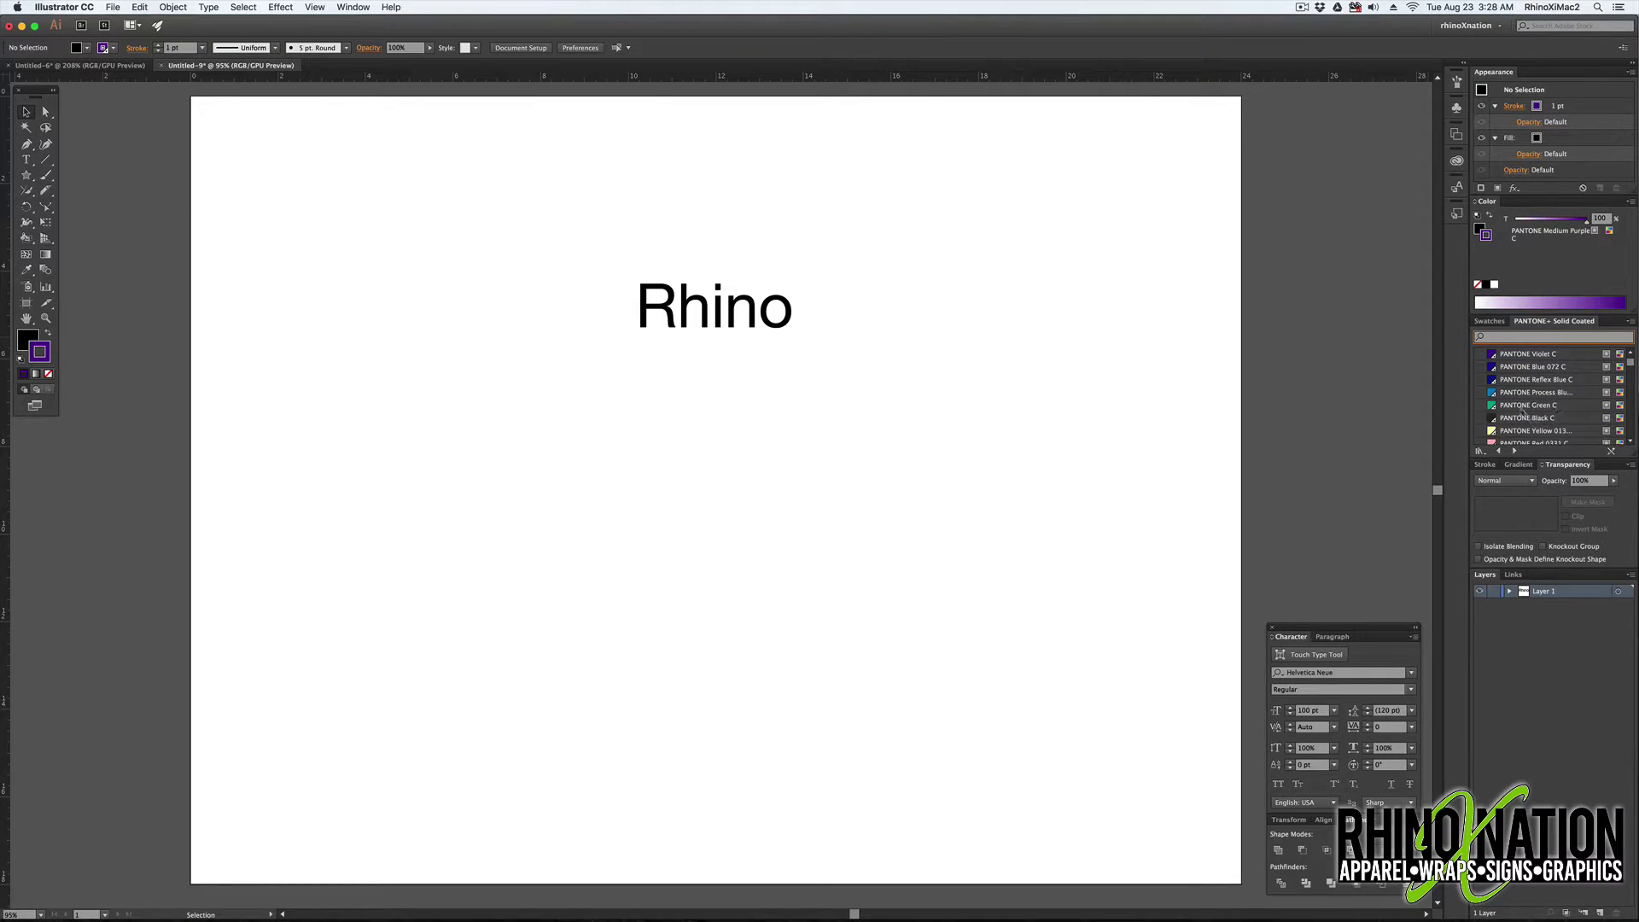
{"action": "left_click", "coordinate": [1519, 394]}
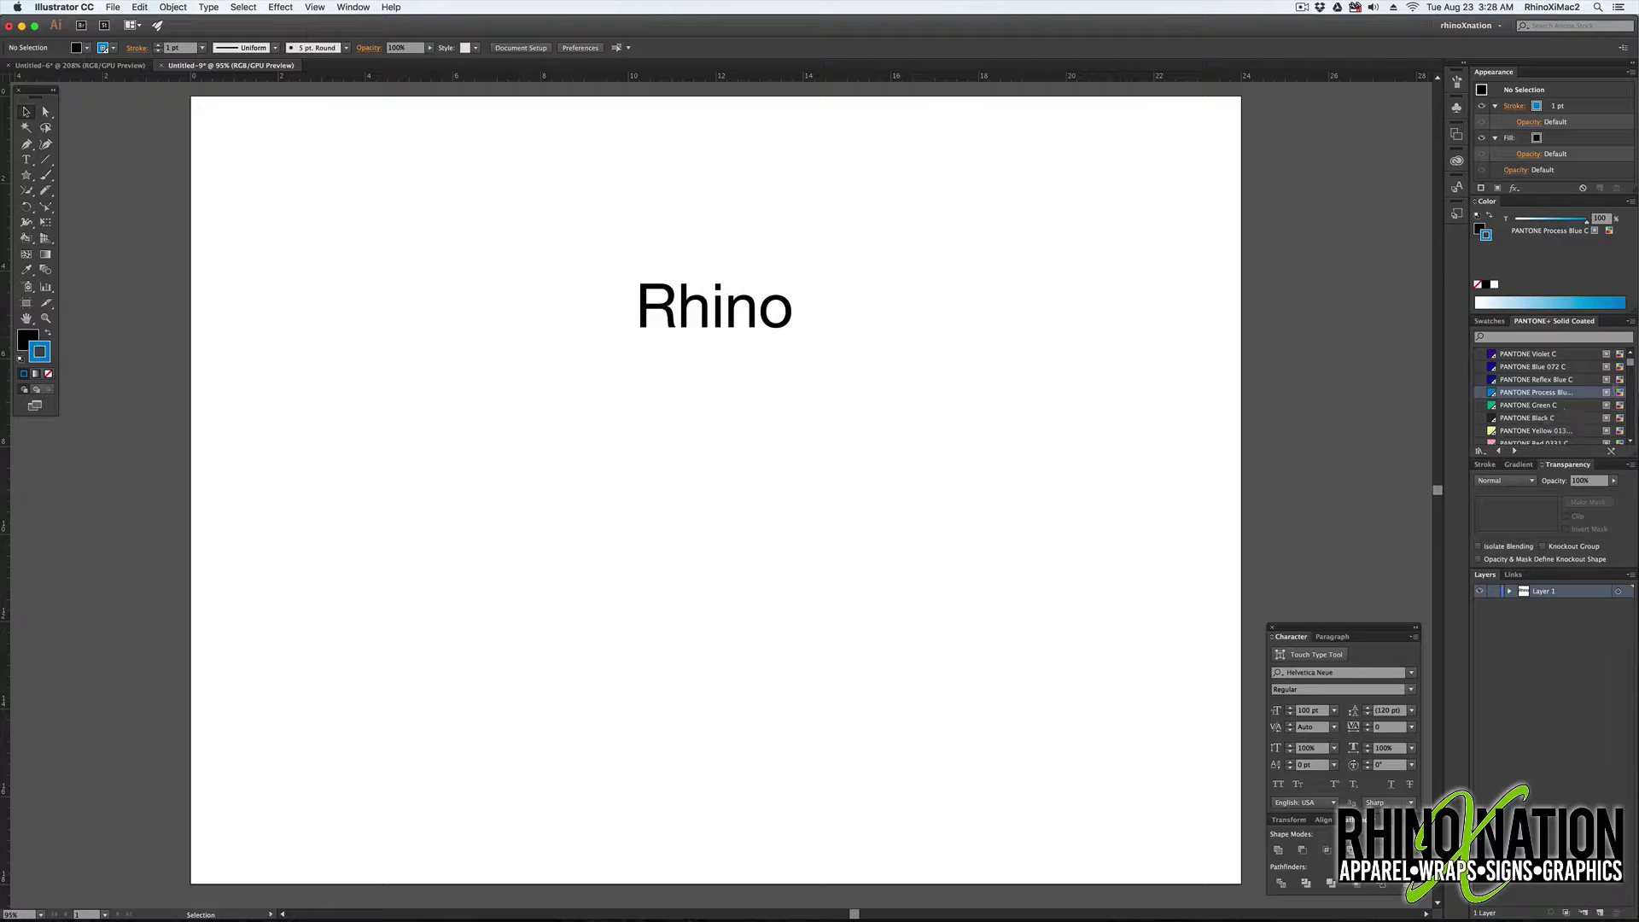
- Add PANTONE 801 C through 805 C and PANTONE 376 C to the swatches, and review the document's swatch list
{"action": "scroll", "coordinate": [1555, 409], "scroll_direction": "down", "scroll_amount": 3}
{"action": "left_click", "coordinate": [1534, 417]}
{"action": "left_click", "coordinate": [1531, 405]}
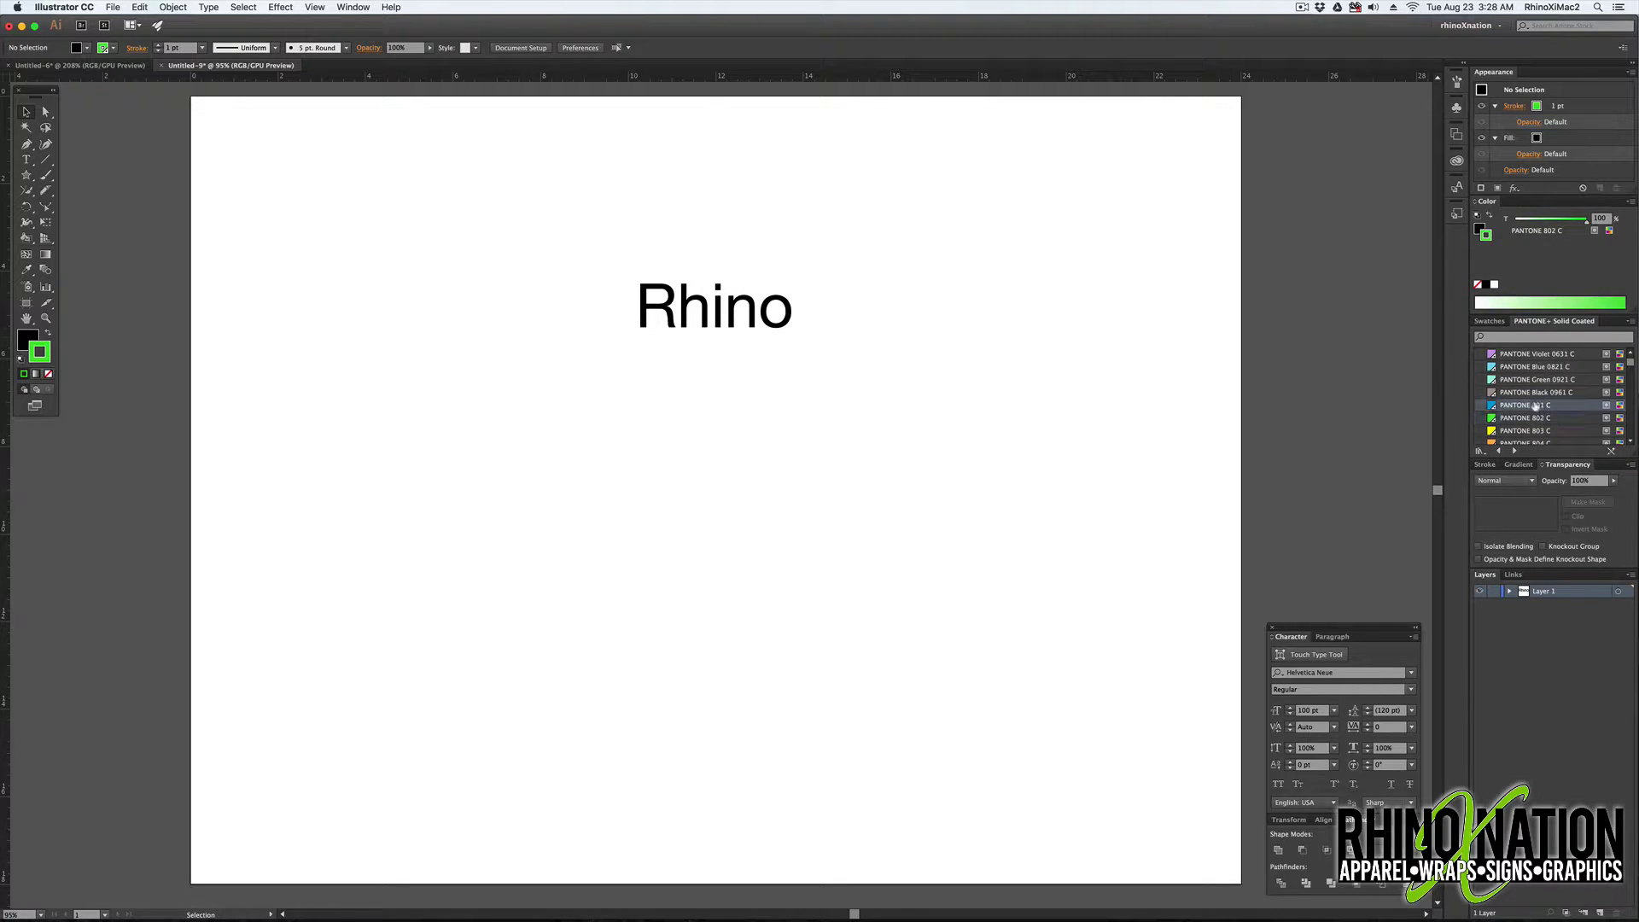
{"action": "left_click", "coordinate": [1526, 435]}
{"action": "scroll", "coordinate": [1527, 433], "scroll_direction": "down", "scroll_amount": 1}
{"action": "left_click", "coordinate": [1527, 420]}
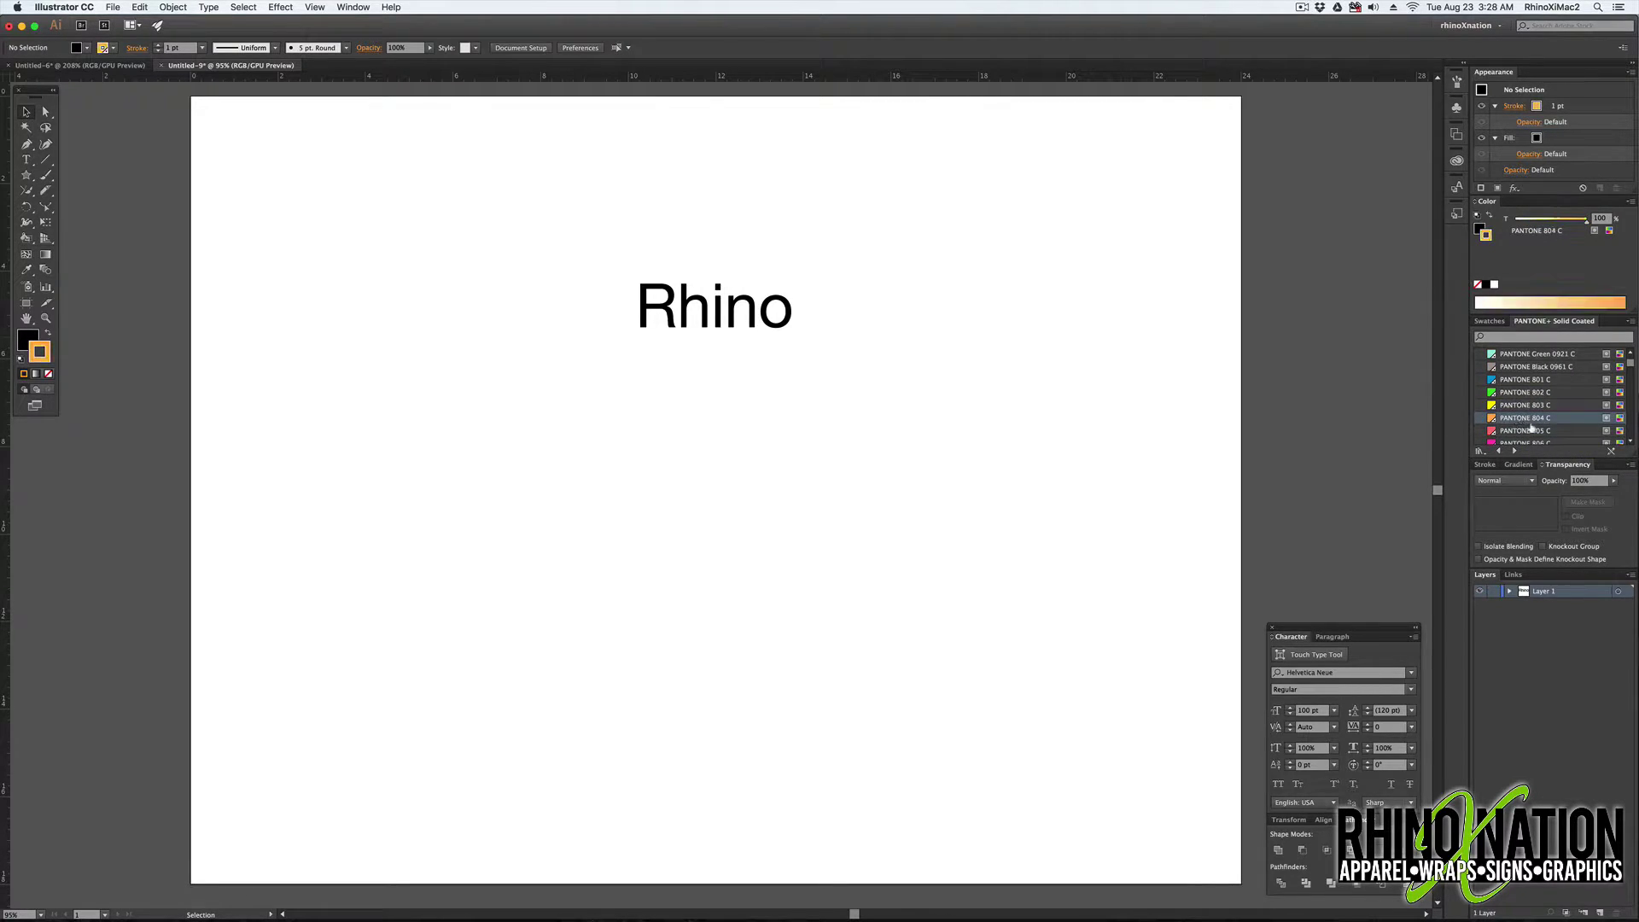
{"action": "scroll", "coordinate": [1530, 423], "scroll_direction": "down", "scroll_amount": 1}
{"action": "left_click", "coordinate": [1525, 407]}
{"action": "scroll", "coordinate": [1528, 413], "scroll_direction": "down", "scroll_amount": 3}
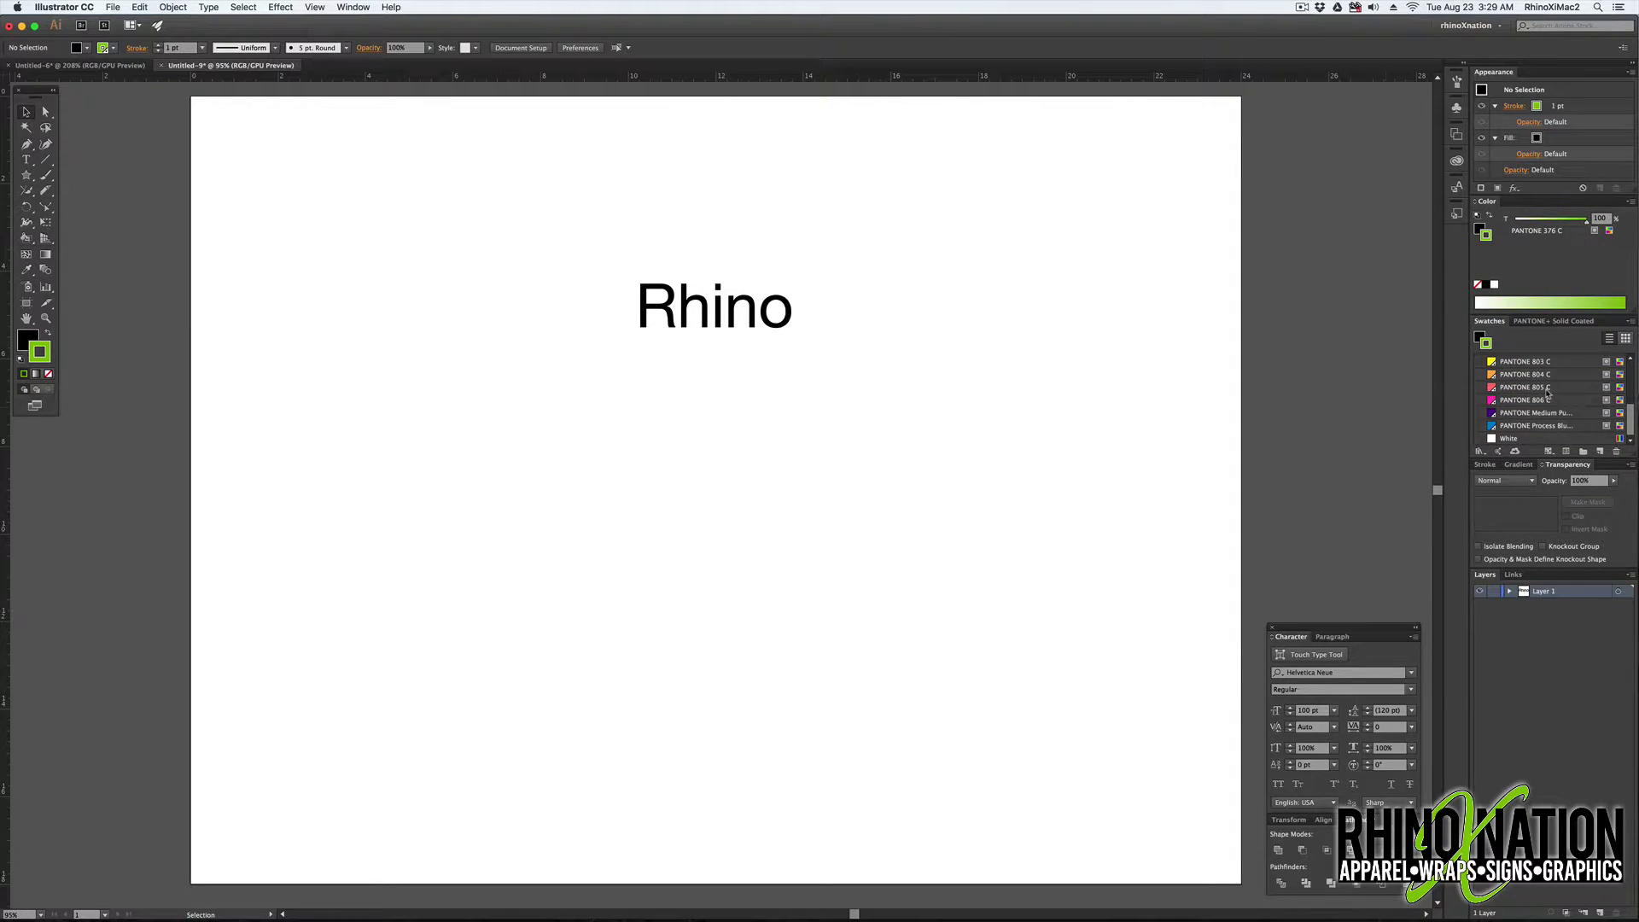
{"action": "scroll", "coordinate": [1547, 393], "scroll_direction": "up", "scroll_amount": 4}
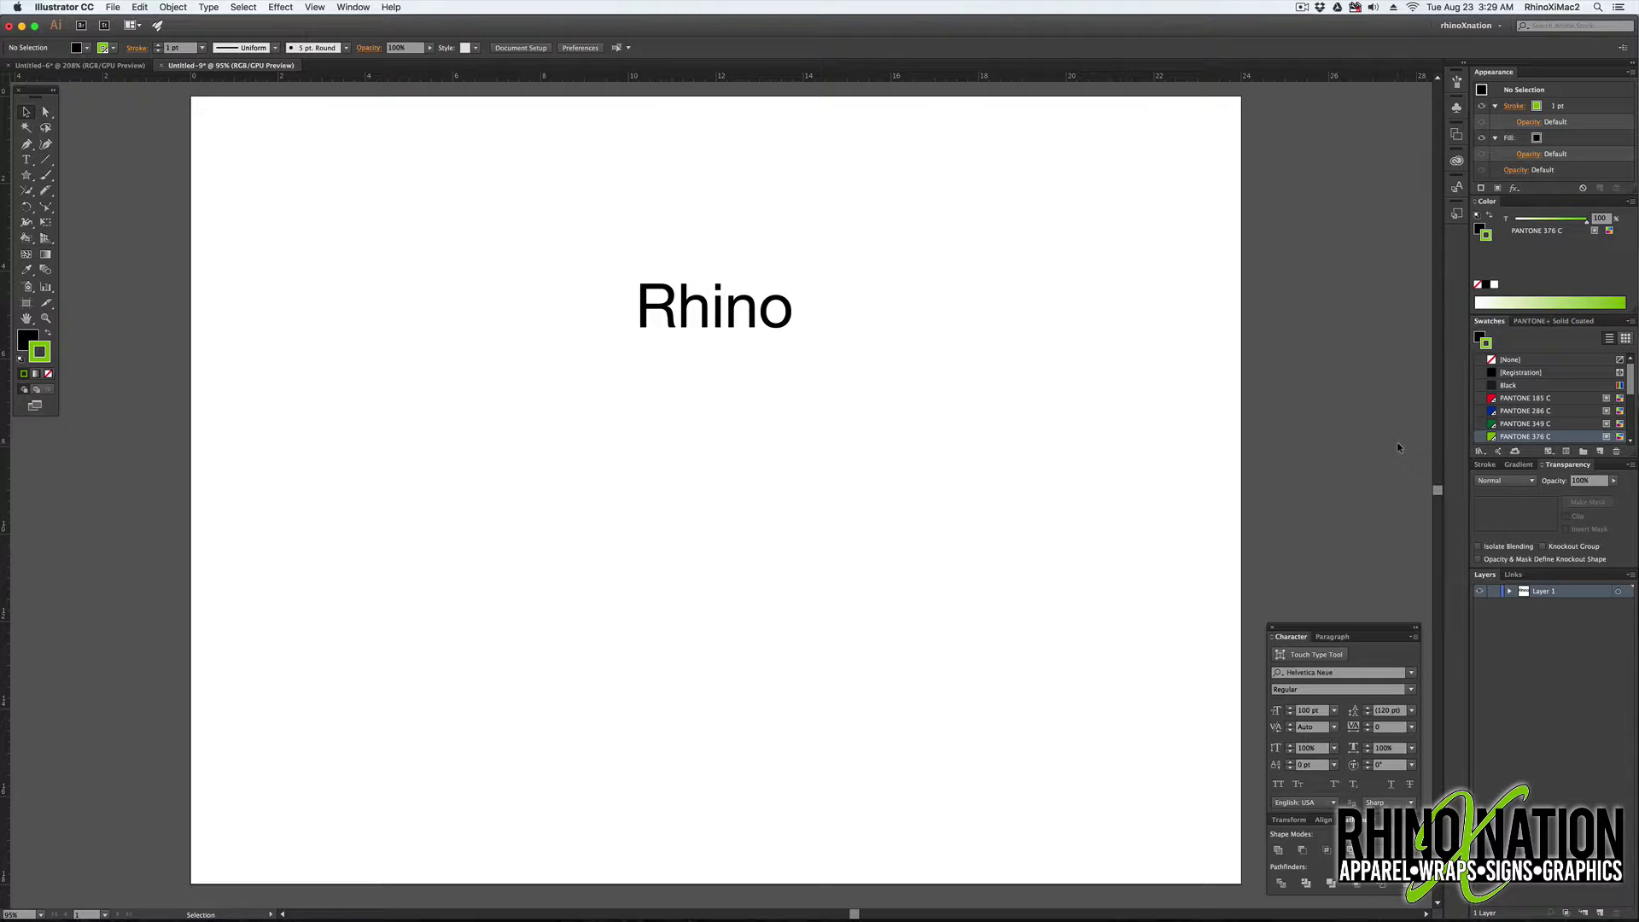
- Select the "Rhino" text on the artboard
{"action": "left_click", "coordinate": [696, 318]}
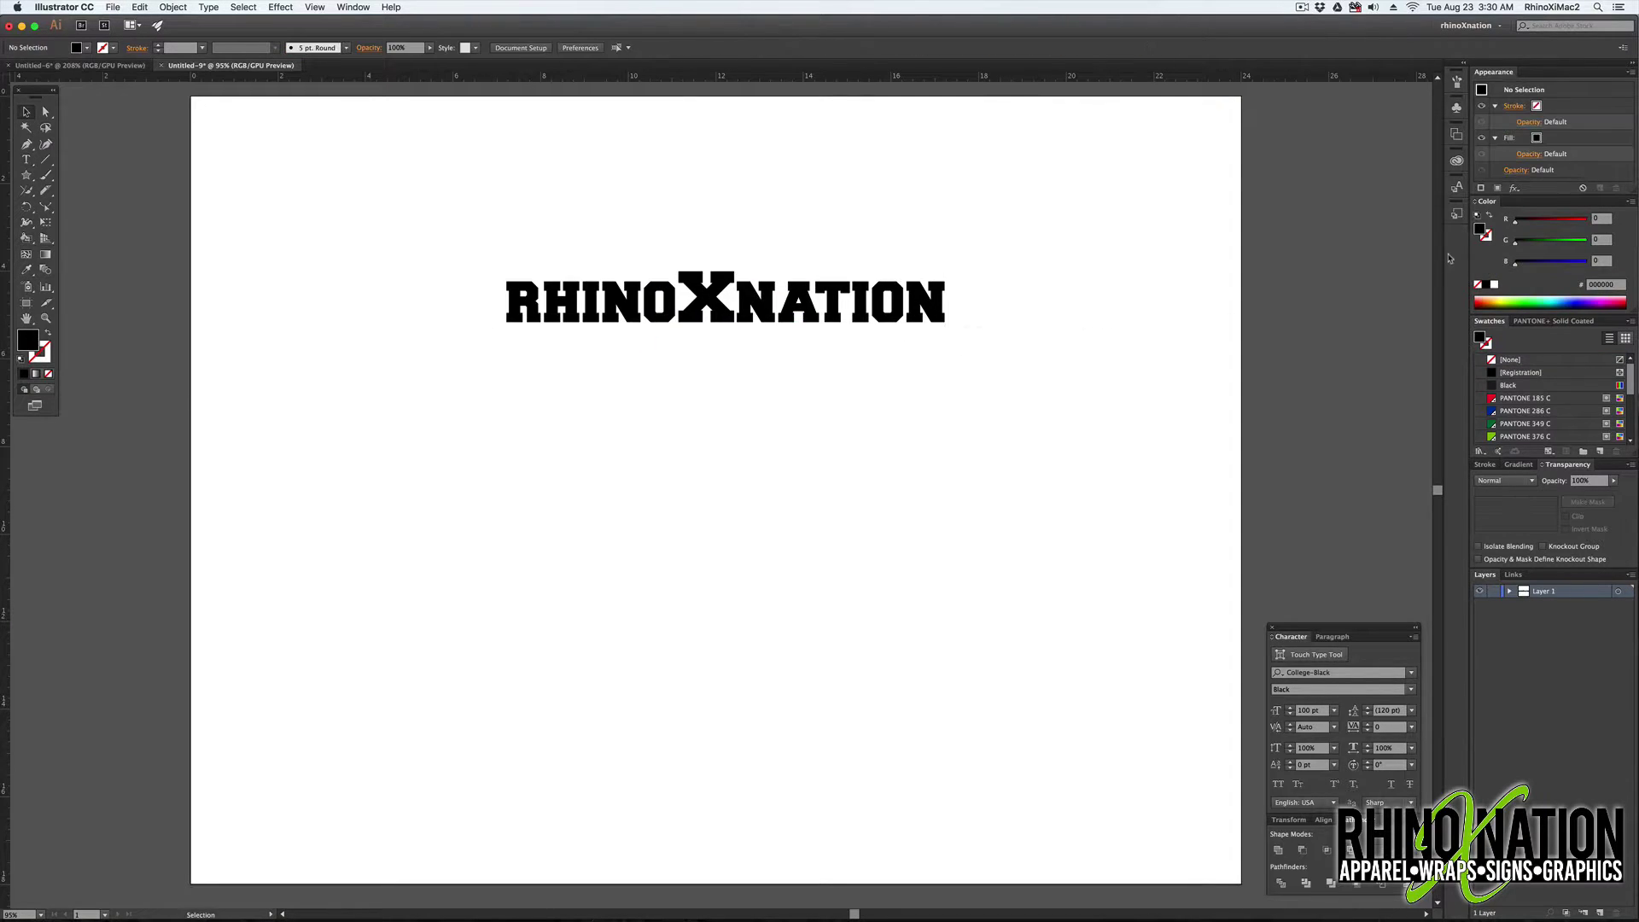
- Delete every symbol except Trim Marks (with 9-Slice) from the document's symbols
{"action": "left_click", "coordinate": [1456, 107]}
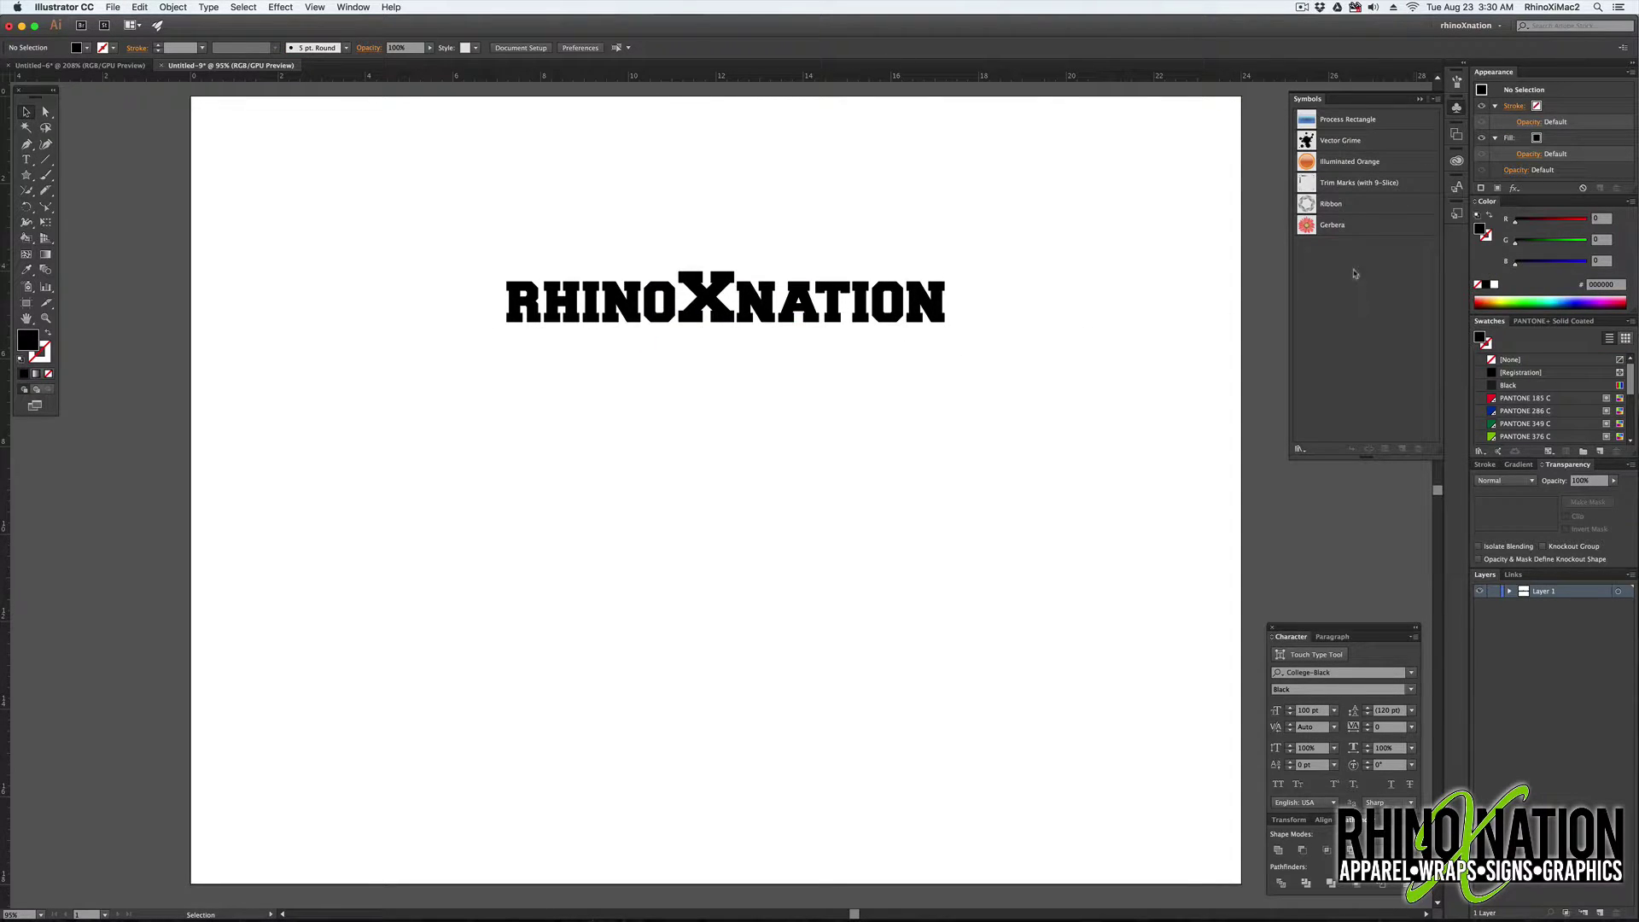
{"action": "left_click_drag", "start_coordinate": [1356, 273], "coordinate": [1343, 196]}
{"action": "left_click", "coordinate": [1341, 166]}
{"action": "left_click", "coordinate": [1358, 119], "text": "super"}
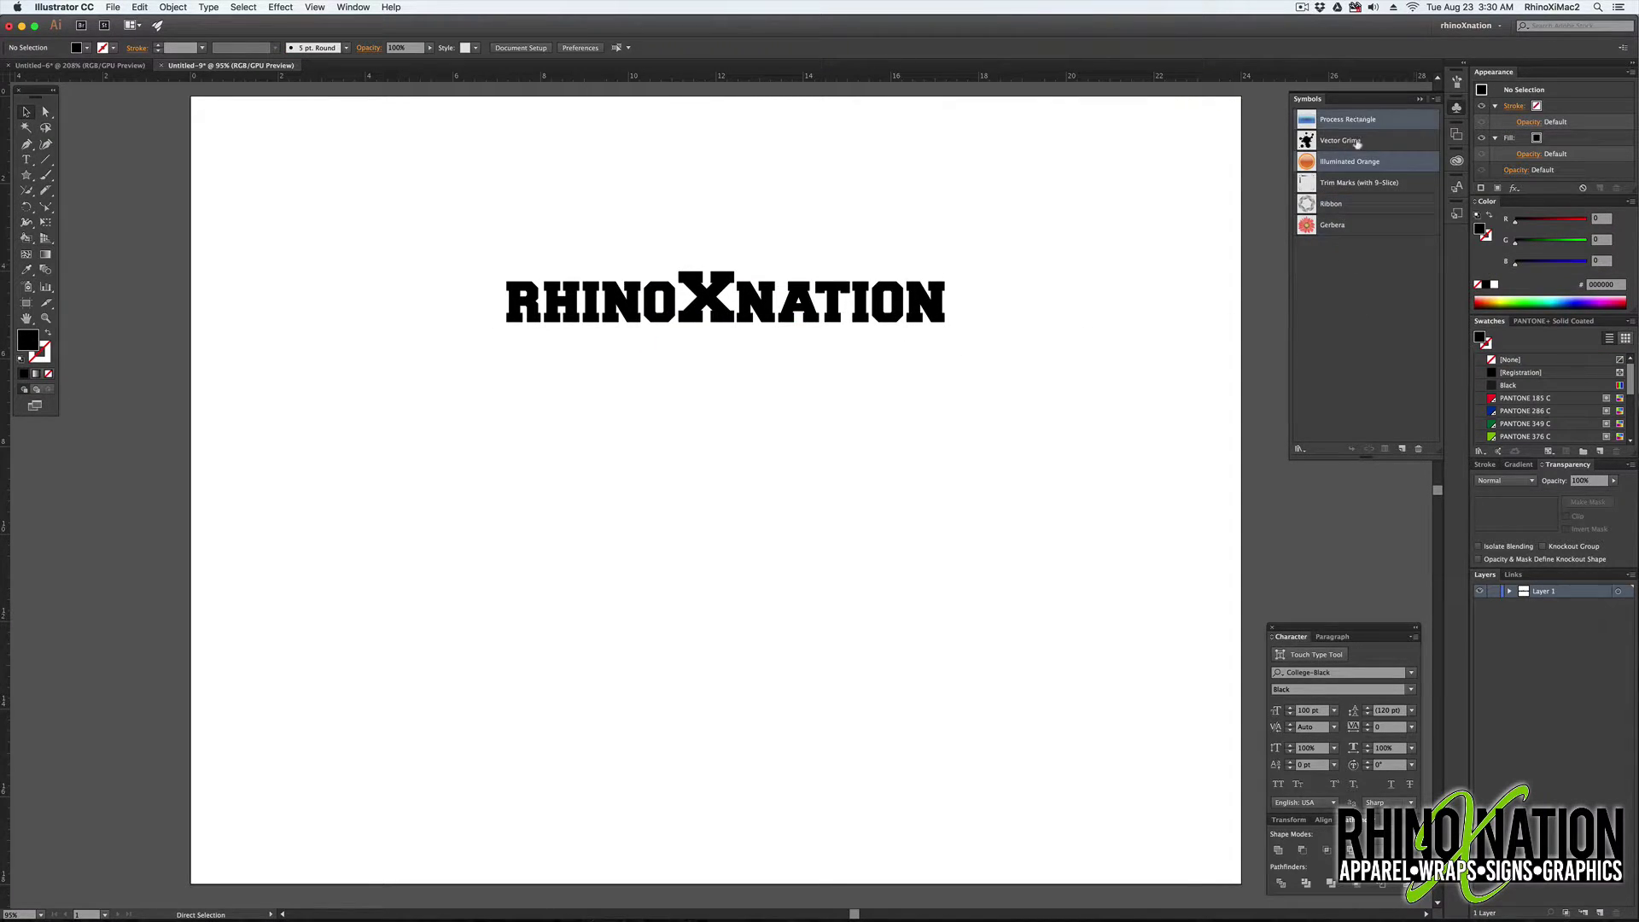
{"action": "left_click", "coordinate": [1356, 141], "text": "super"}
{"action": "left_click", "coordinate": [1353, 207], "text": "super"}
{"action": "left_click", "coordinate": [1349, 226], "text": "super"}
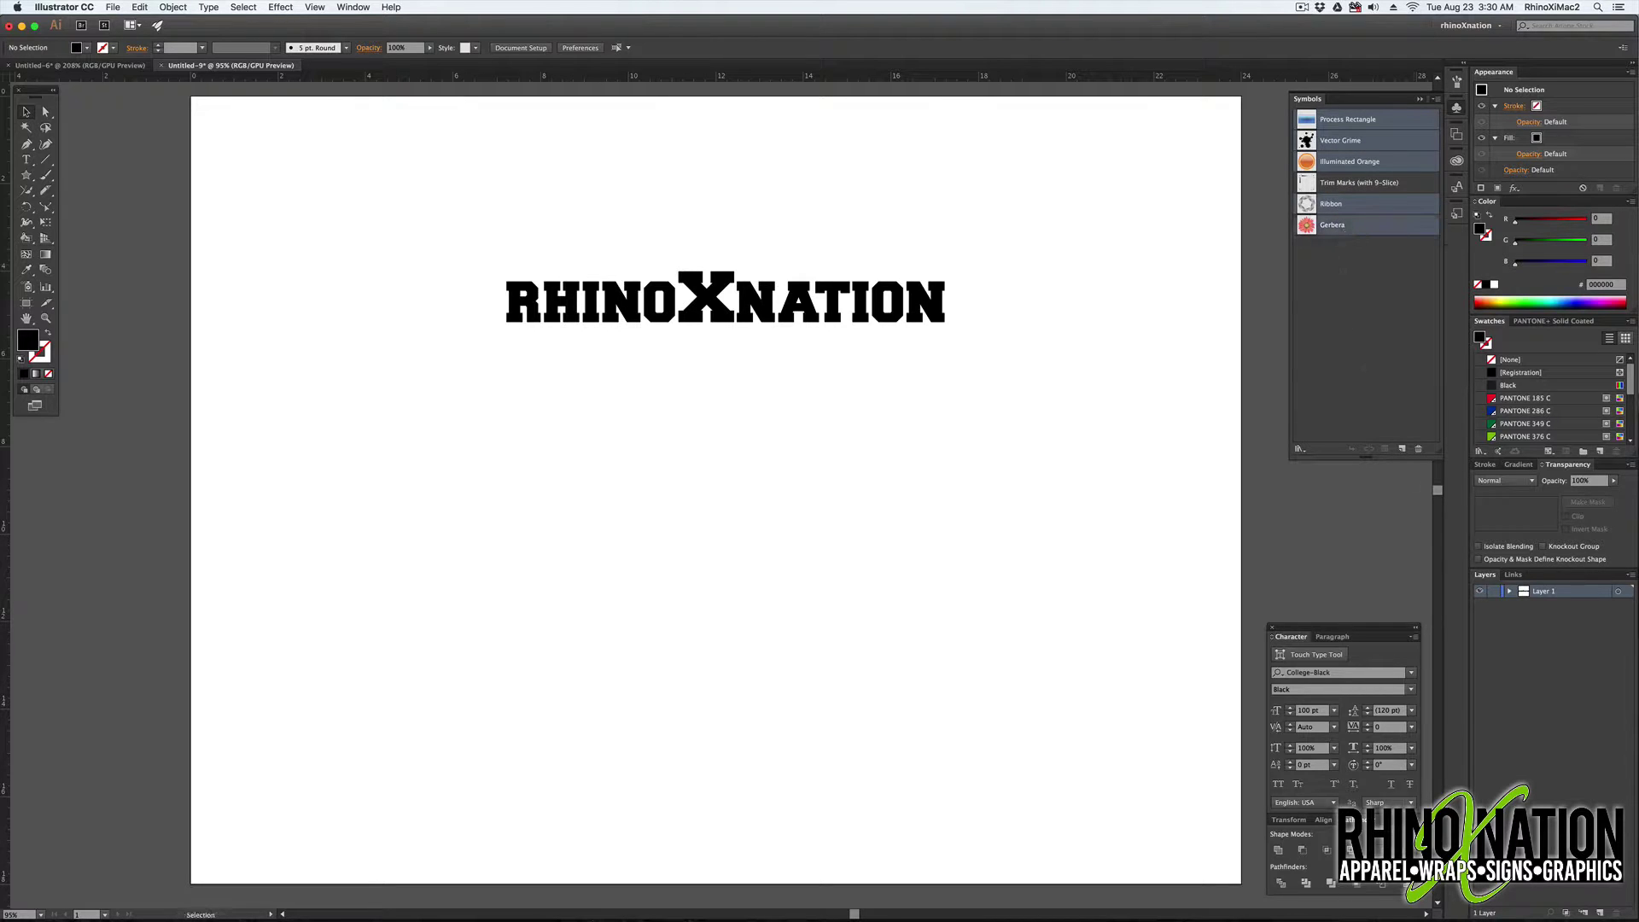
{"action": "left_click", "coordinate": [1418, 449]}
{"action": "left_click", "coordinate": [882, 497]}
- Create a dynamic symbol named "rhino logo" from the RHINOXNATION artwork, with Graphic as its export type
{"action": "left_click_drag", "start_coordinate": [728, 318], "coordinate": [1337, 249]}
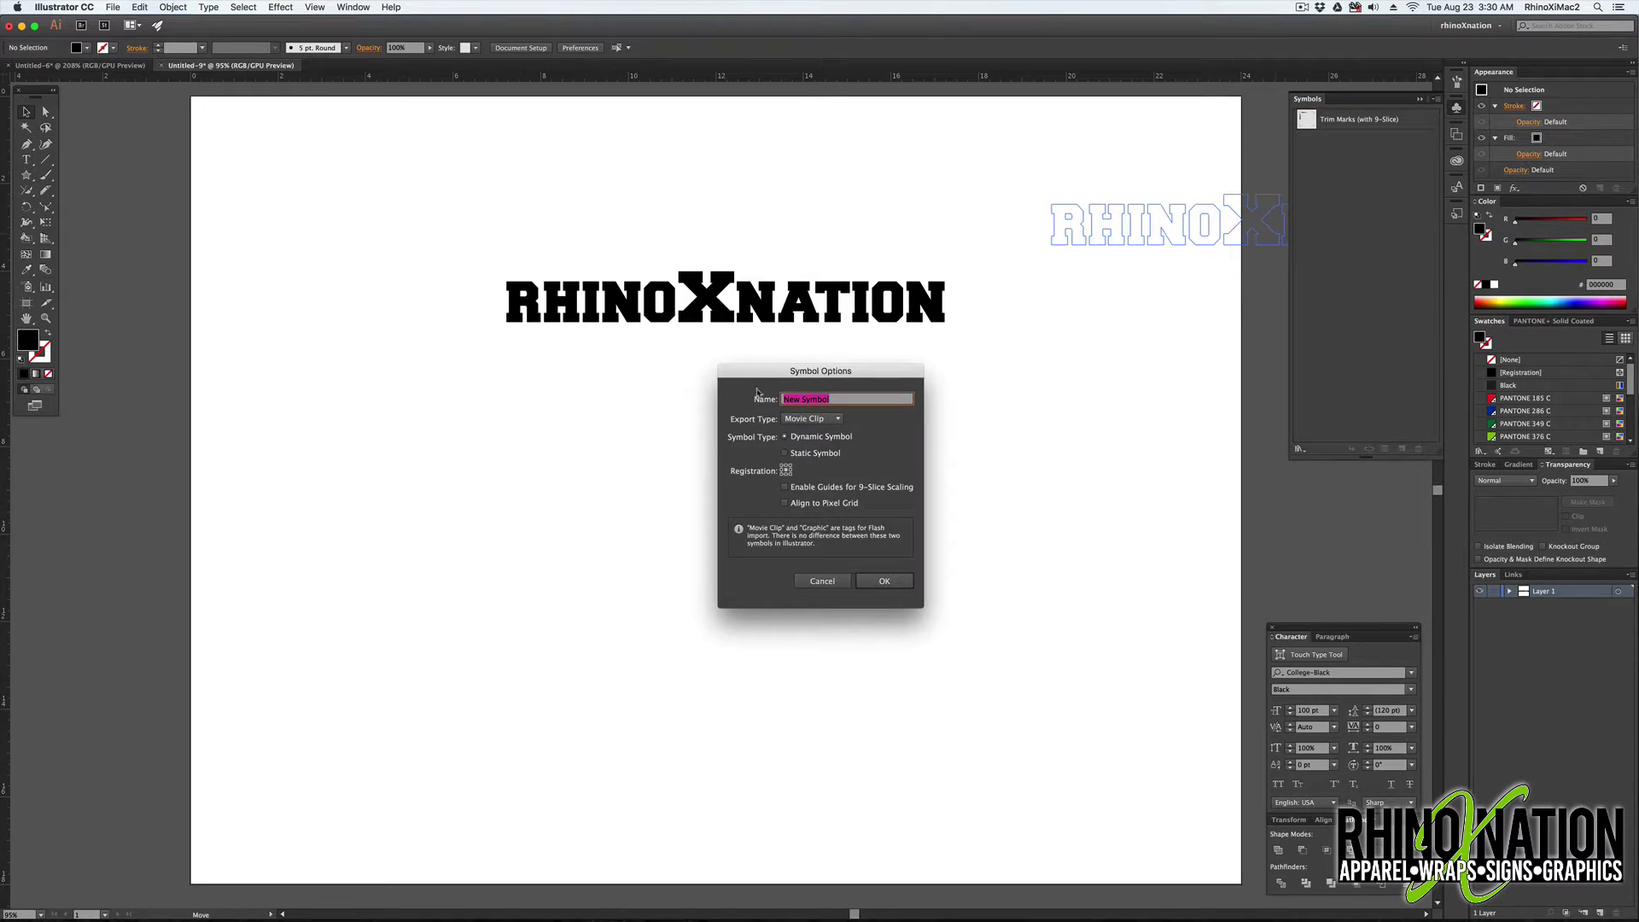
{"action": "type", "text": "rhino logo"}
{"action": "left_click", "coordinate": [812, 418]}
{"action": "left_click", "coordinate": [807, 436]}
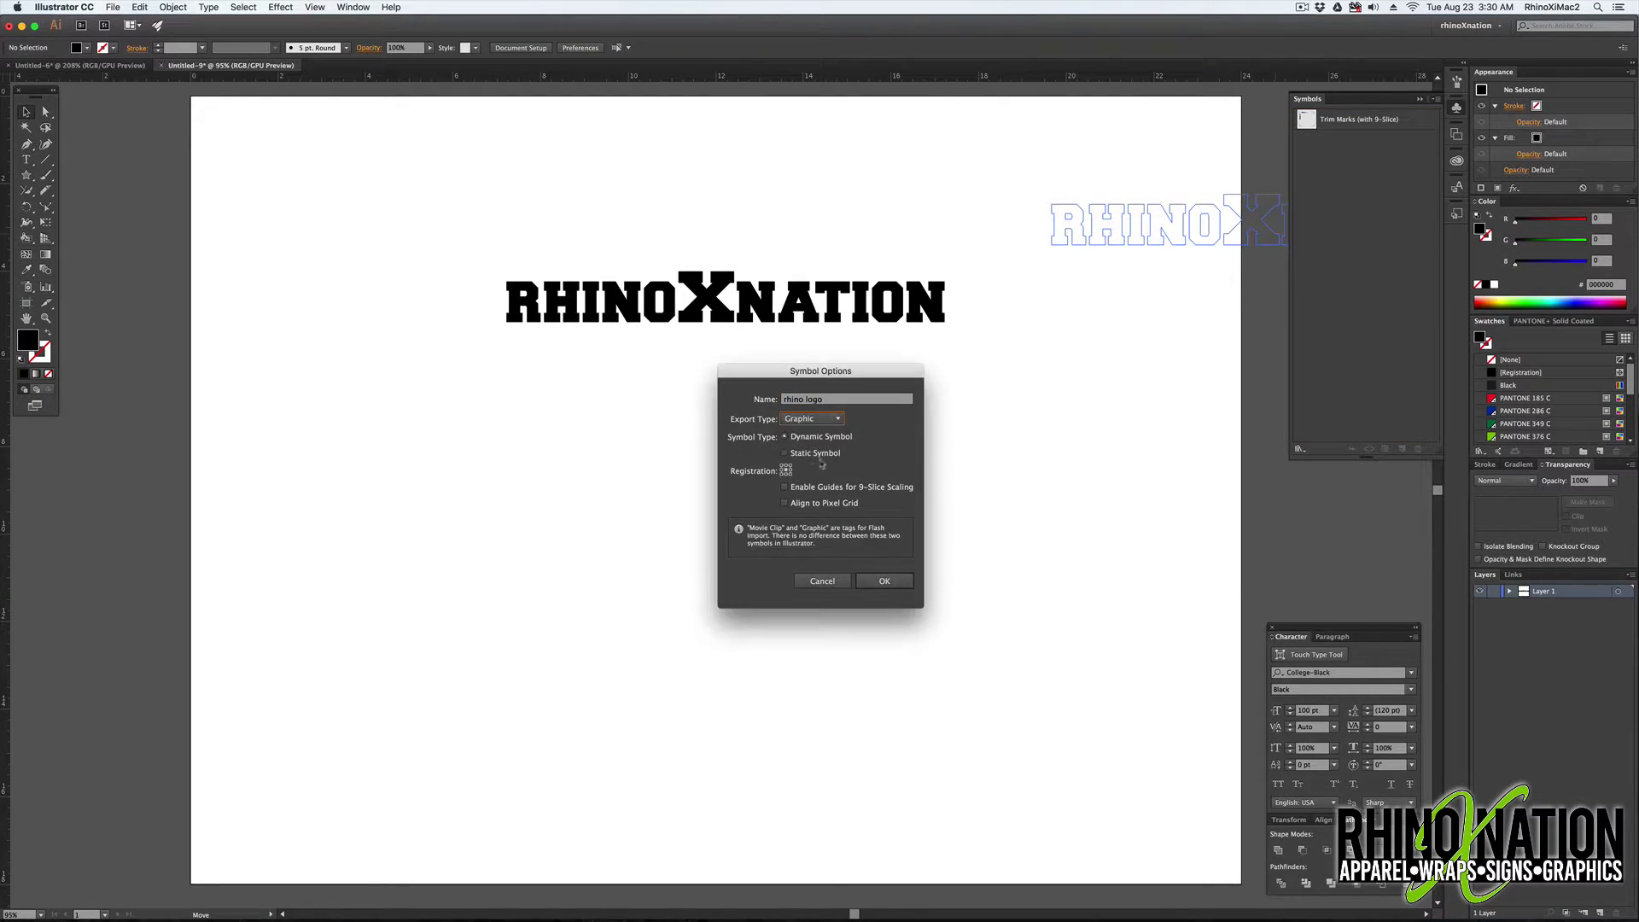
{"action": "left_click", "coordinate": [888, 580]}
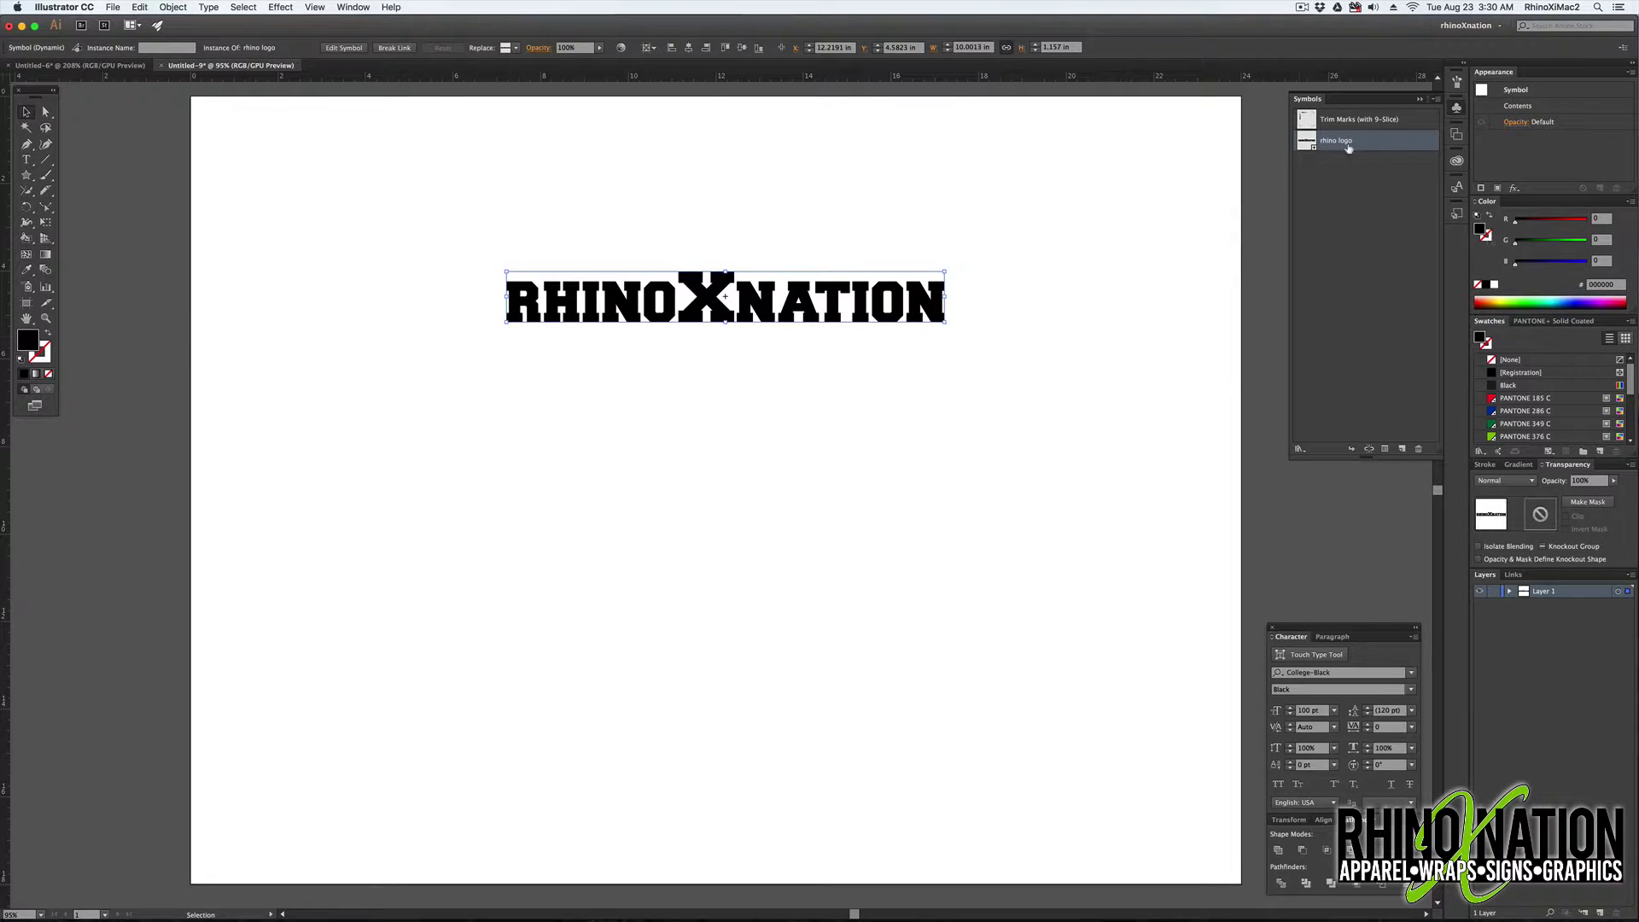
- Delete the RHINOXNATION logo from the artboard and place an instance of the rhino logo symbol slightly left of the artboard's center
{"action": "key", "text": "Delete"}
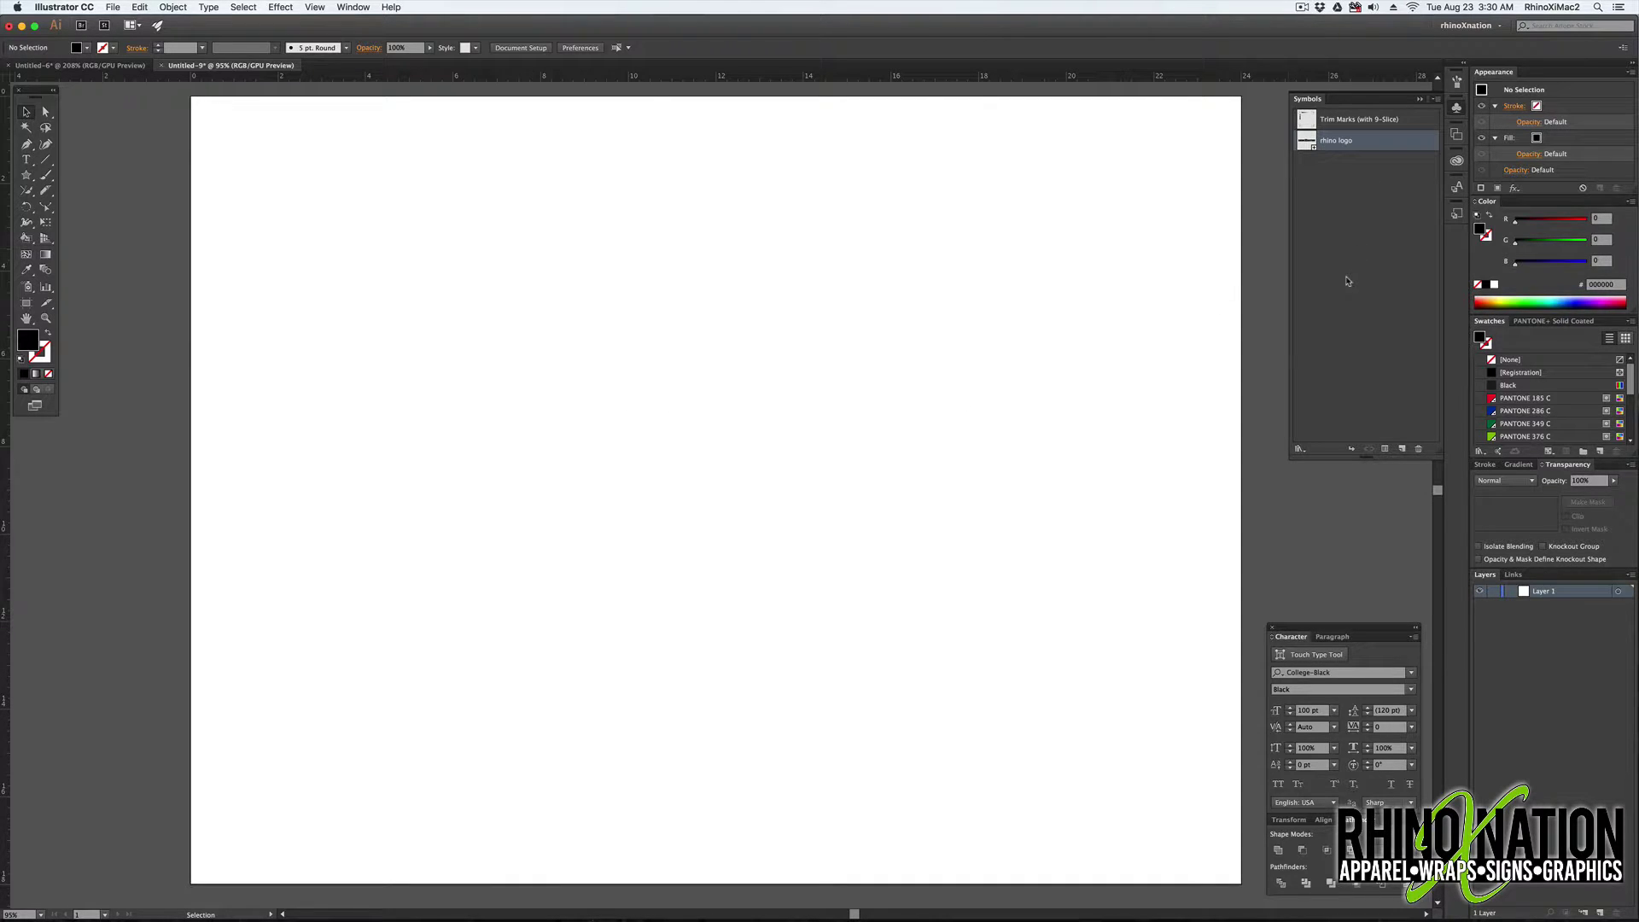
{"action": "left_click_drag", "start_coordinate": [1306, 146], "coordinate": [637, 447]}
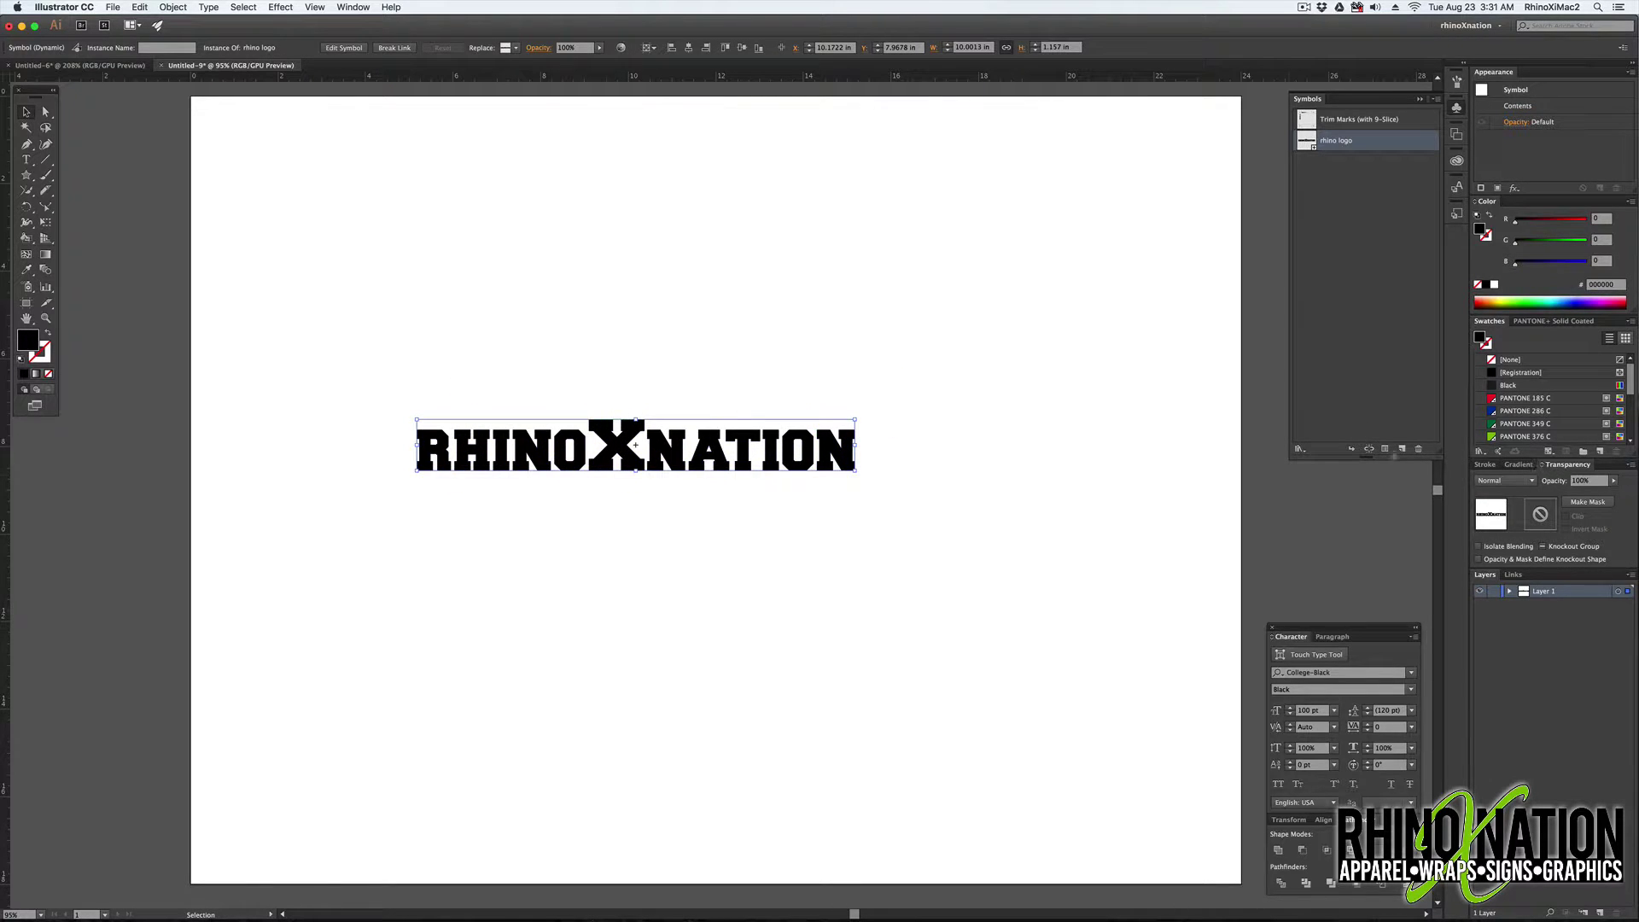
- Break the placed logo's link to its symbol and move the logo to the upper left of the artboard
{"action": "left_click", "coordinate": [1370, 449]}
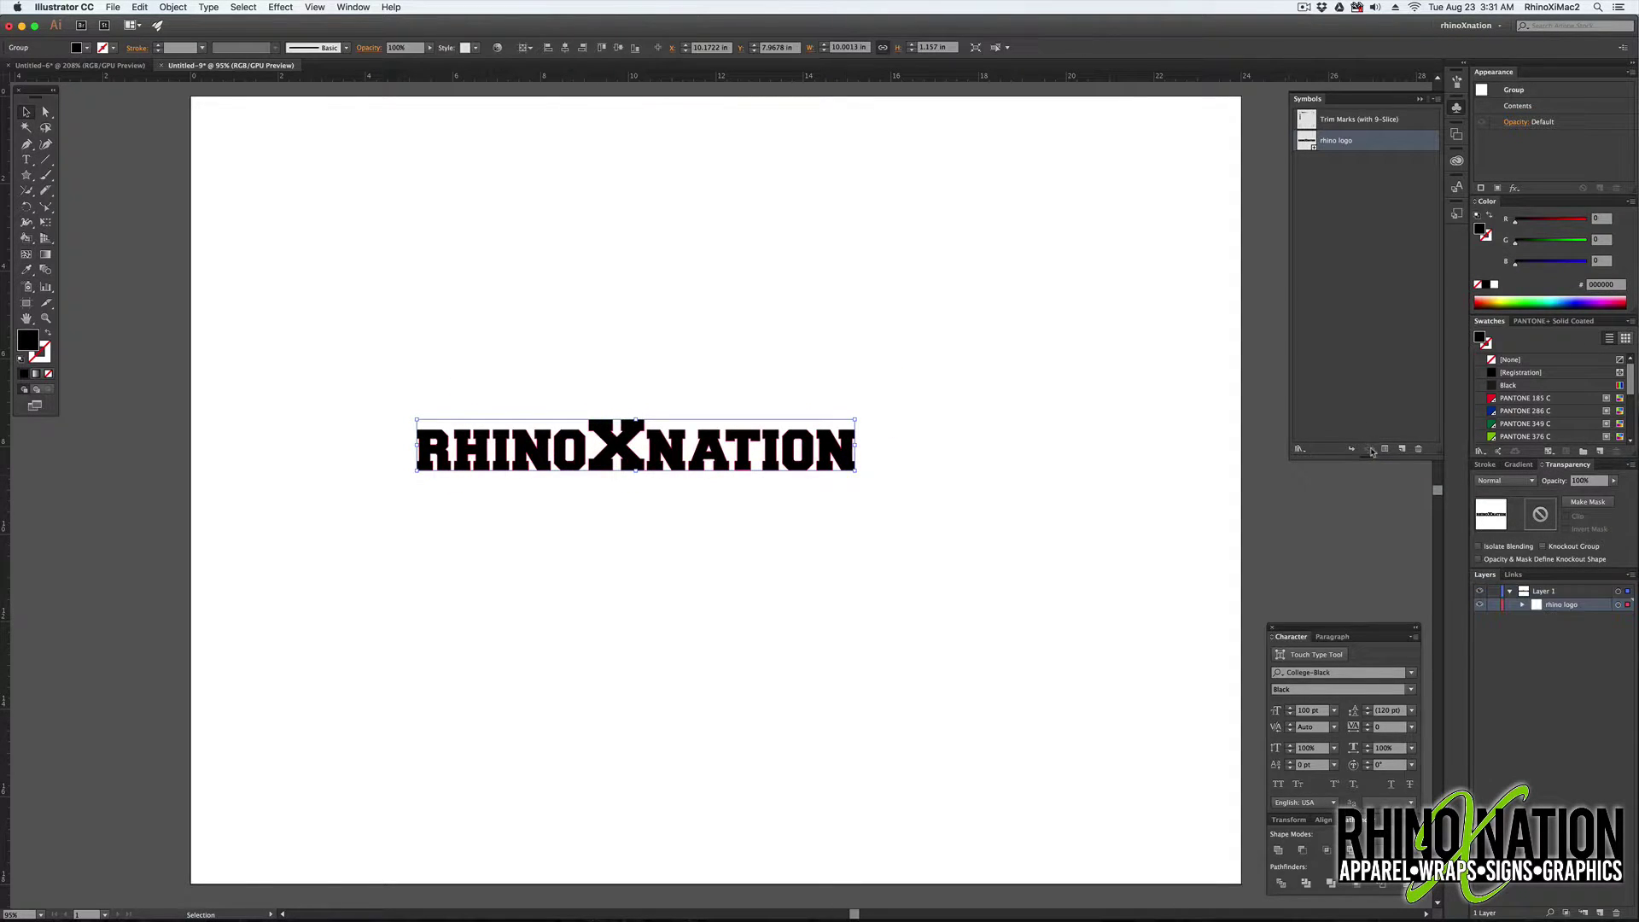
{"action": "left_click_drag", "start_coordinate": [741, 465], "coordinate": [607, 228]}
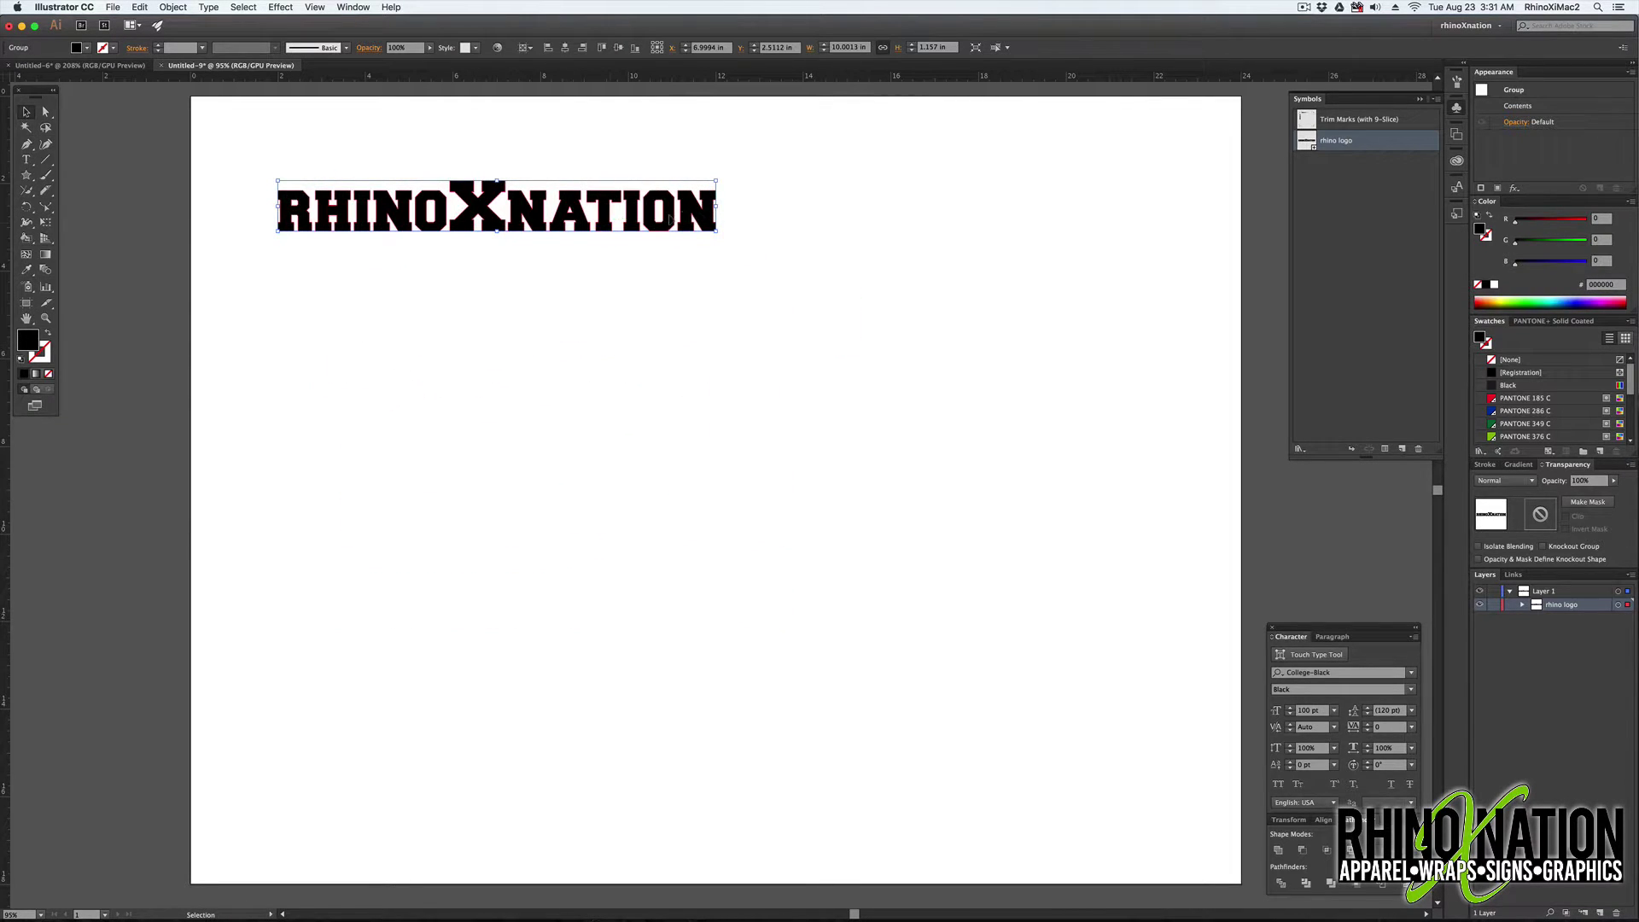
- Delete the unlinked logo from the artboard, and briefly view the document's character styles
{"action": "key", "text": "Delete"}
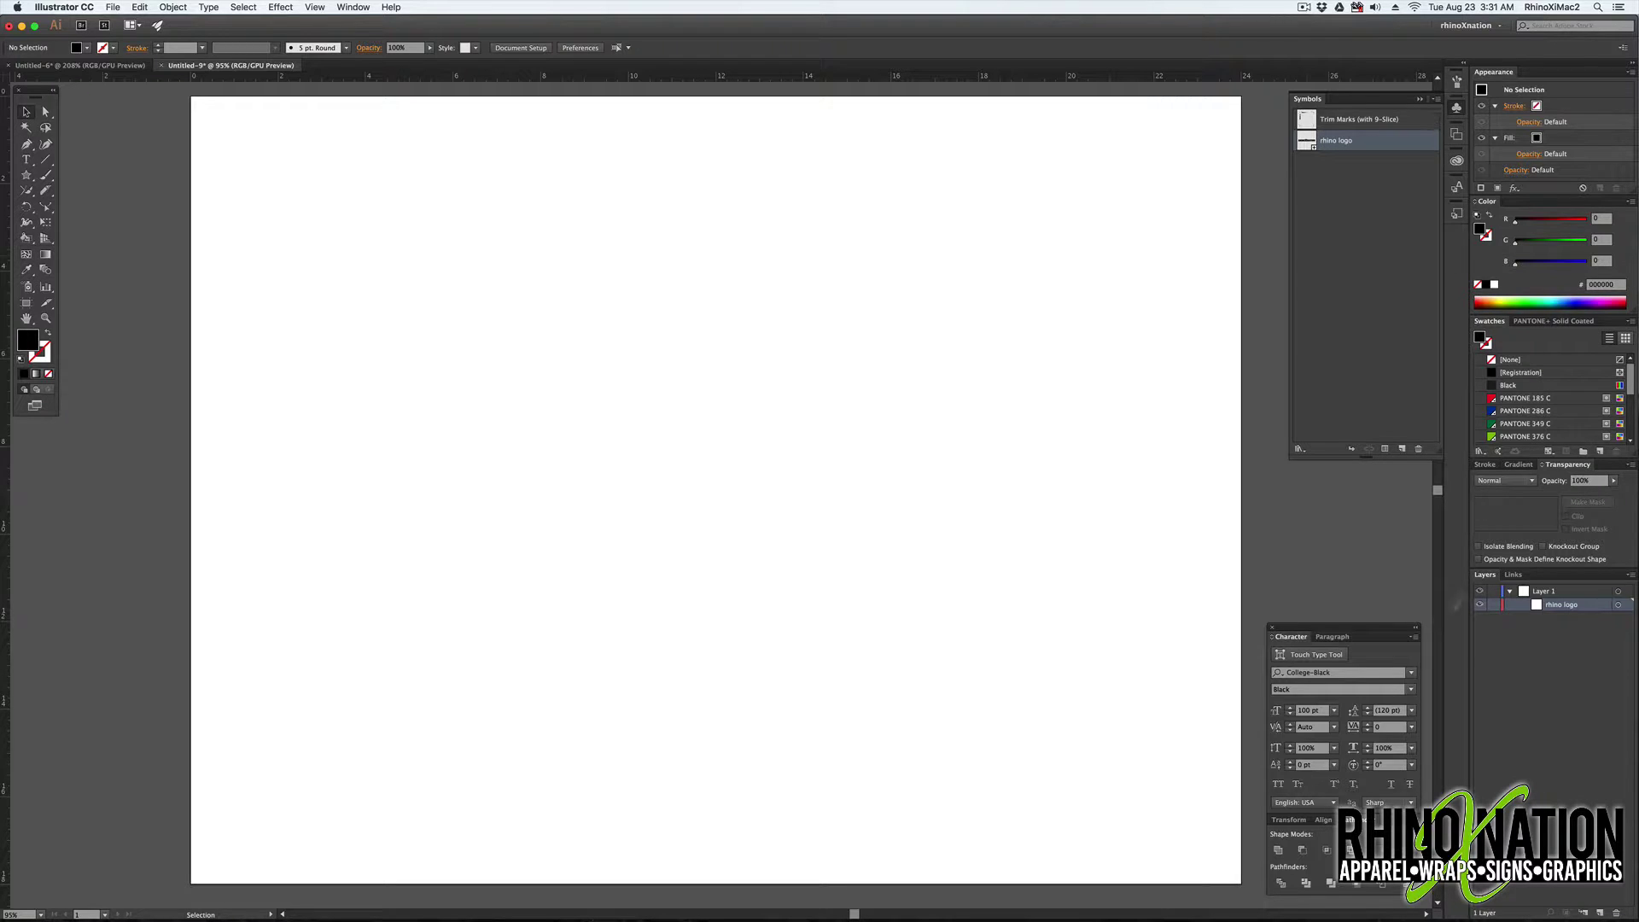
{"action": "left_click", "coordinate": [1458, 188]}
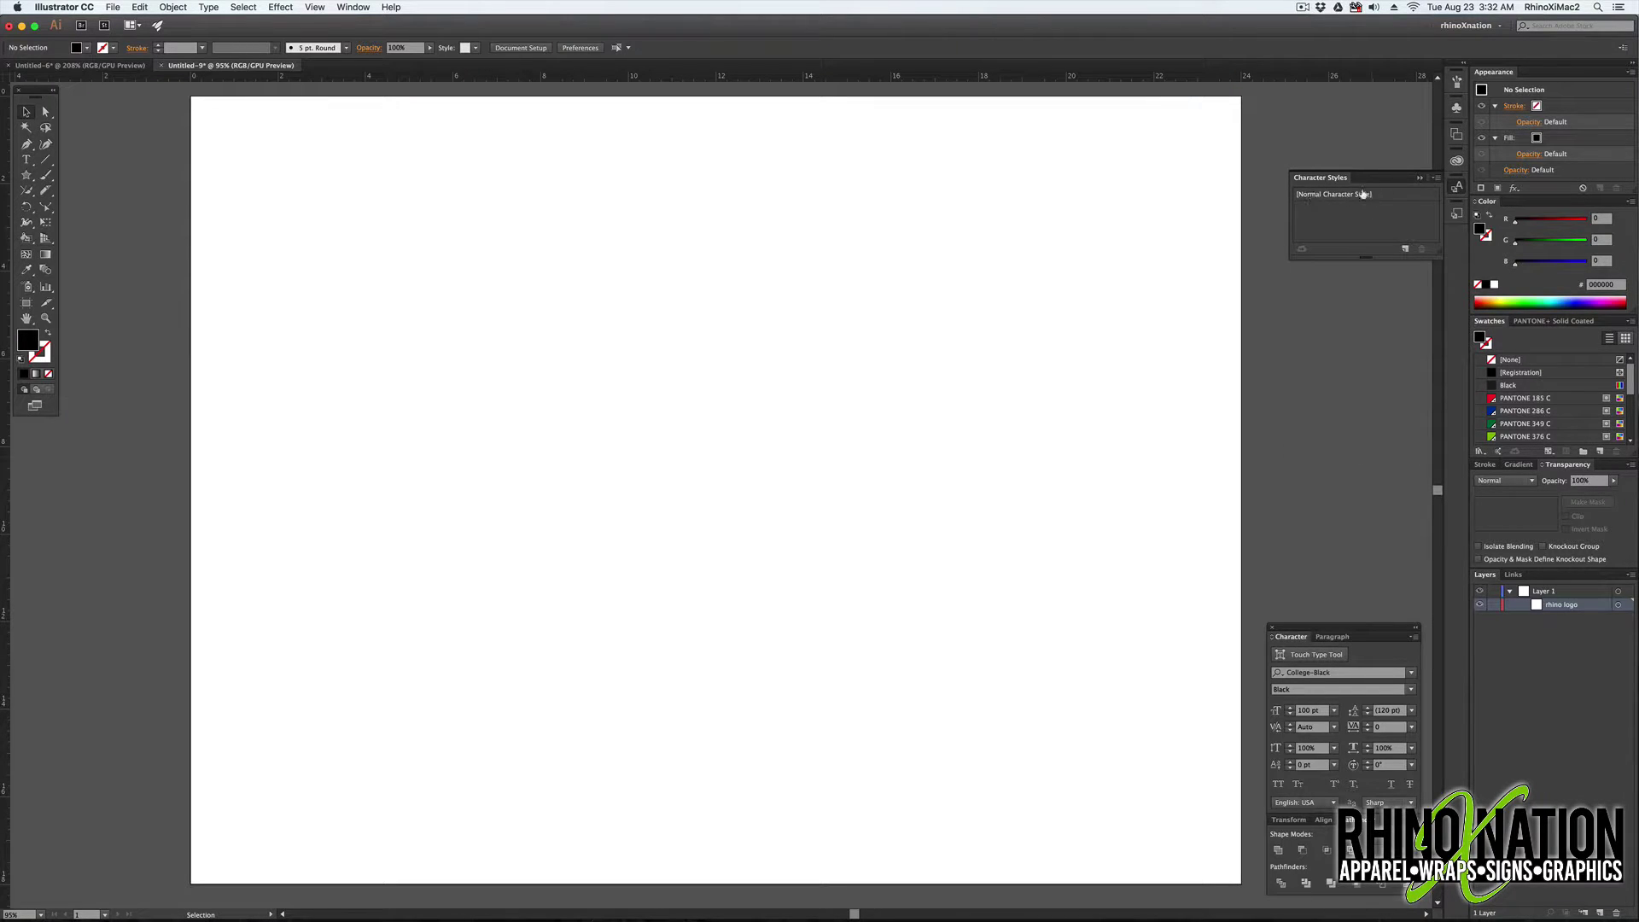
{"action": "left_click", "coordinate": [1368, 334]}
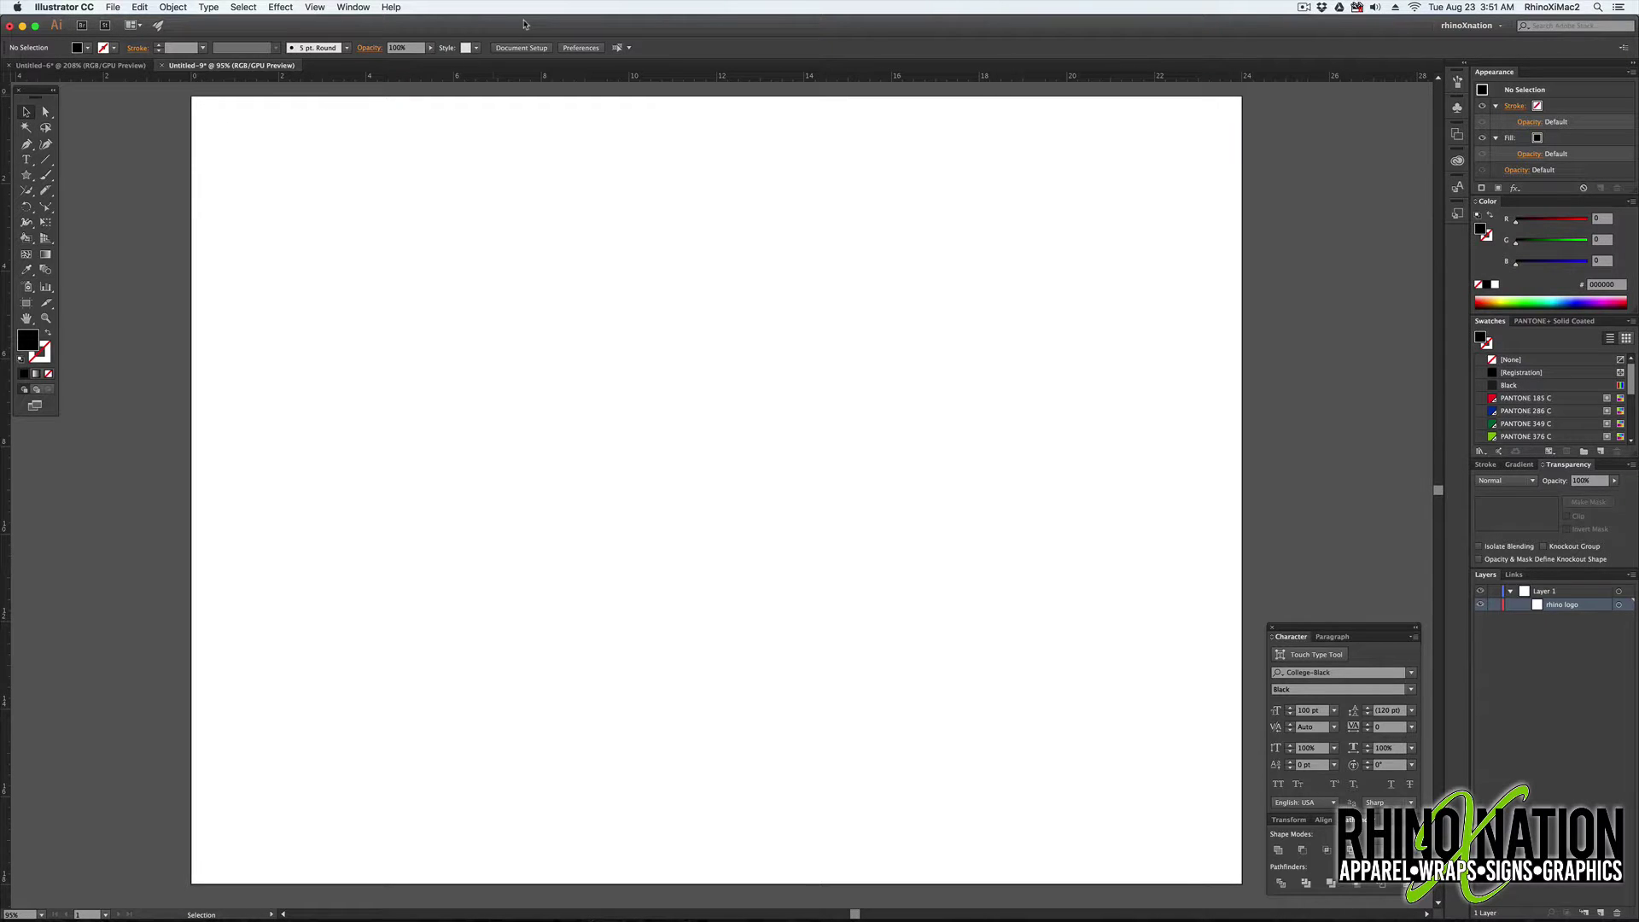
{"action": "left_click", "coordinate": [113, 6]}
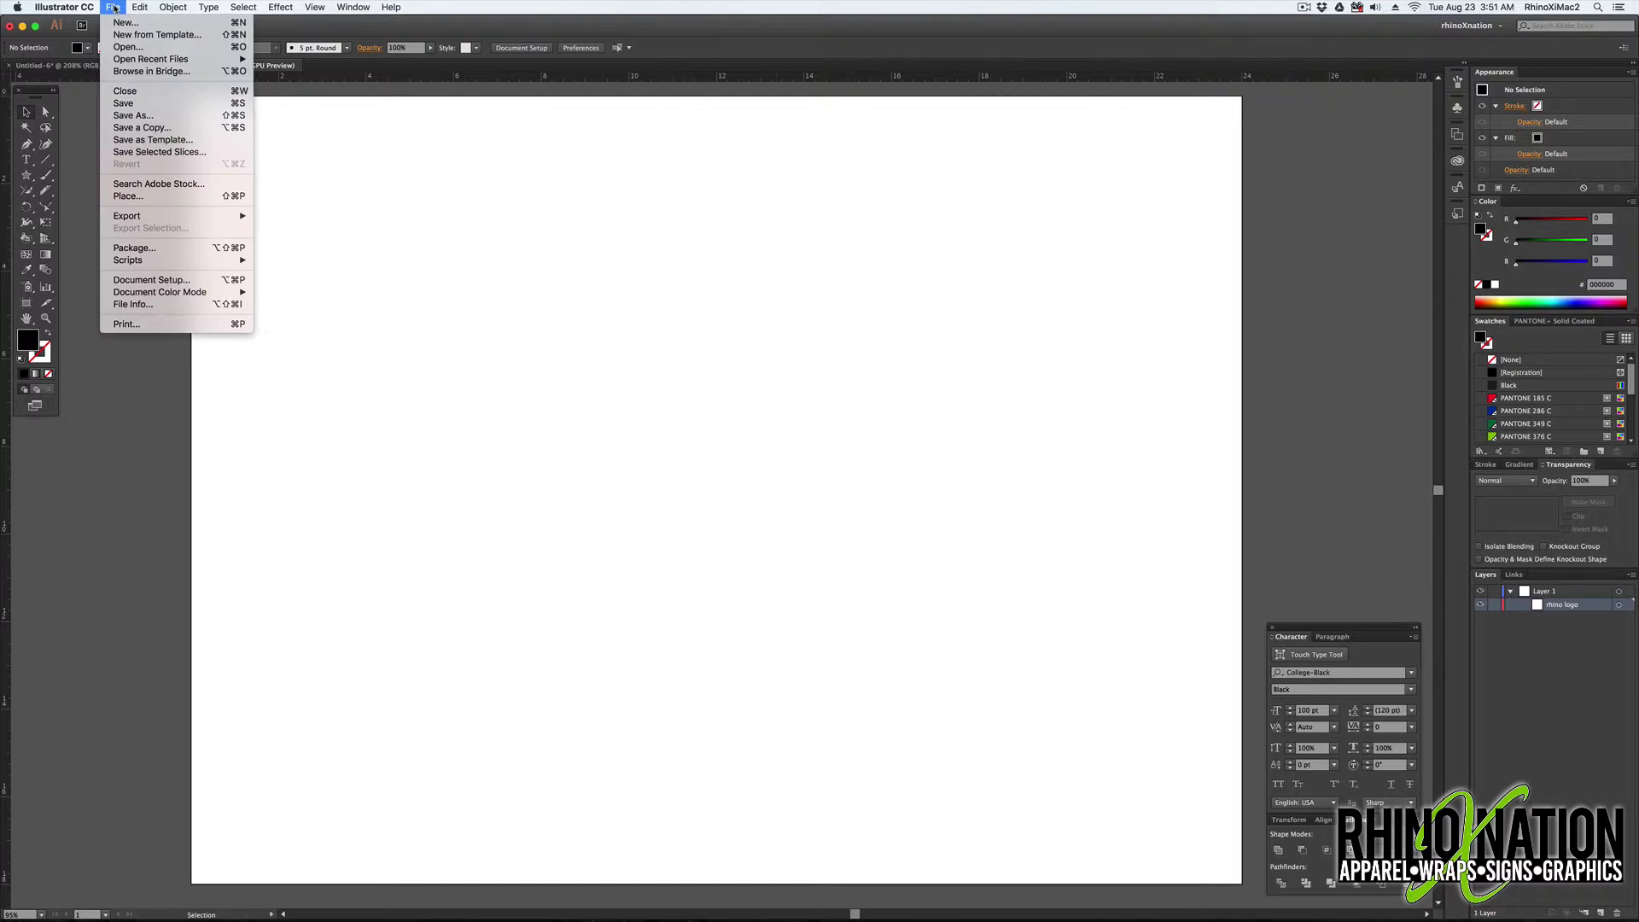
{"action": "left_click", "coordinate": [145, 122]}
{"action": "left_click", "coordinate": [636, 372]}
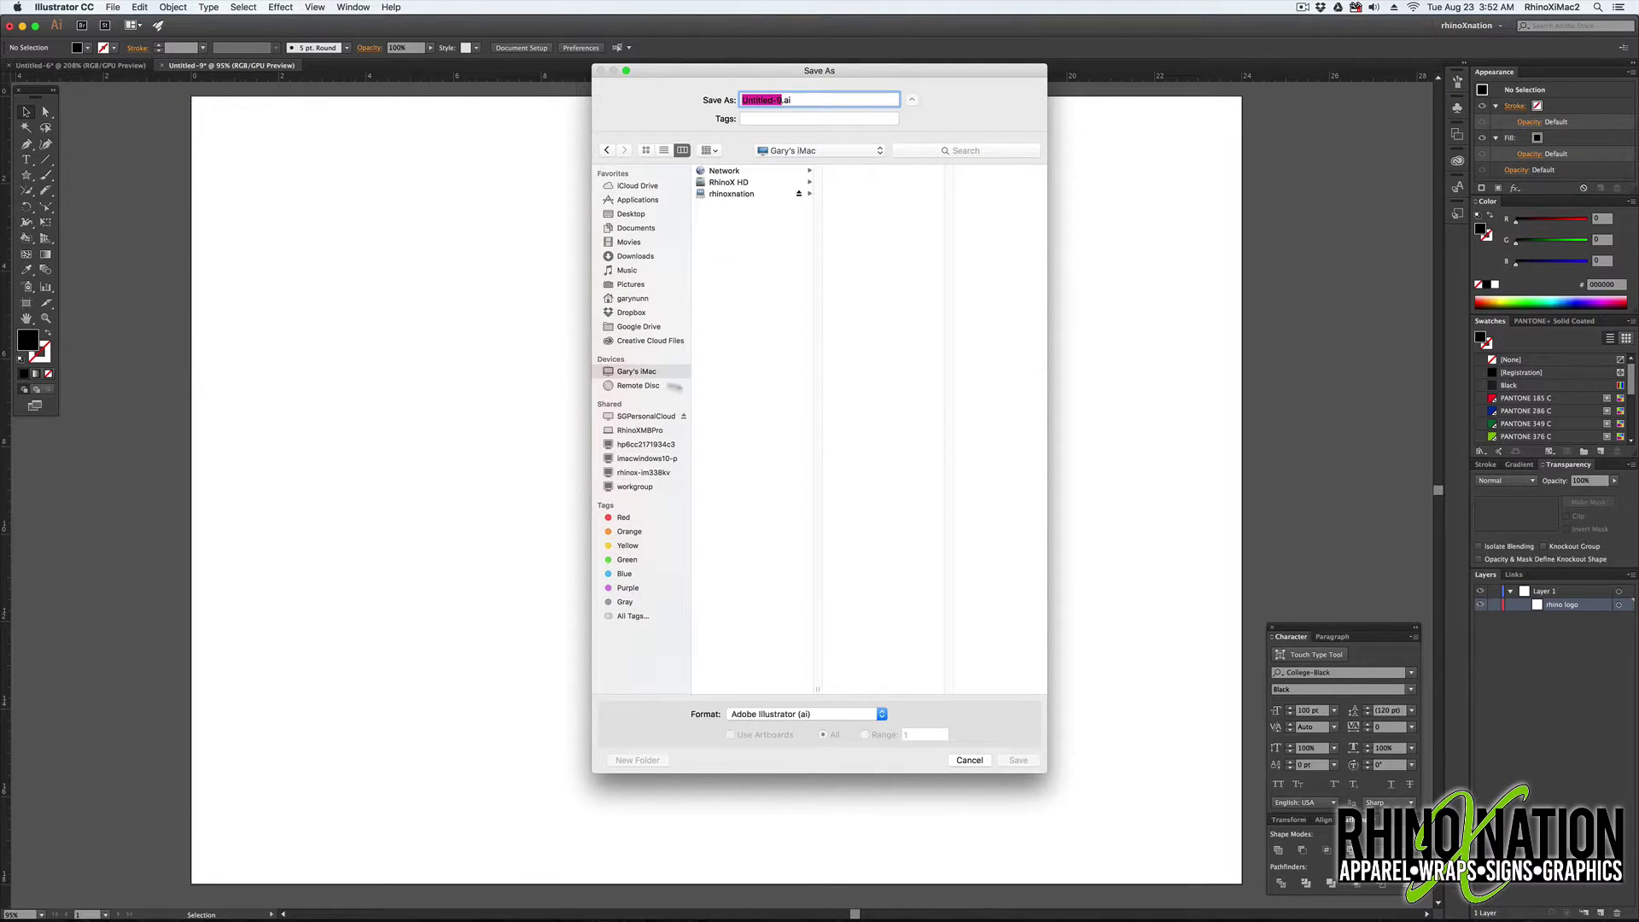
{"action": "left_click", "coordinate": [727, 182]}
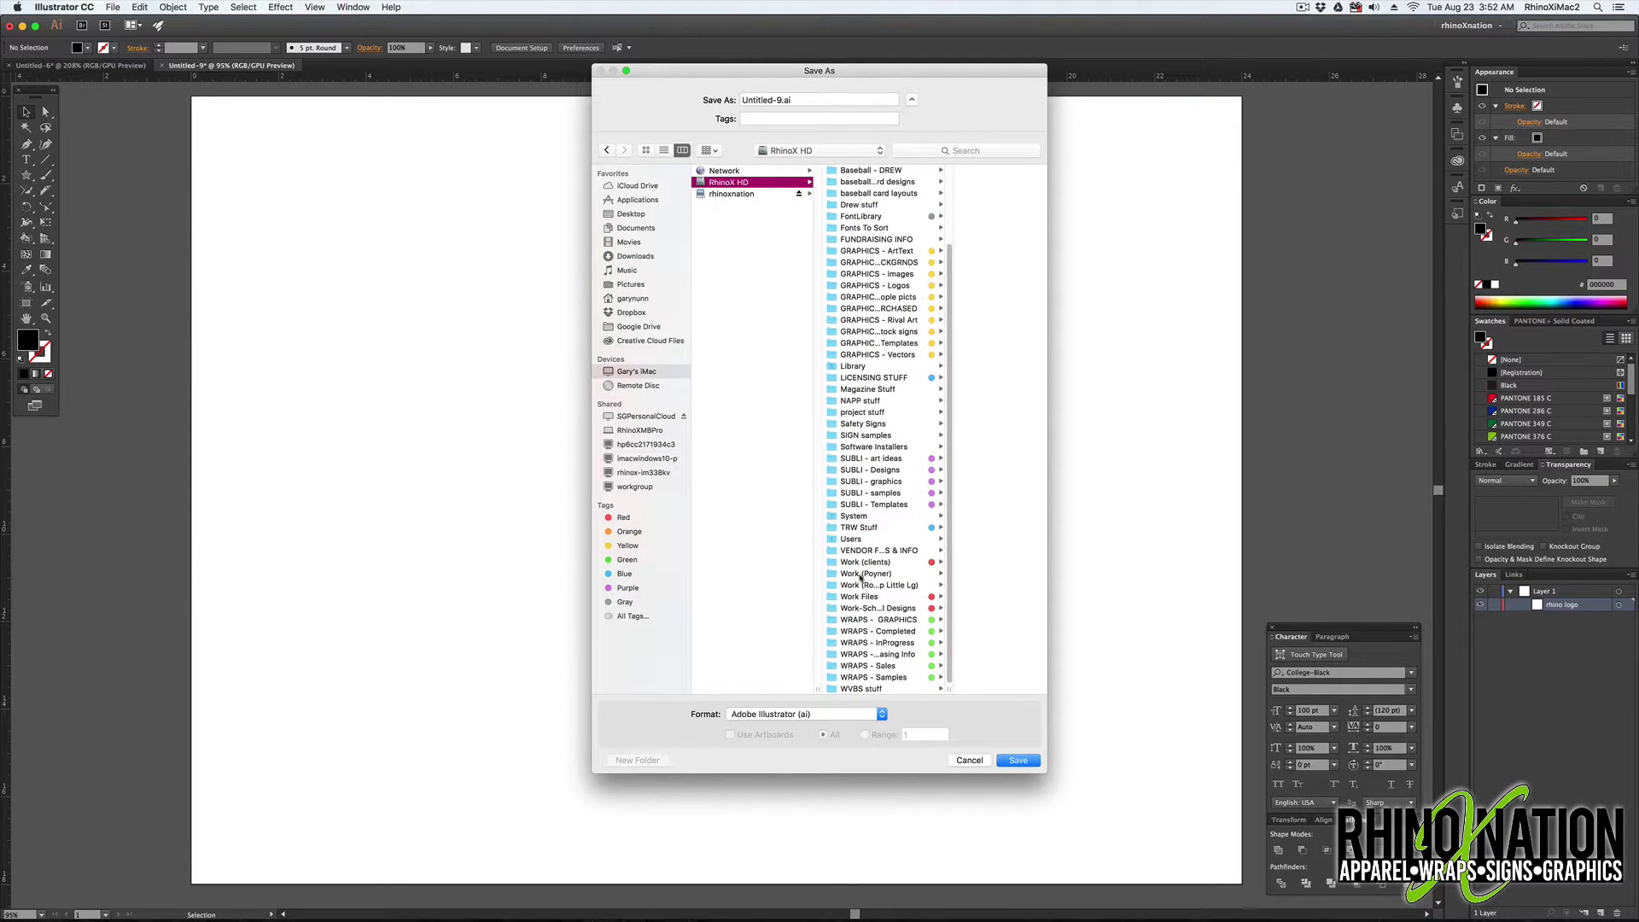
{"action": "left_click", "coordinate": [854, 539]}
{"action": "left_click", "coordinate": [958, 173]}
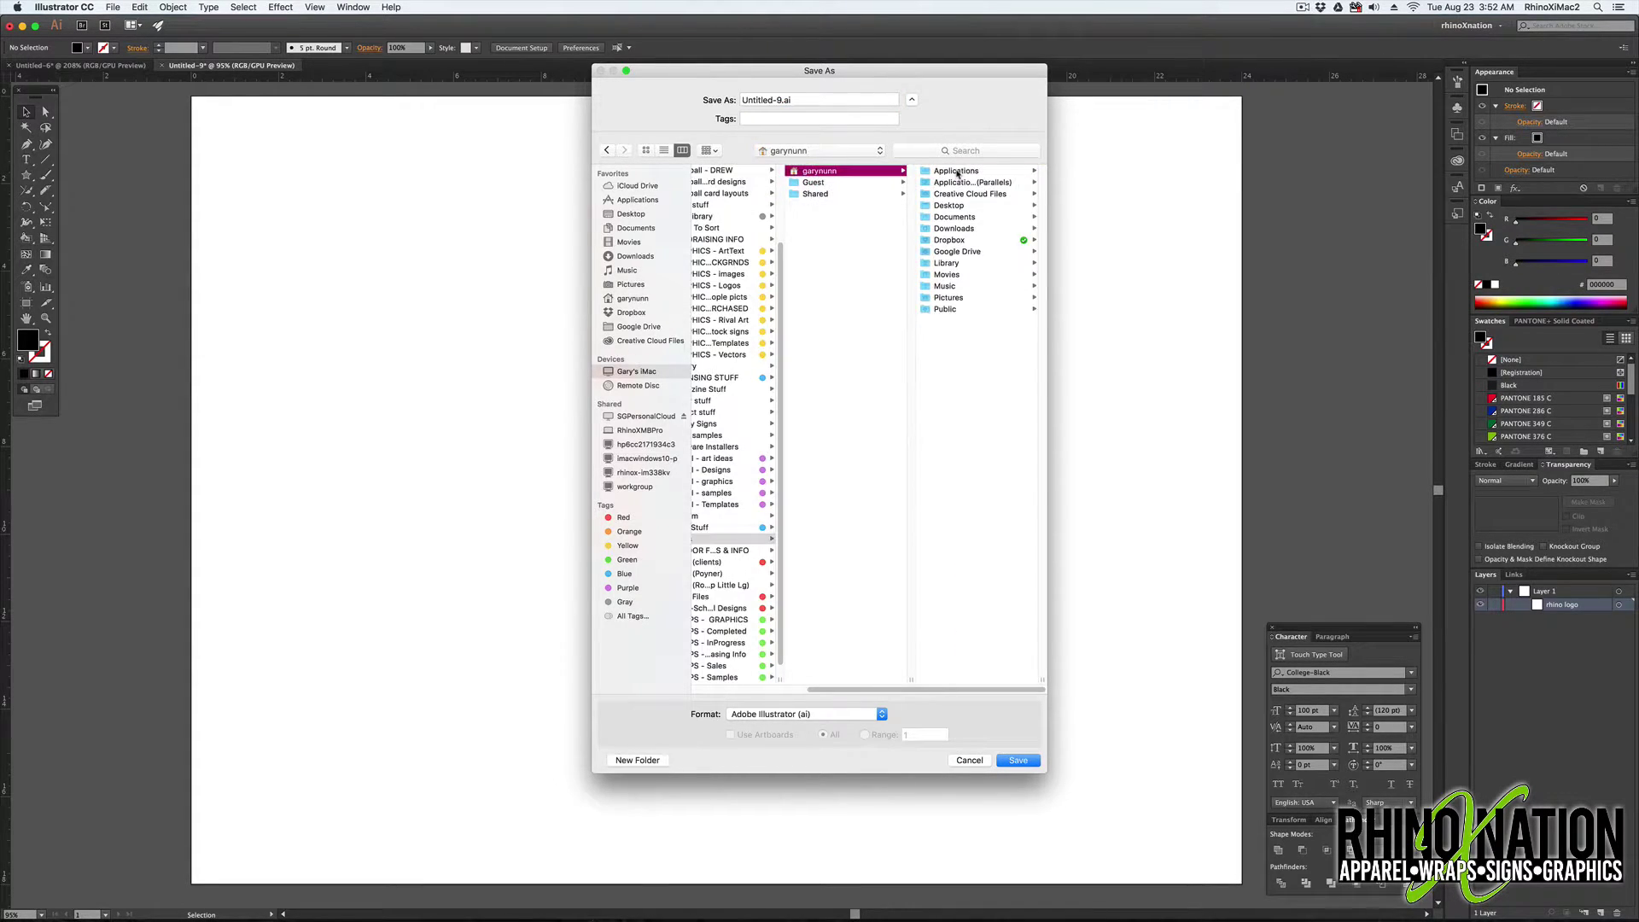
{"action": "left_click", "coordinate": [946, 263]}
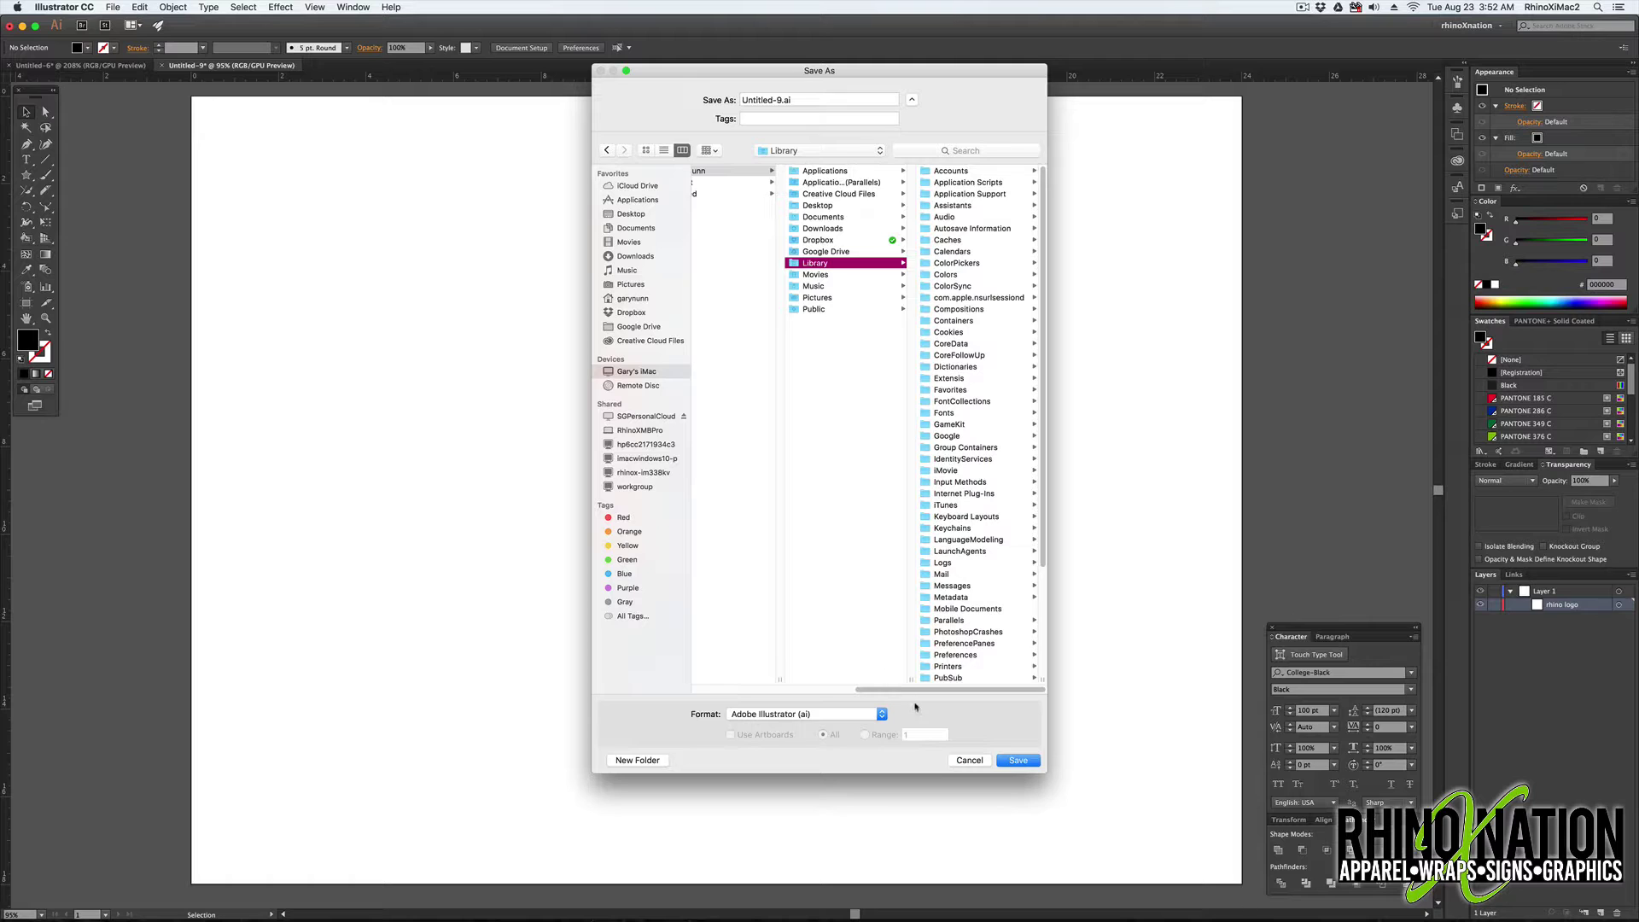
{"action": "left_click", "coordinate": [971, 760]}
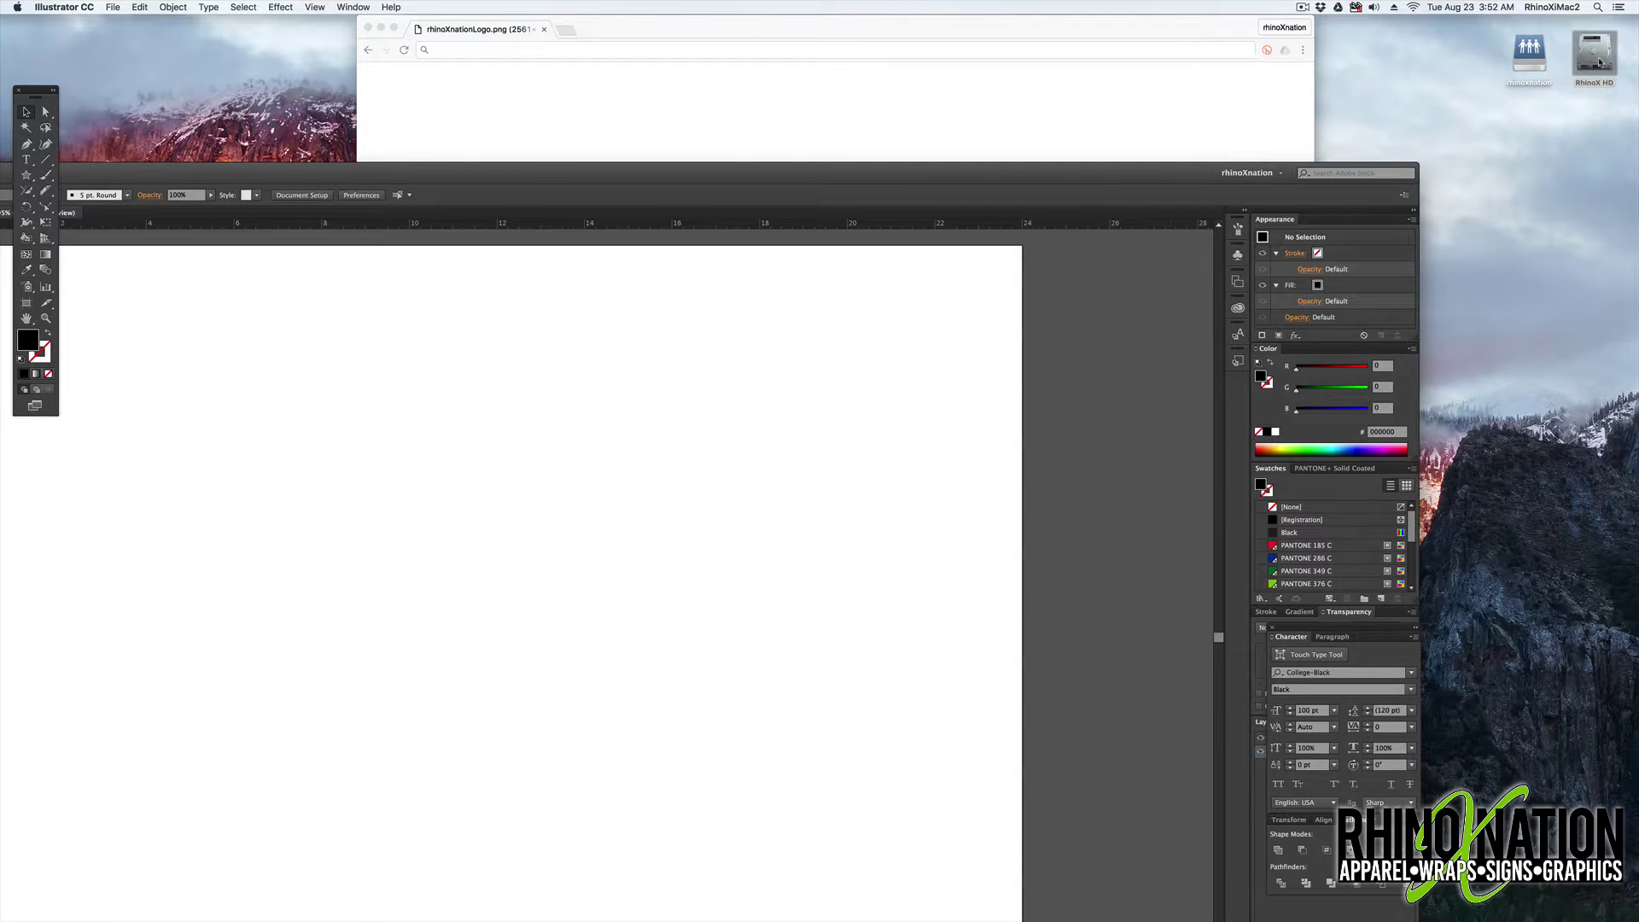
- Switch to Finder and browse the RhinoX HD drive through the Users folder to the user's home folder
{"action": "double_click", "coordinate": [1597, 58]}
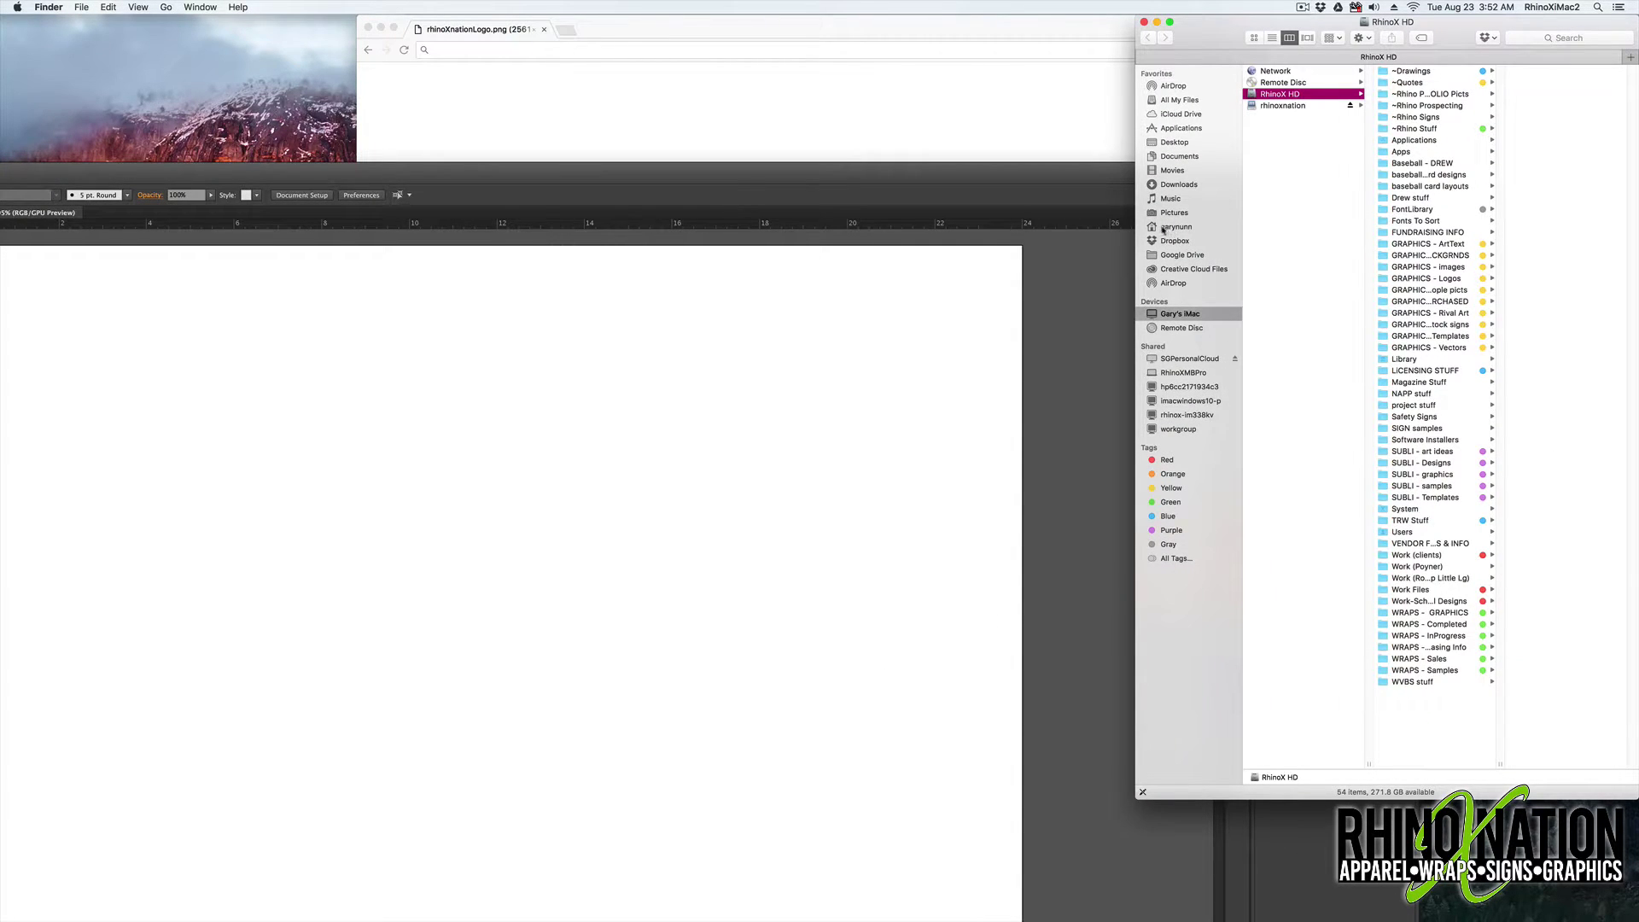
{"action": "left_click", "coordinate": [1152, 229]}
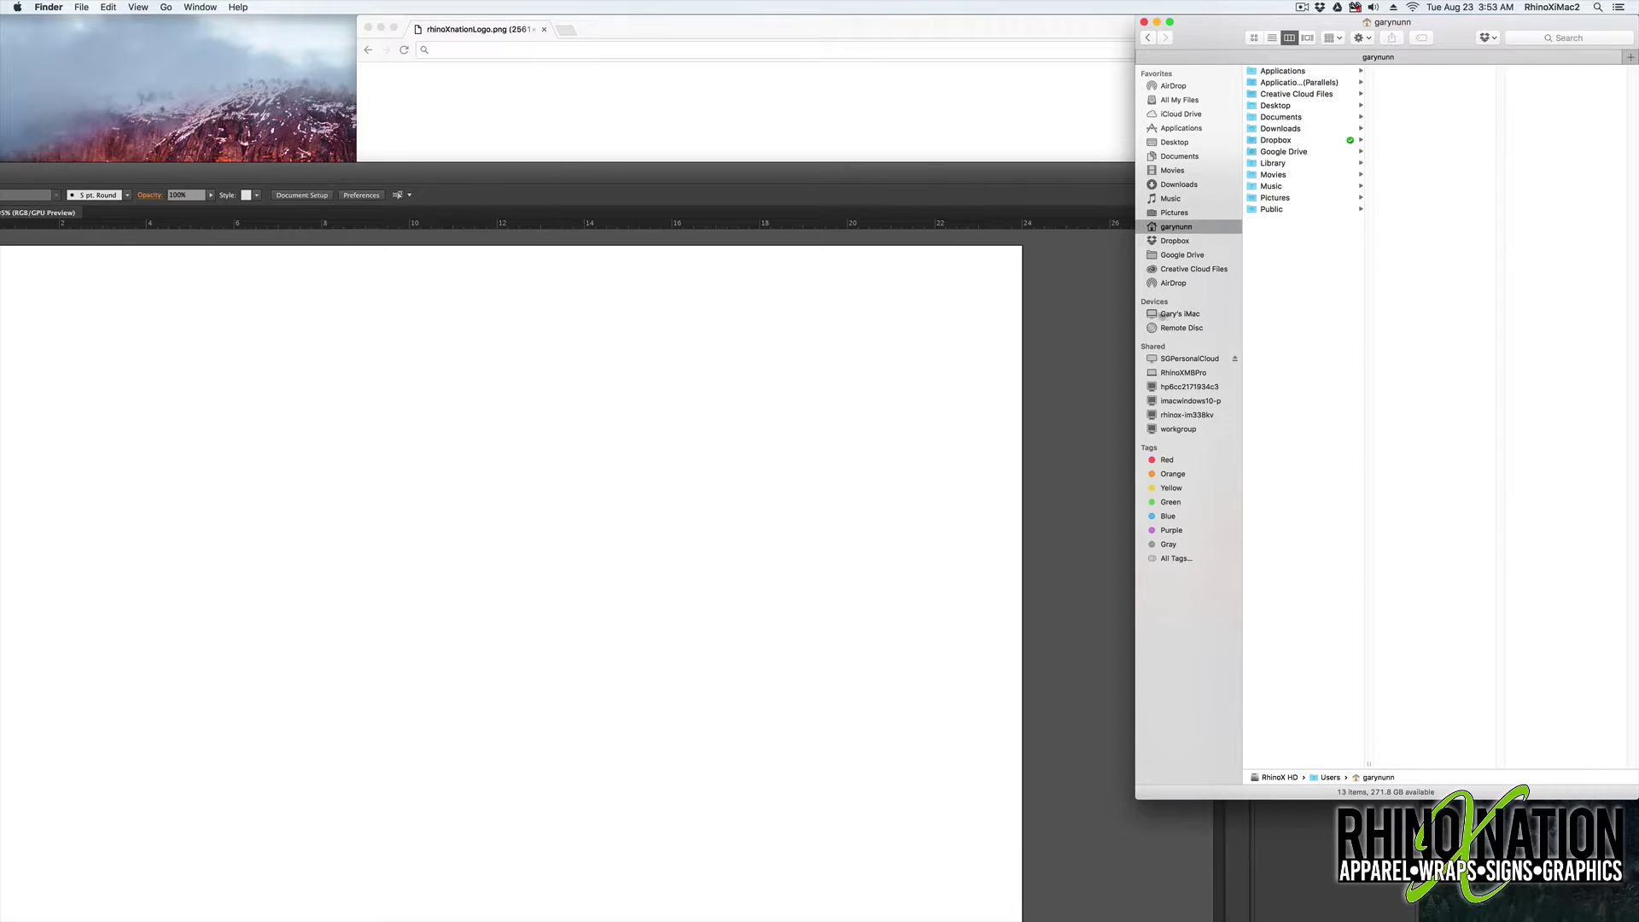
{"action": "left_click", "coordinate": [1188, 315]}
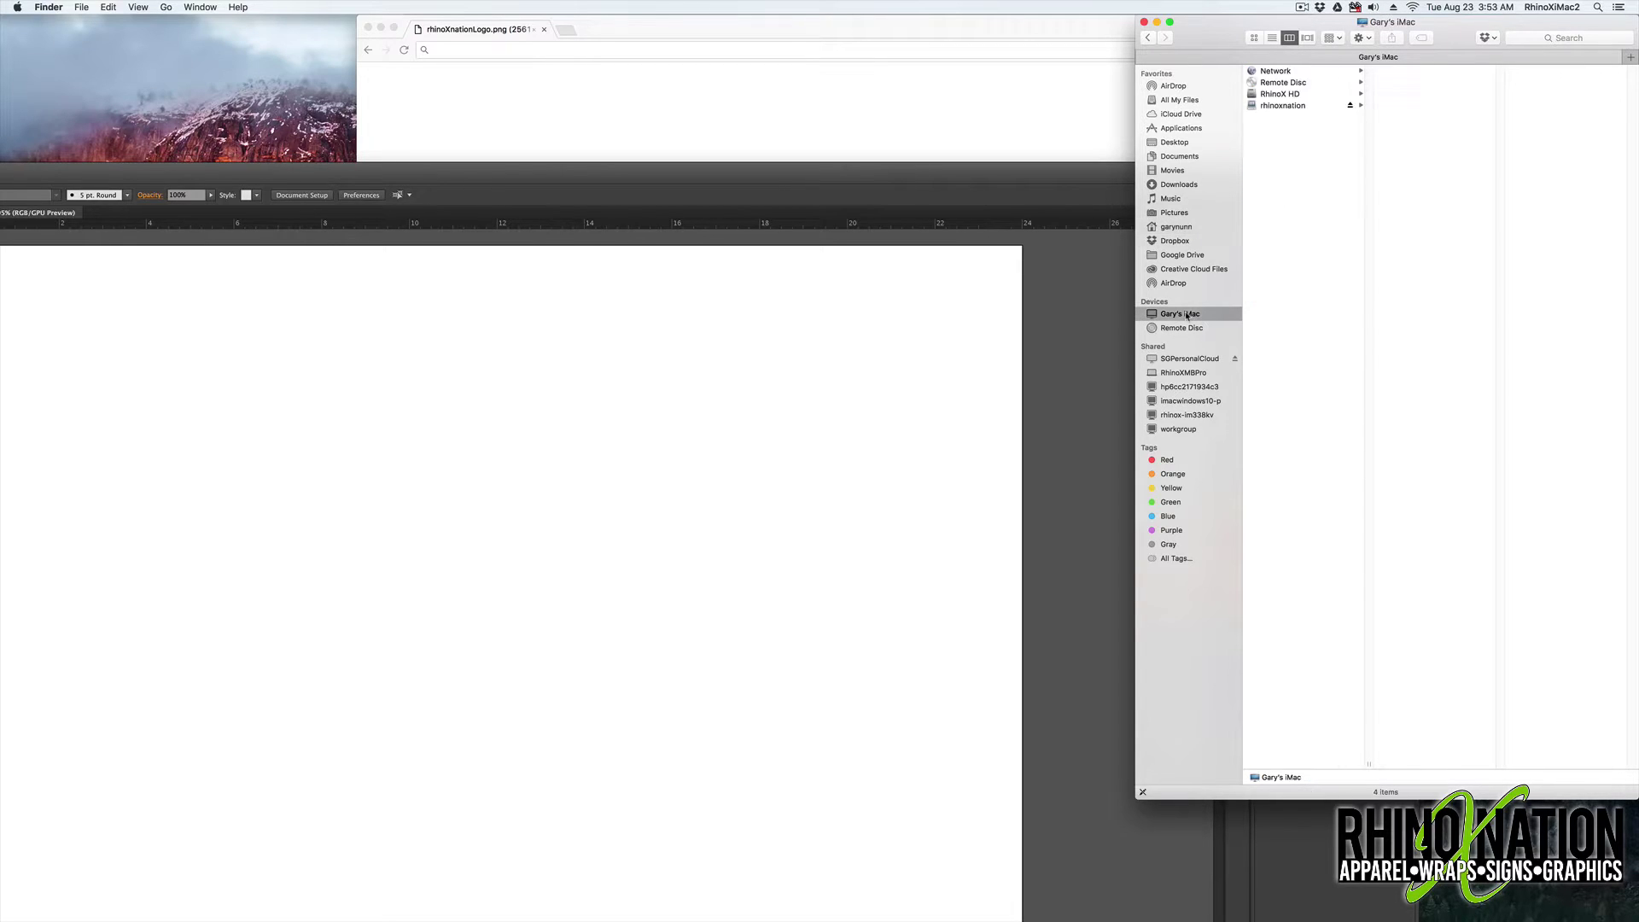
{"action": "left_click", "coordinate": [1273, 95]}
{"action": "left_click", "coordinate": [1424, 532]}
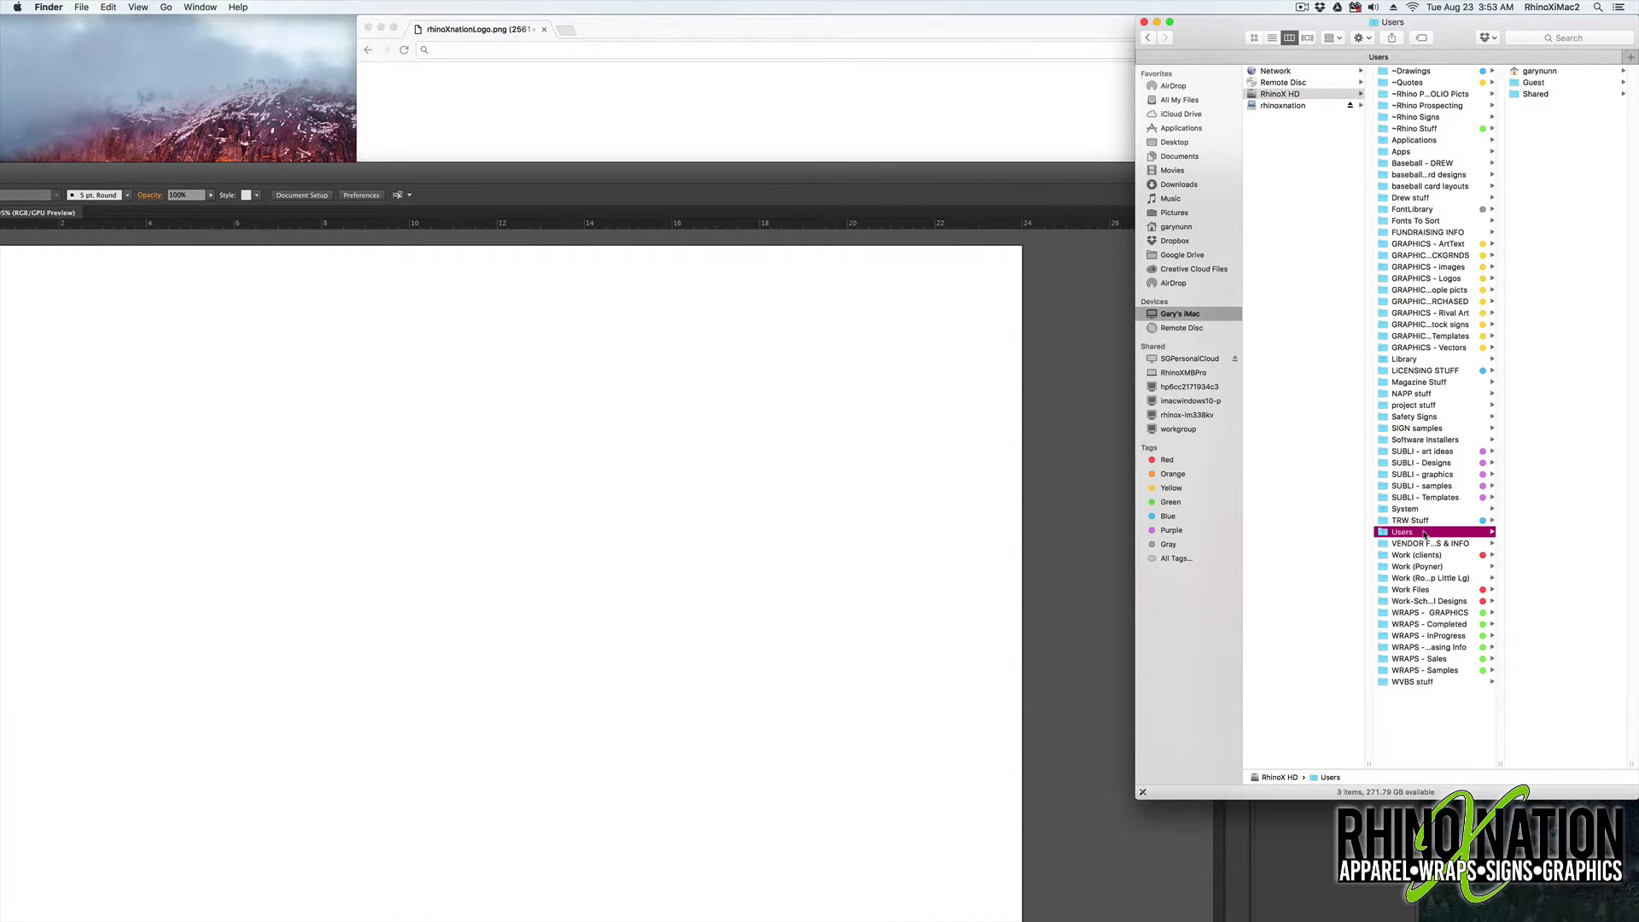
{"action": "left_click", "coordinate": [1535, 72]}
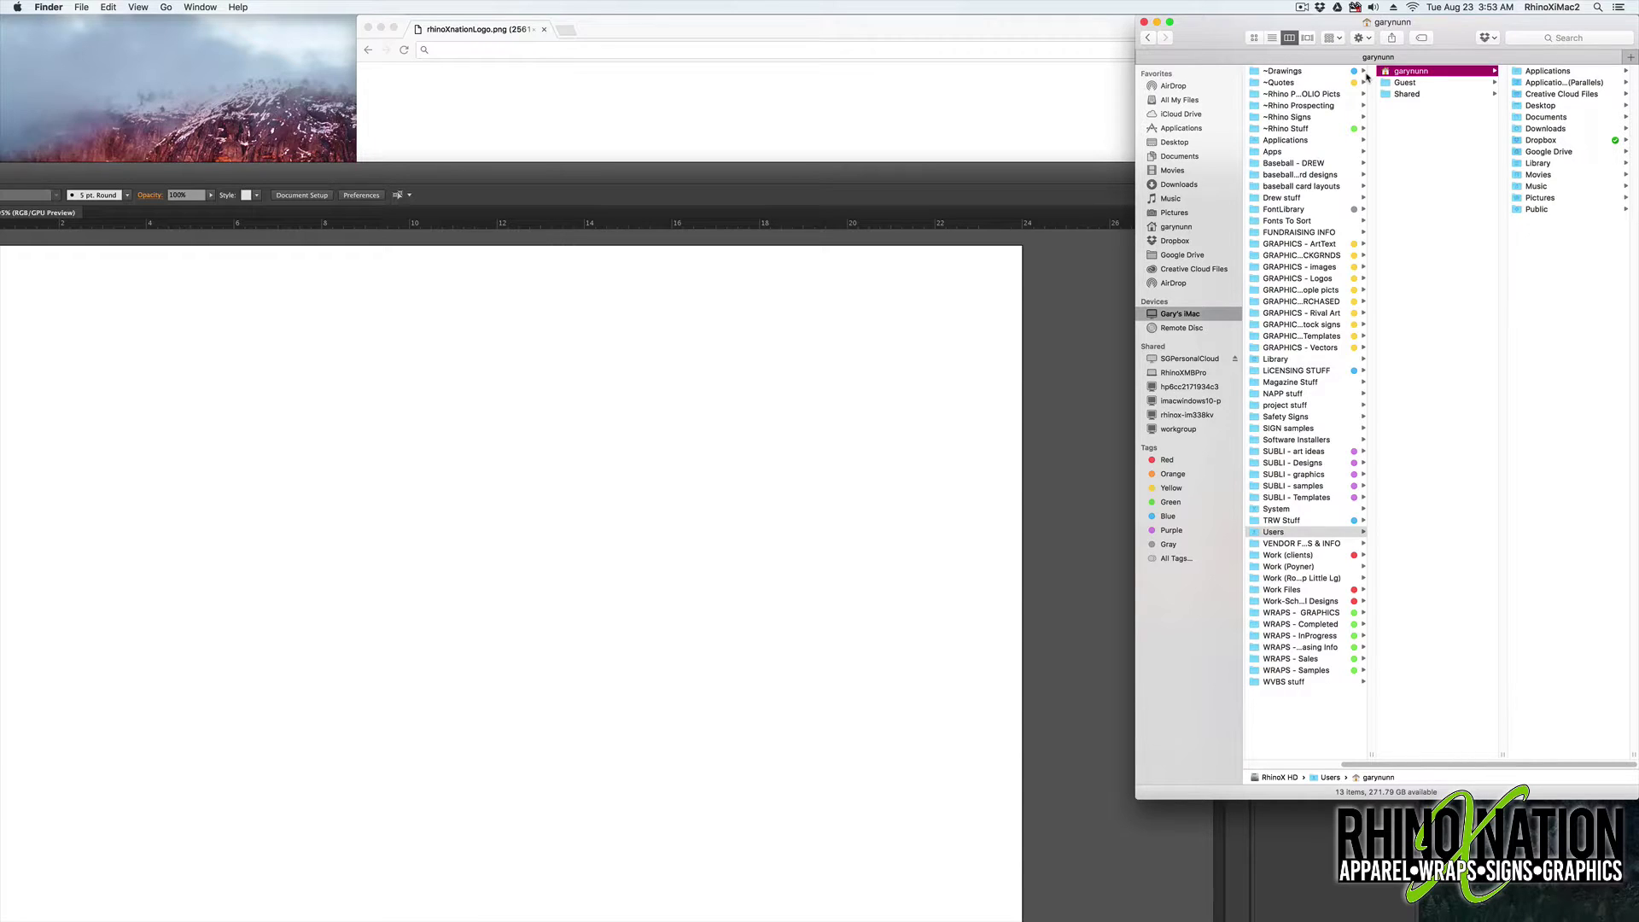
- Check the Show Library Folder setting in the home folder's view options and close the Finder window
{"action": "left_click", "coordinate": [1157, 228]}
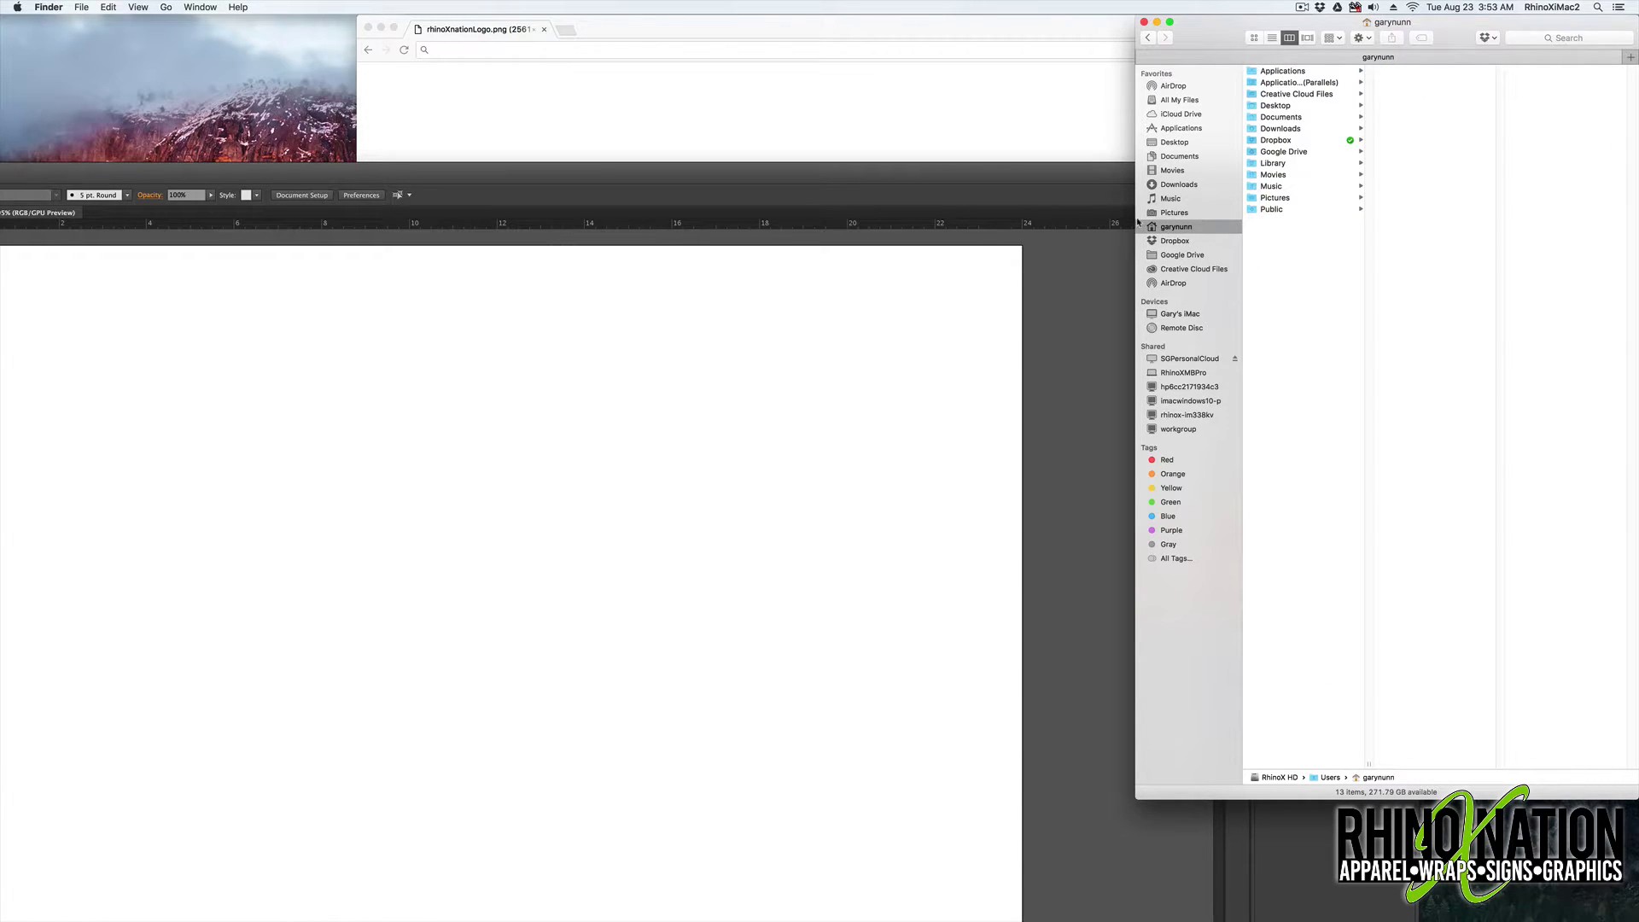
{"action": "left_click", "coordinate": [142, 8]}
{"action": "left_click", "coordinate": [200, 223]}
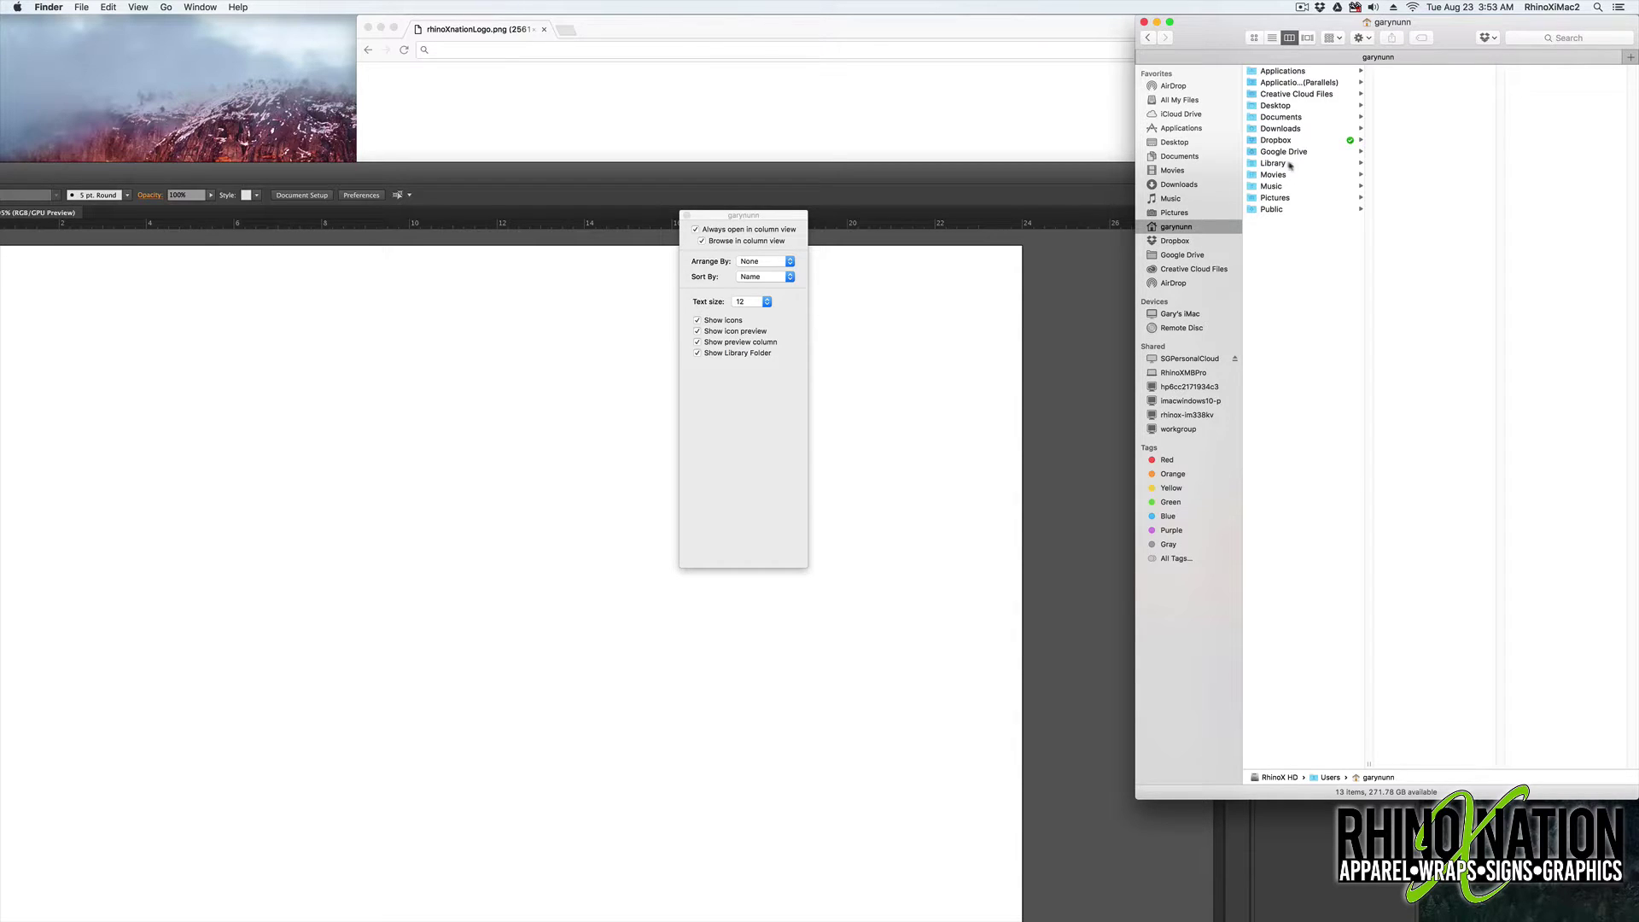
{"action": "key", "text": "super+j"}
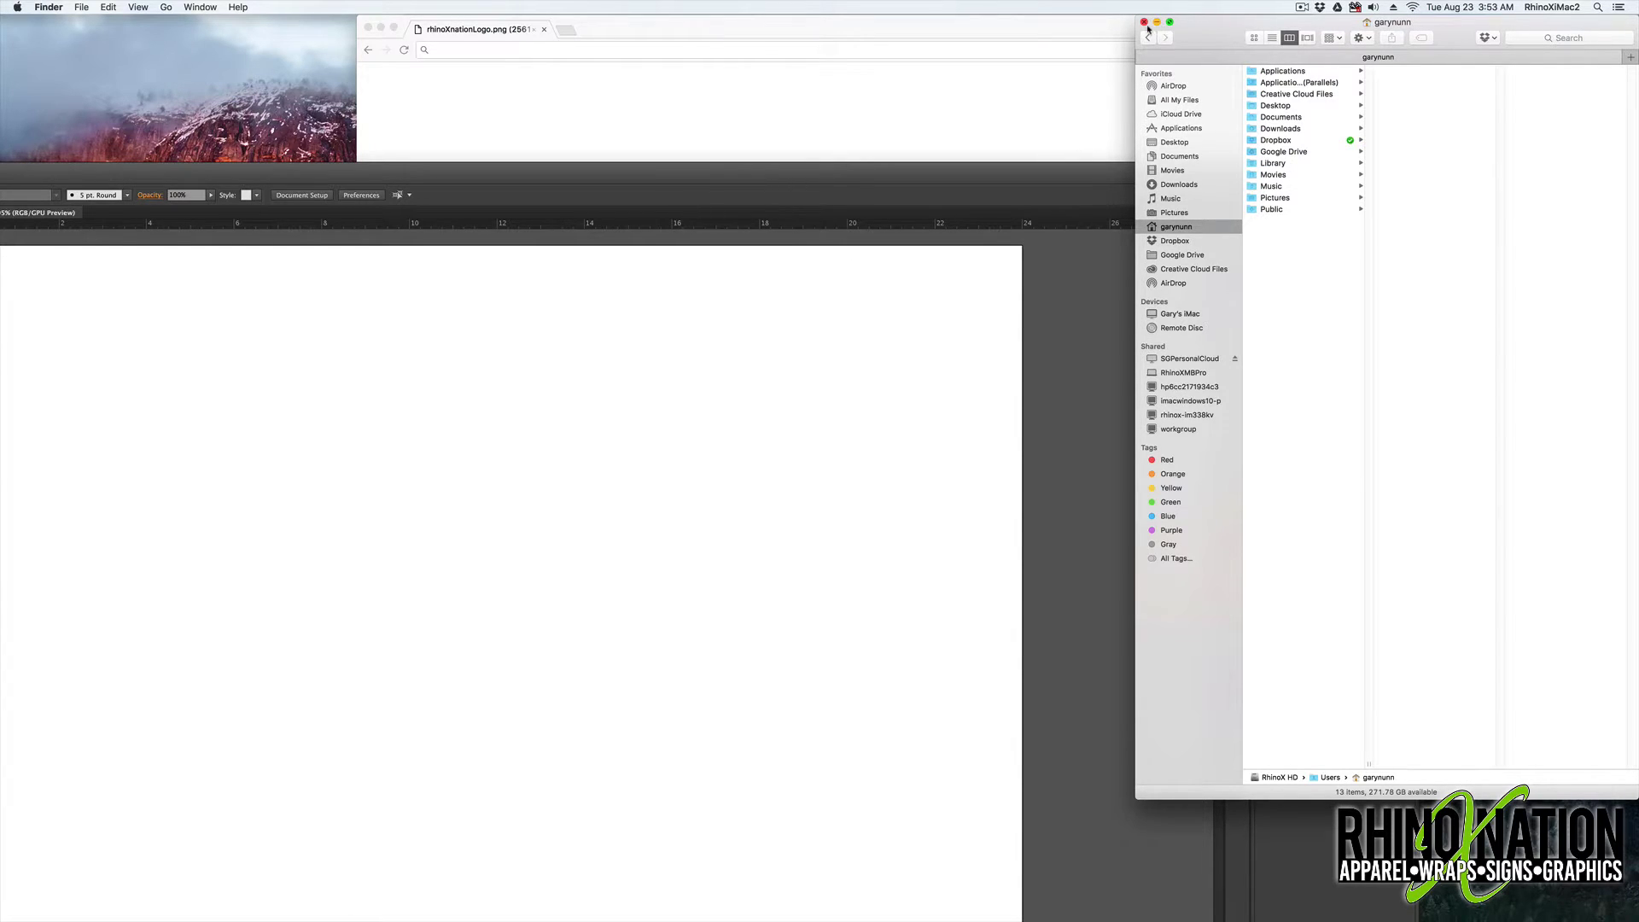
{"action": "left_click", "coordinate": [1145, 22]}
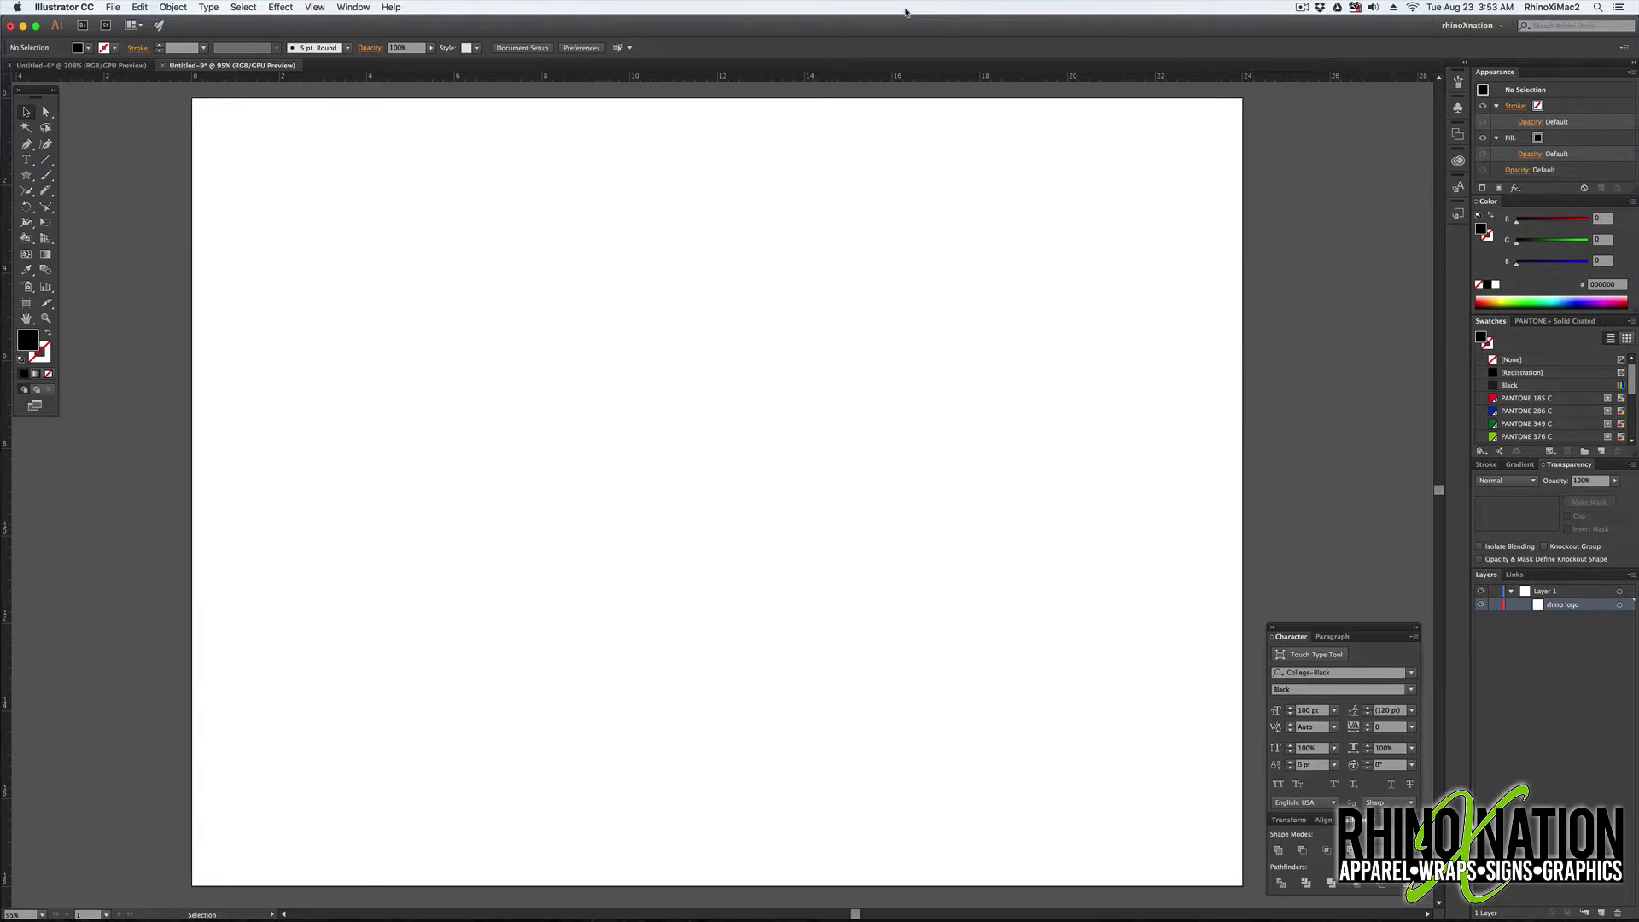
- Start saving the document under a new name and browse from RhinoX HD through Users to the home folder's Library
{"action": "left_click", "coordinate": [112, 7]}
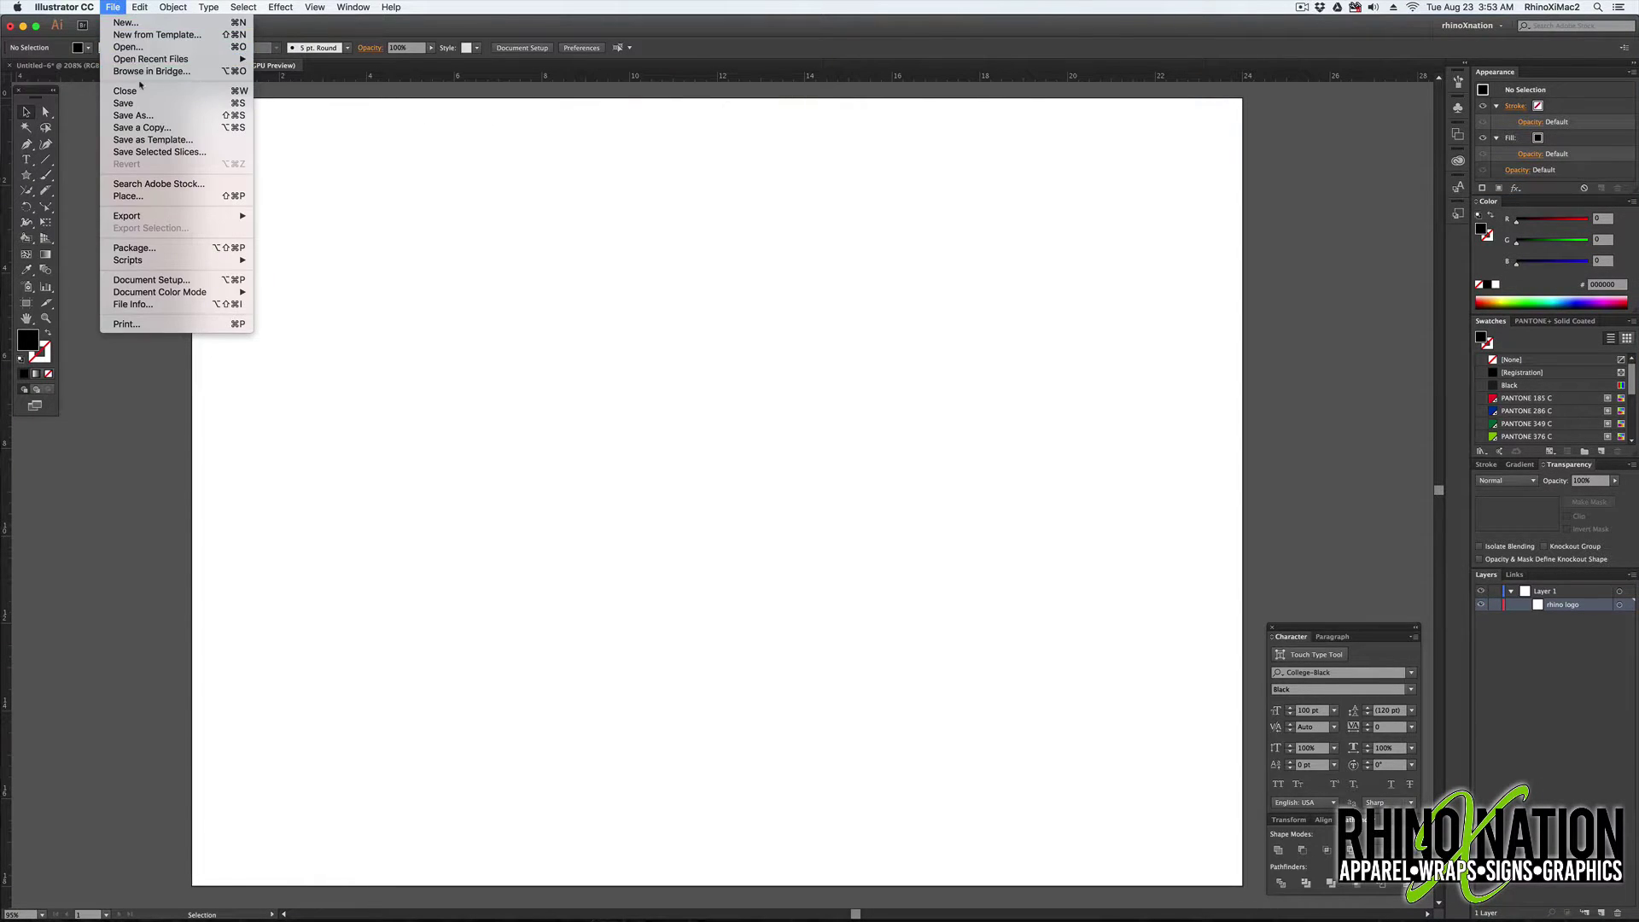
{"action": "left_click", "coordinate": [134, 115]}
{"action": "left_click", "coordinate": [636, 372]}
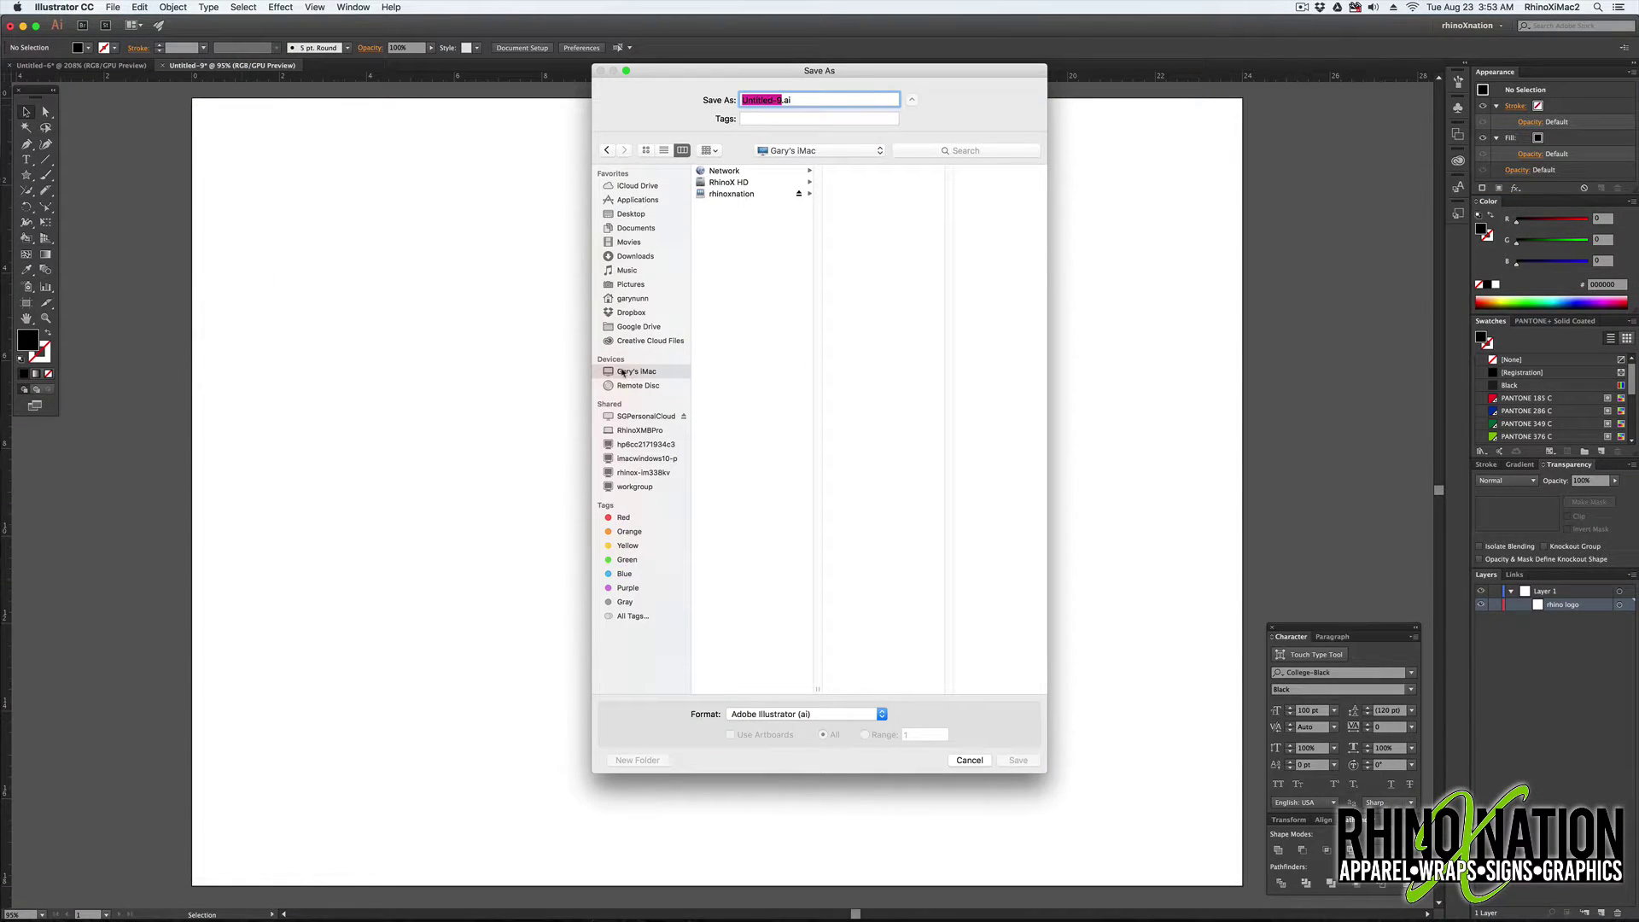
{"action": "left_click", "coordinate": [623, 301]}
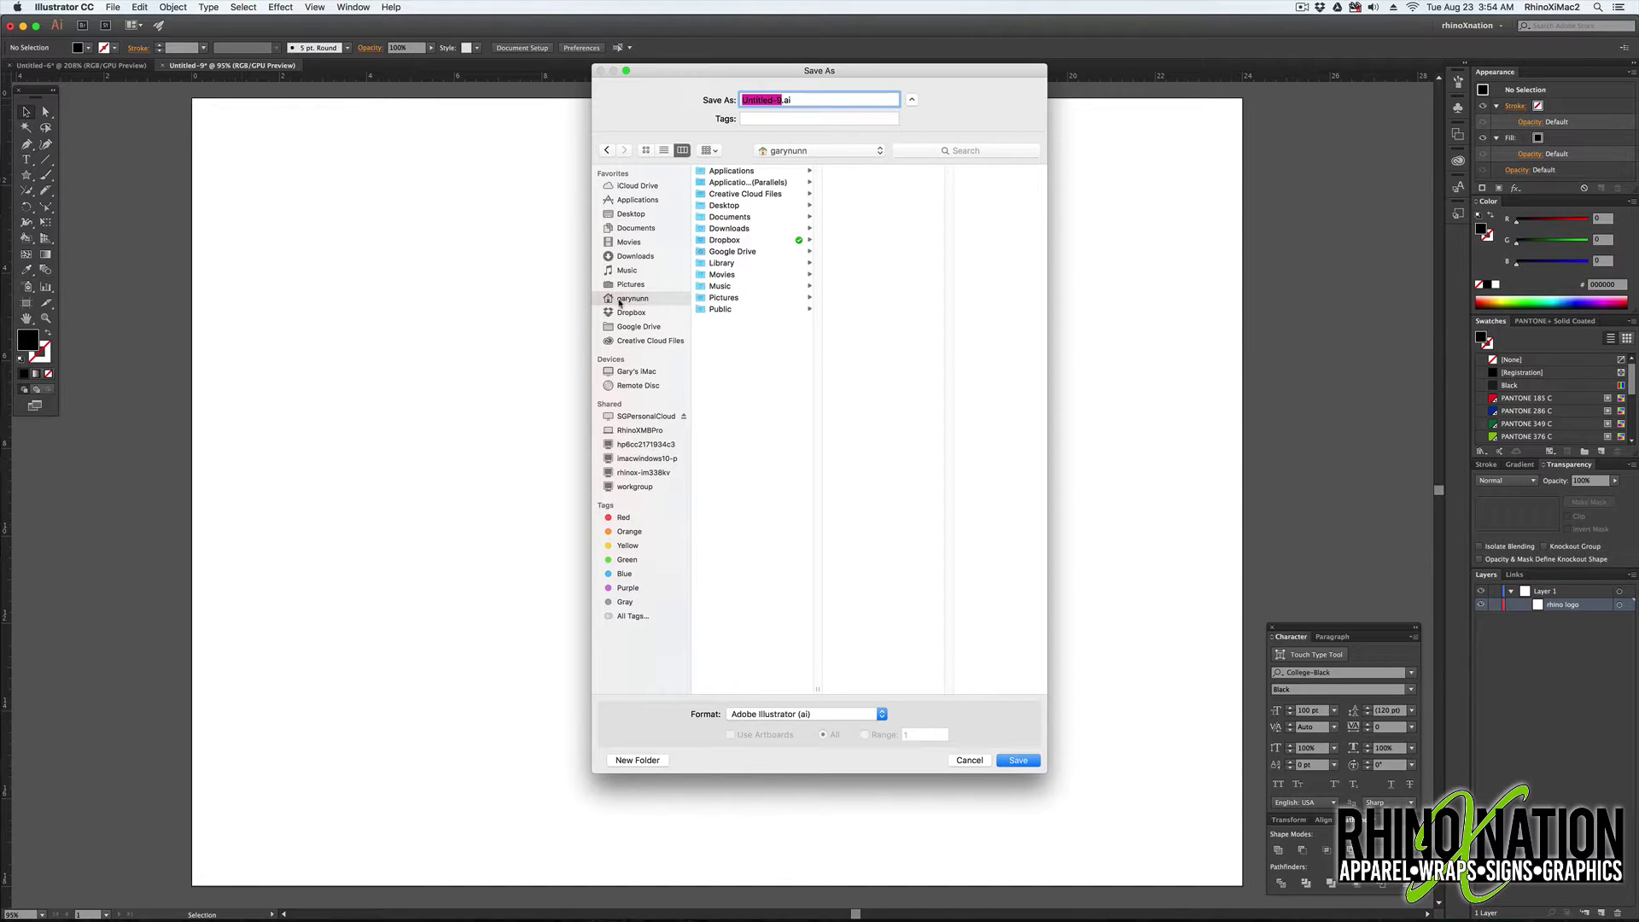
{"action": "left_click", "coordinate": [631, 373]}
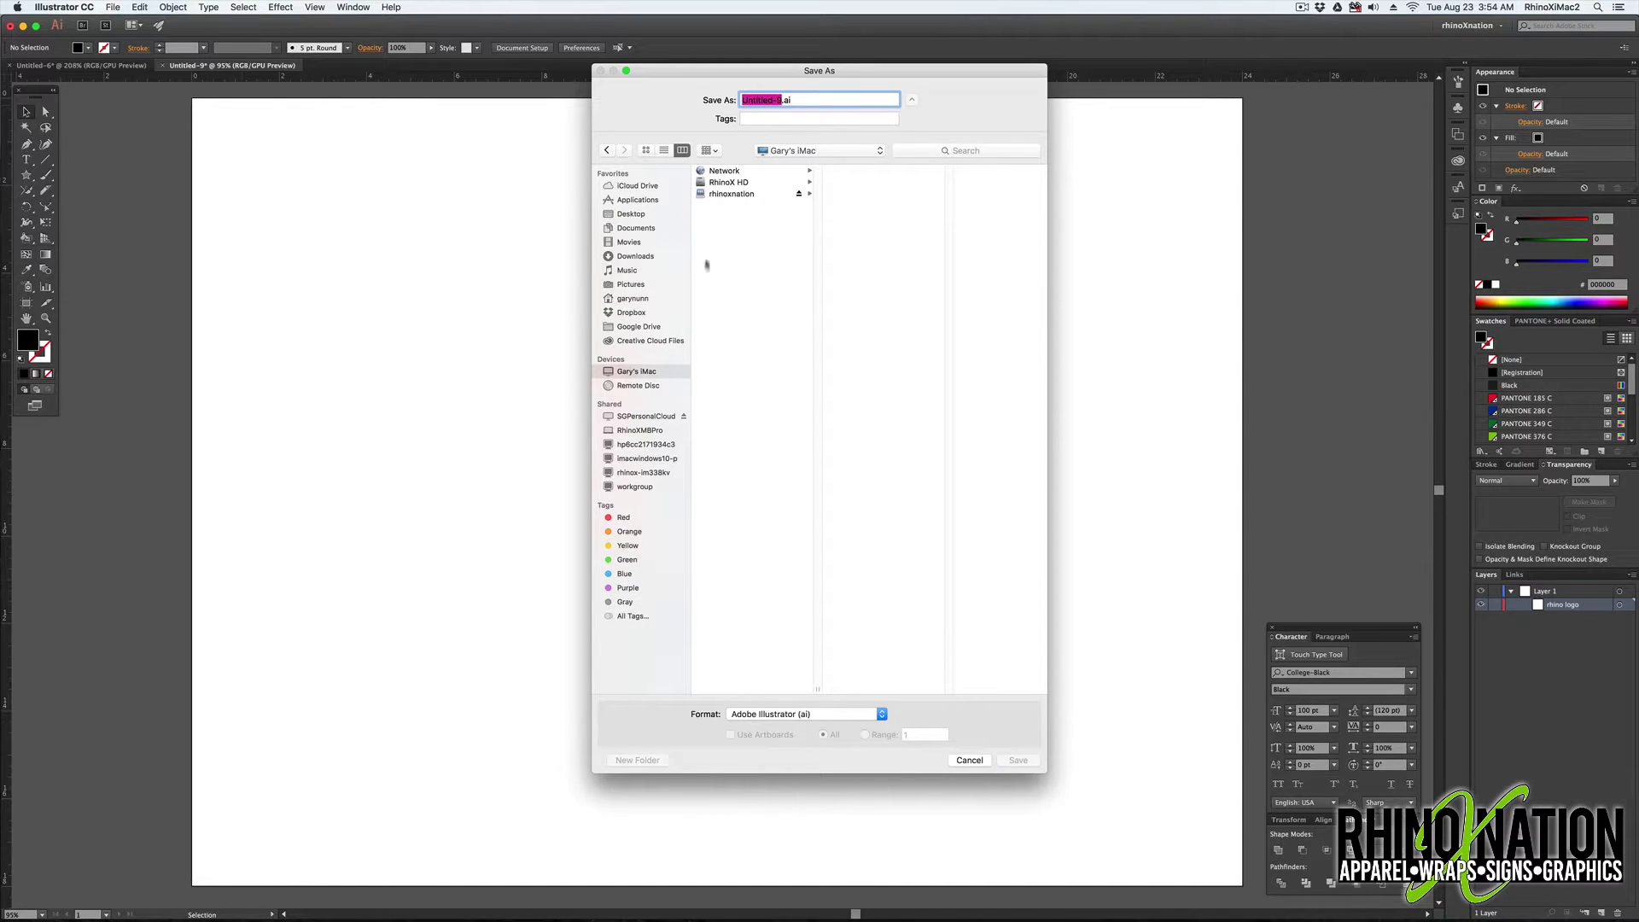
{"action": "left_click", "coordinate": [721, 182]}
{"action": "left_click", "coordinate": [851, 632]}
{"action": "left_click", "coordinate": [929, 172]}
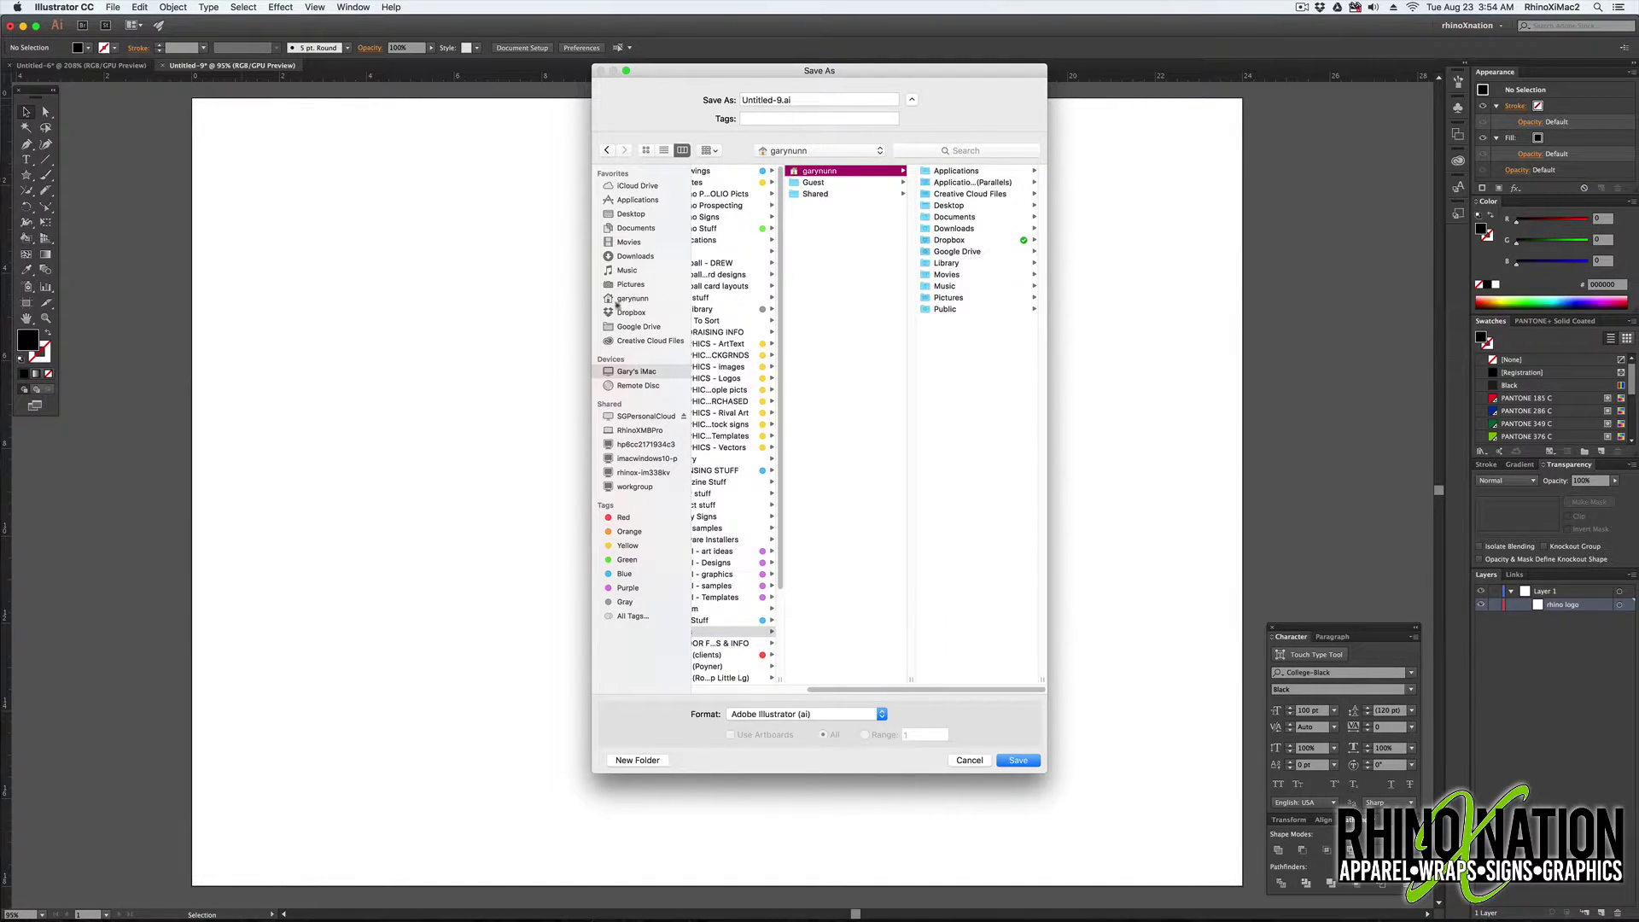
{"action": "left_click", "coordinate": [954, 264]}
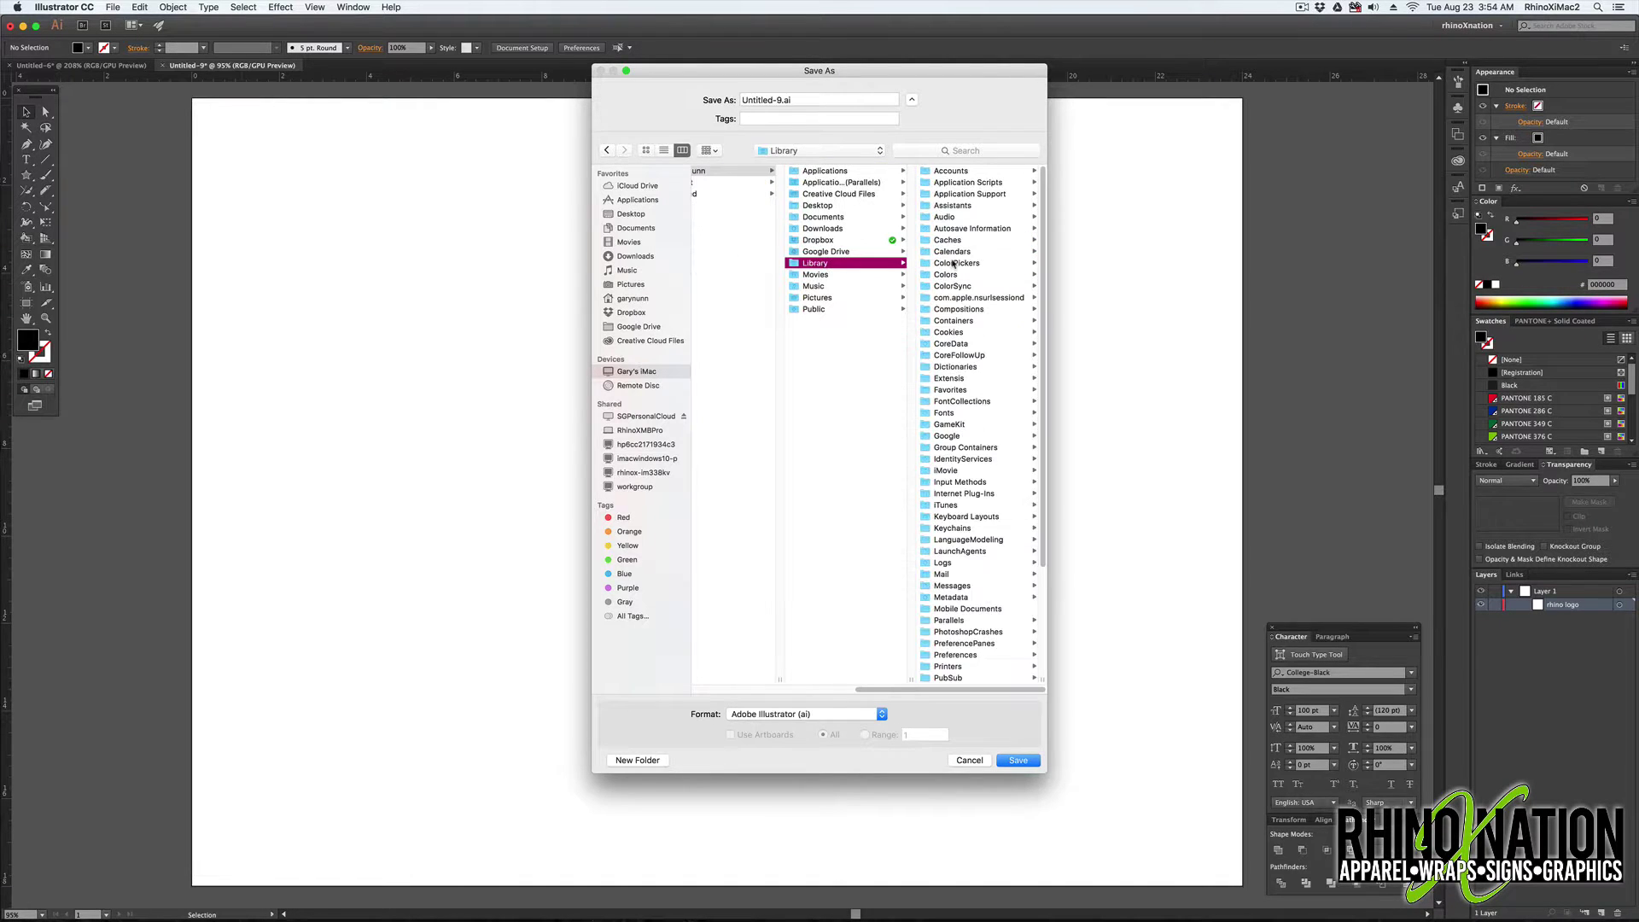
- Choose Application Support > Adobe > Adobe Illustrator 20 > en_US > New Document Profiles within Library as the save location
{"action": "left_click", "coordinate": [963, 194]}
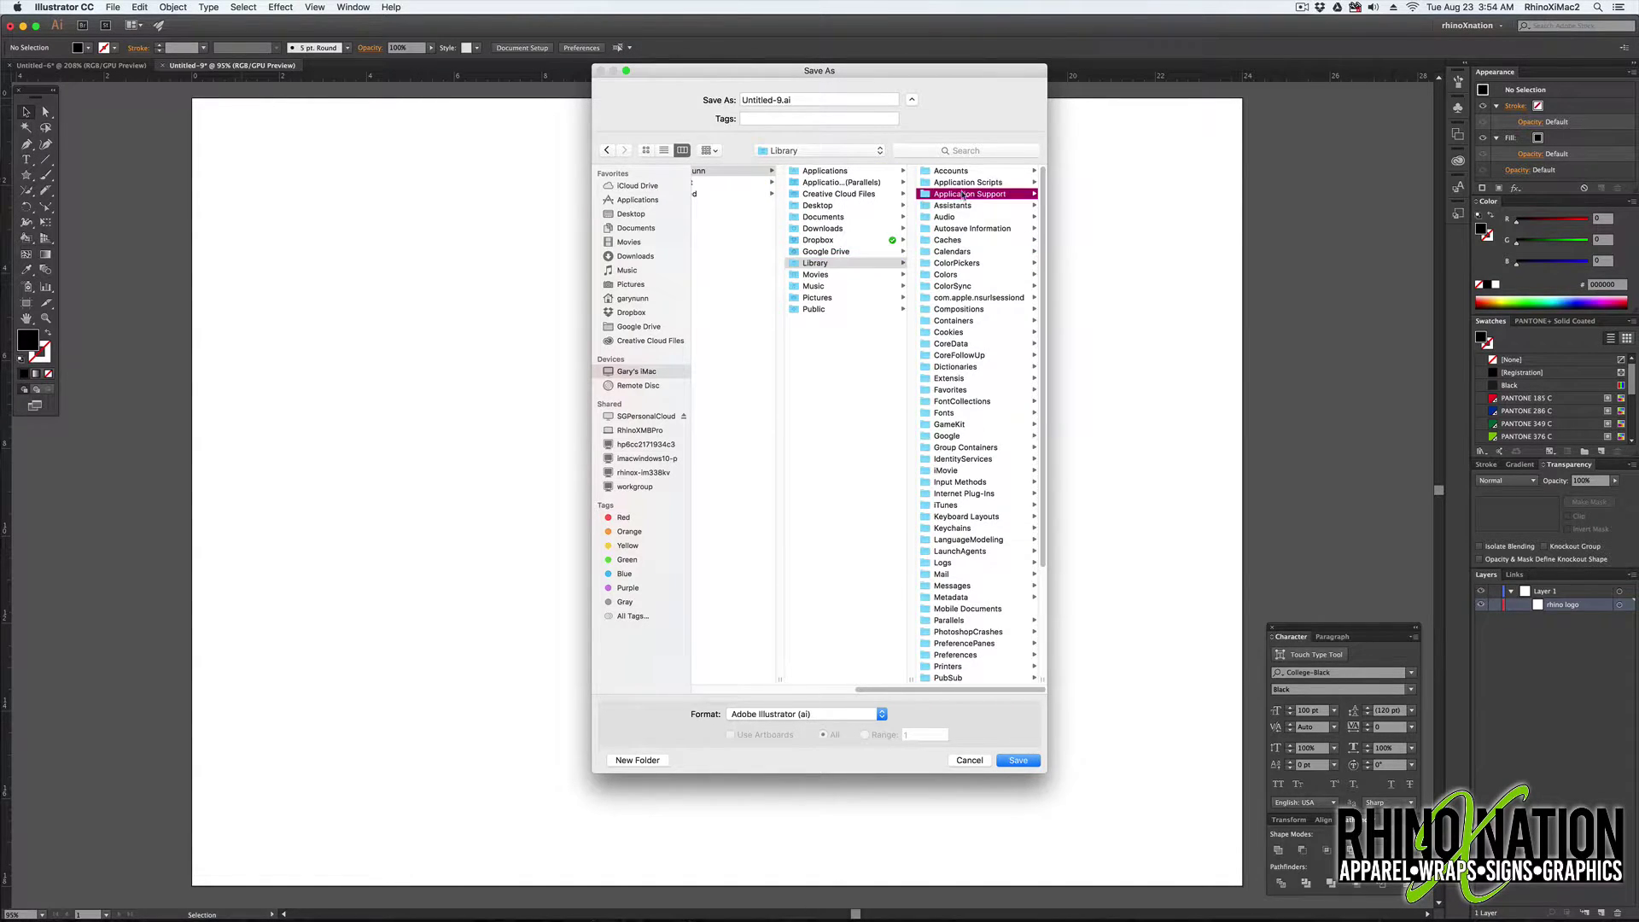
{"action": "left_click", "coordinate": [951, 183]}
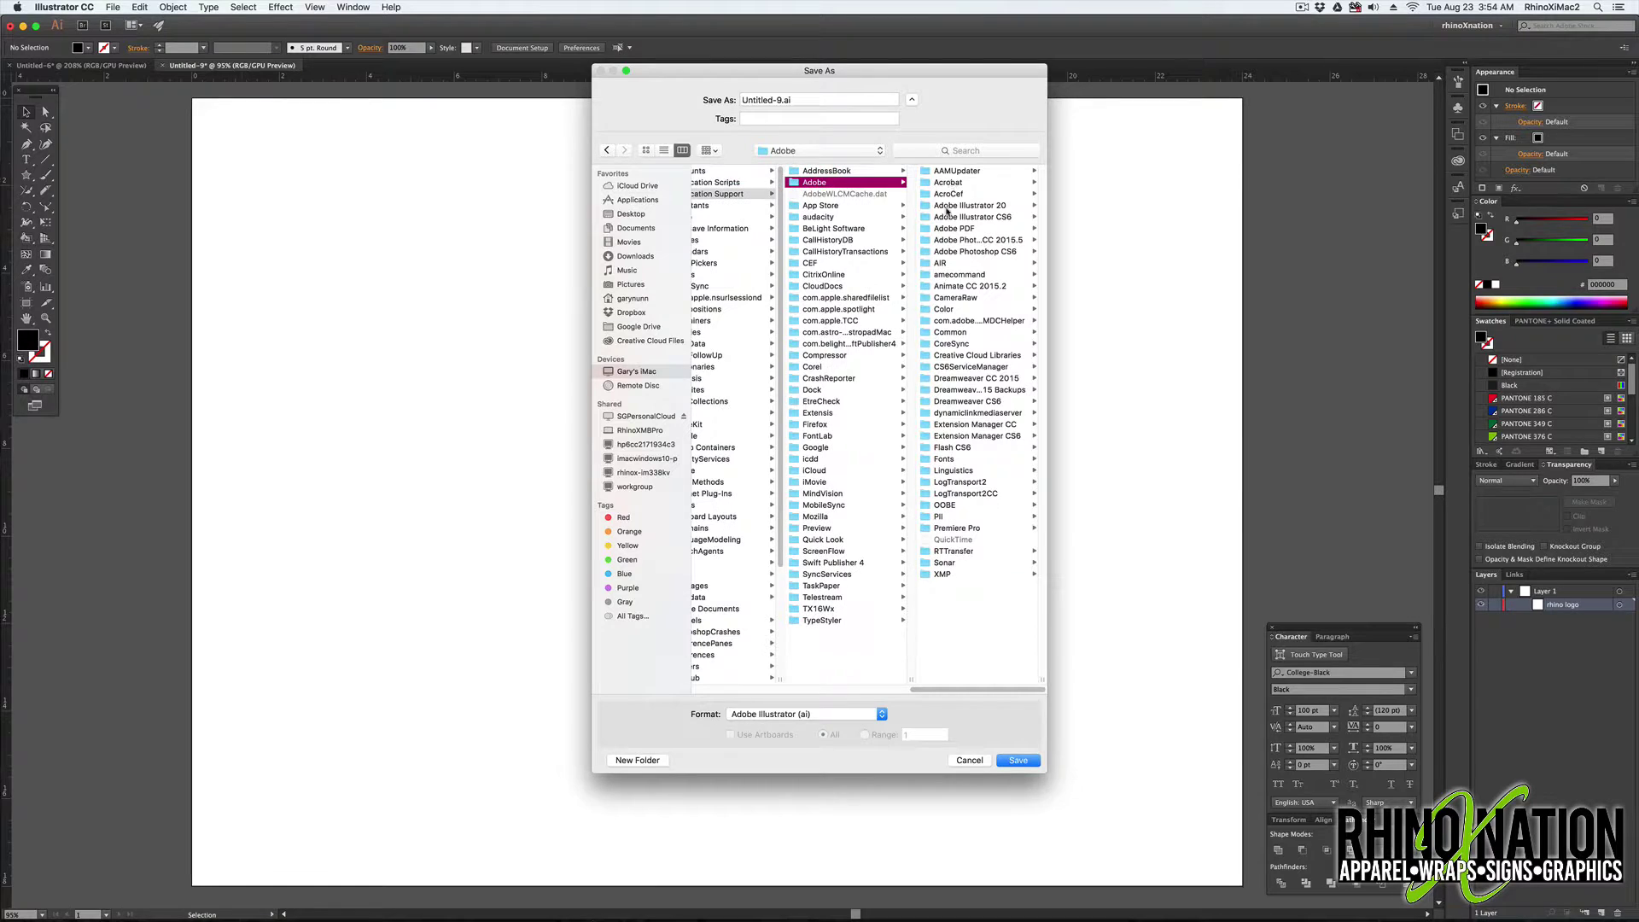
{"action": "left_click", "coordinate": [956, 206]}
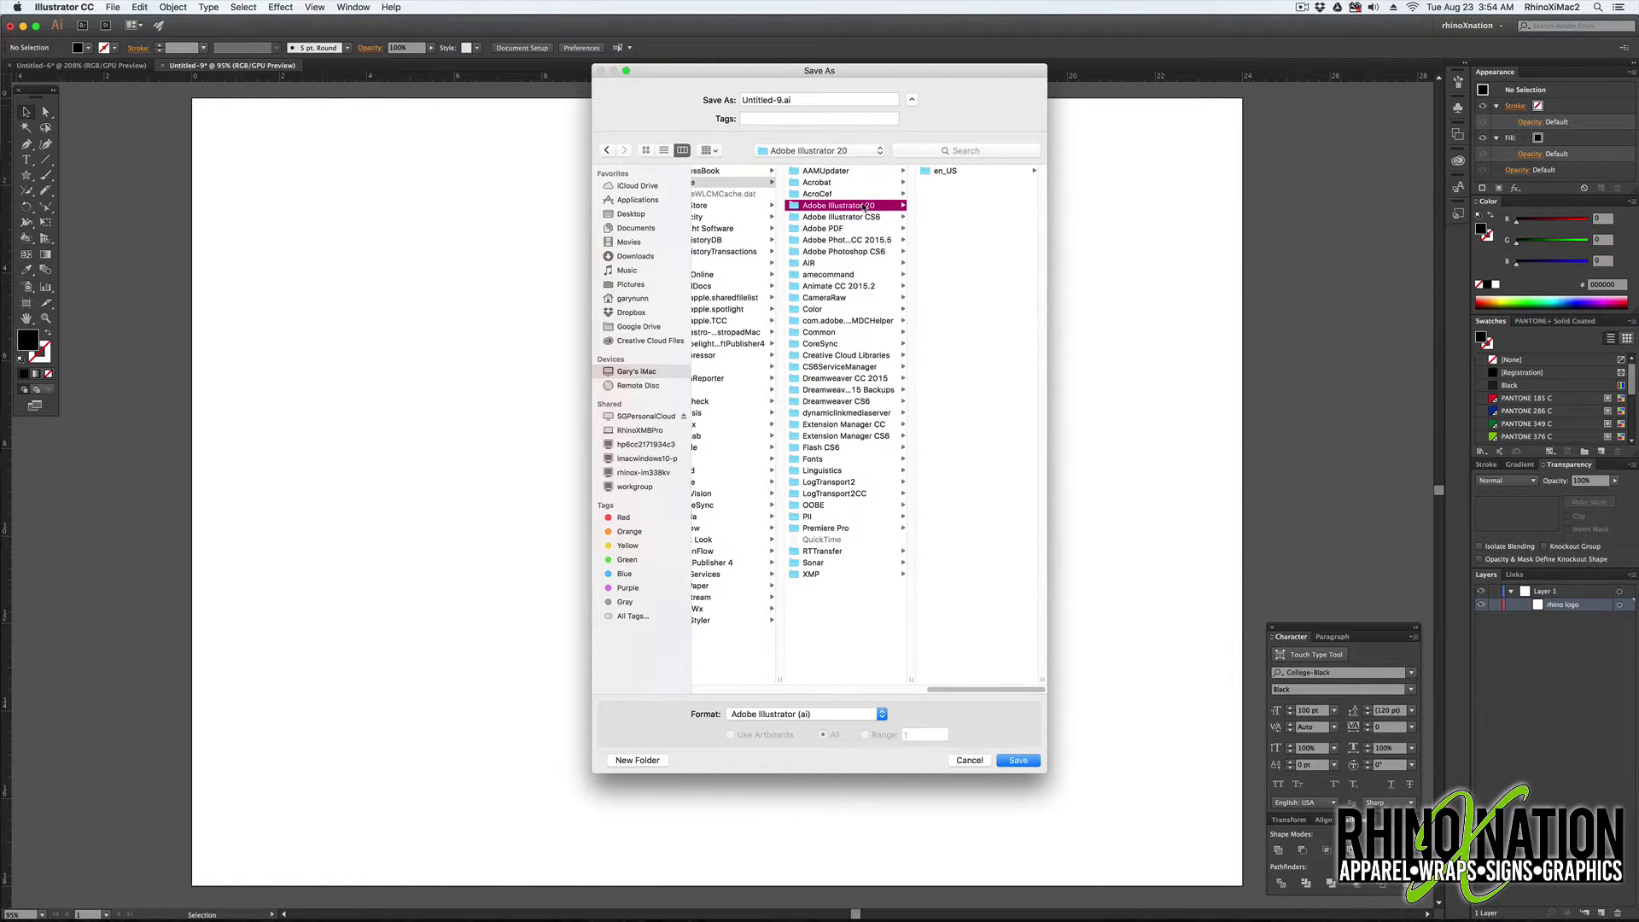
{"action": "left_click", "coordinate": [939, 171]}
{"action": "left_click", "coordinate": [982, 299]}
- Name the file 18x24Coroplast.ai and save it in Adobe Illustrator format, accepting the save options
{"action": "key", "text": "Tab"}
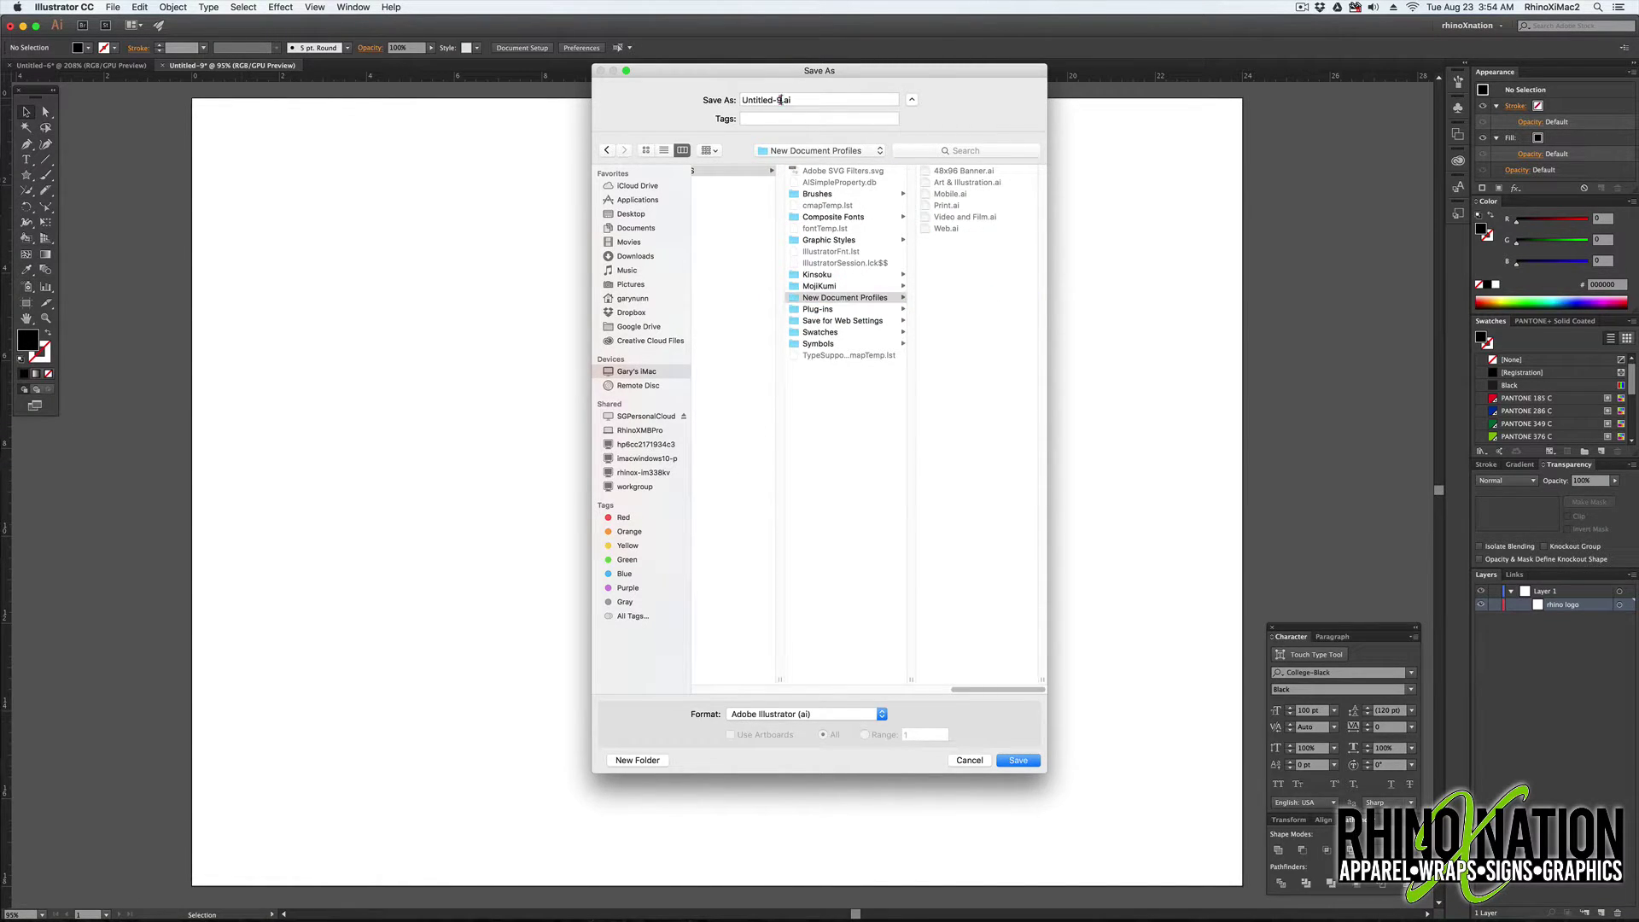
{"action": "type", "text": "8x24"}
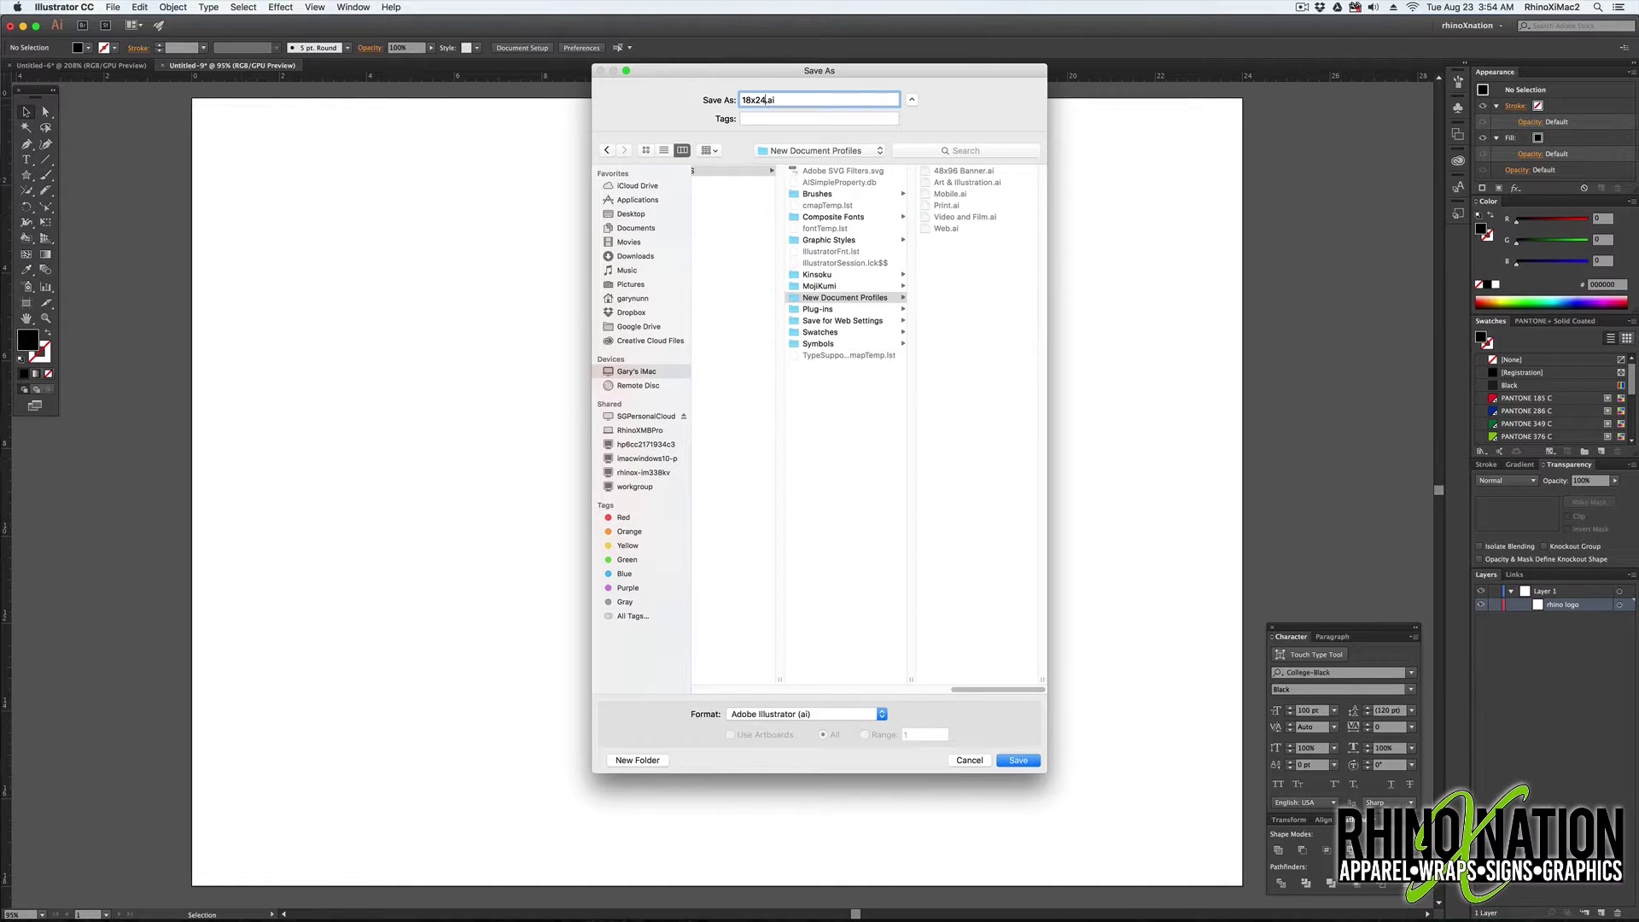
{"action": "type", "text": "Coroplast"}
{"action": "left_click", "coordinate": [1025, 762]}
{"action": "left_click", "coordinate": [954, 652]}
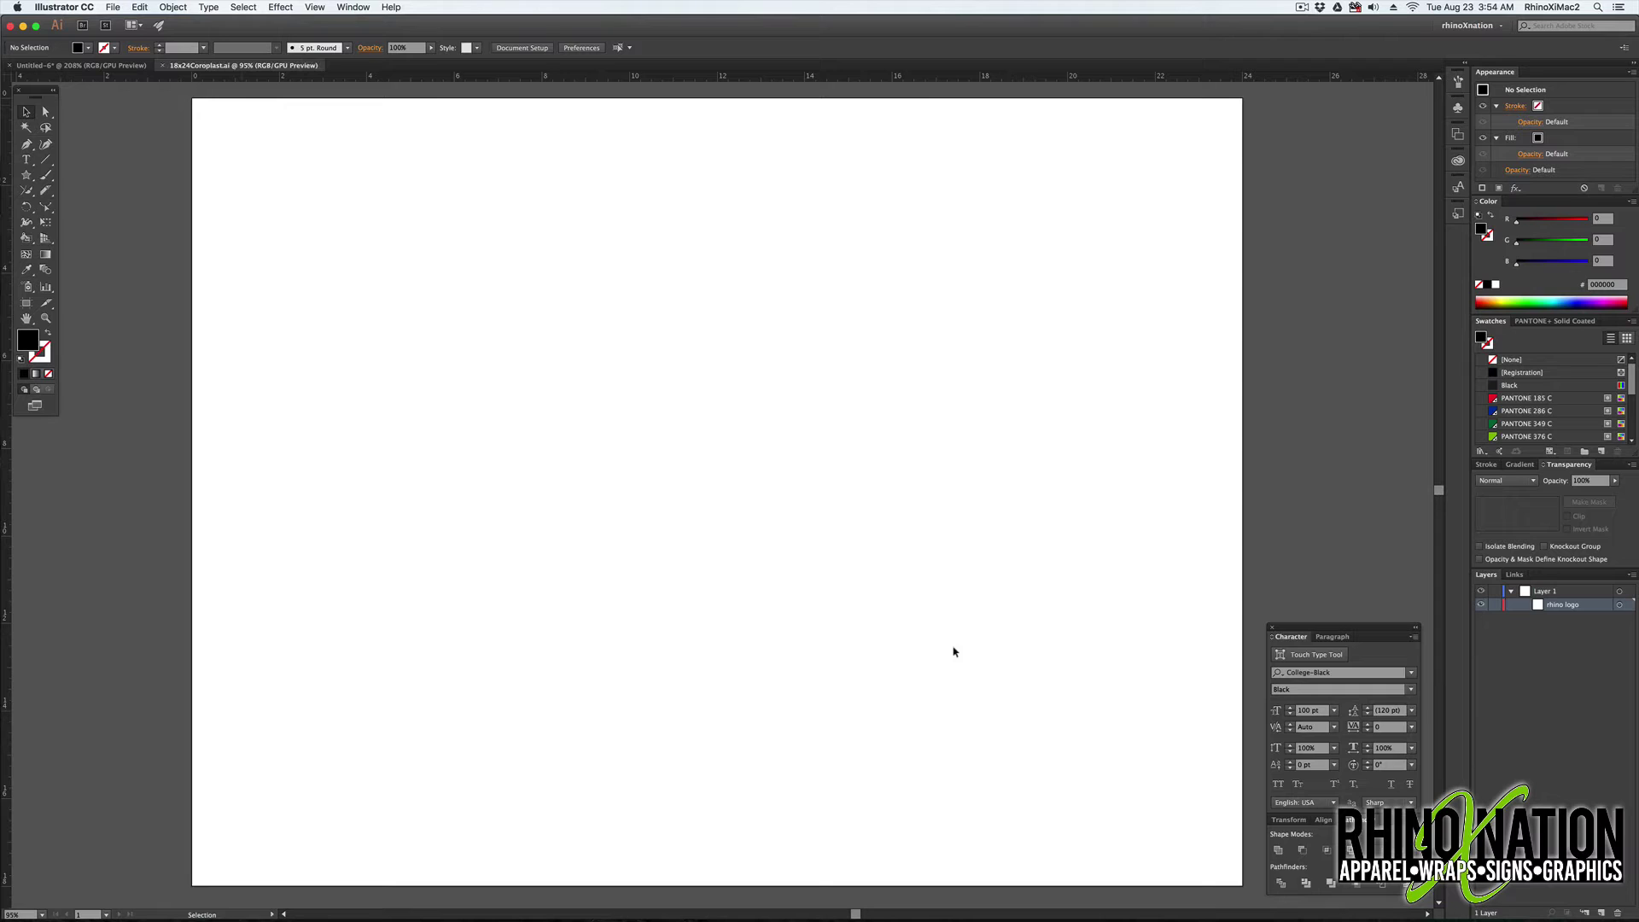
- Close the 18x24Coroplast document, then quit and relaunch Illustrator
{"action": "key", "text": "super+w"}
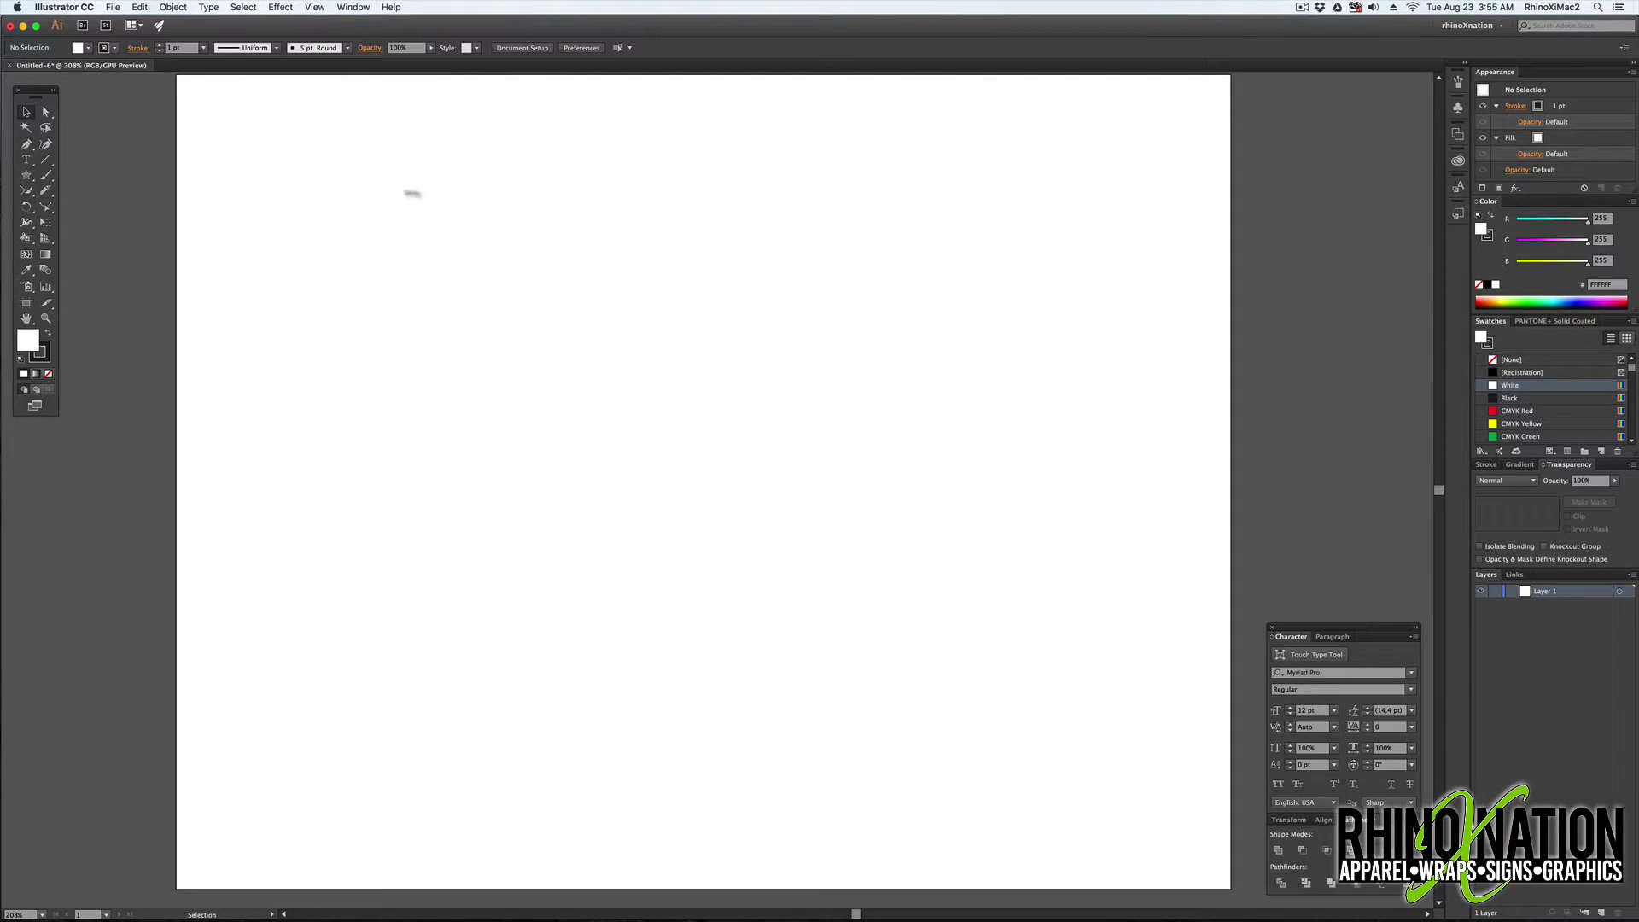
{"action": "left_click", "coordinate": [115, 5]}
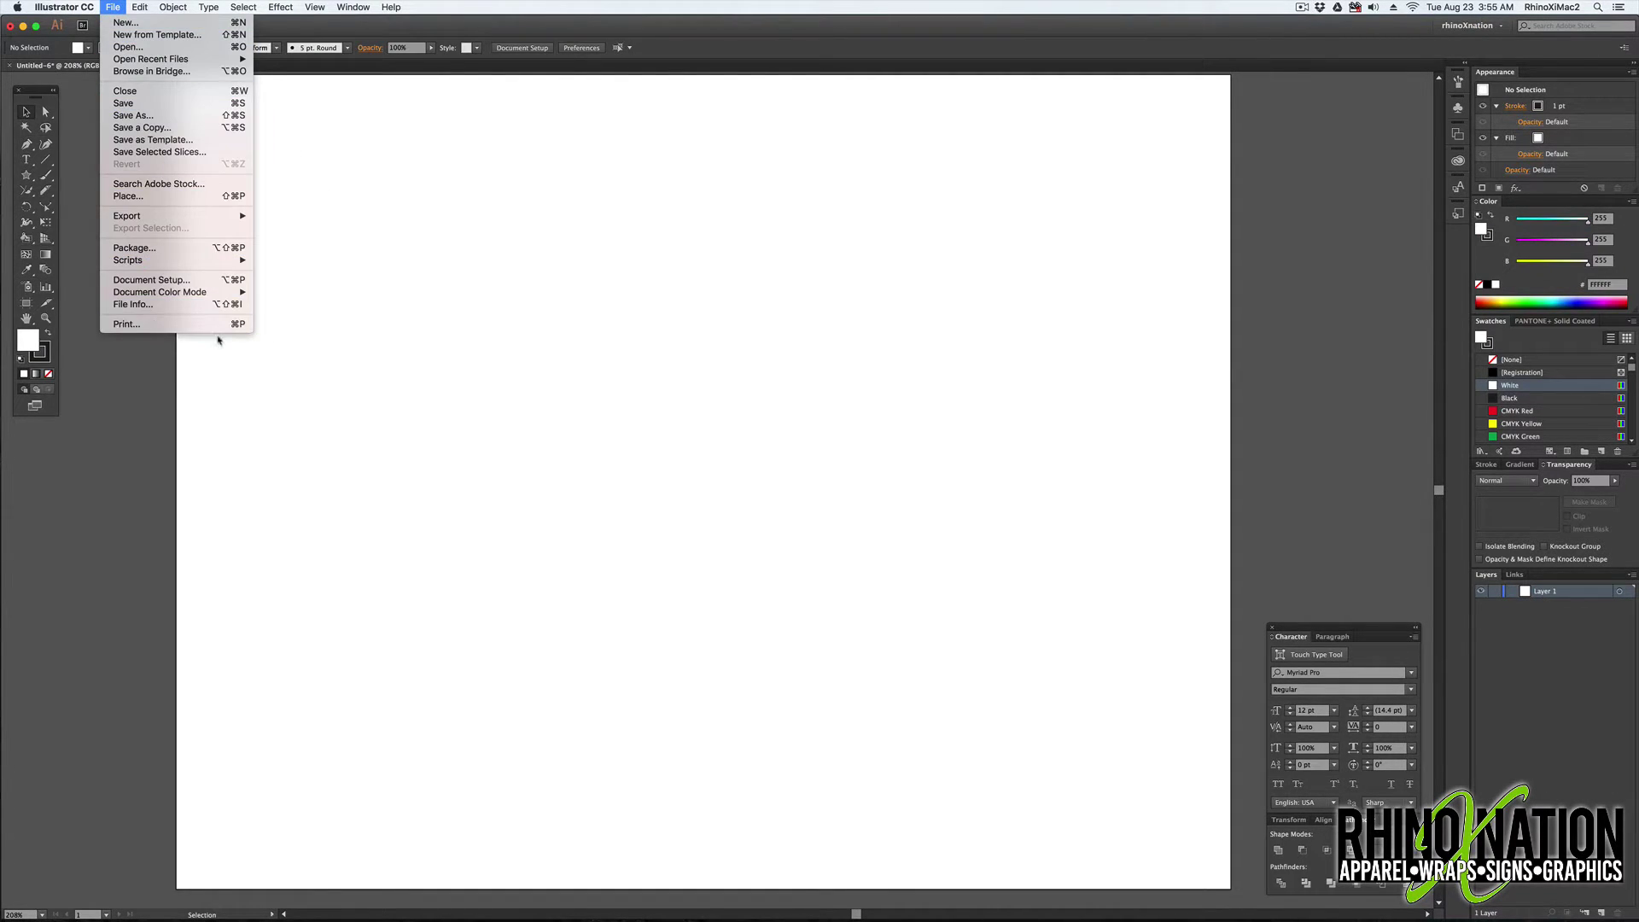
{"action": "key", "text": "super+q"}
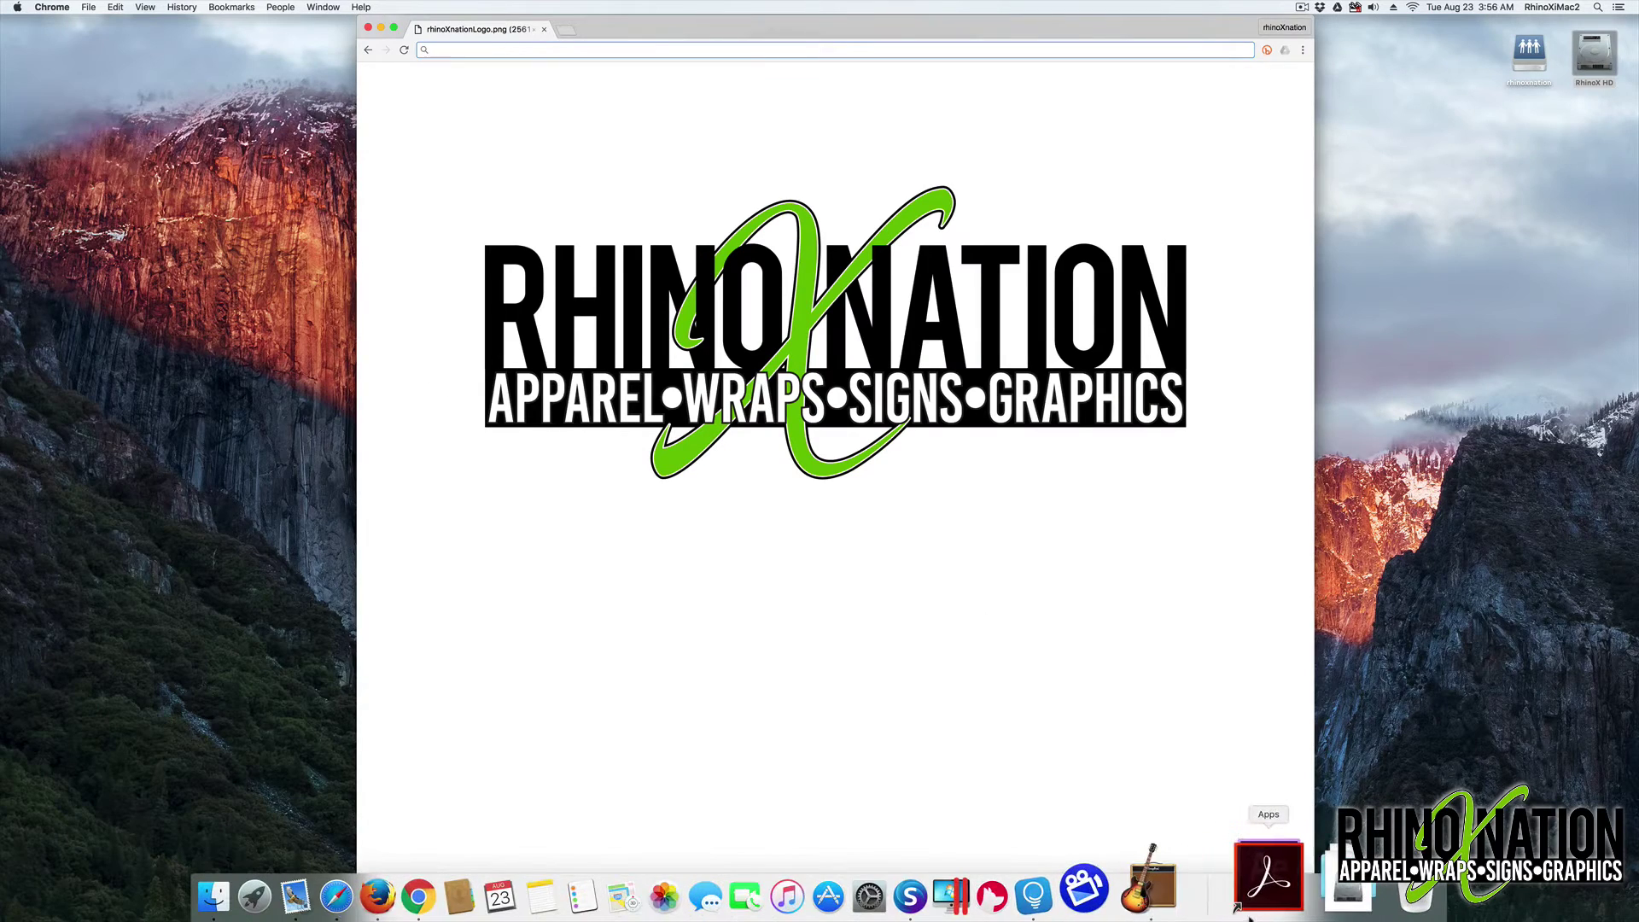
{"action": "left_click", "coordinate": [1268, 875]}
{"action": "left_click", "coordinate": [1354, 533]}
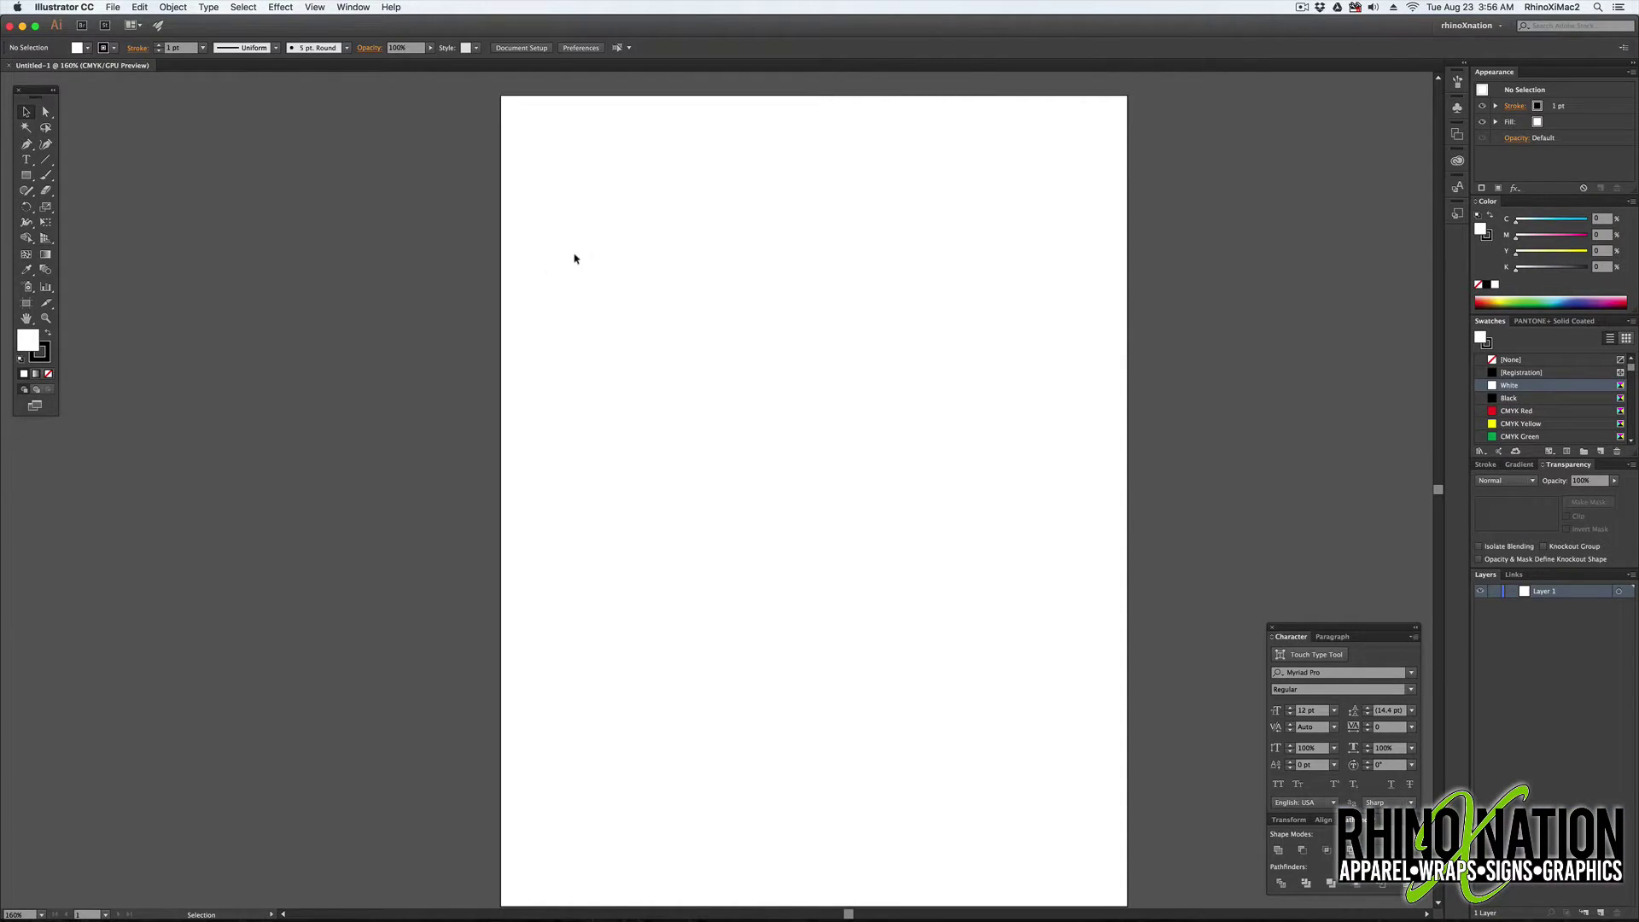
- Create a new document from the 18x24Coroplast document profile, keeping the profile's settings
{"action": "left_click", "coordinate": [112, 7]}
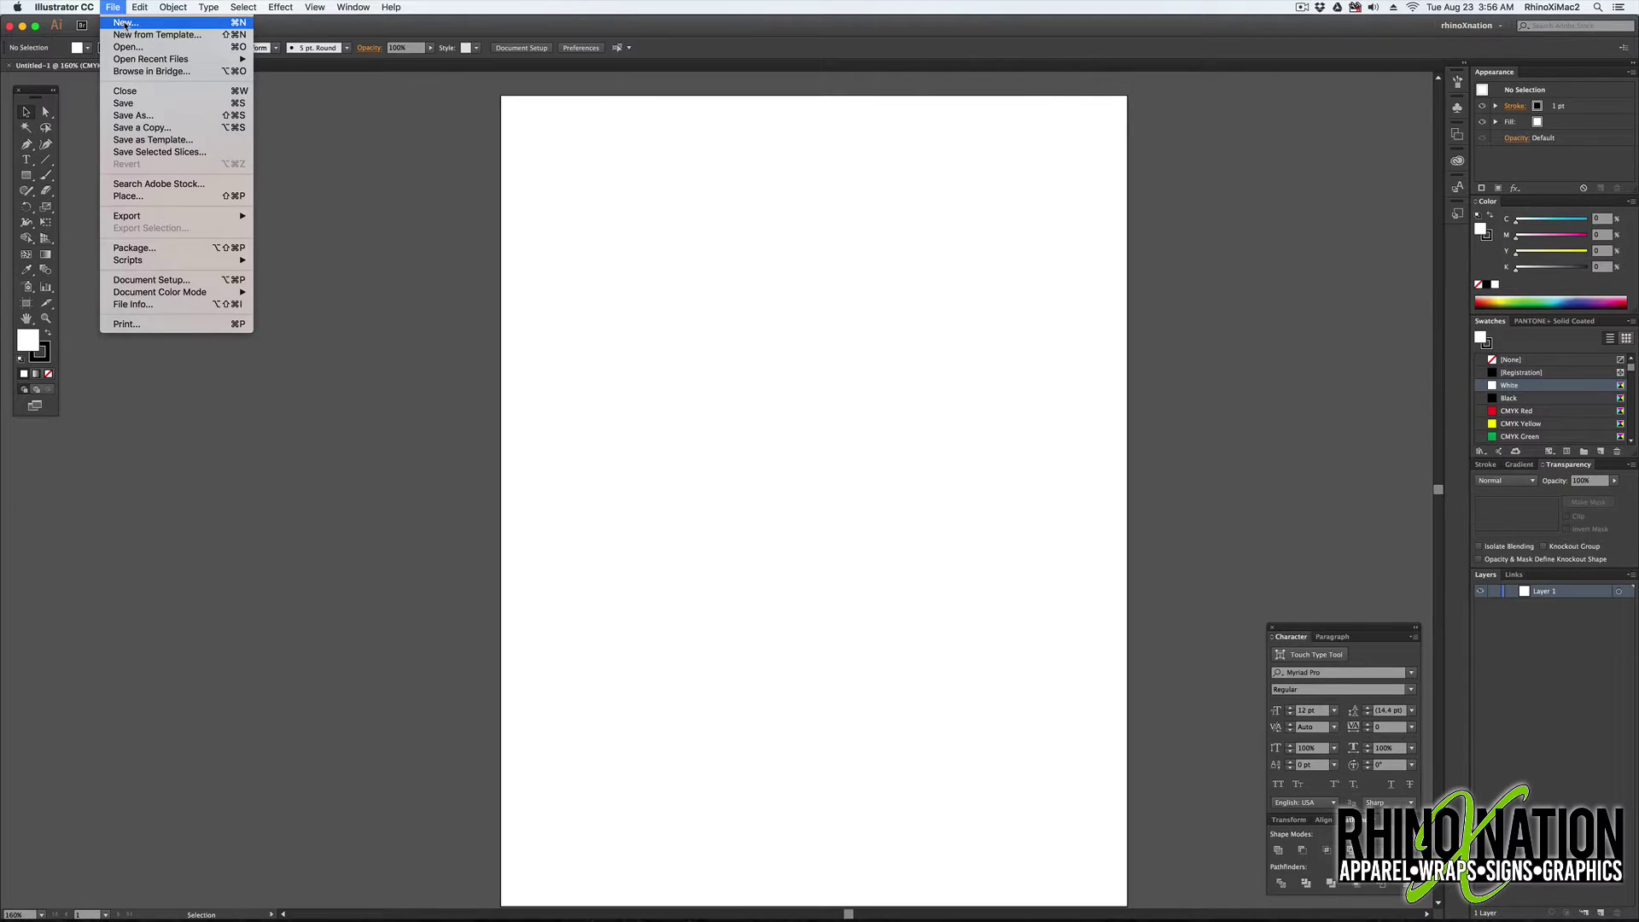
{"action": "left_click", "coordinate": [128, 25]}
{"action": "left_click", "coordinate": [773, 376]}
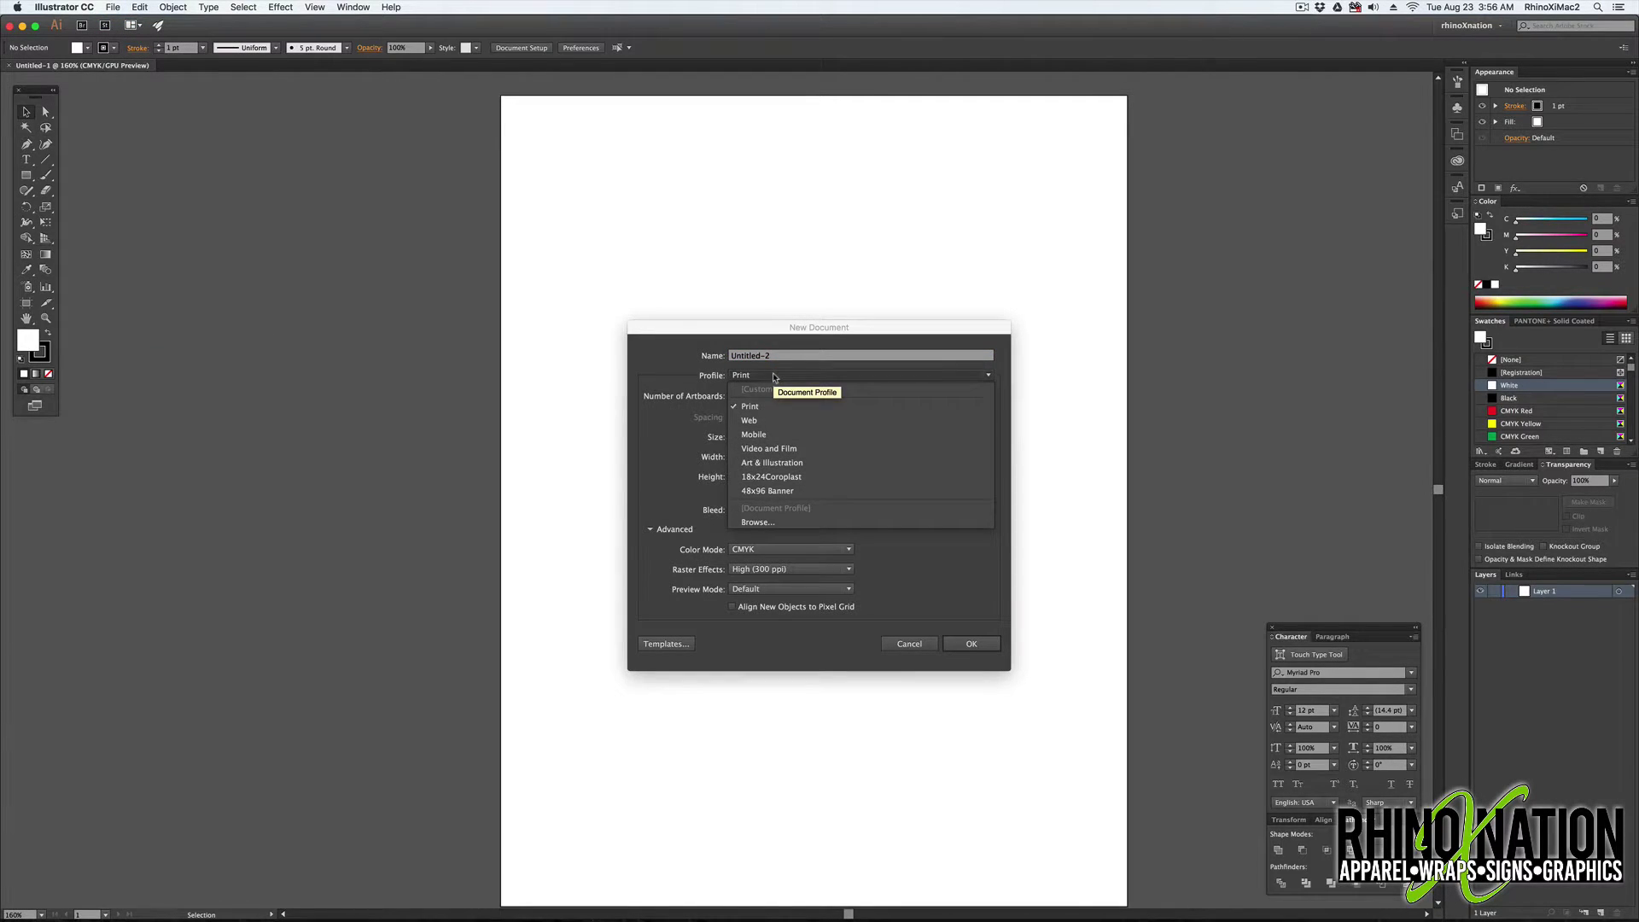
{"action": "left_click", "coordinate": [784, 481]}
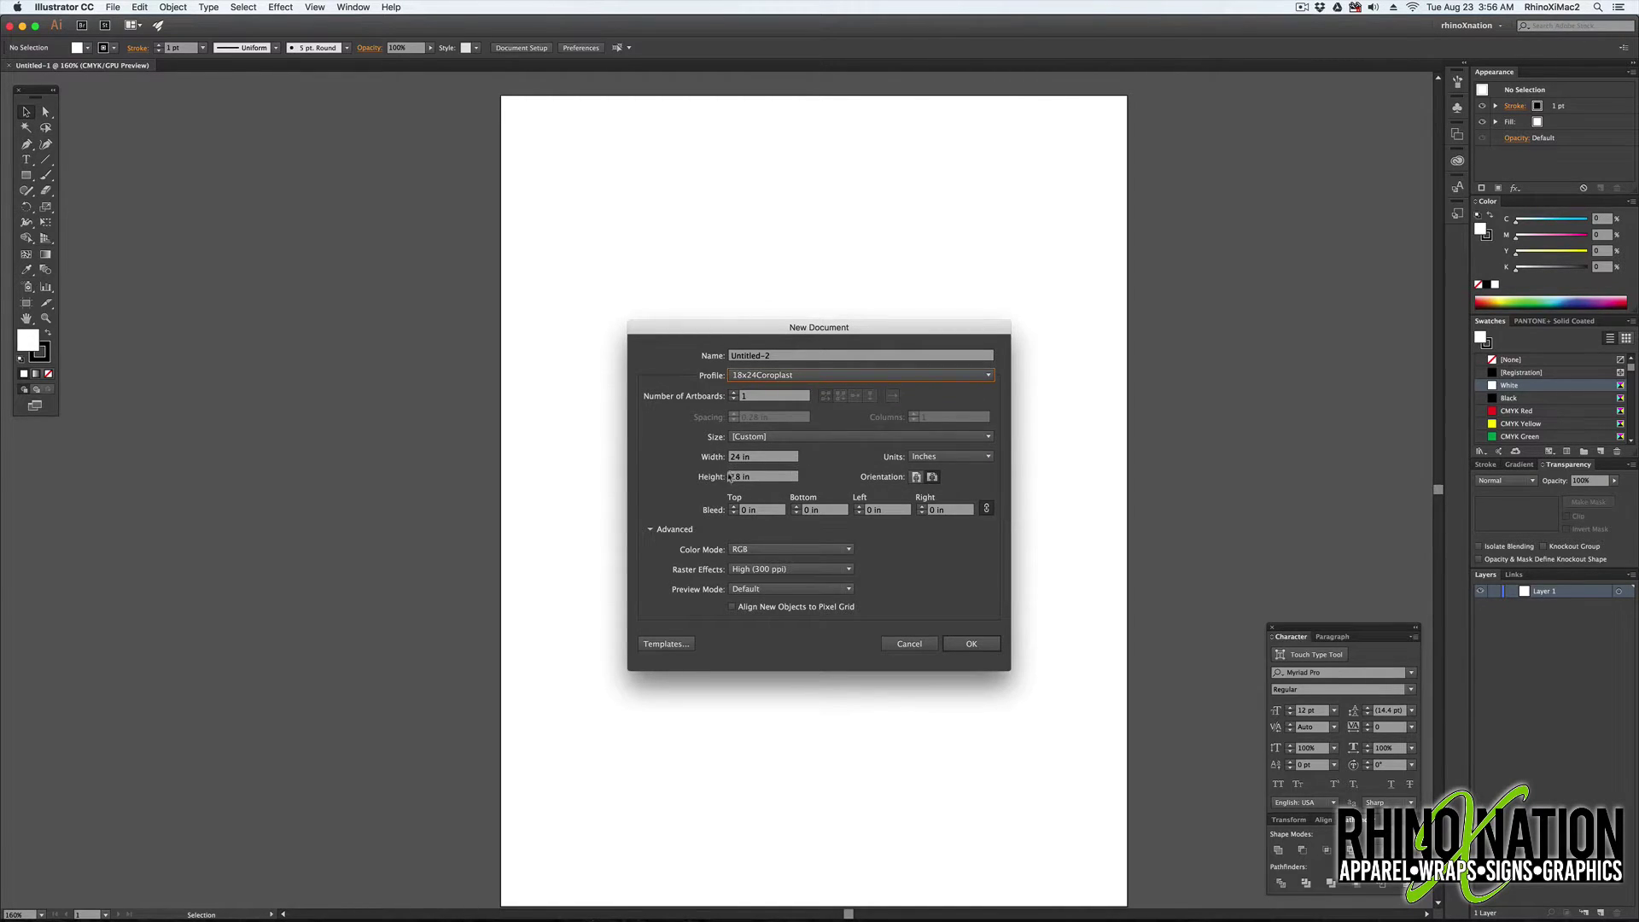
{"action": "left_click", "coordinate": [964, 647]}
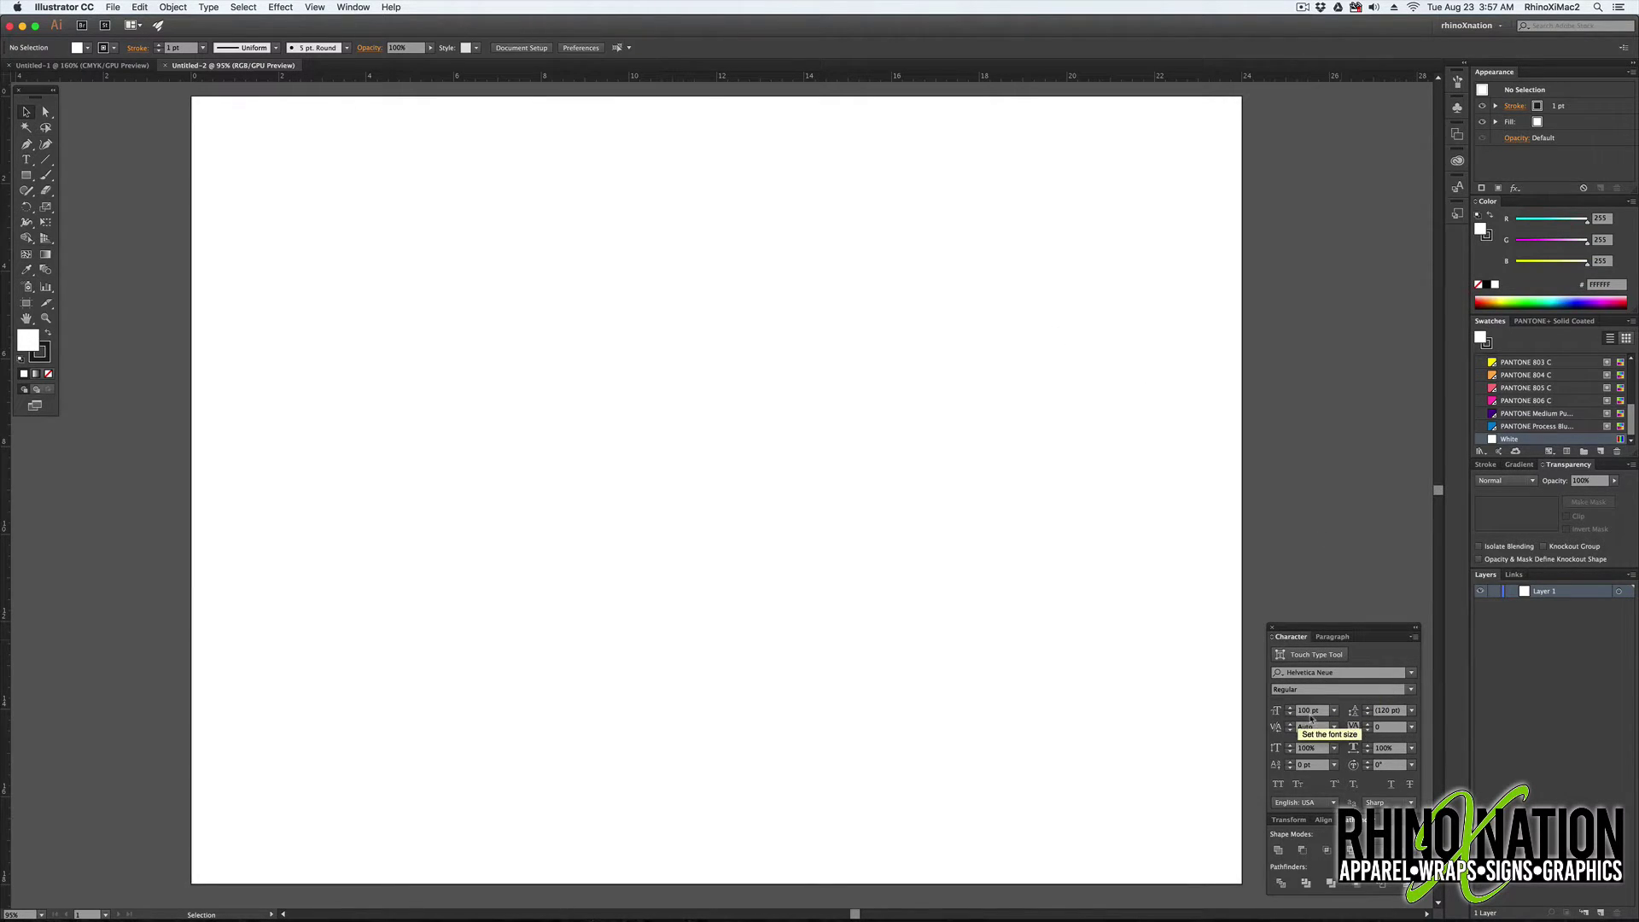
- Place an instance of the rhino logo symbol in the artboard's upper middle and look through the document's PANTONE swatches
{"action": "left_click", "coordinate": [1458, 108]}
{"action": "left_click_drag", "start_coordinate": [1312, 145], "coordinate": [722, 292]}
{"action": "left_click", "coordinate": [1016, 358]}
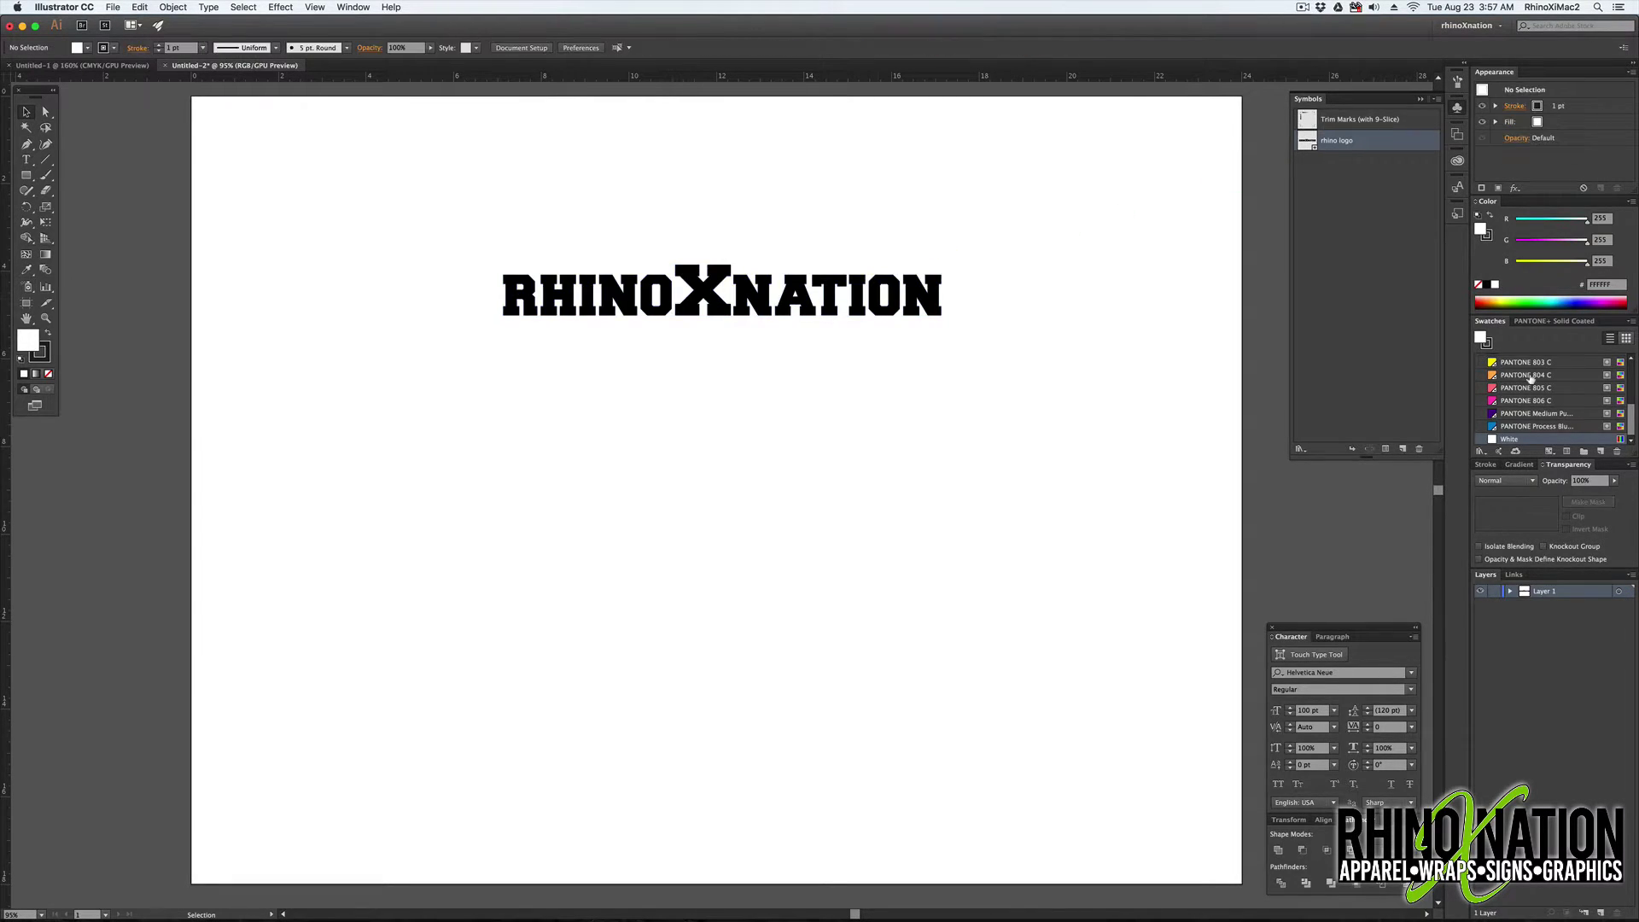
{"action": "scroll", "coordinate": [1530, 391], "scroll_direction": "up", "scroll_amount": 3}
{"action": "scroll", "coordinate": [1531, 392], "scroll_direction": "down", "scroll_amount": 4}
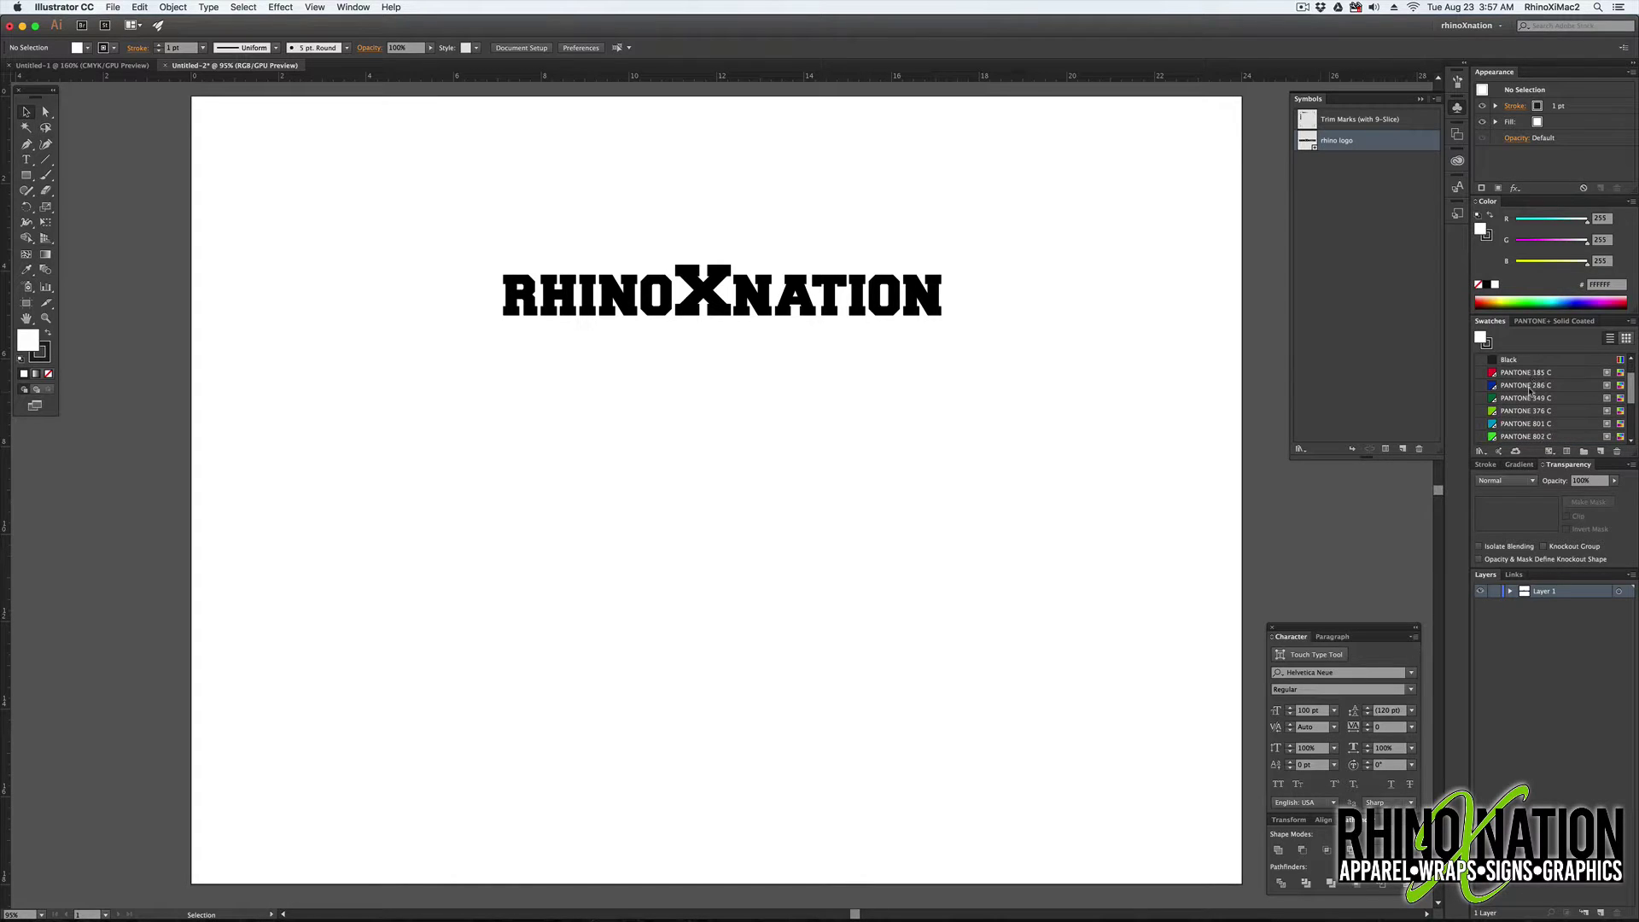
{"action": "scroll", "coordinate": [1511, 410], "scroll_direction": "up", "scroll_amount": 5}
{"action": "scroll", "coordinate": [1522, 385], "scroll_direction": "down", "scroll_amount": 3}
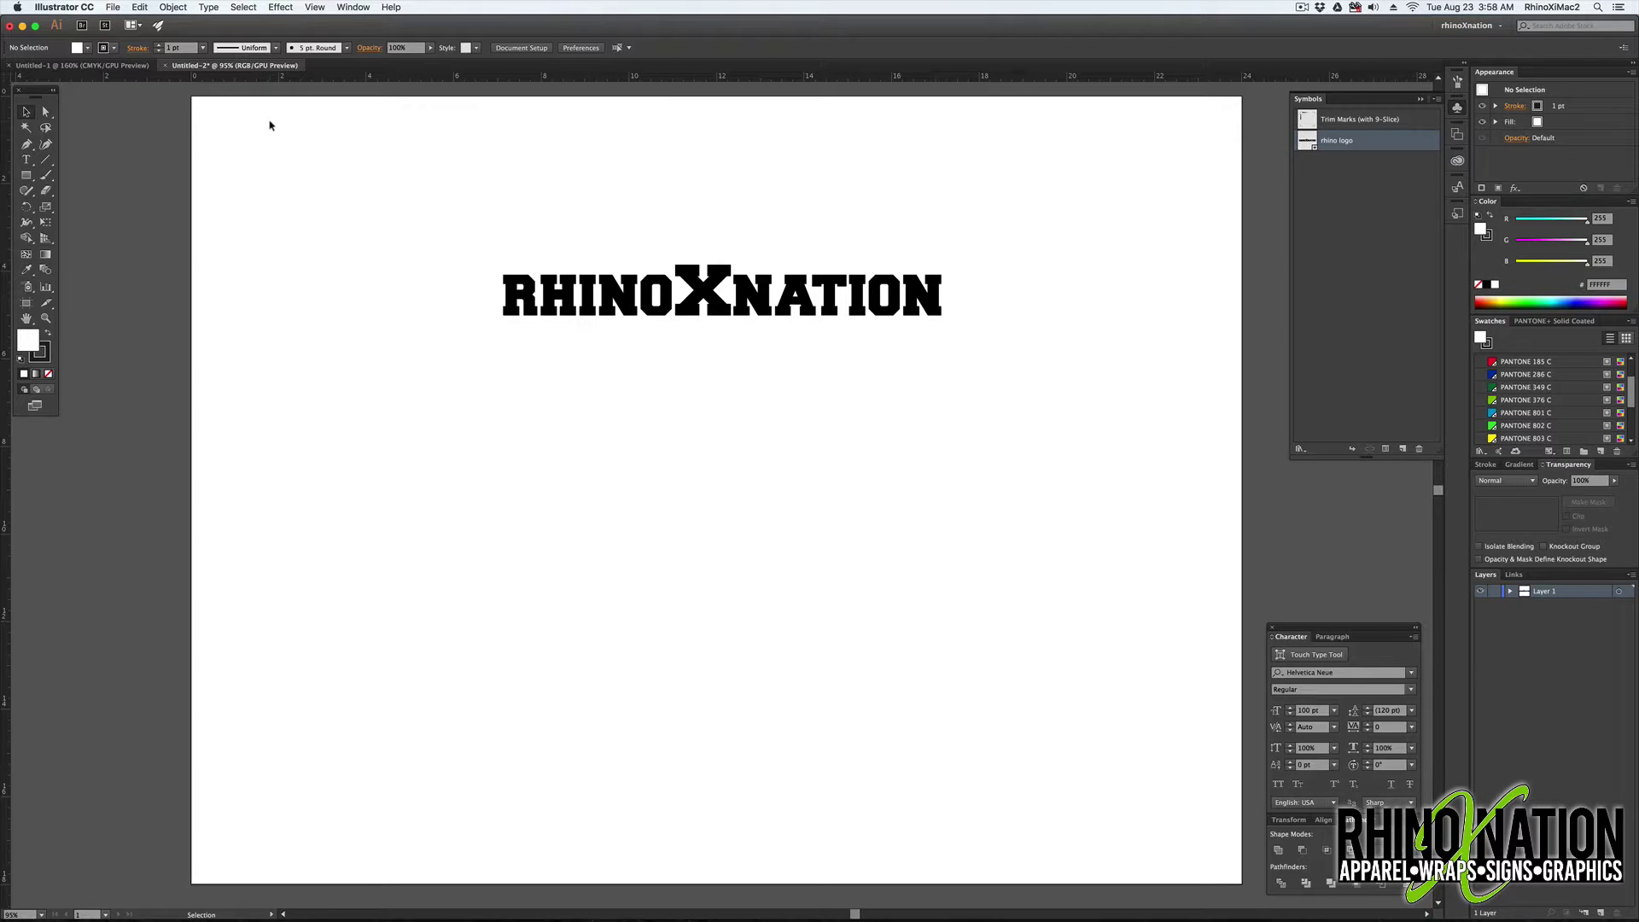
- Move the logo instance closer to the artboard's upper edge, then delete it
{"action": "left_click_drag", "start_coordinate": [764, 303], "coordinate": [781, 181]}
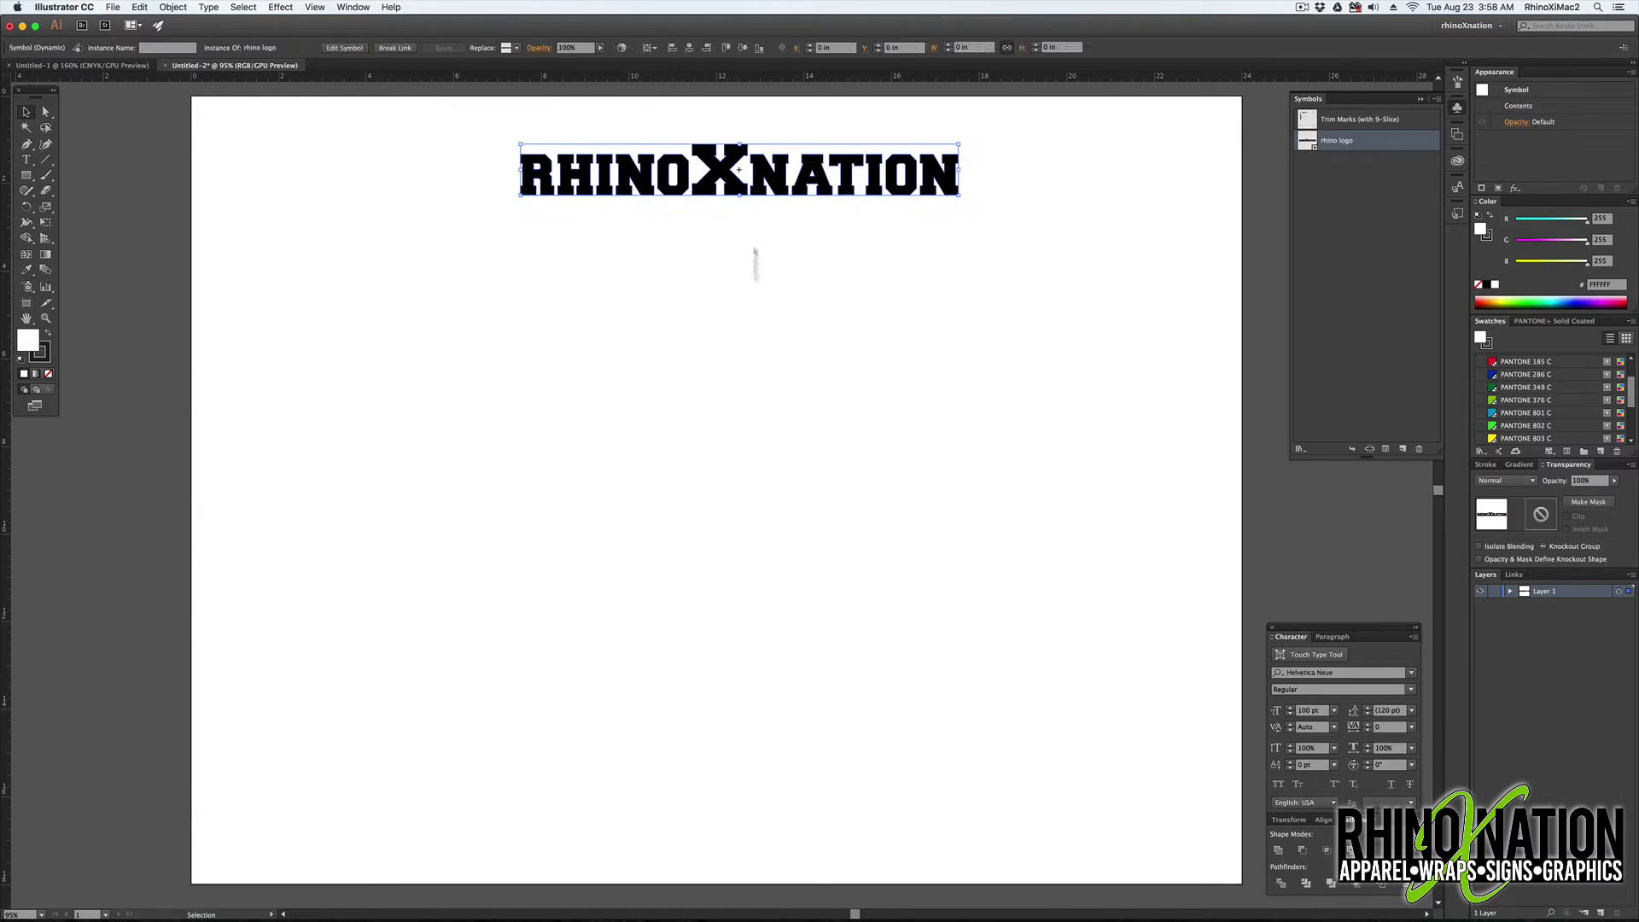
{"action": "left_click", "coordinate": [749, 345]}
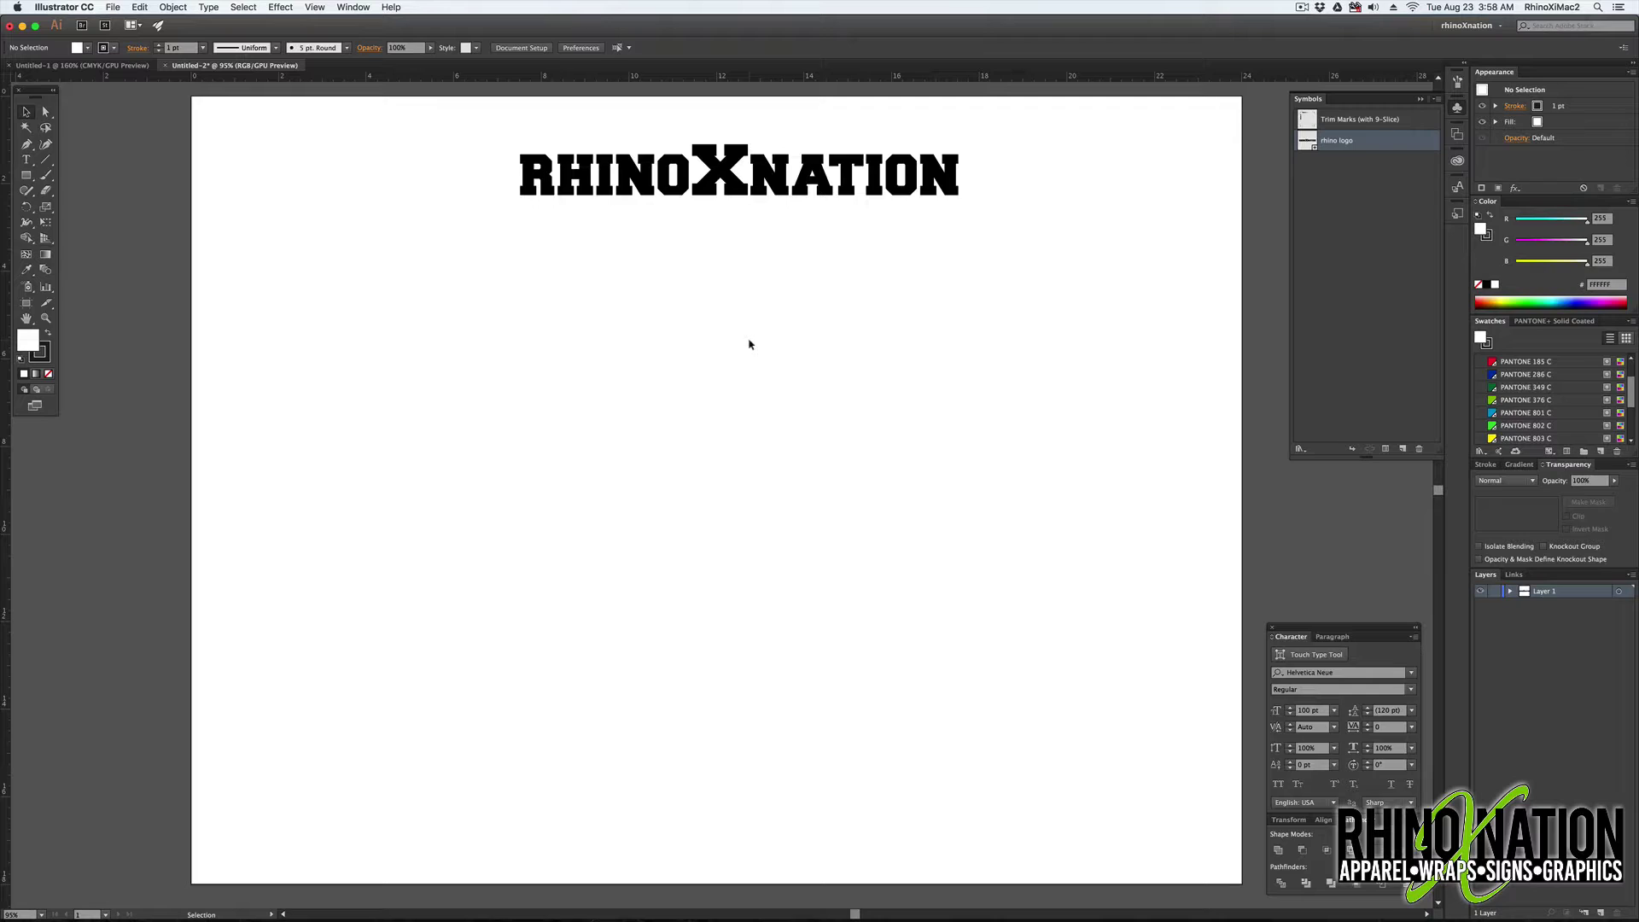
{"action": "left_click", "coordinate": [753, 188]}
{"action": "key", "text": "Delete"}
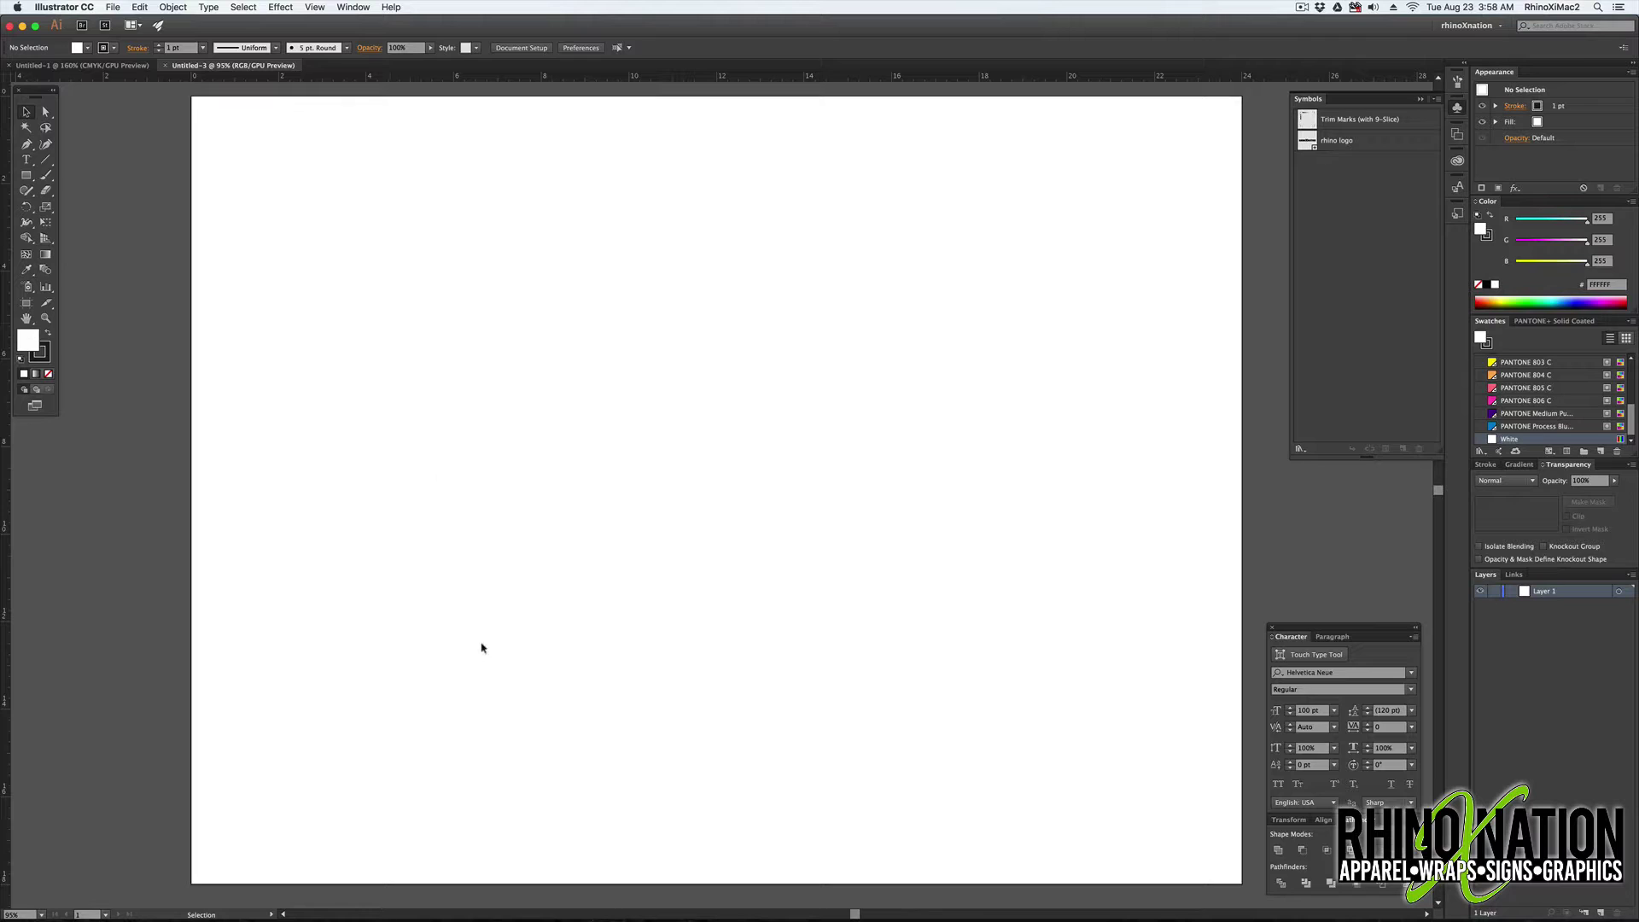
- Copy the phone outline from the open PDF document into a new 24 x 18 in document made from the profile
{"action": "left_click", "coordinate": [338, 77]}
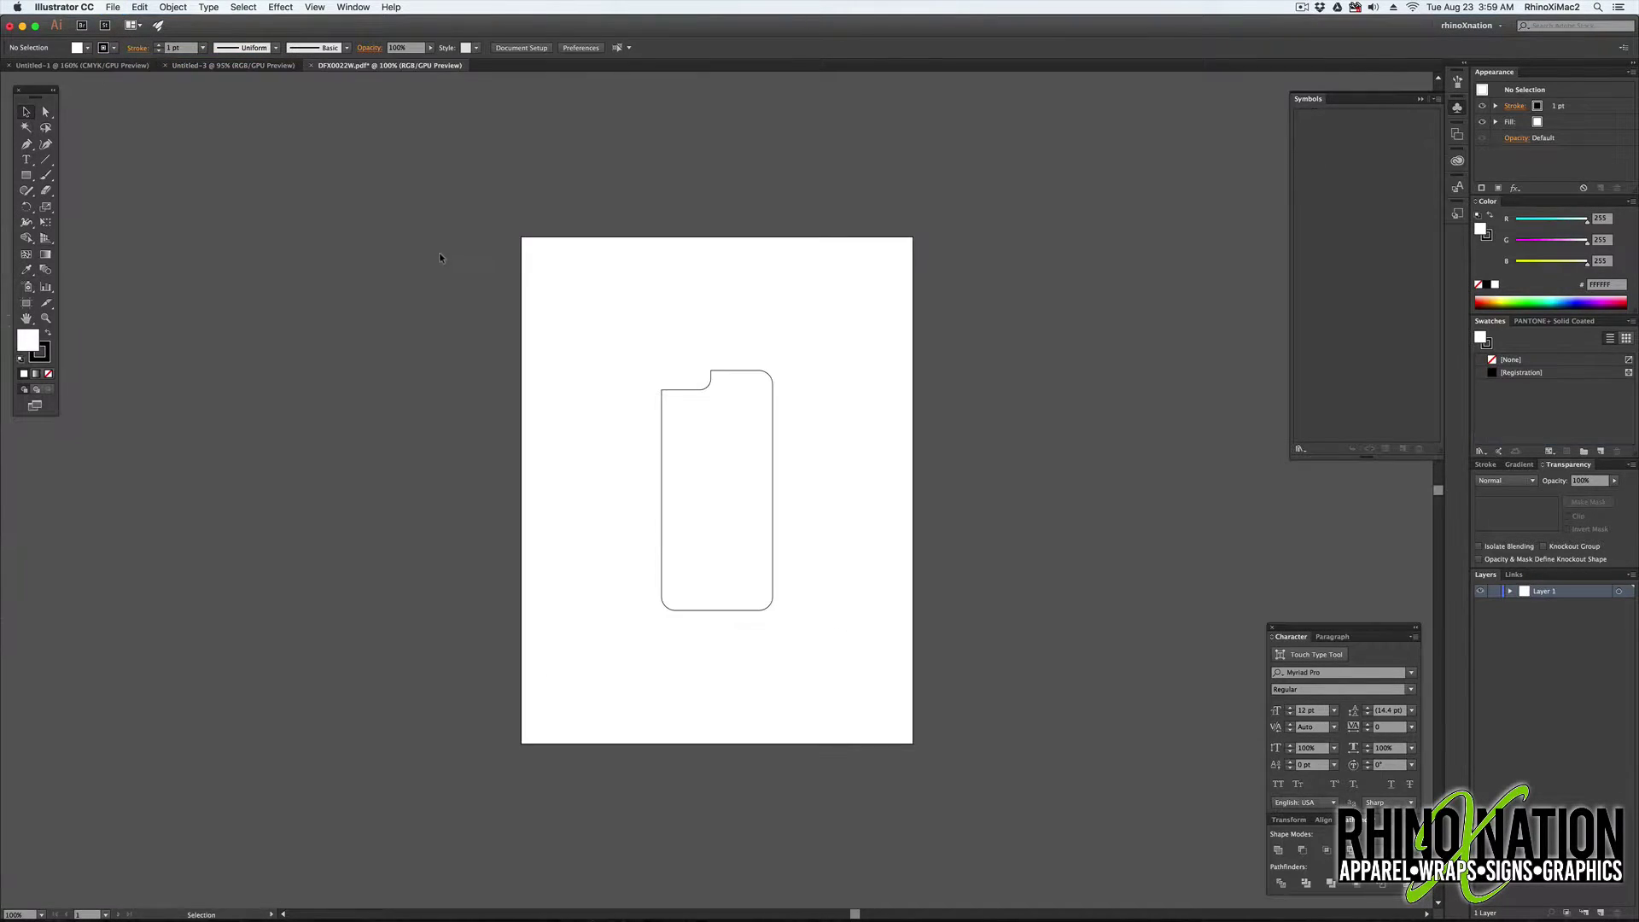
{"action": "left_click_drag", "start_coordinate": [636, 335], "coordinate": [877, 675]}
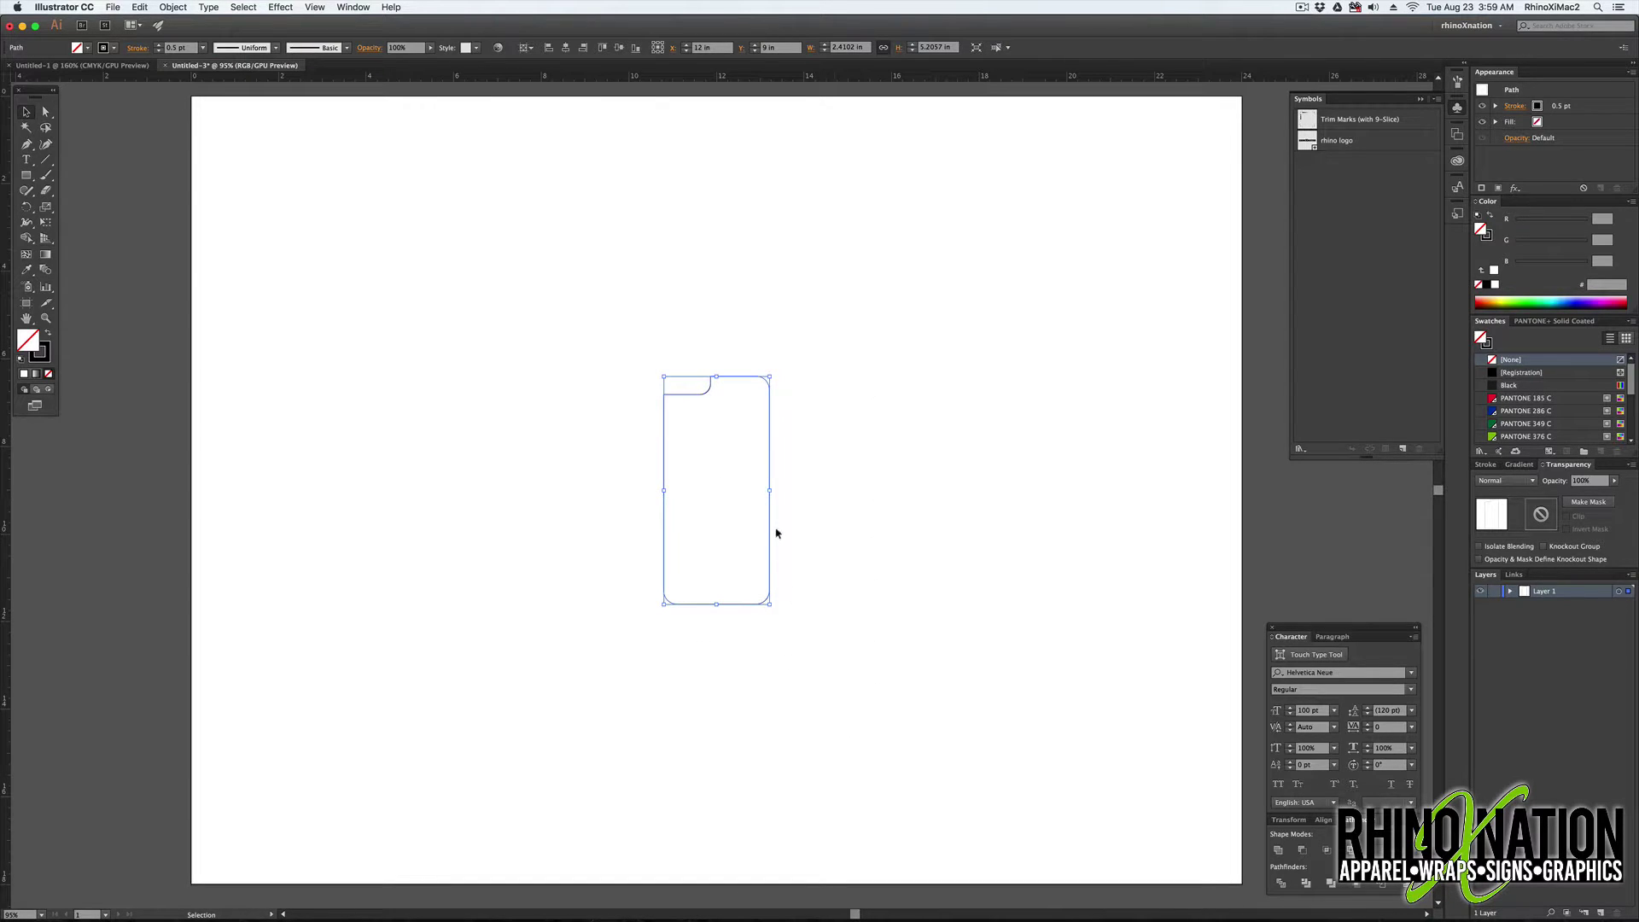
- Save the phone outline as a dynamic symbol named iphone 6 with export type Graphic, and delete the original outline
{"action": "left_click_drag", "start_coordinate": [777, 533], "coordinate": [1322, 279]}
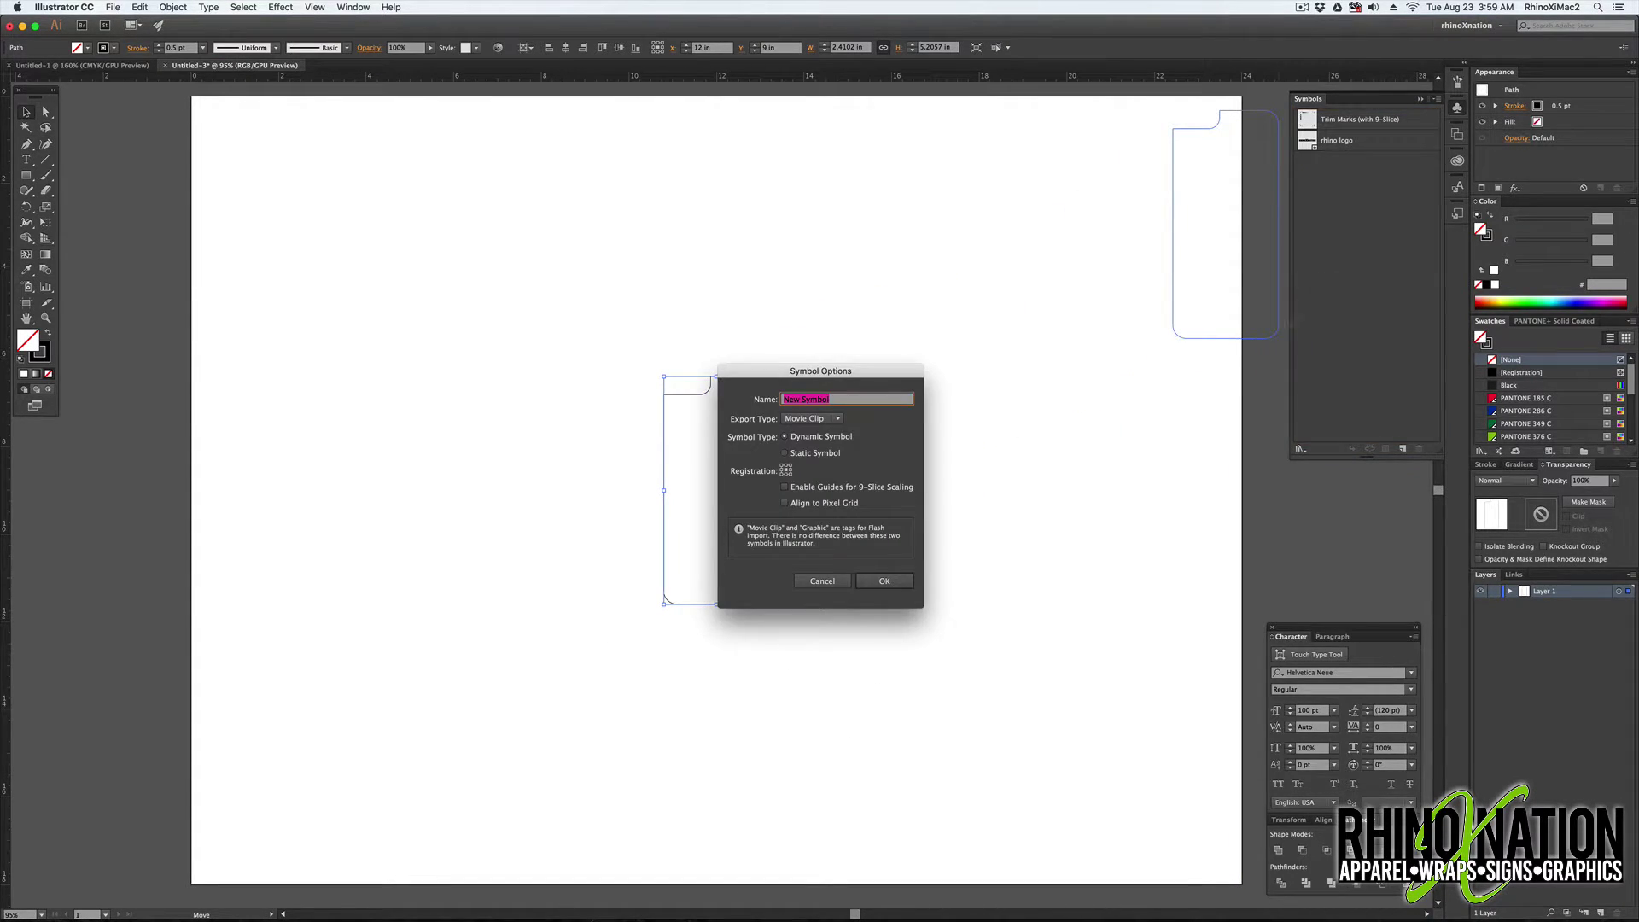
{"action": "key", "text": "BackSpace"}
{"action": "type", "text": "iphone"}
{"action": "left_click", "coordinate": [811, 418]}
{"action": "left_click", "coordinate": [815, 438]}
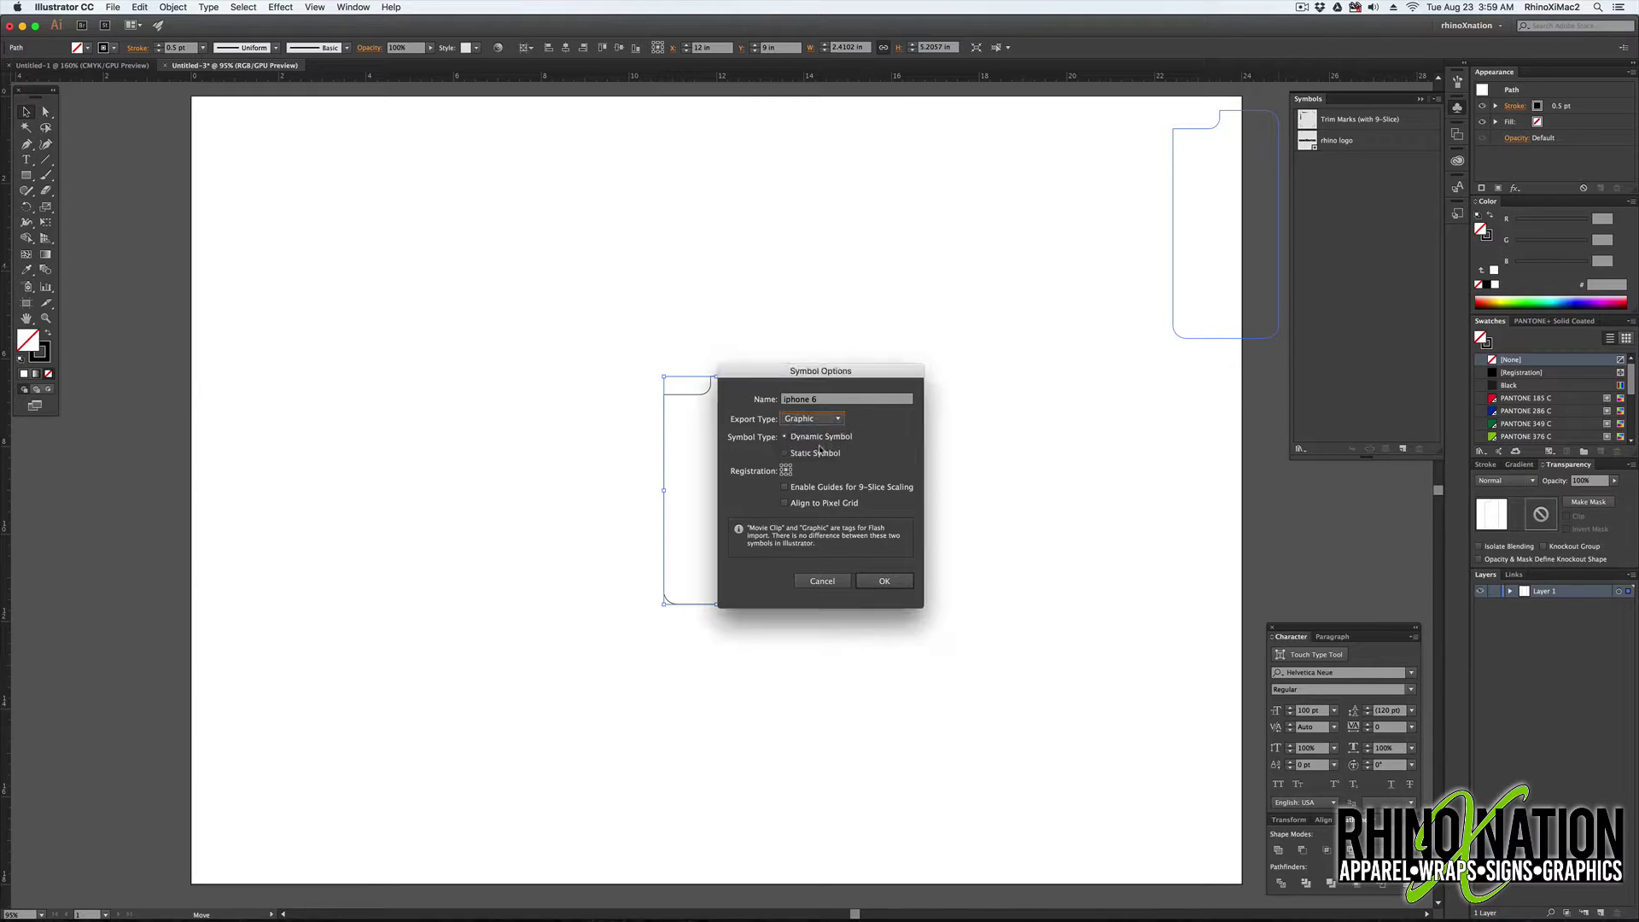
{"action": "left_click", "coordinate": [890, 586]}
{"action": "key", "text": "Delete"}
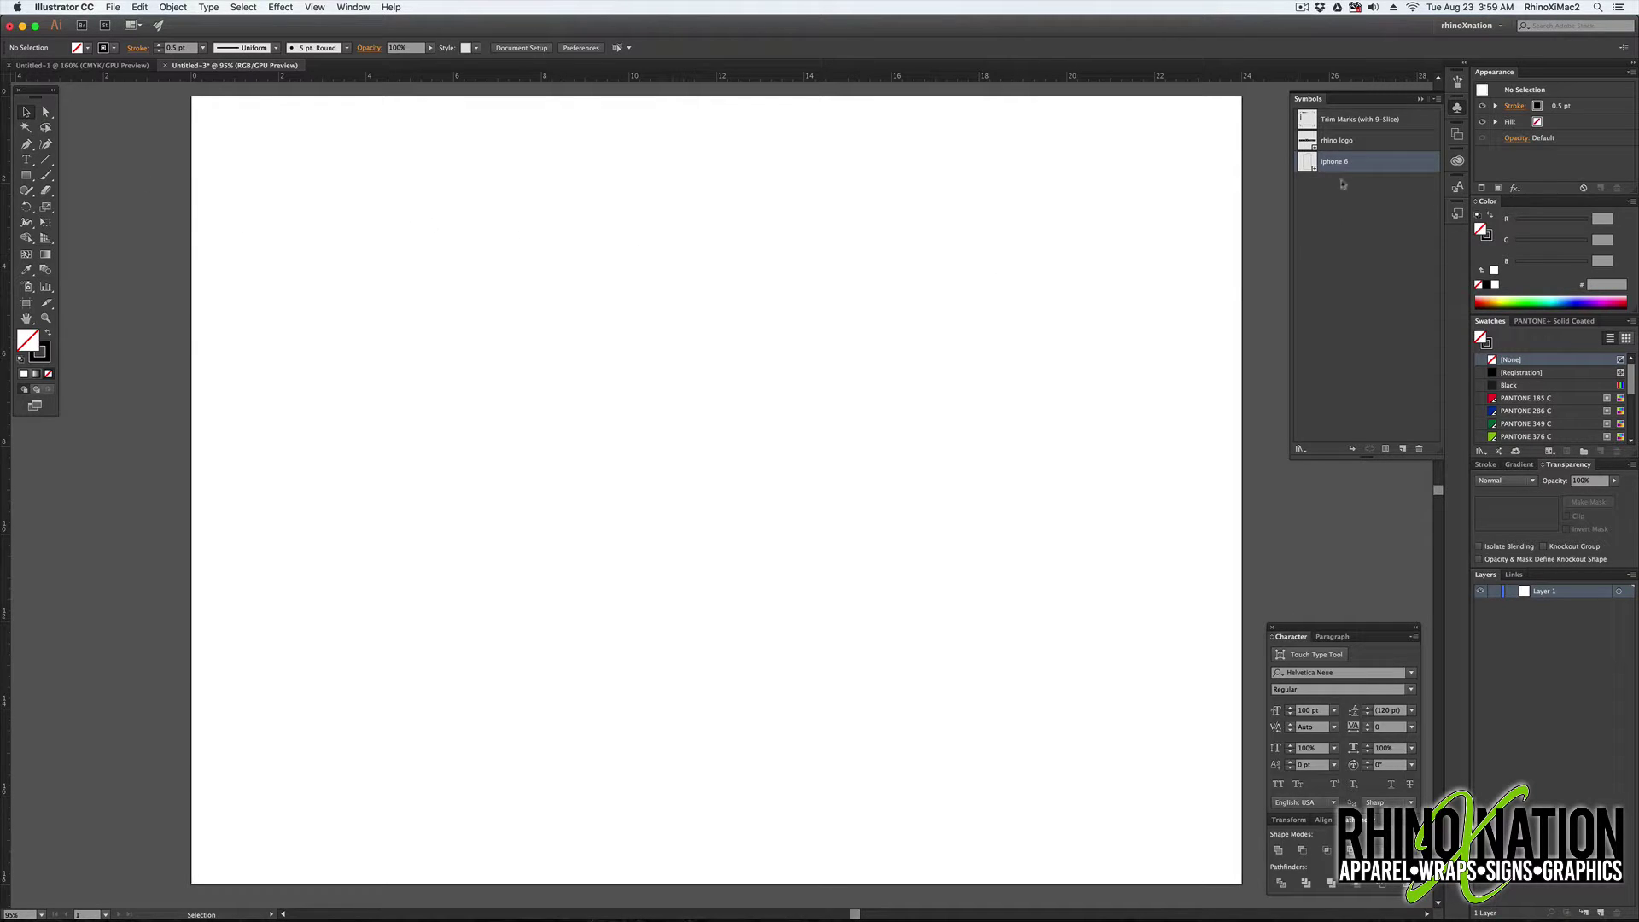
- Place an instance of the iphone 6 symbol on the left part of the artboard and deselect it
{"action": "left_click_drag", "start_coordinate": [1334, 162], "coordinate": [752, 445]}
{"action": "left_click_drag", "start_coordinate": [786, 340], "coordinate": [487, 367]}
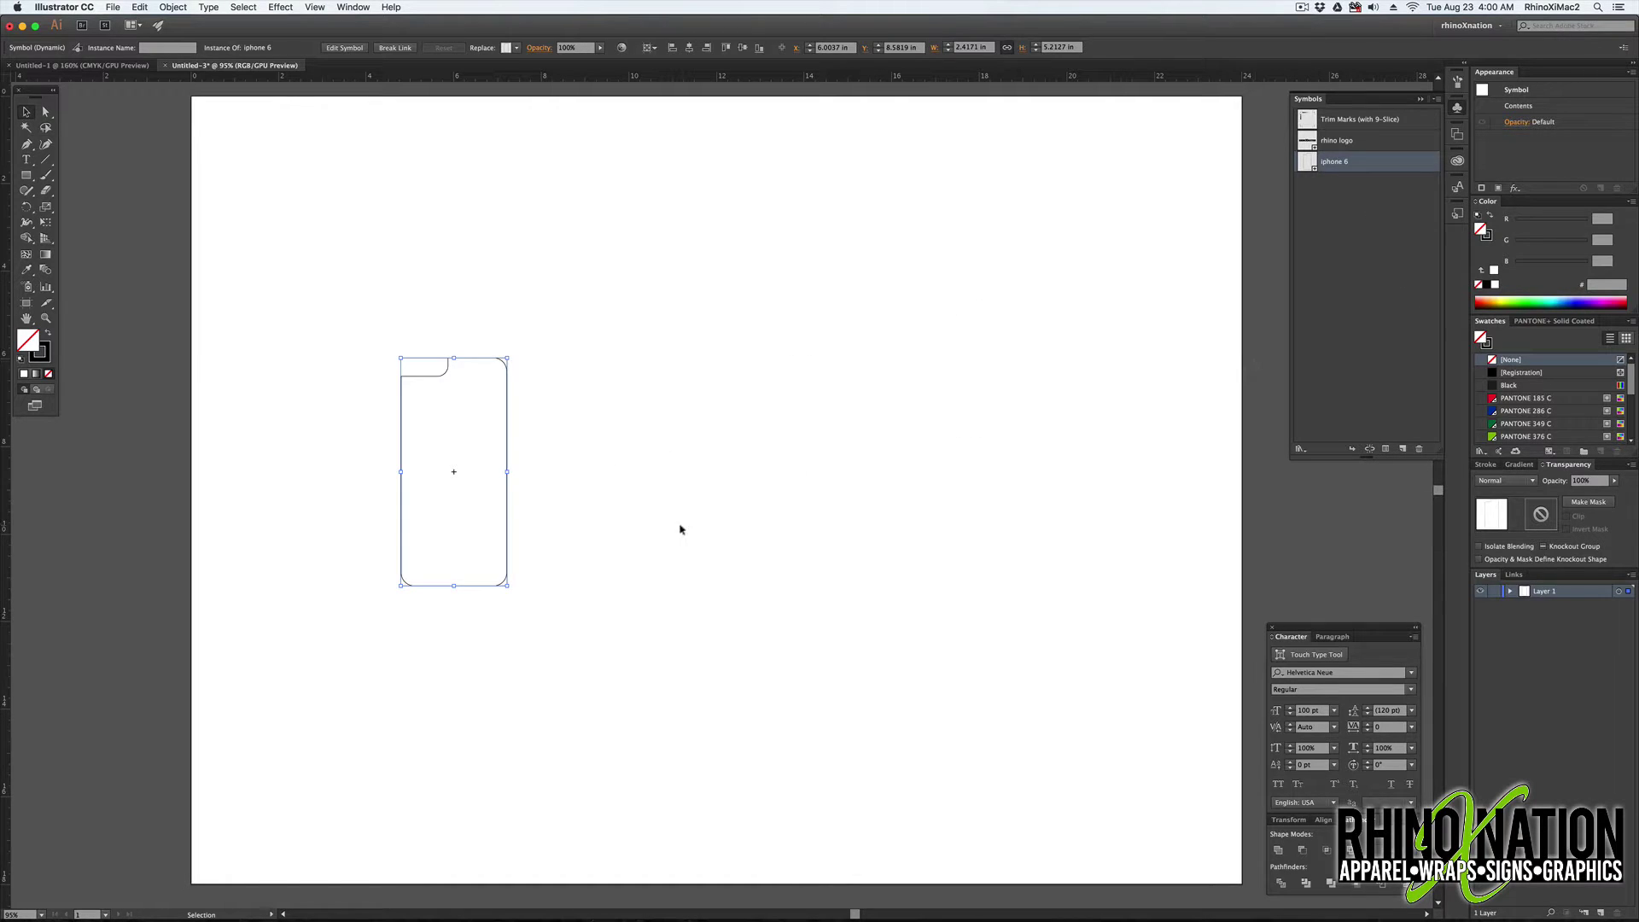
{"action": "left_click", "coordinate": [731, 415]}
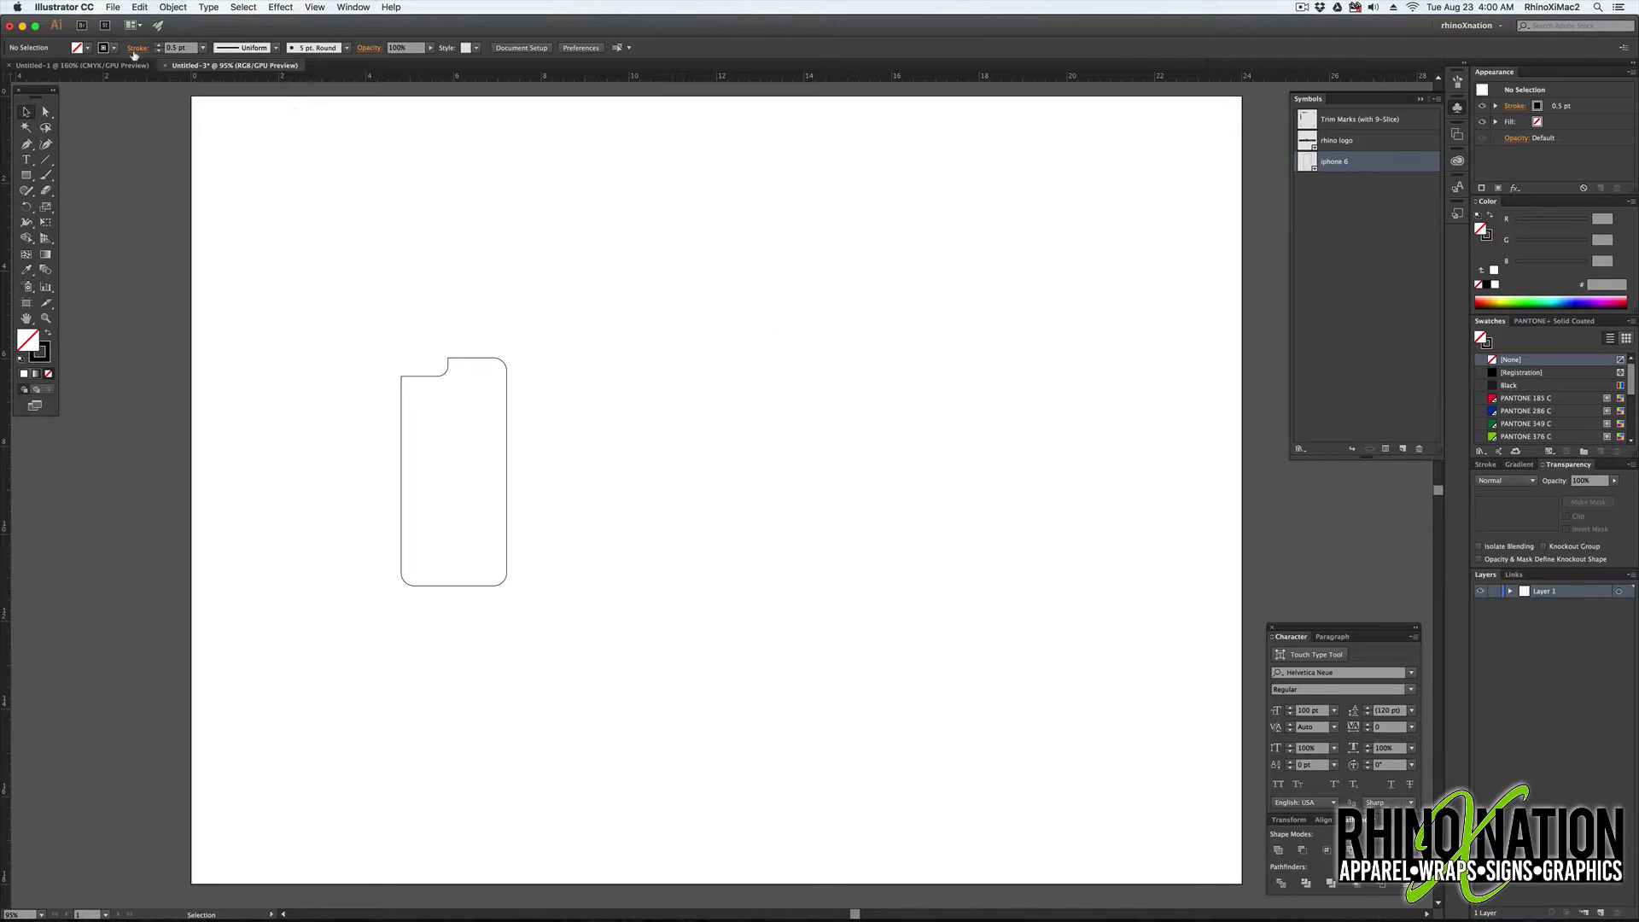
{"action": "left_click", "coordinate": [114, 7]}
{"action": "left_click", "coordinate": [116, 5]}
{"action": "left_click", "coordinate": [115, 6]}
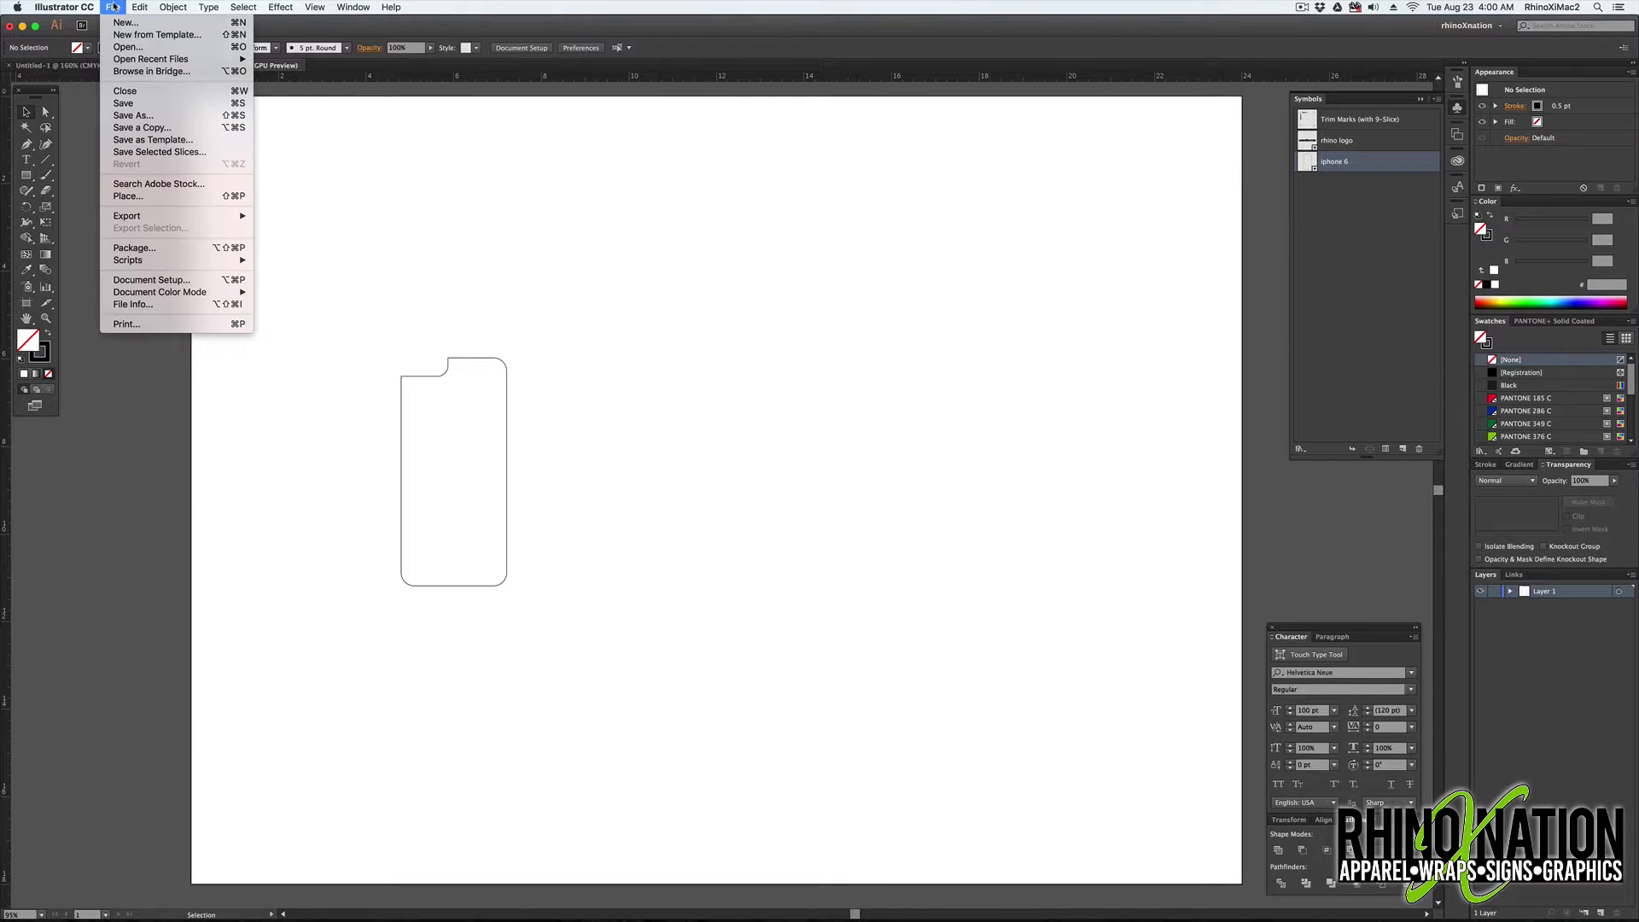
{"action": "left_click", "coordinate": [114, 7]}
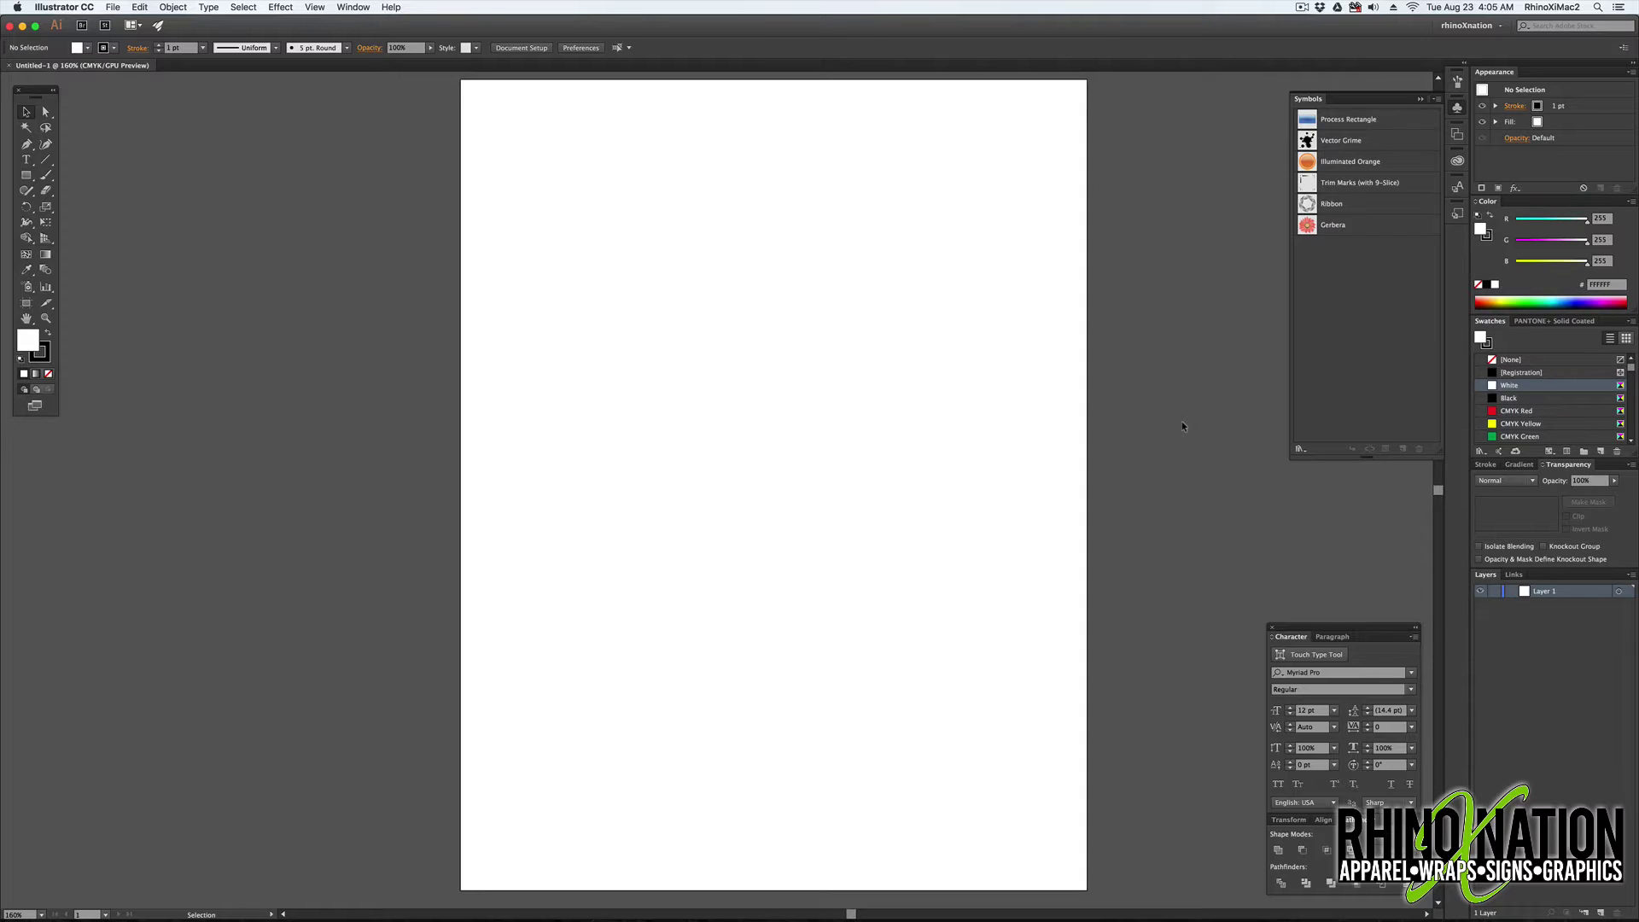
- Start a new document with a width of 60 in and a height of 36 in
{"action": "left_click", "coordinate": [113, 7]}
{"action": "left_click", "coordinate": [128, 18]}
{"action": "type", "text": "60"}
{"action": "key", "text": "Tab"}
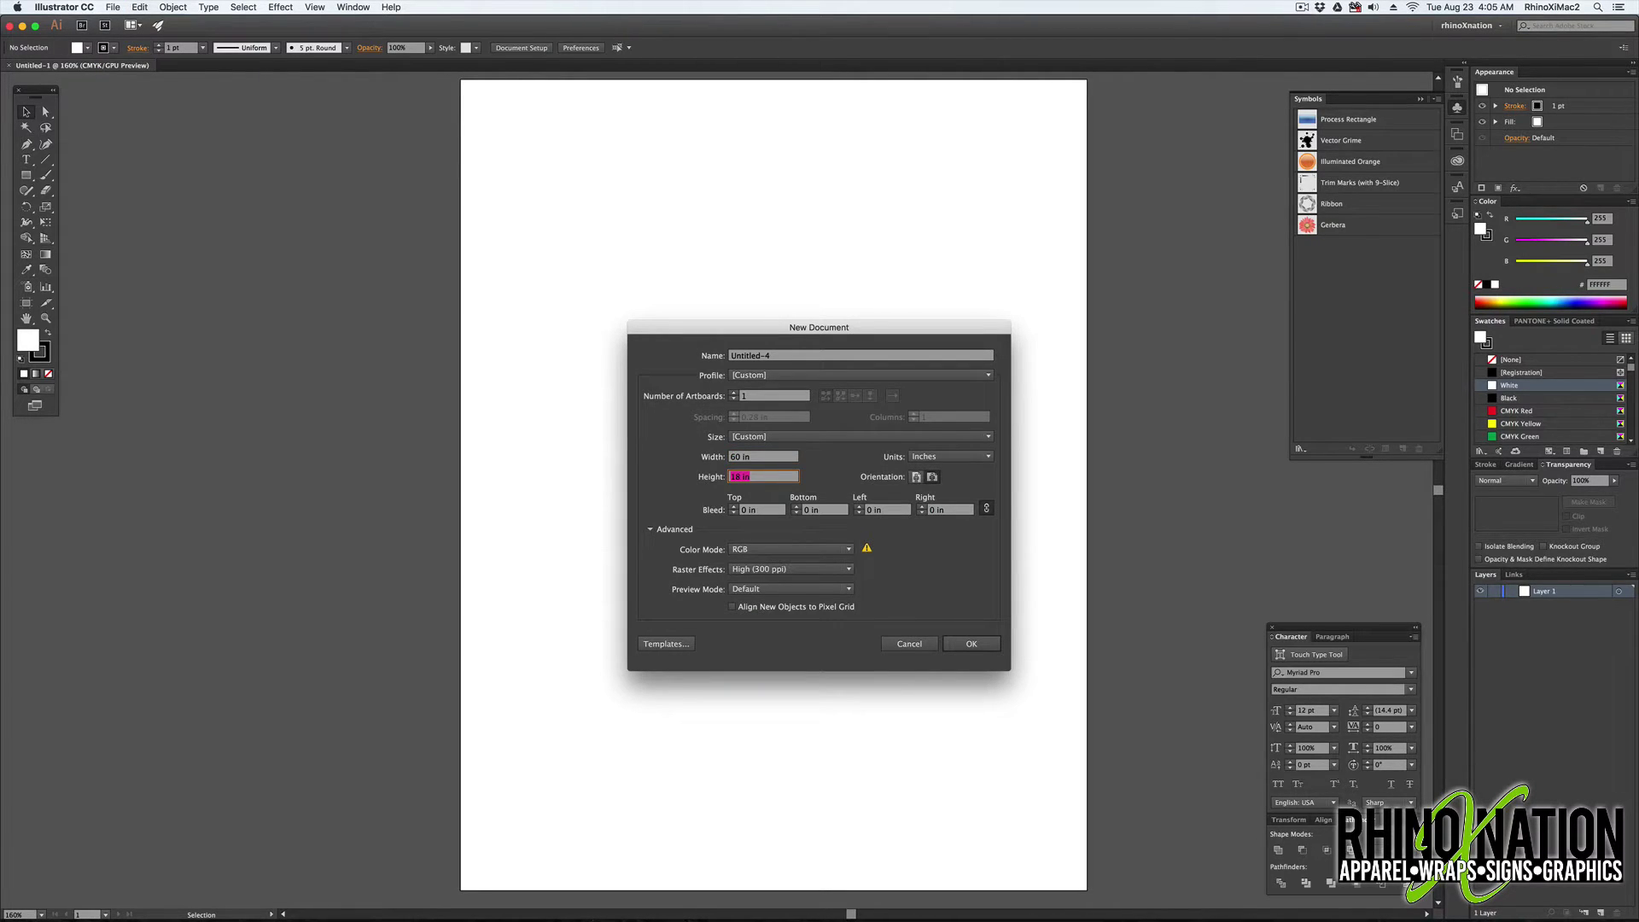
{"action": "type", "text": "3"}
{"action": "key", "text": "Tab"}
- Set the bleed to 1 in on all four sides and create the document
{"action": "left_click", "coordinate": [733, 507]}
{"action": "left_click", "coordinate": [732, 508]}
{"action": "left_click", "coordinate": [732, 507]}
{"action": "left_click", "coordinate": [732, 508]}
{"action": "left_click", "coordinate": [733, 507]}
{"action": "left_click", "coordinate": [732, 507]}
{"action": "left_click", "coordinate": [733, 507]}
{"action": "left_click", "coordinate": [733, 507]}
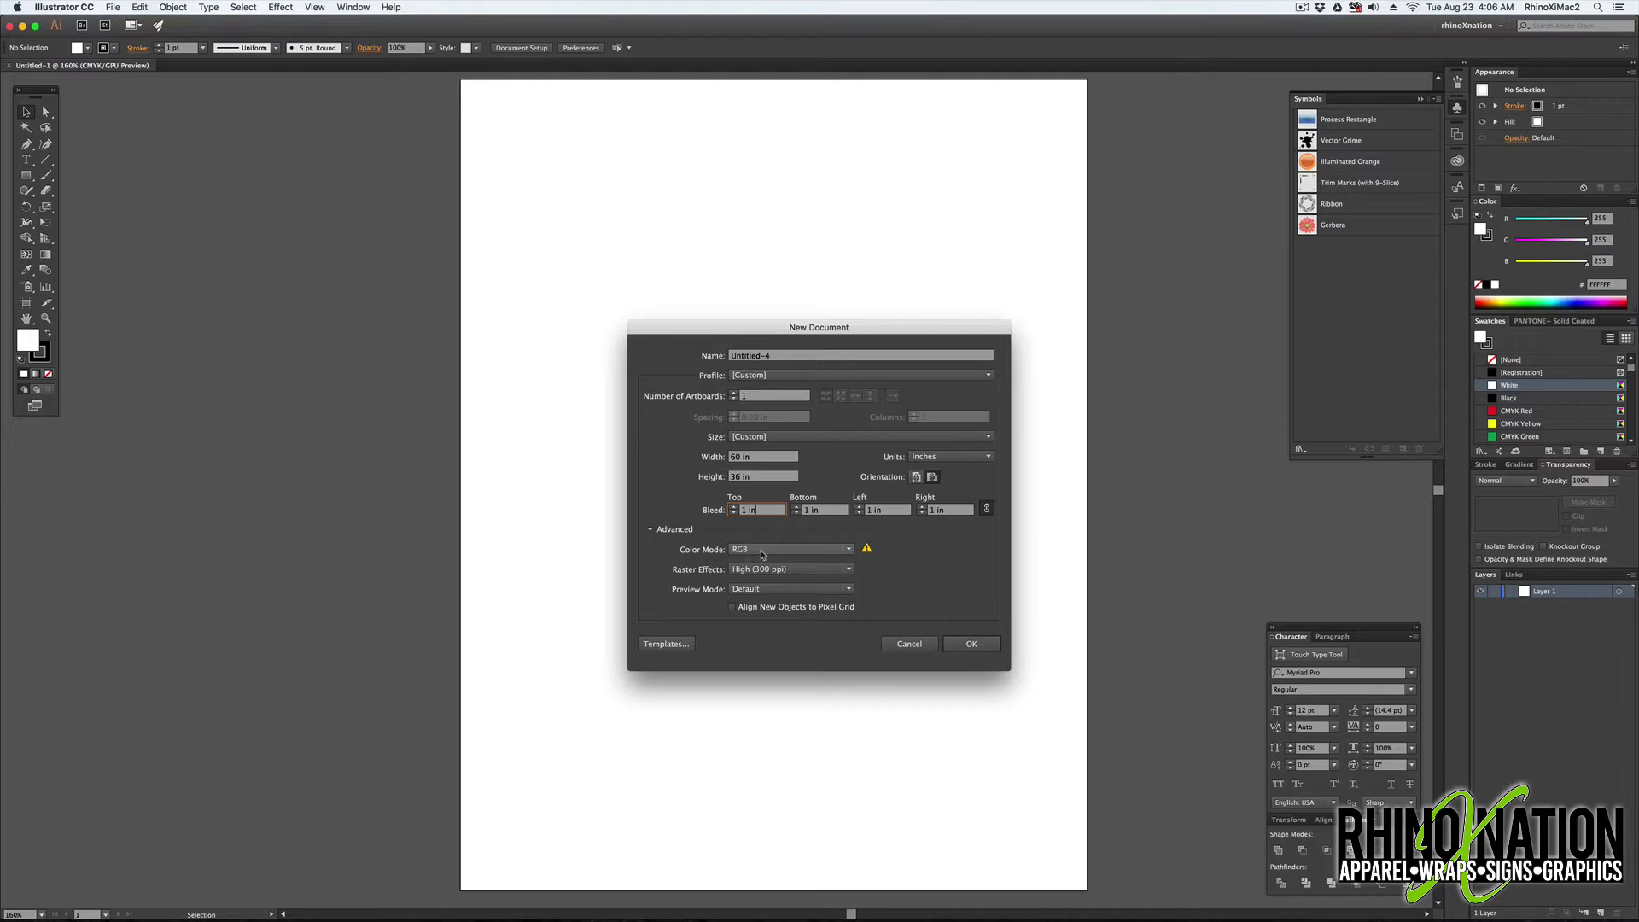
{"action": "left_click", "coordinate": [972, 645]}
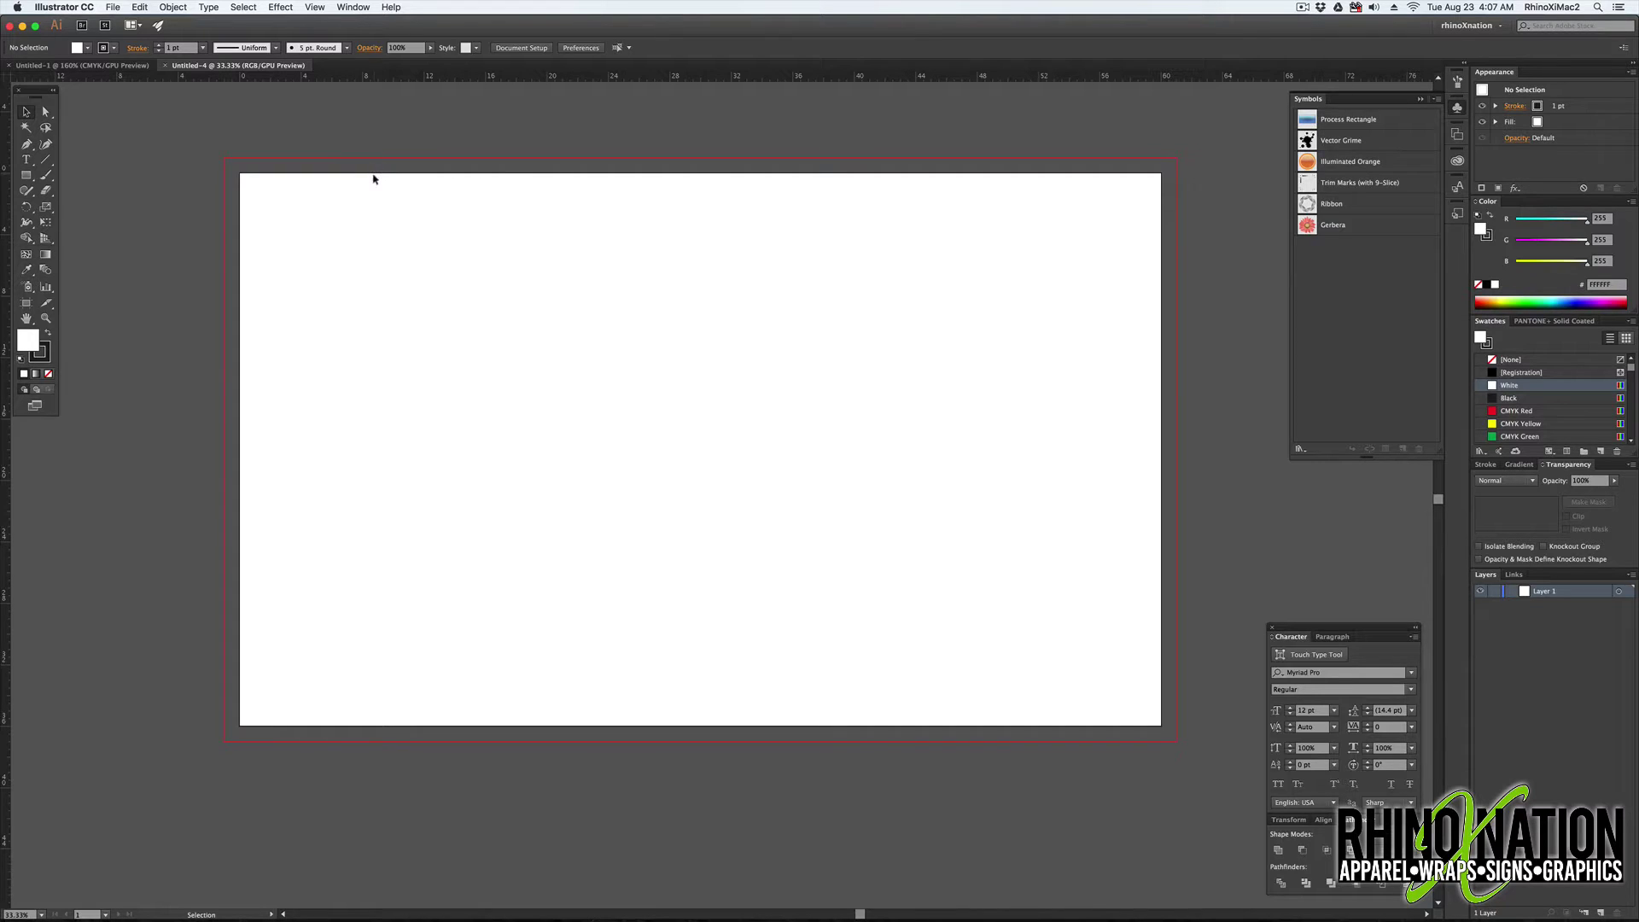
- Place guides about 2 in inside all four artboard edges, plus a vertical and a horizontal guide through the artboard's center
{"action": "left_click_drag", "start_coordinate": [372, 77], "coordinate": [367, 203]}
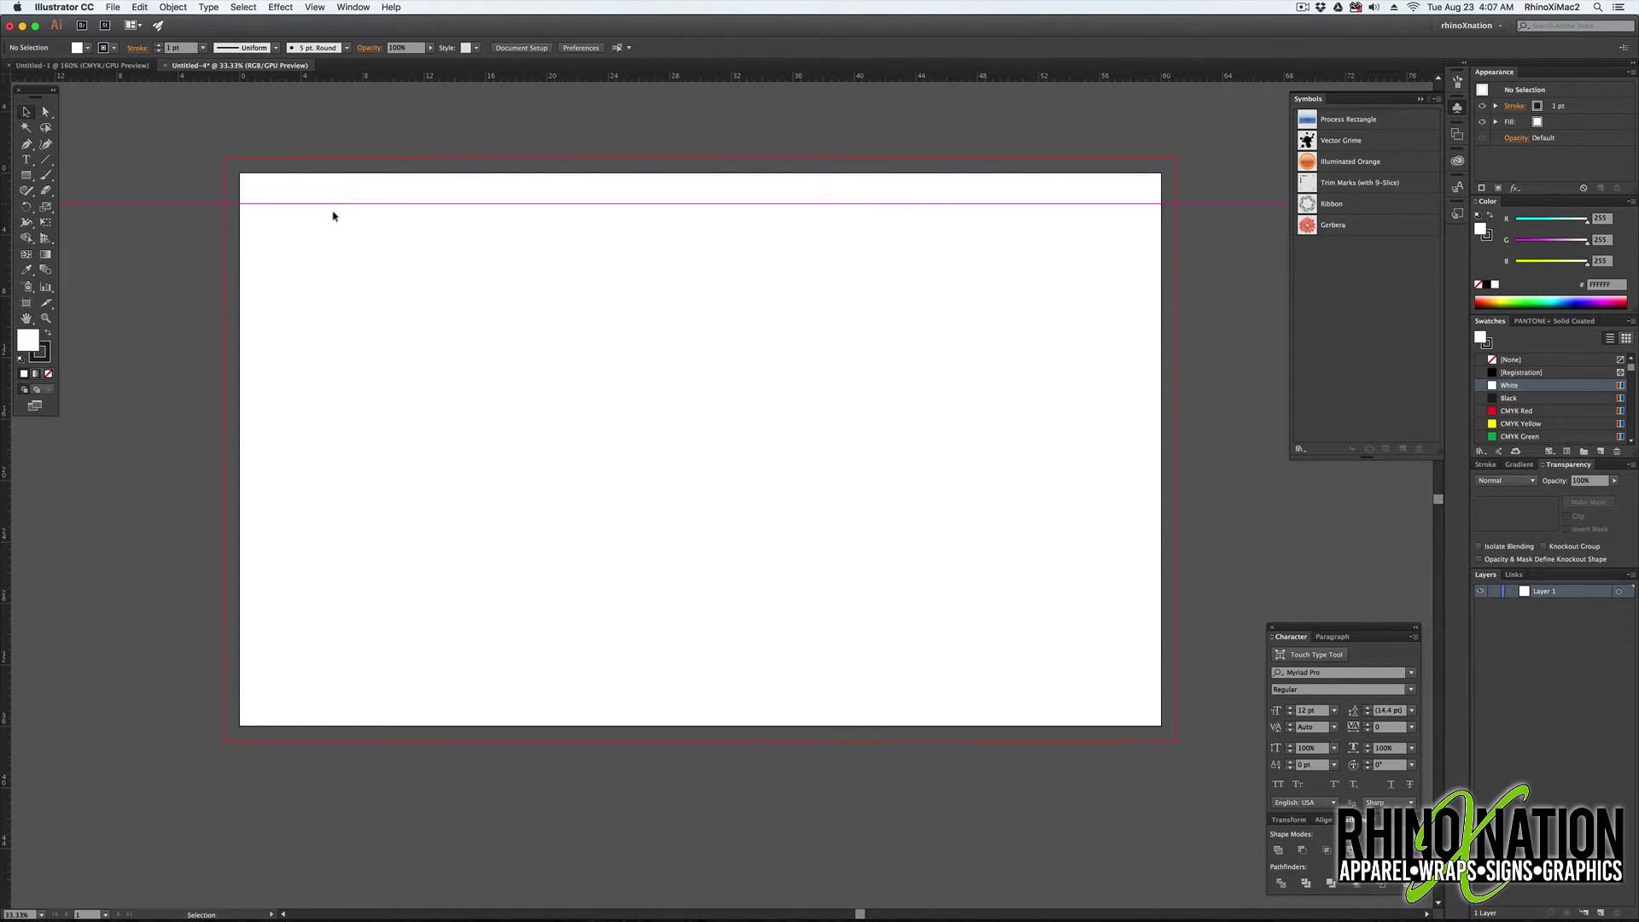
{"action": "left_click_drag", "start_coordinate": [5, 285], "coordinate": [271, 283]}
{"action": "left_click_drag", "start_coordinate": [684, 282], "coordinate": [1131, 295]}
{"action": "left_click_drag", "start_coordinate": [960, 77], "coordinate": [920, 695]}
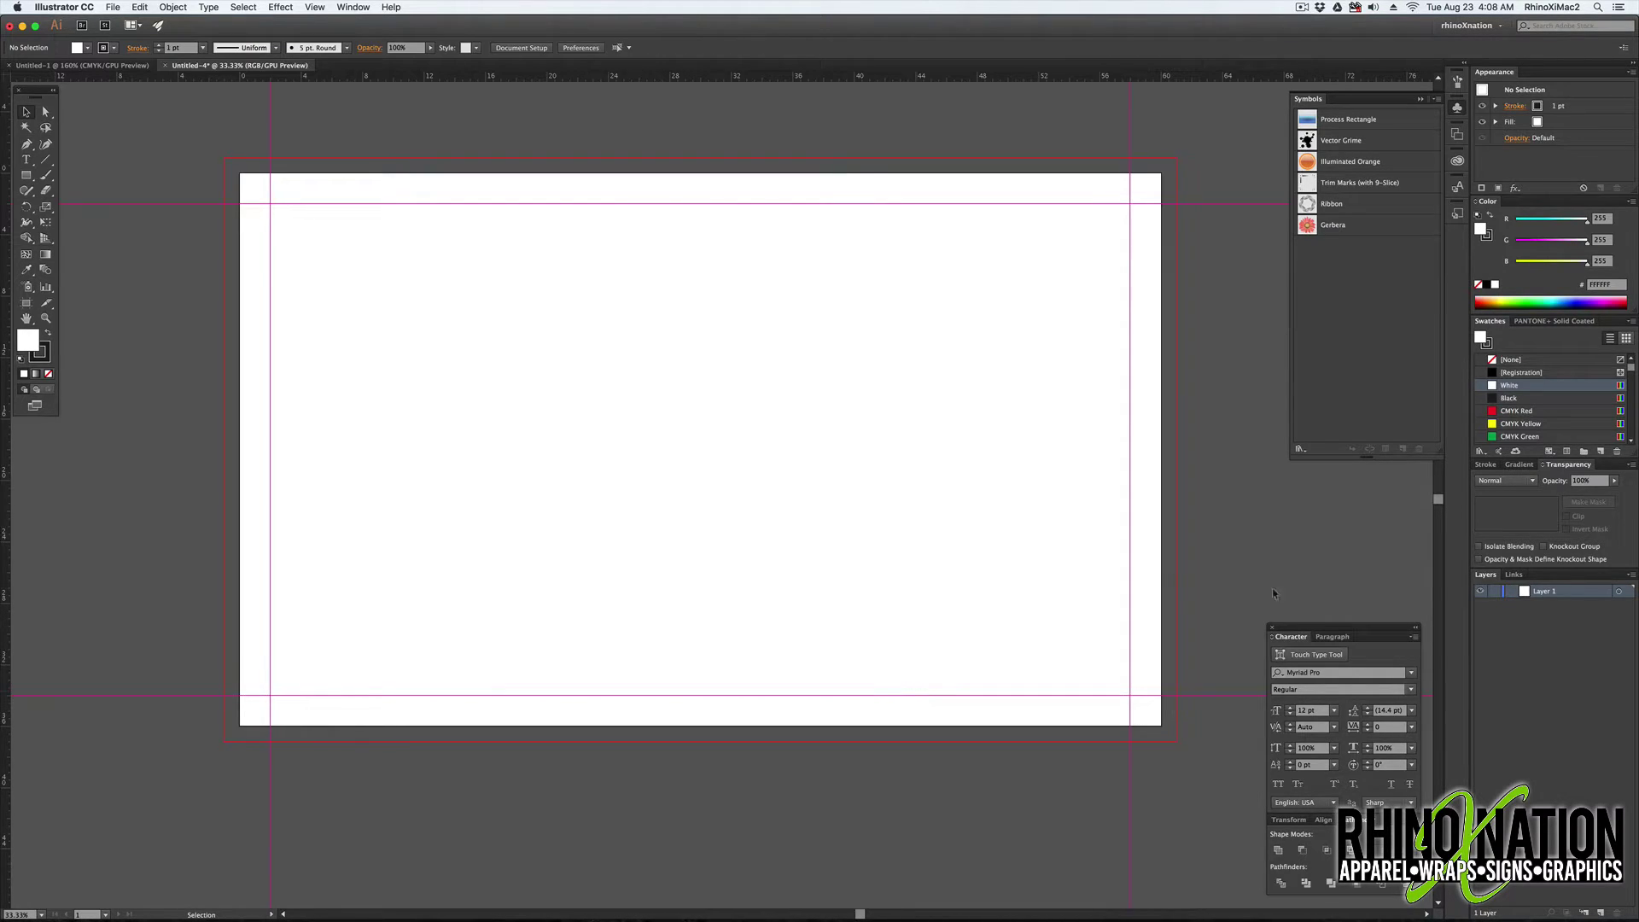
{"action": "left_click_drag", "start_coordinate": [9, 427], "coordinate": [700, 169]}
{"action": "left_click_drag", "start_coordinate": [788, 261], "coordinate": [826, 449]}
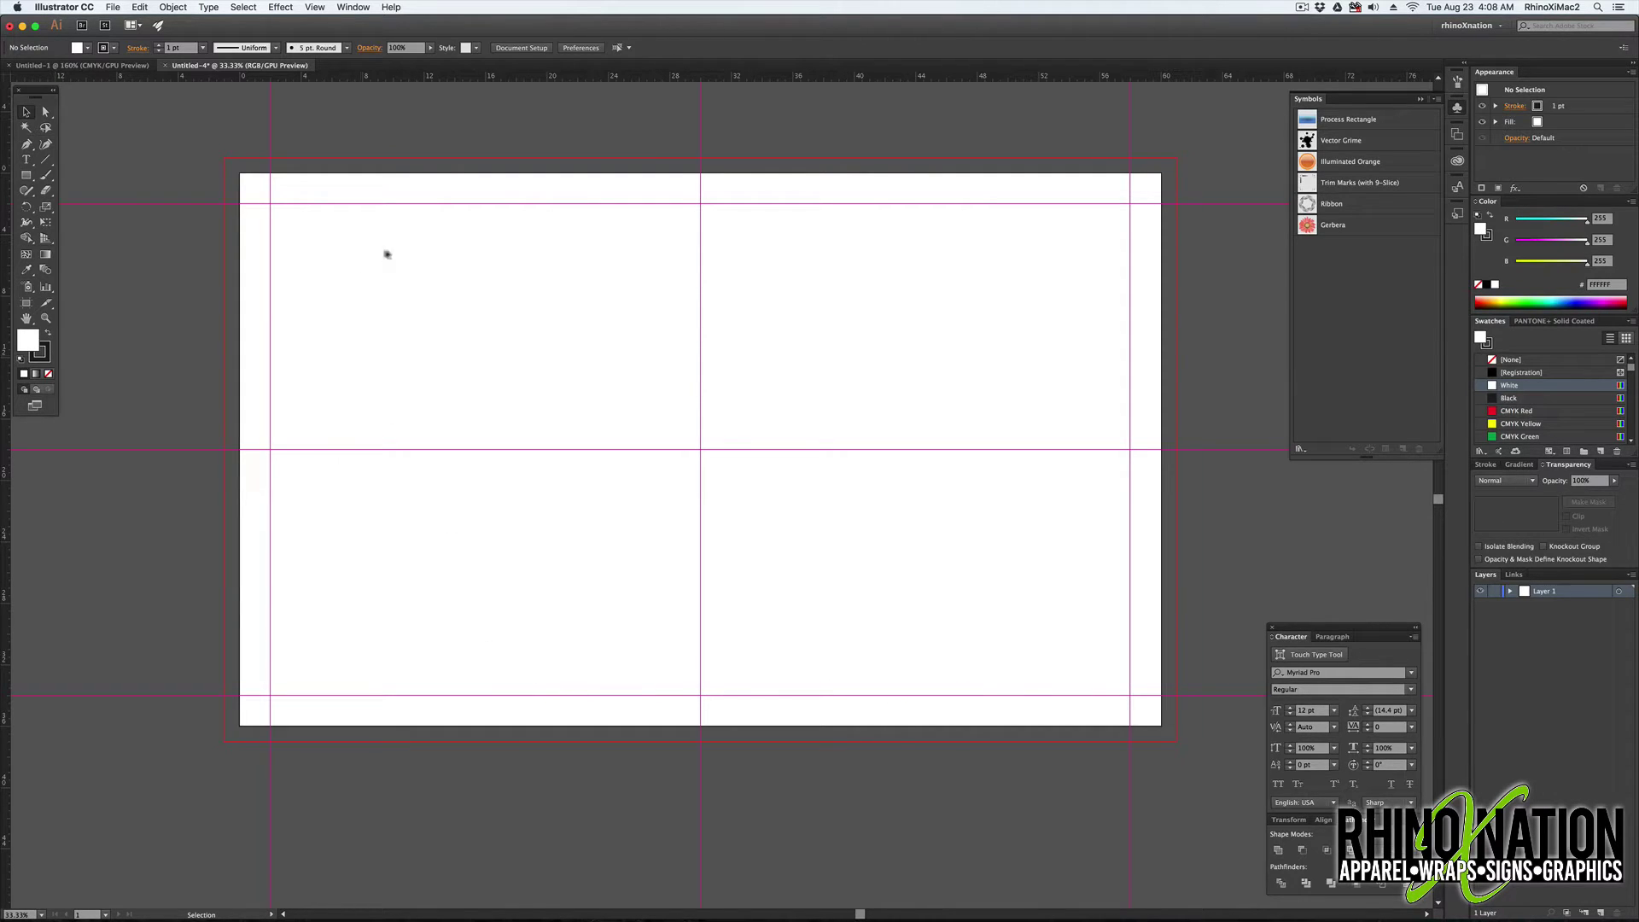
- Rename the layer holding the guides to guides and lock it
{"action": "double_click", "coordinate": [1545, 591]}
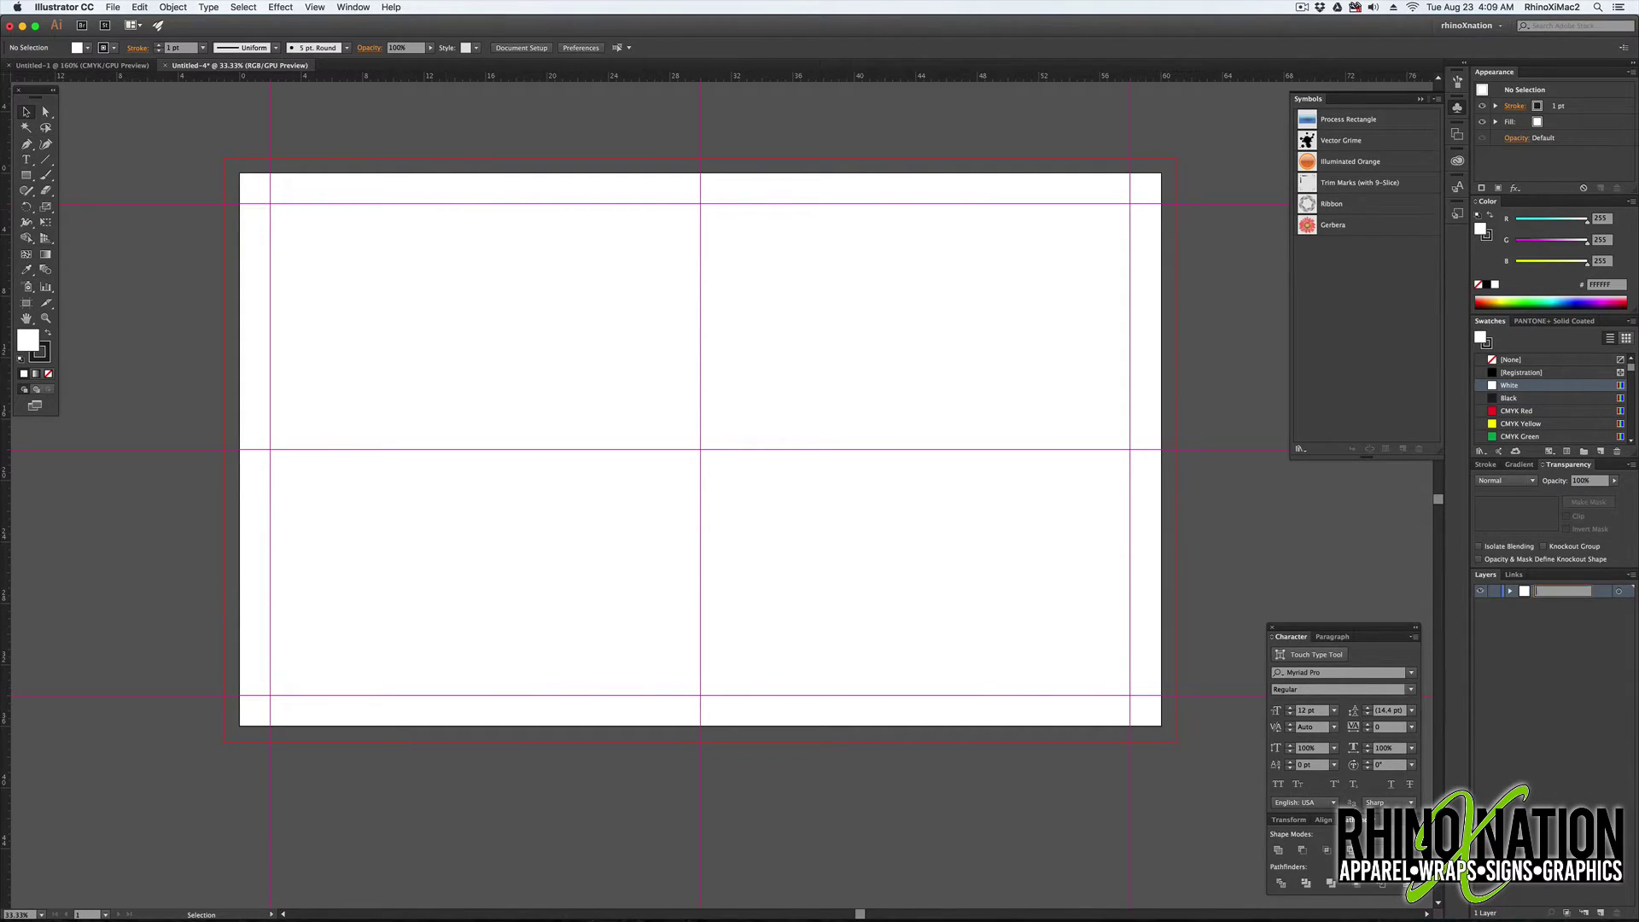
{"action": "type", "text": "guides"}
{"action": "key", "text": "Return"}
{"action": "left_click", "coordinate": [1494, 591]}
- Add a new layer, place it below the guides layer and name it grommet
{"action": "left_click", "coordinate": [1601, 913]}
{"action": "left_click_drag", "start_coordinate": [1557, 591], "coordinate": [1552, 608]}
{"action": "double_click", "coordinate": [1553, 605]}
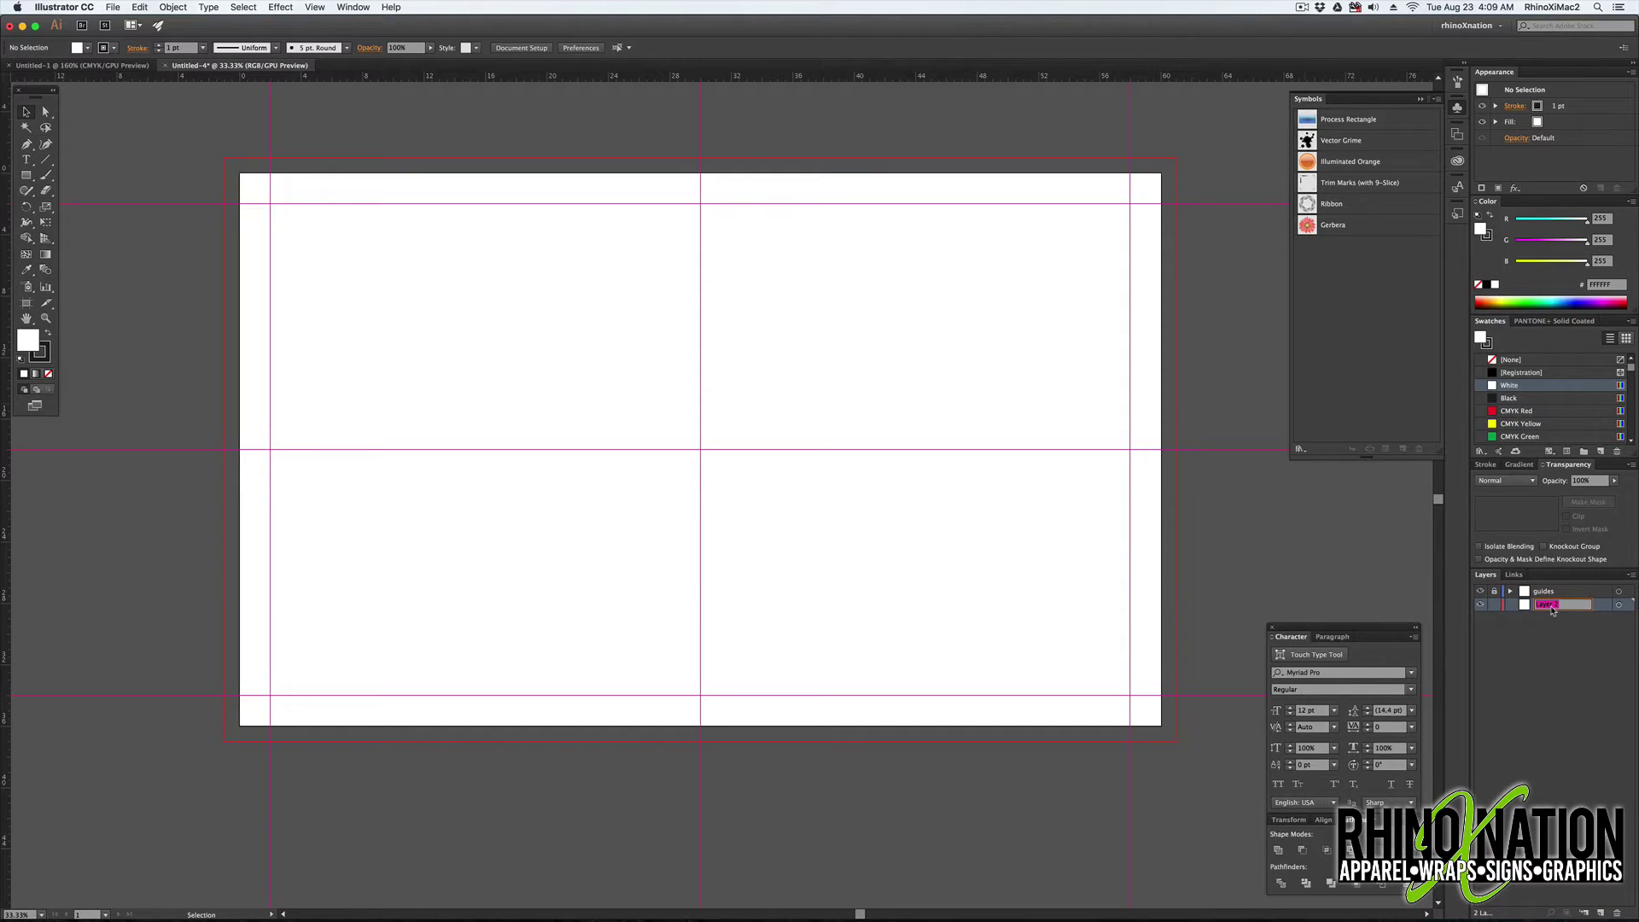
{"action": "type", "text": "rom"}
{"action": "key", "text": "BackSpace"}
{"action": "key", "text": "BackSpace"}
{"action": "key", "text": "BackSpace"}
{"action": "type", "text": "gromm"}
{"action": "key", "text": "Return"}
- Draw a circle about 0.5 in across on the grommet layer, with a black fill and no stroke
{"action": "key", "text": "l"}
{"action": "left_click_drag", "start_coordinate": [434, 354], "coordinate": [439, 359]}
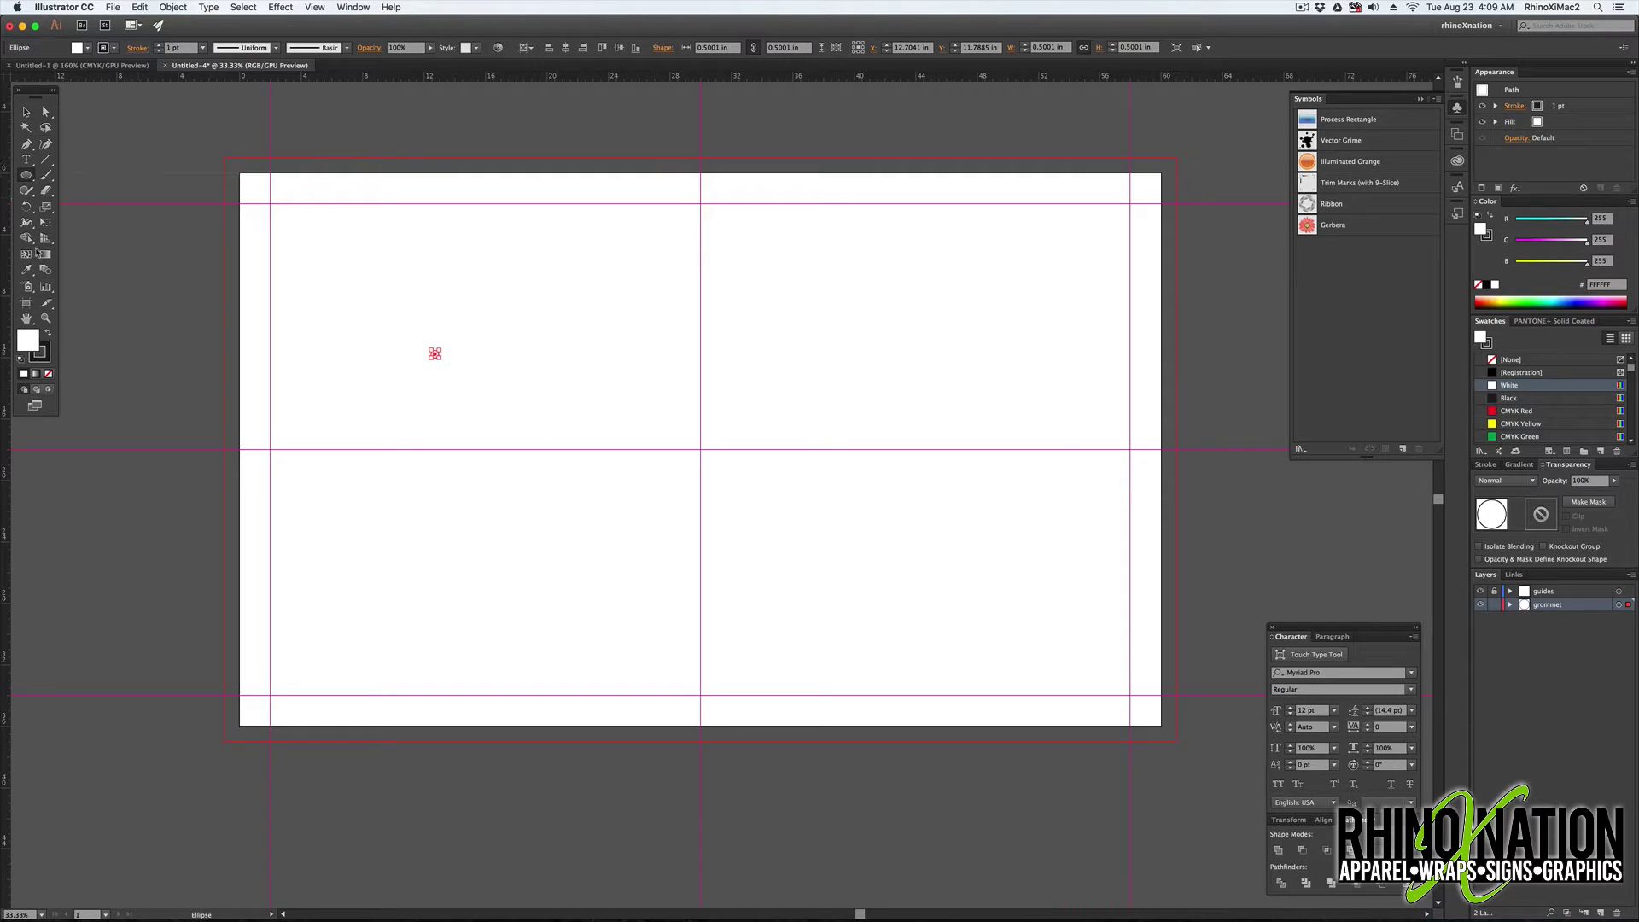
{"action": "key", "text": "slash"}
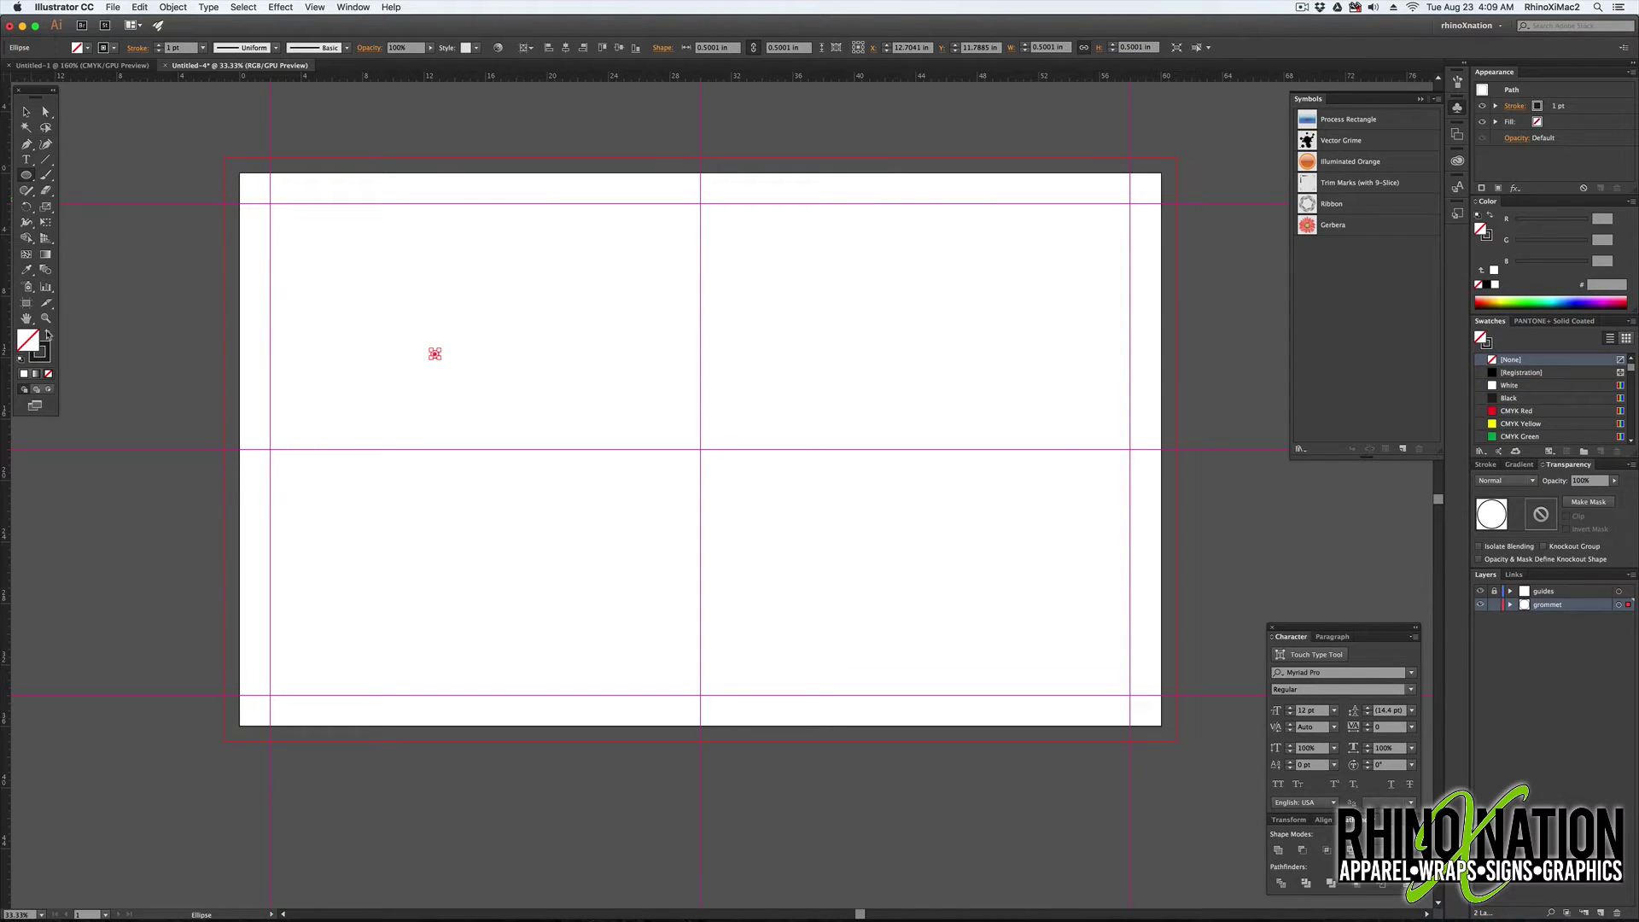
{"action": "left_click", "coordinate": [48, 333]}
- Move the black circle into the artboard's upper-left corner, between the edges and the margin guides
{"action": "left_click_drag", "start_coordinate": [436, 353], "coordinate": [652, 408]}
{"action": "key", "text": "super+plus"}
{"action": "key", "text": "super+plus"}
{"action": "key", "text": "space"}
{"action": "left_click_drag", "start_coordinate": [333, 278], "coordinate": [796, 474]}
{"action": "left_click_drag", "start_coordinate": [734, 357], "coordinate": [666, 464]}
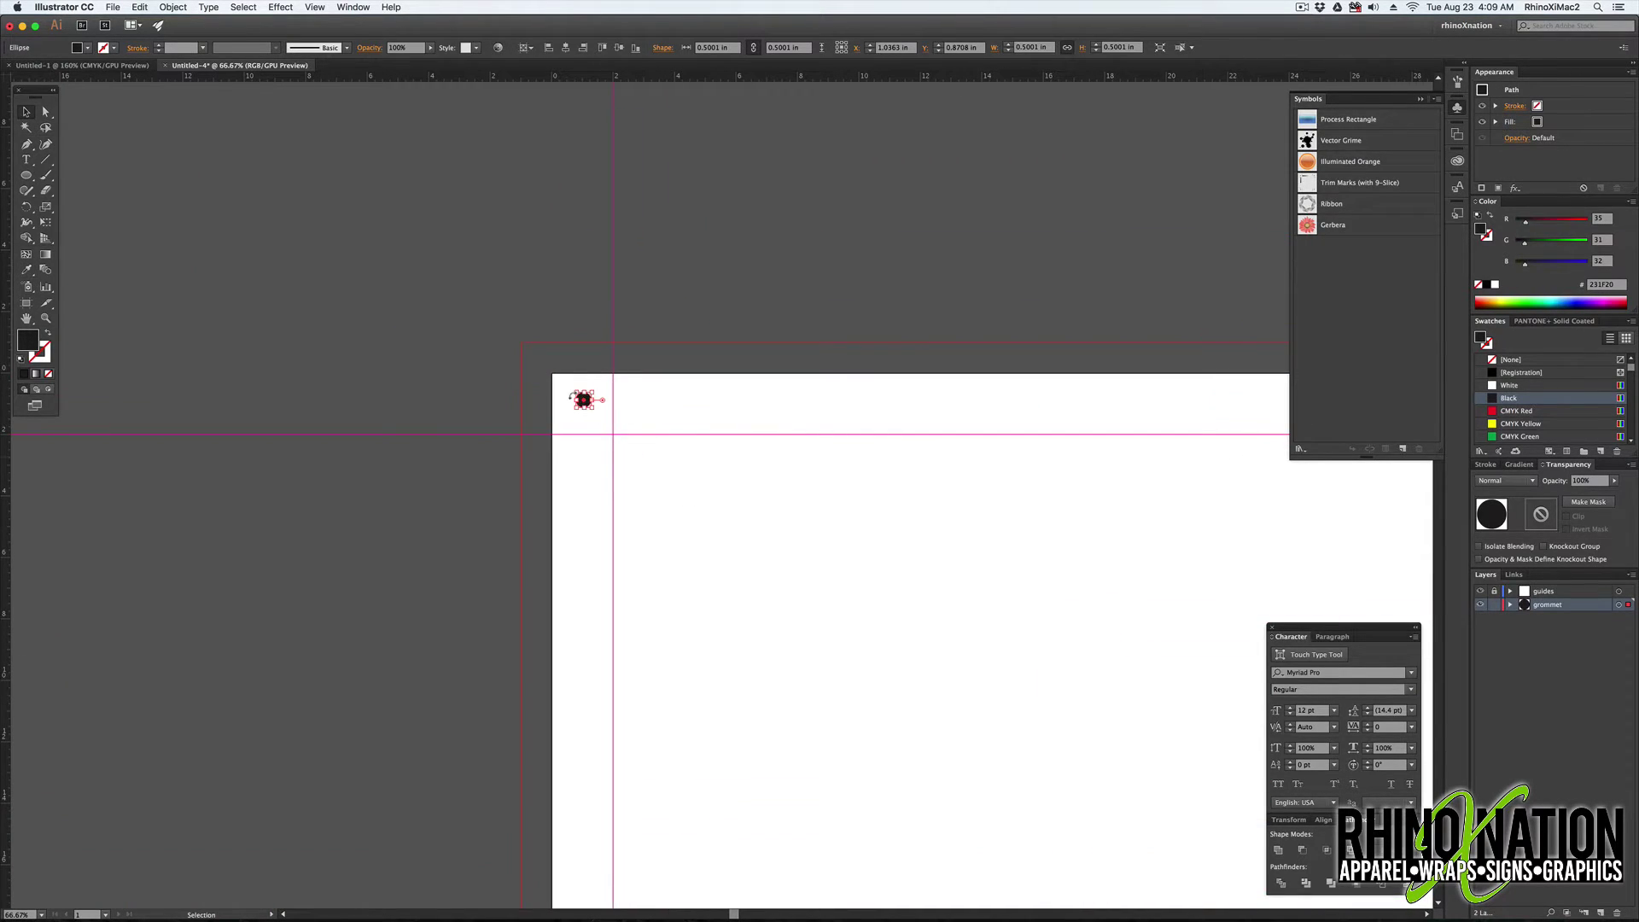
- Position the circle precisely at X 0.5 in and Y 0.5 in, using its top-left corner as the reference point
{"action": "mouse_move", "coordinate": [583, 399]}
{"action": "left_mouse_down"}
{"action": "mouse_move", "coordinate": [769, 494]}
{"action": "mouse_move", "coordinate": [584, 407]}
{"action": "left_mouse_up"}
{"action": "left_click", "coordinate": [1291, 819]}
{"action": "left_click_drag", "start_coordinate": [1339, 634], "coordinate": [1102, 366]}
{"action": "left_click", "coordinate": [1041, 573]}
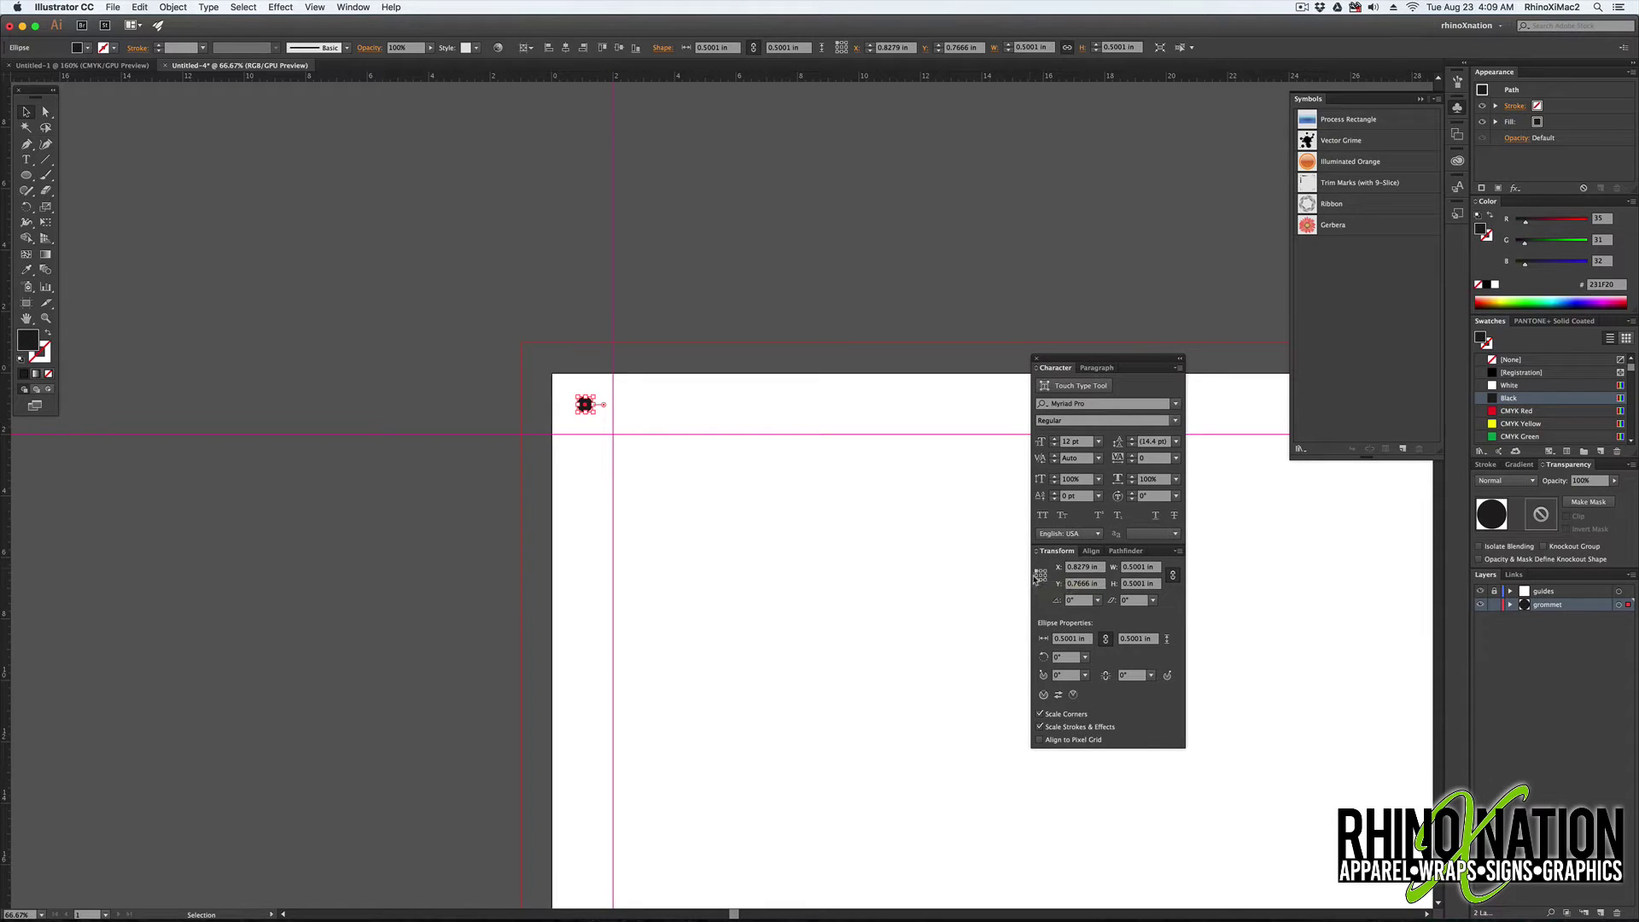
{"action": "left_click_drag", "start_coordinate": [1101, 568], "coordinate": [1024, 564]}
{"action": "key", "text": "BackSpace"}
{"action": "key", "text": "Tab"}
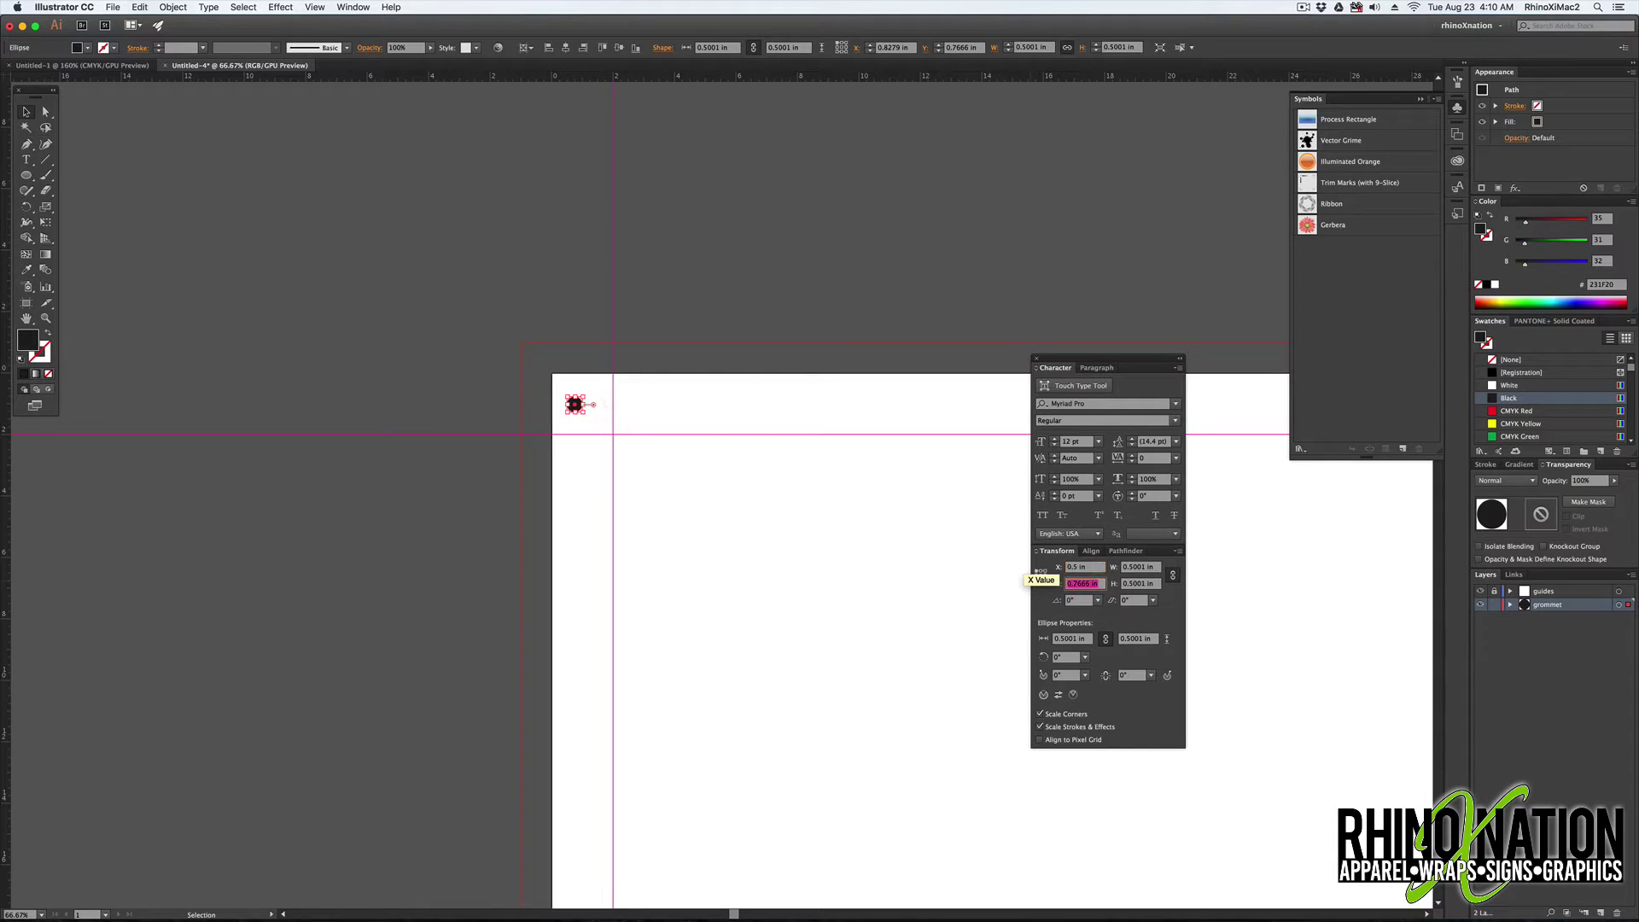
{"action": "type", "text": ".5"}
{"action": "key", "text": "Return"}
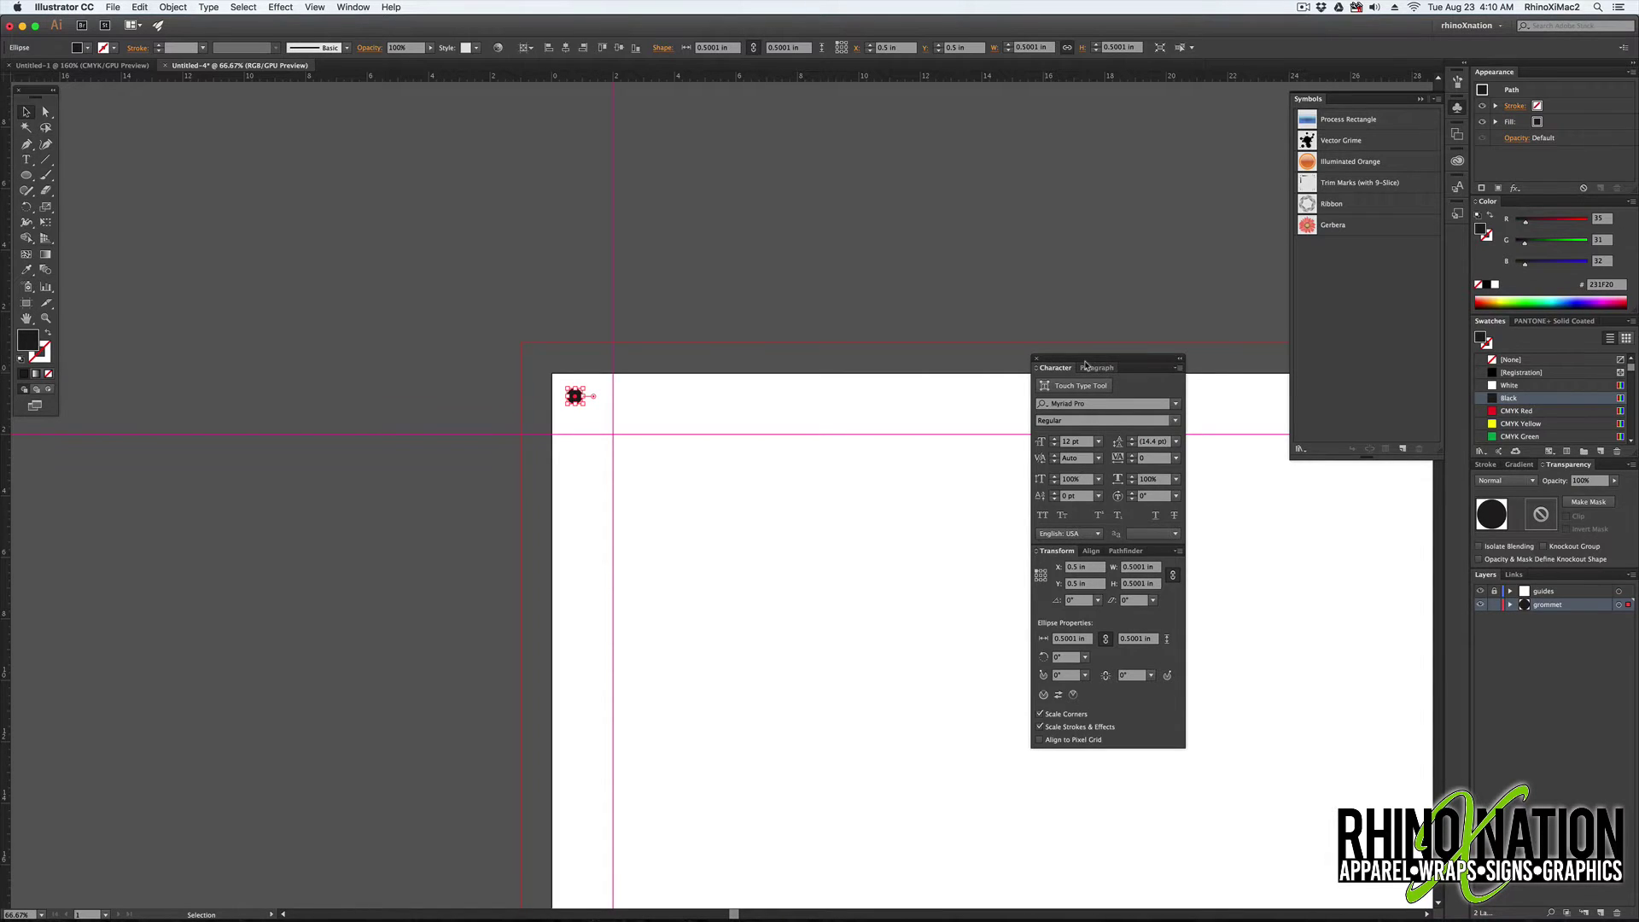
- Duplicate the grommet circle to the artboard's upper-right corner and set the copy's X position to 59.5 in
{"action": "left_click_drag", "start_coordinate": [1086, 367], "coordinate": [1313, 523]}
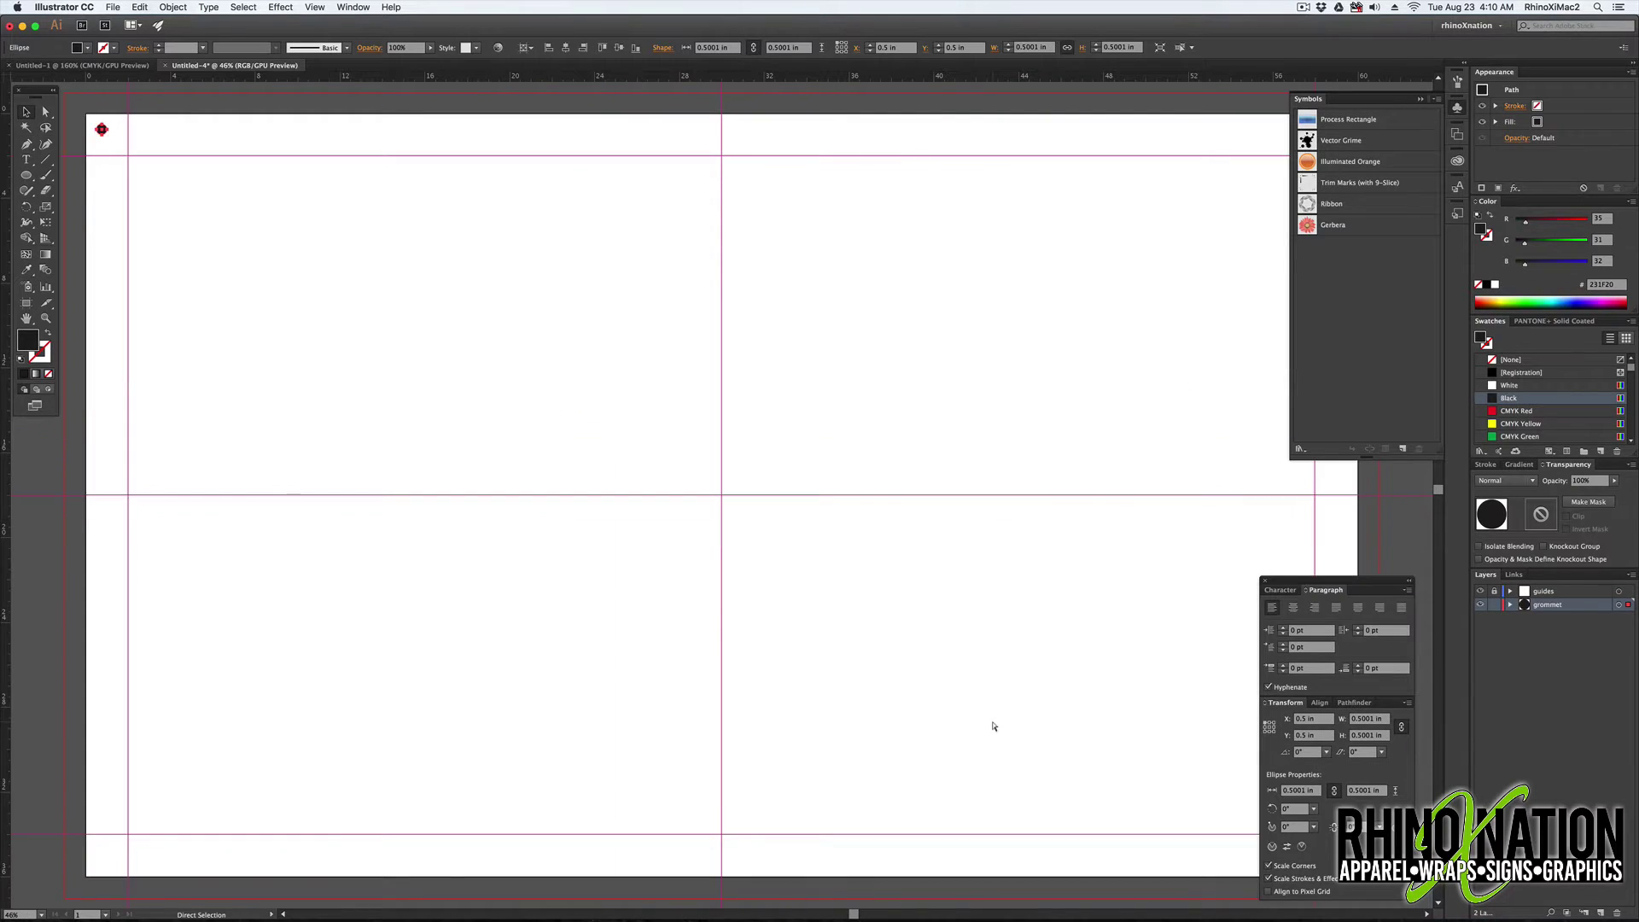
{"action": "key", "text": "super+minus"}
{"action": "key", "text": "v"}
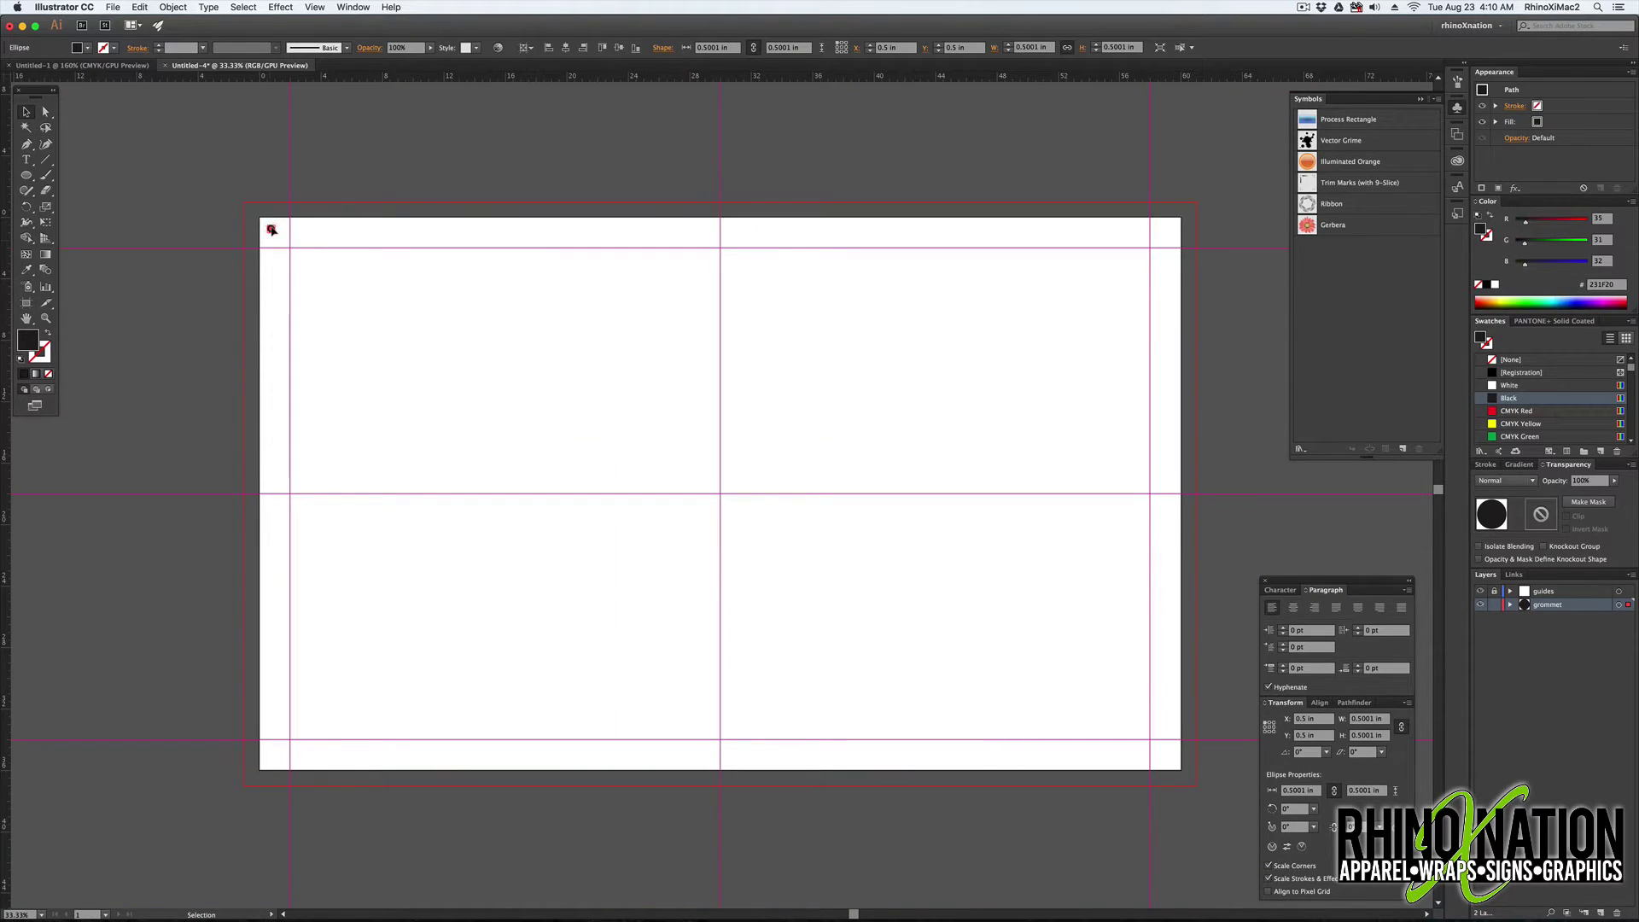
{"action": "left_click_drag", "start_coordinate": [271, 230], "coordinate": [1181, 265]}
{"action": "left_click_drag", "start_coordinate": [1309, 722], "coordinate": [1350, 722]}
{"action": "key", "text": "BackSpace"}
{"action": "key", "text": "Return"}
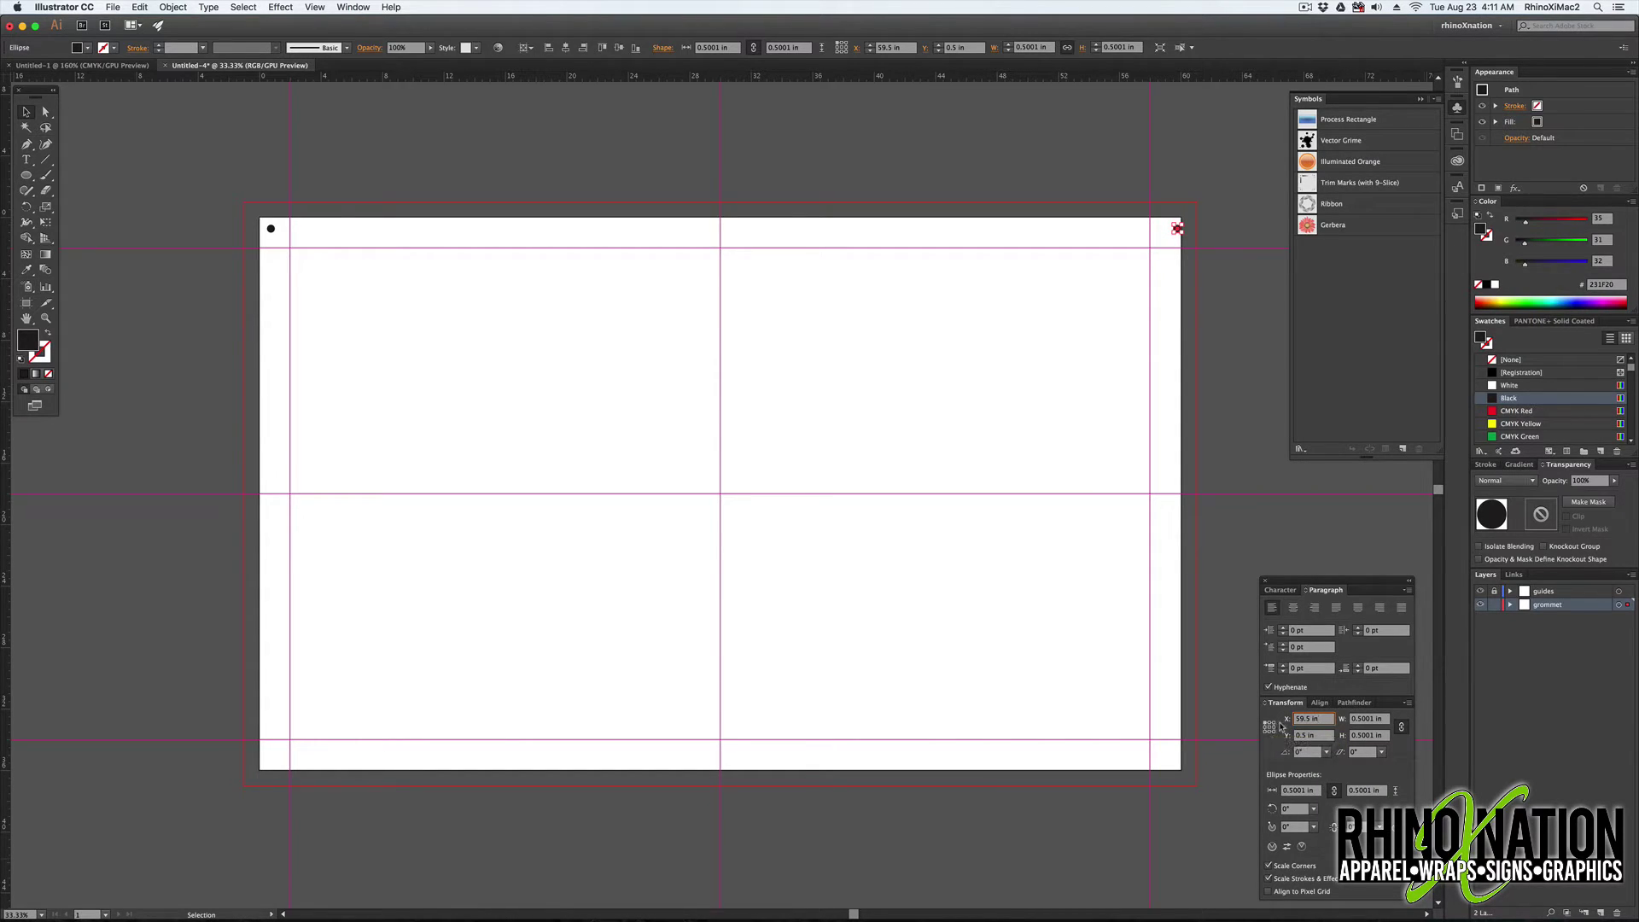
- Switch the copied circle's reference point to its top-right corner, set X to 59.5 in again and deselect it
{"action": "left_click", "coordinate": [1274, 724]}
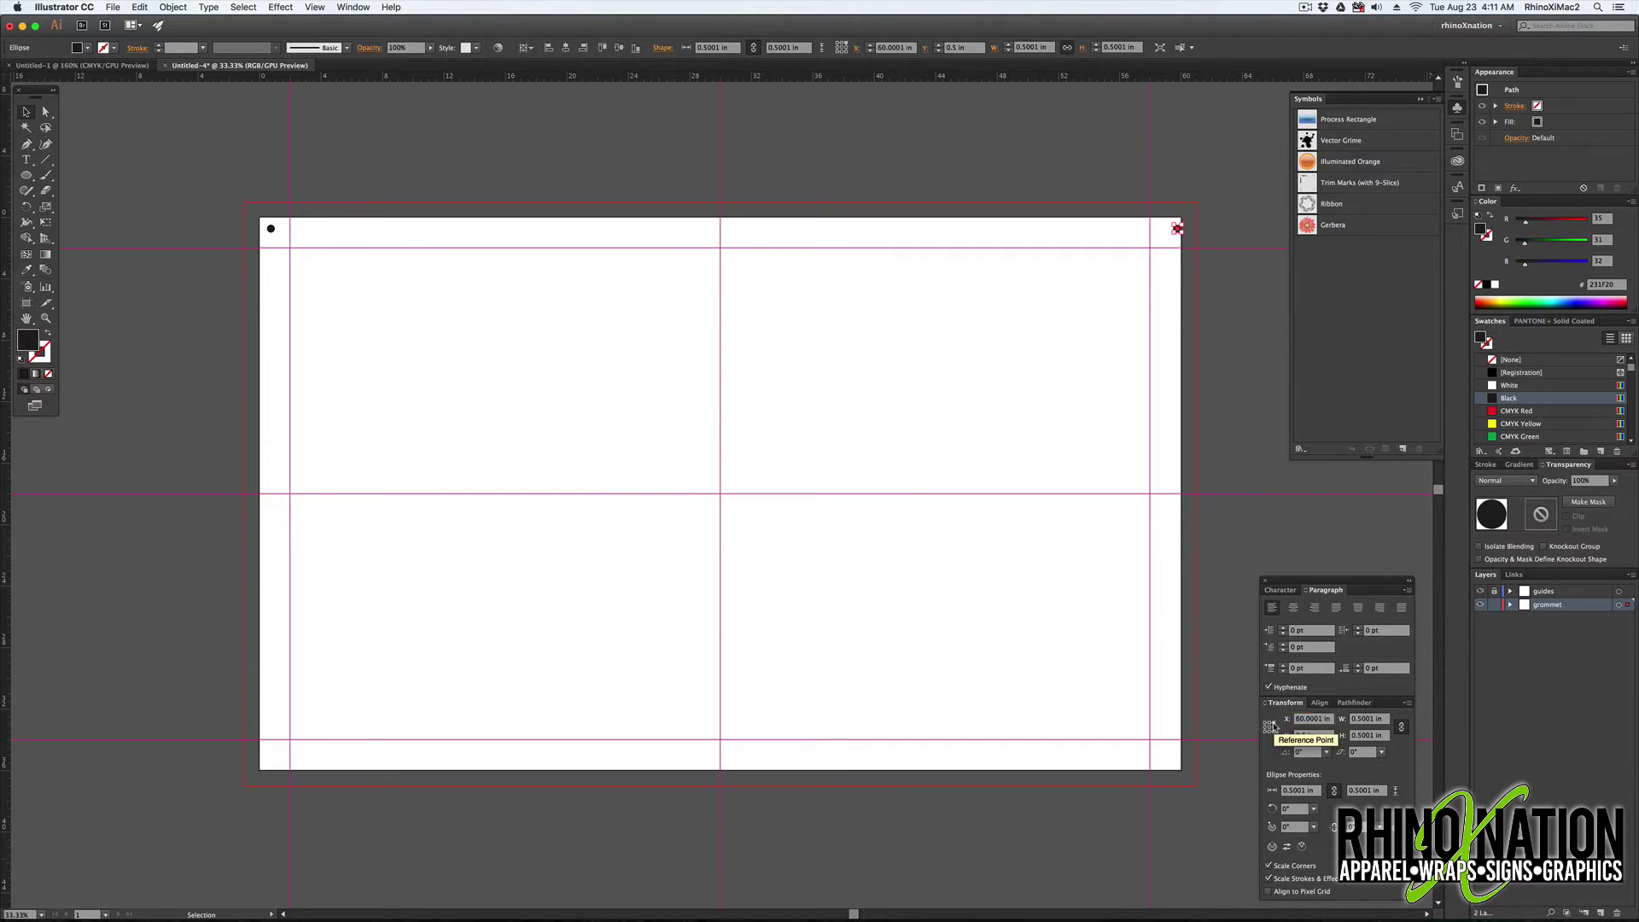
{"action": "left_click", "coordinate": [1314, 719]}
{"action": "type", "text": "59.5"}
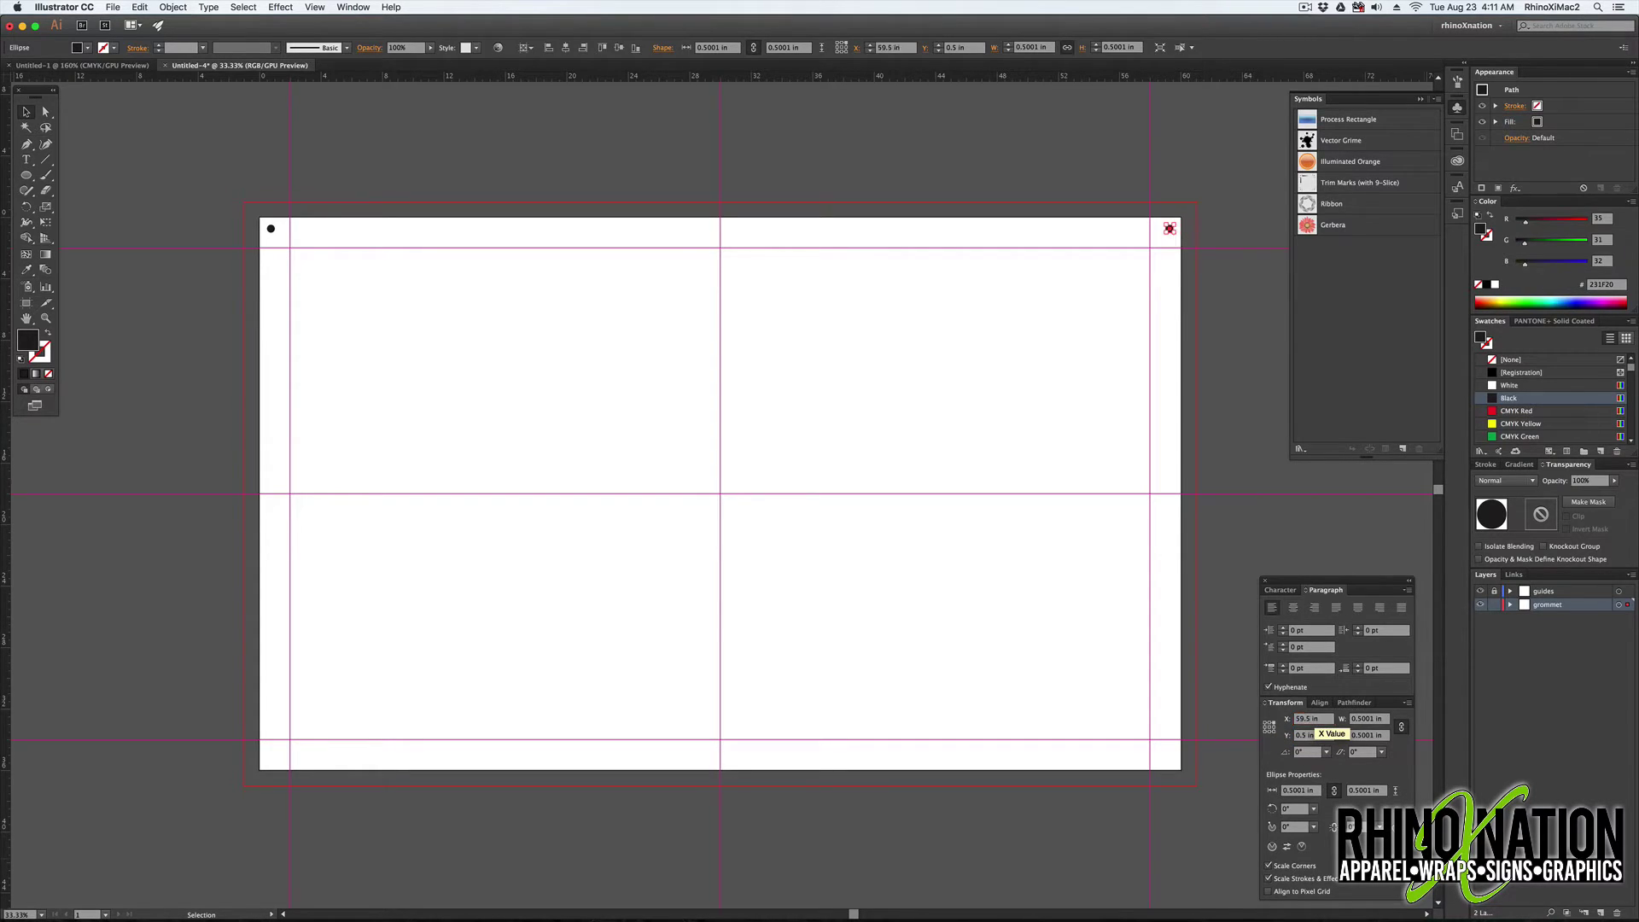
{"action": "key", "text": "super+shift+a"}
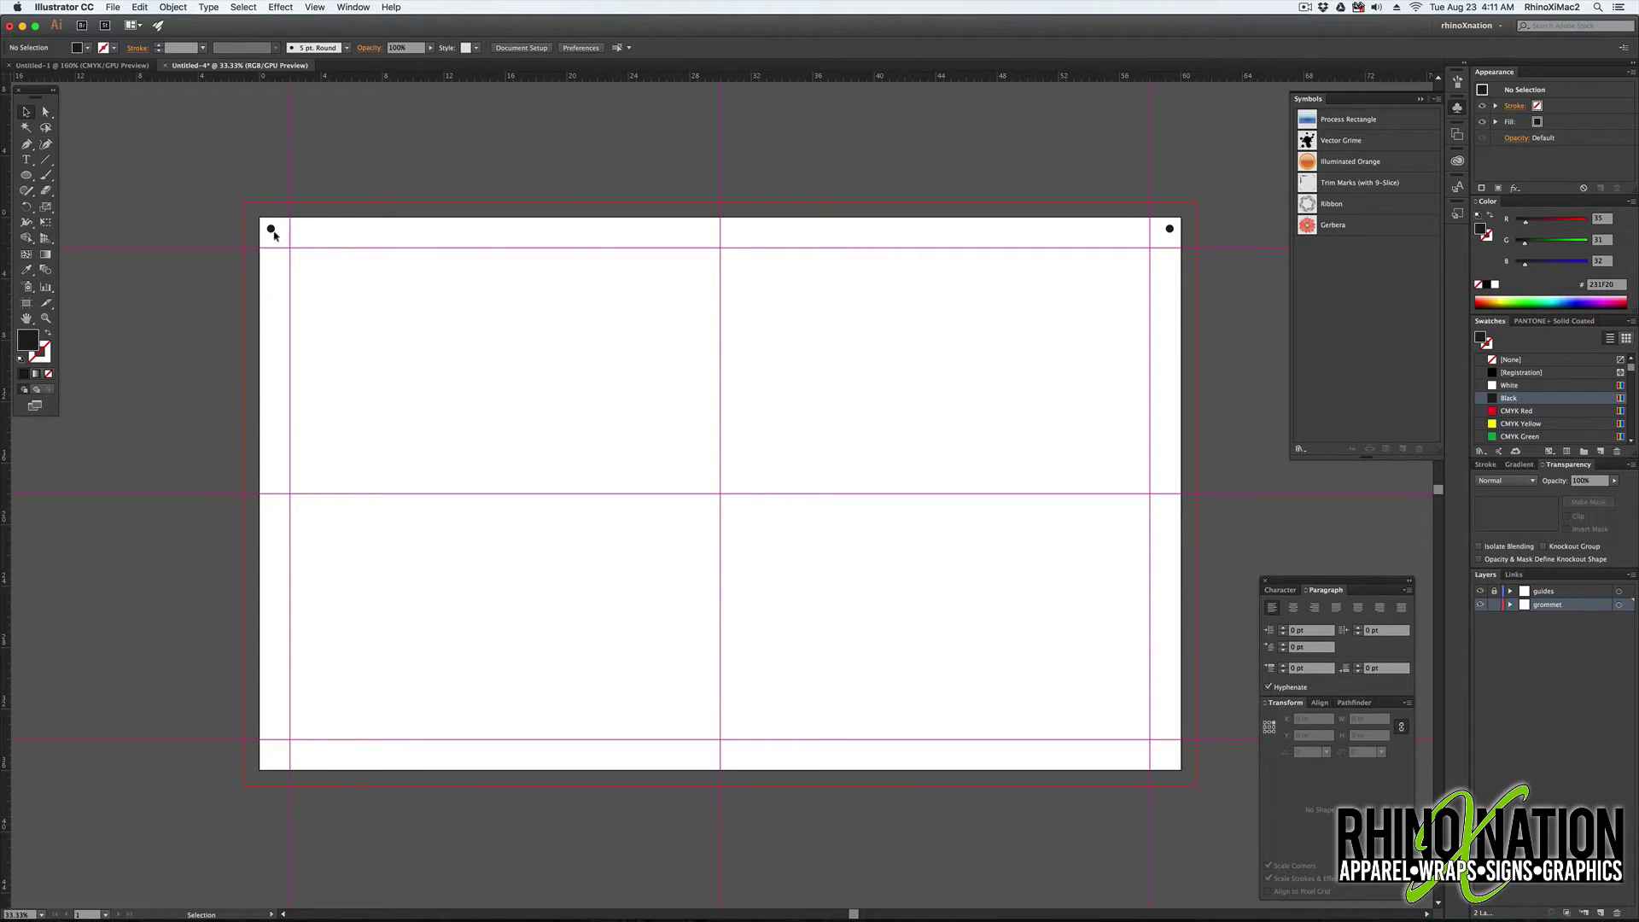
- Add two copies of the upper-left grommet circle along the artboard's top edge, between the two corner circles
{"action": "left_click_drag", "start_coordinate": [270, 229], "coordinate": [624, 237]}
{"action": "left_click", "coordinate": [271, 228]}
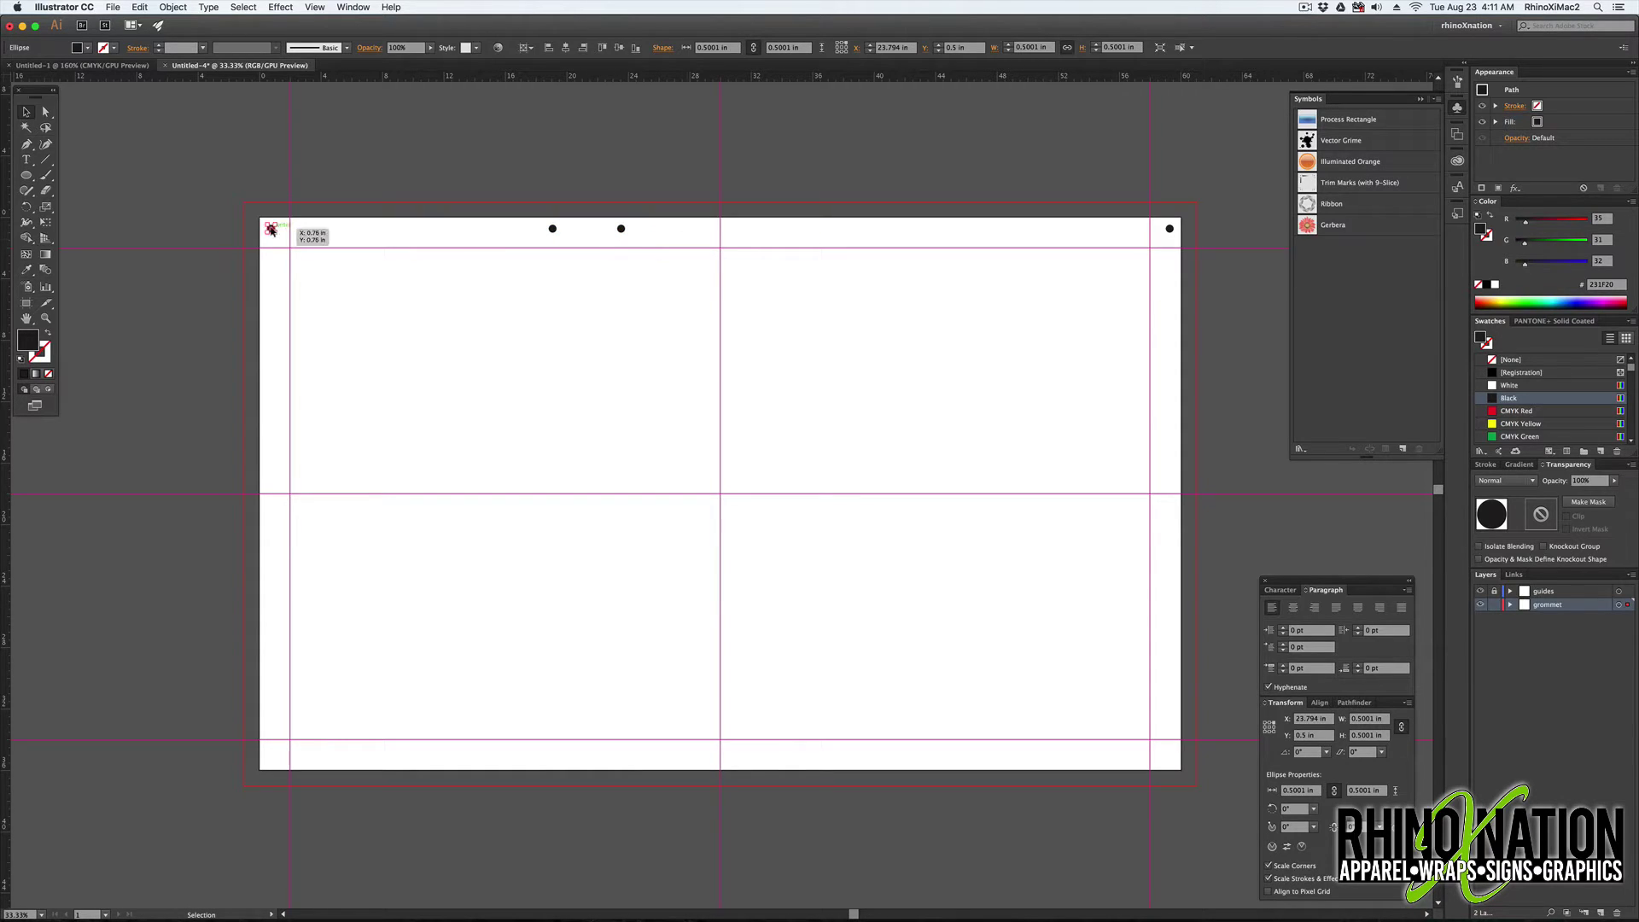
{"action": "left_click_drag", "start_coordinate": [271, 229], "coordinate": [372, 229]}
{"action": "key", "text": "cmd+z"}
- Distribute the four top grommet circles with equal horizontal spacing across the artboard
{"action": "key", "text": "cmd+a"}
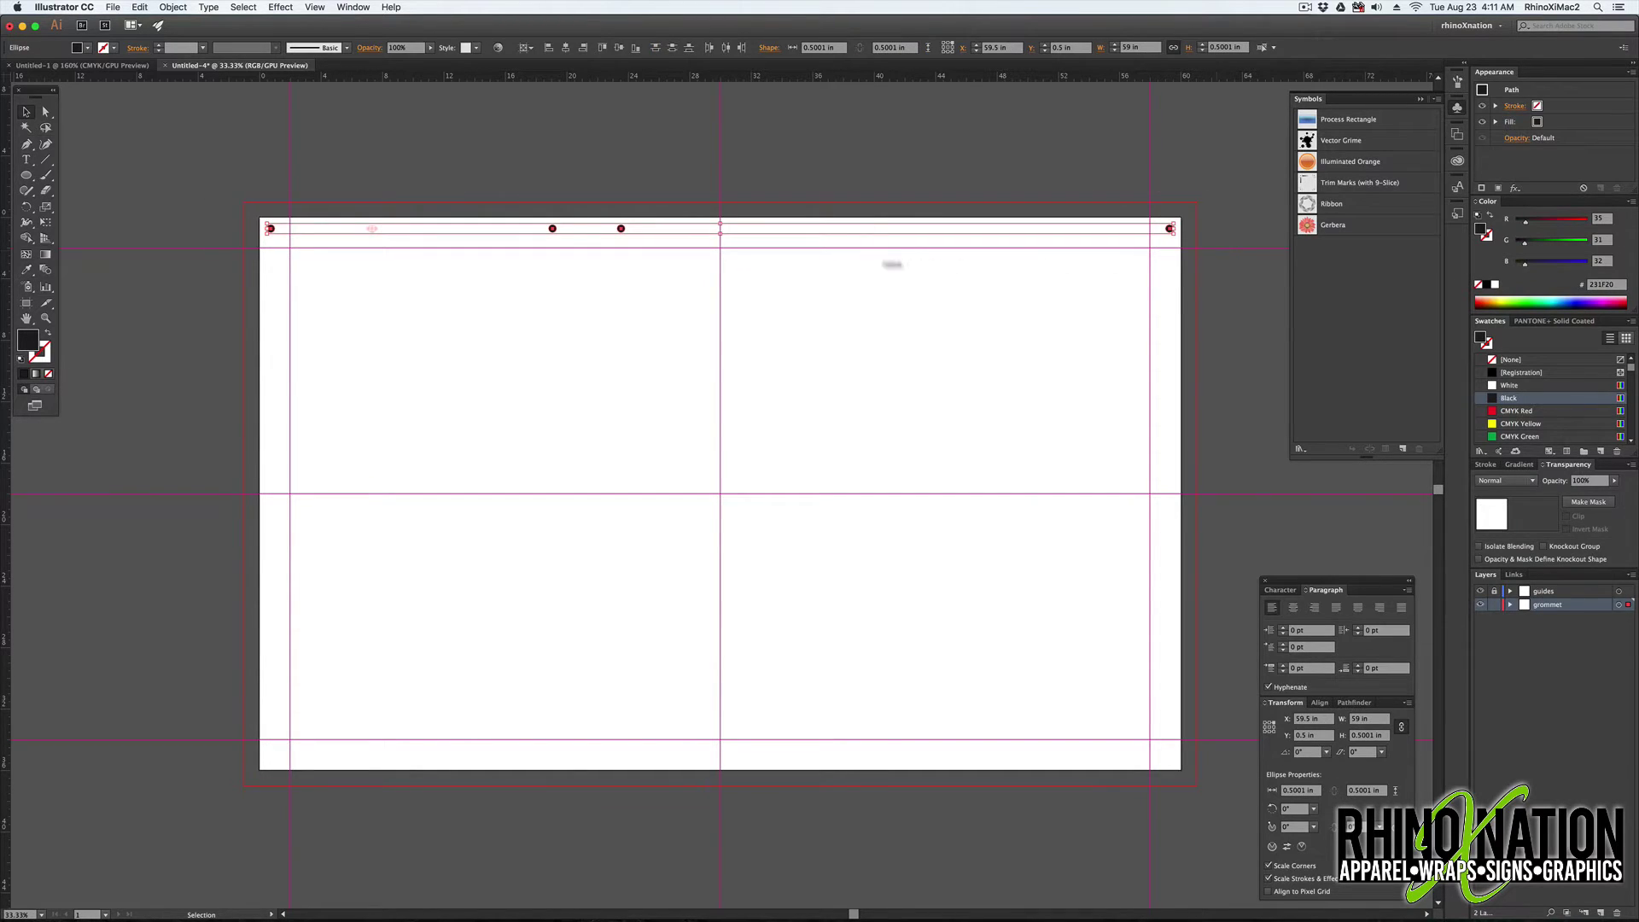
{"action": "left_click", "coordinate": [1320, 703]}
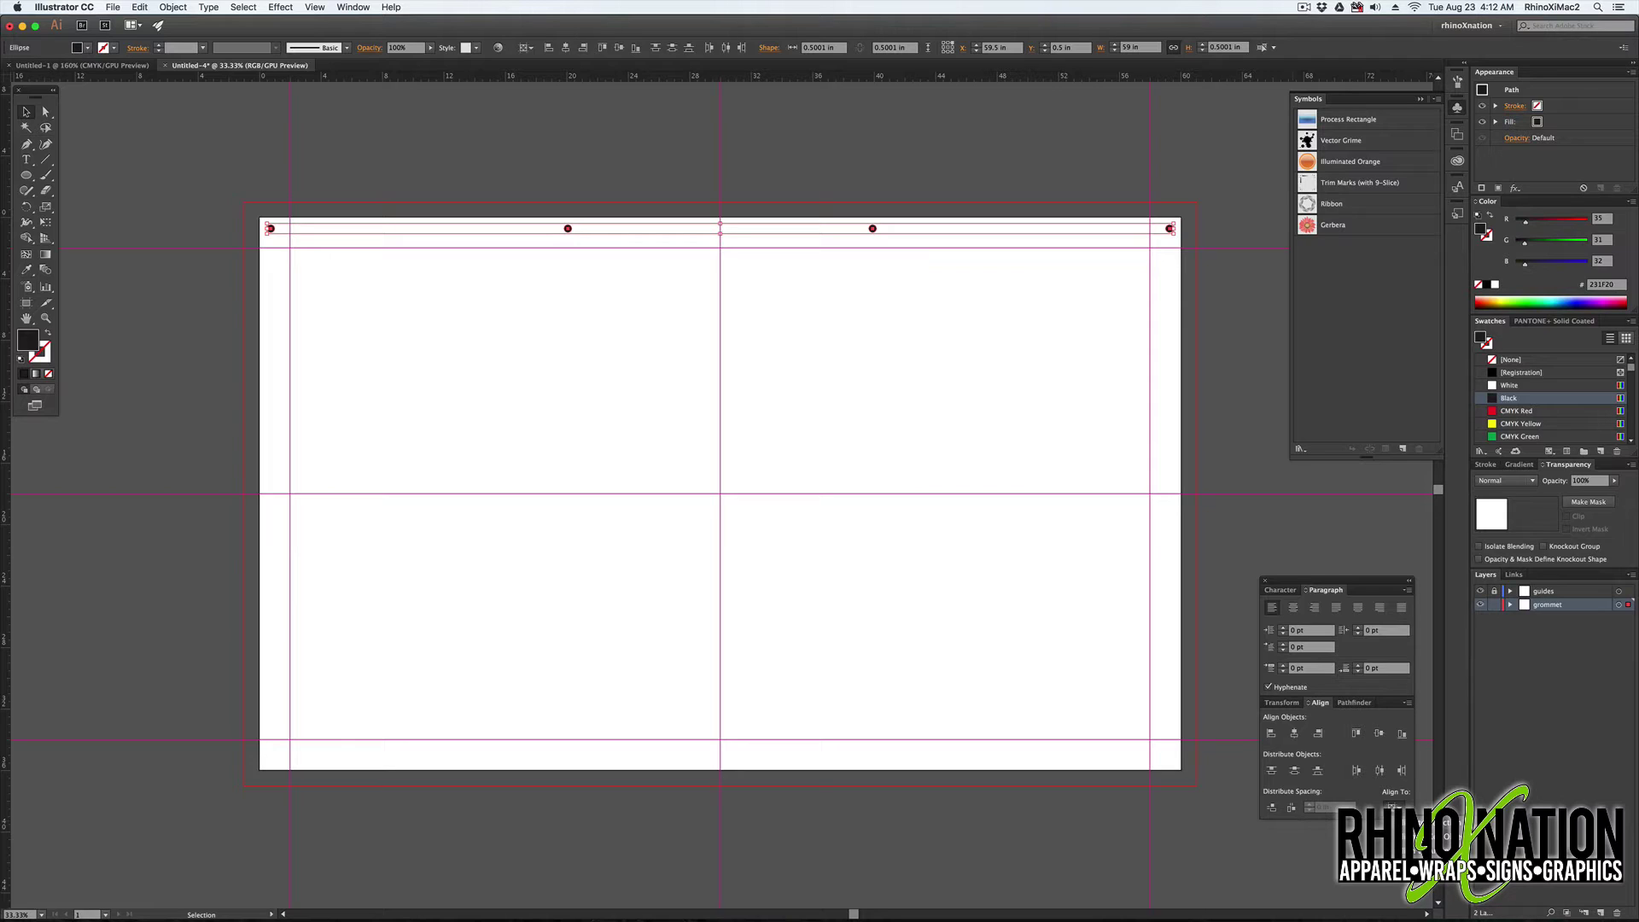
{"action": "left_click", "coordinate": [1293, 809]}
- Duplicate the row of four grommet circles down to the artboard's bottom edge and set the copy's Y position to 35.5 in
{"action": "left_click_drag", "start_coordinate": [215, 172], "coordinate": [1238, 261]}
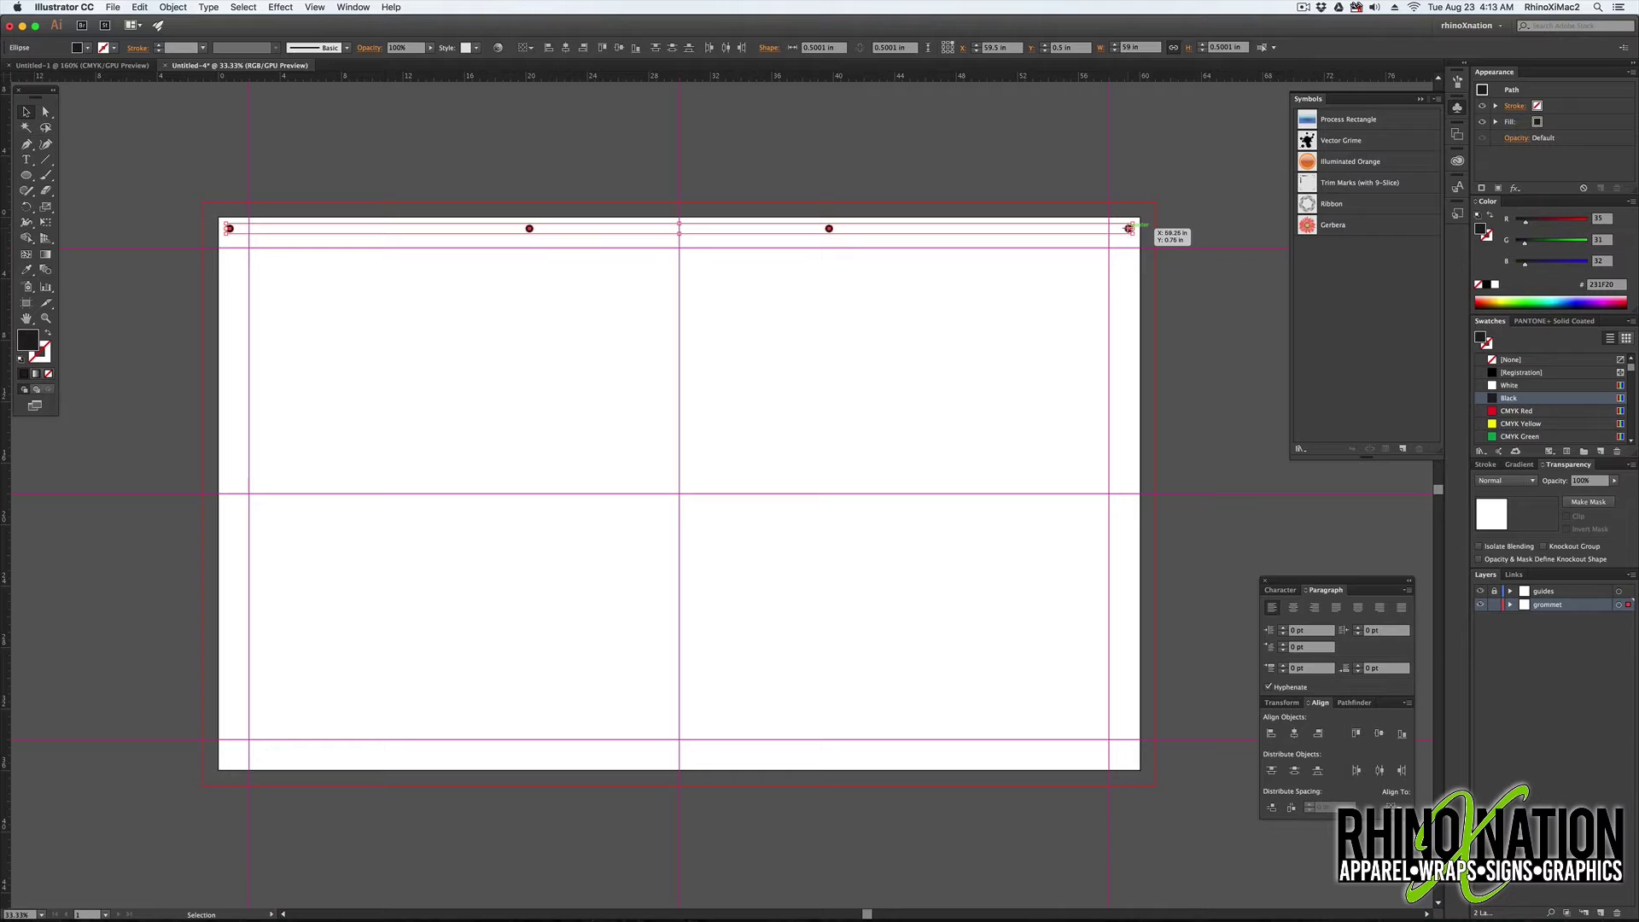
{"action": "left_click_drag", "start_coordinate": [1129, 229], "coordinate": [1121, 761]}
{"action": "left_click", "coordinate": [1284, 703]}
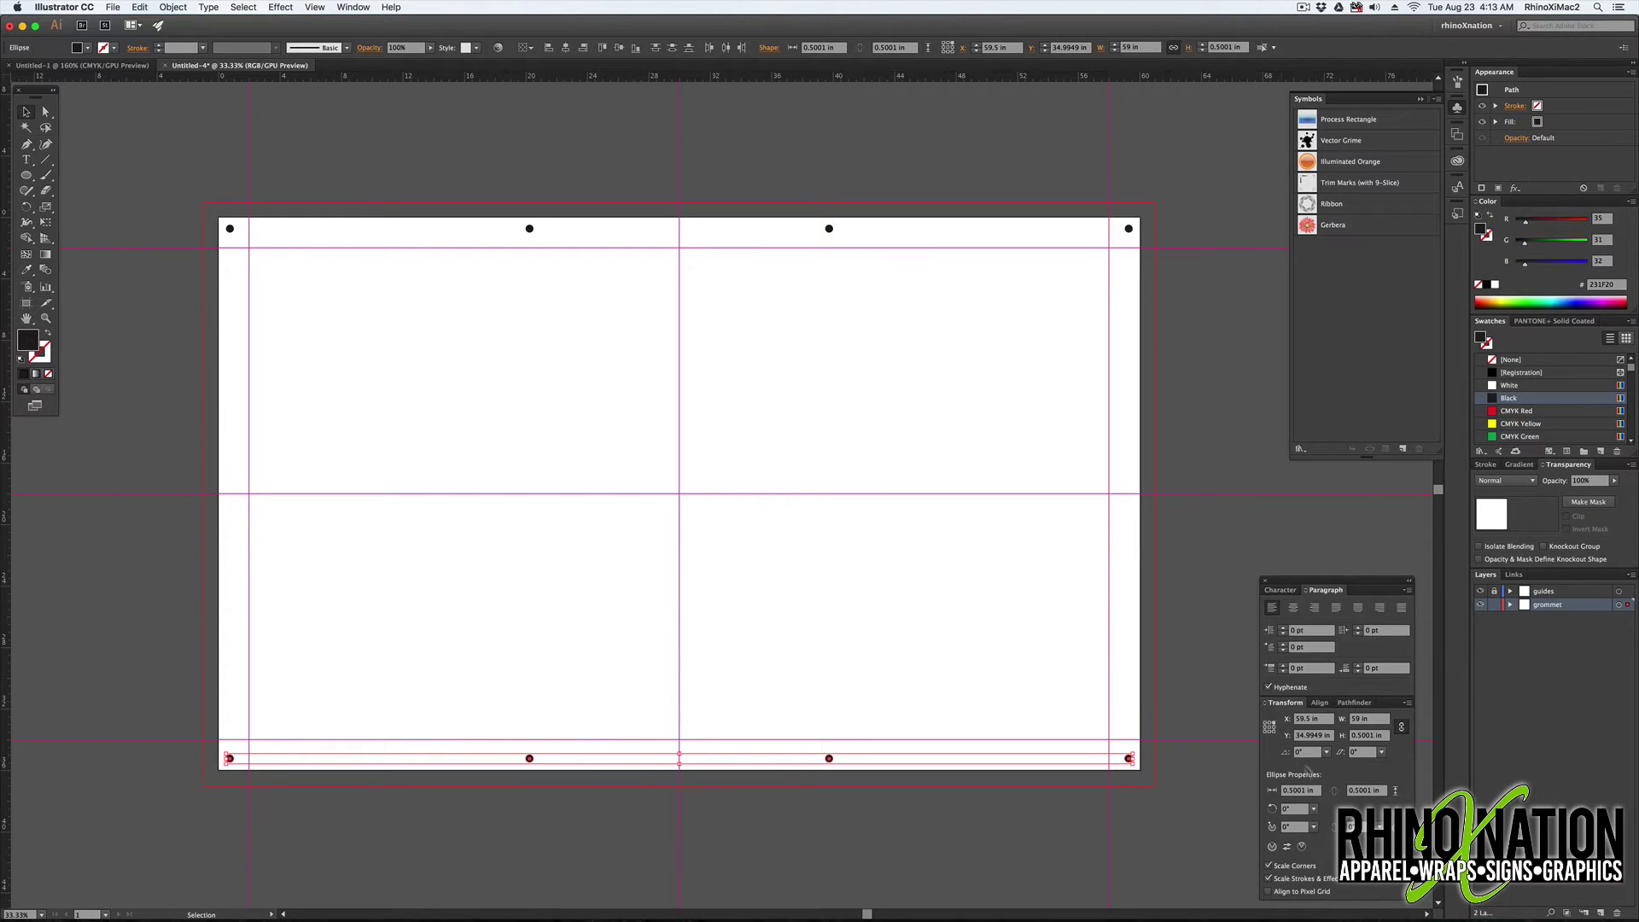
{"action": "left_click", "coordinate": [1313, 737]}
{"action": "type", "text": "35.5"}
{"action": "key", "text": "Return"}
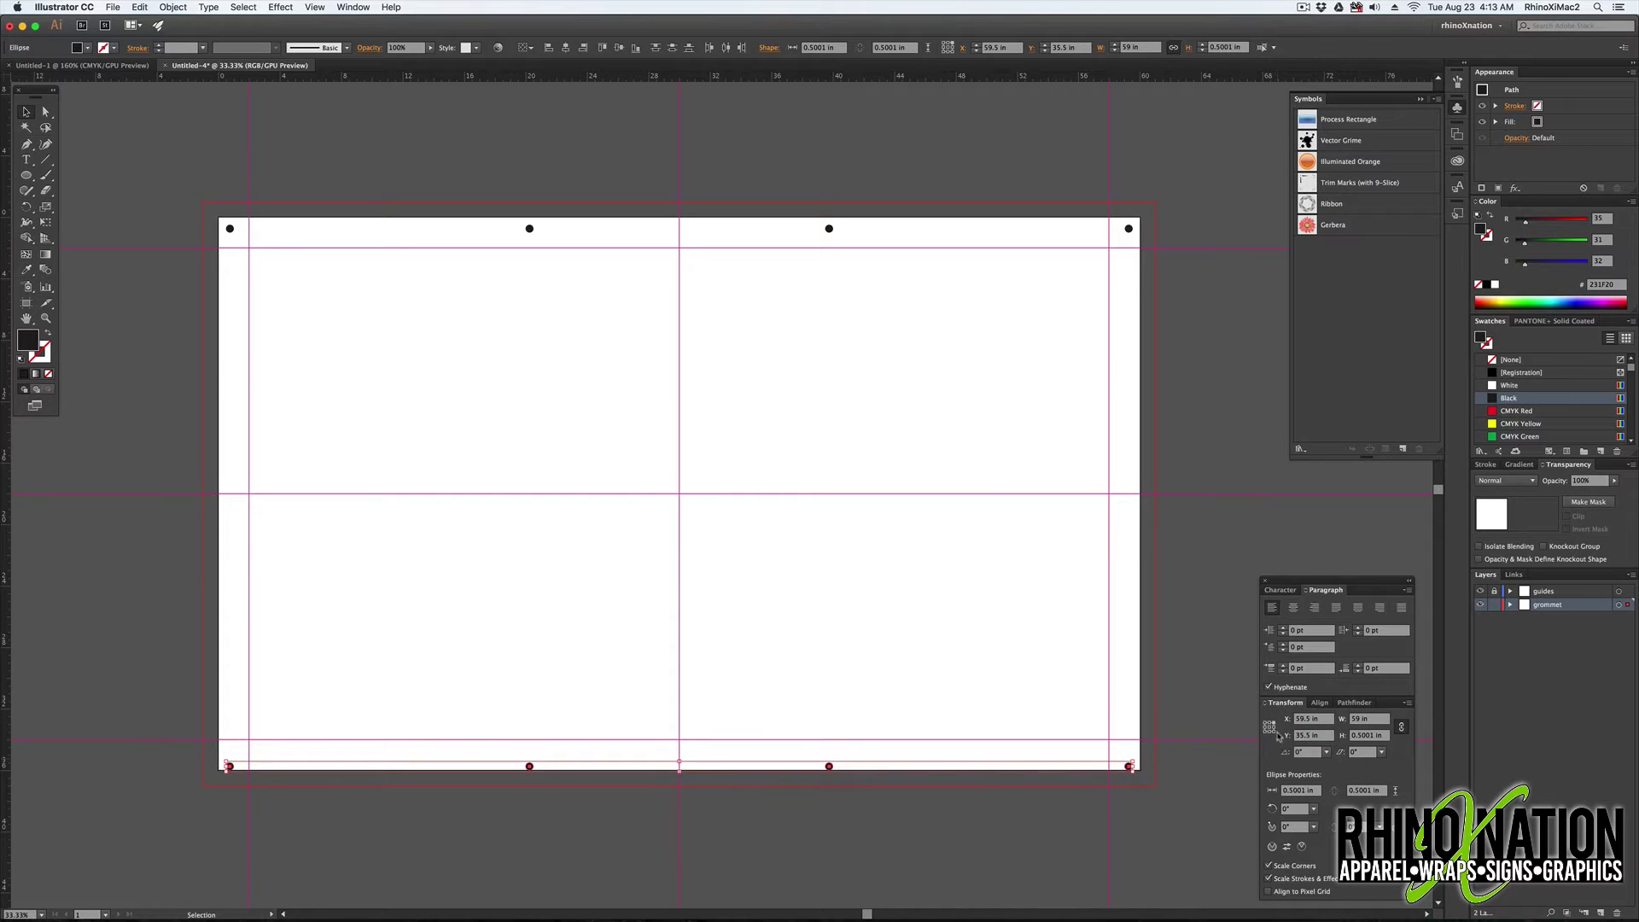
- Switch the bottom grommet row's reference point to bottom center, set Y to 35.5 in again and deselect the row
{"action": "left_click", "coordinate": [1269, 733]}
{"action": "left_click", "coordinate": [1315, 736]}
{"action": "type", "text": "35/.5"}
{"action": "key", "text": "Return"}
{"action": "type", "text": "35"}
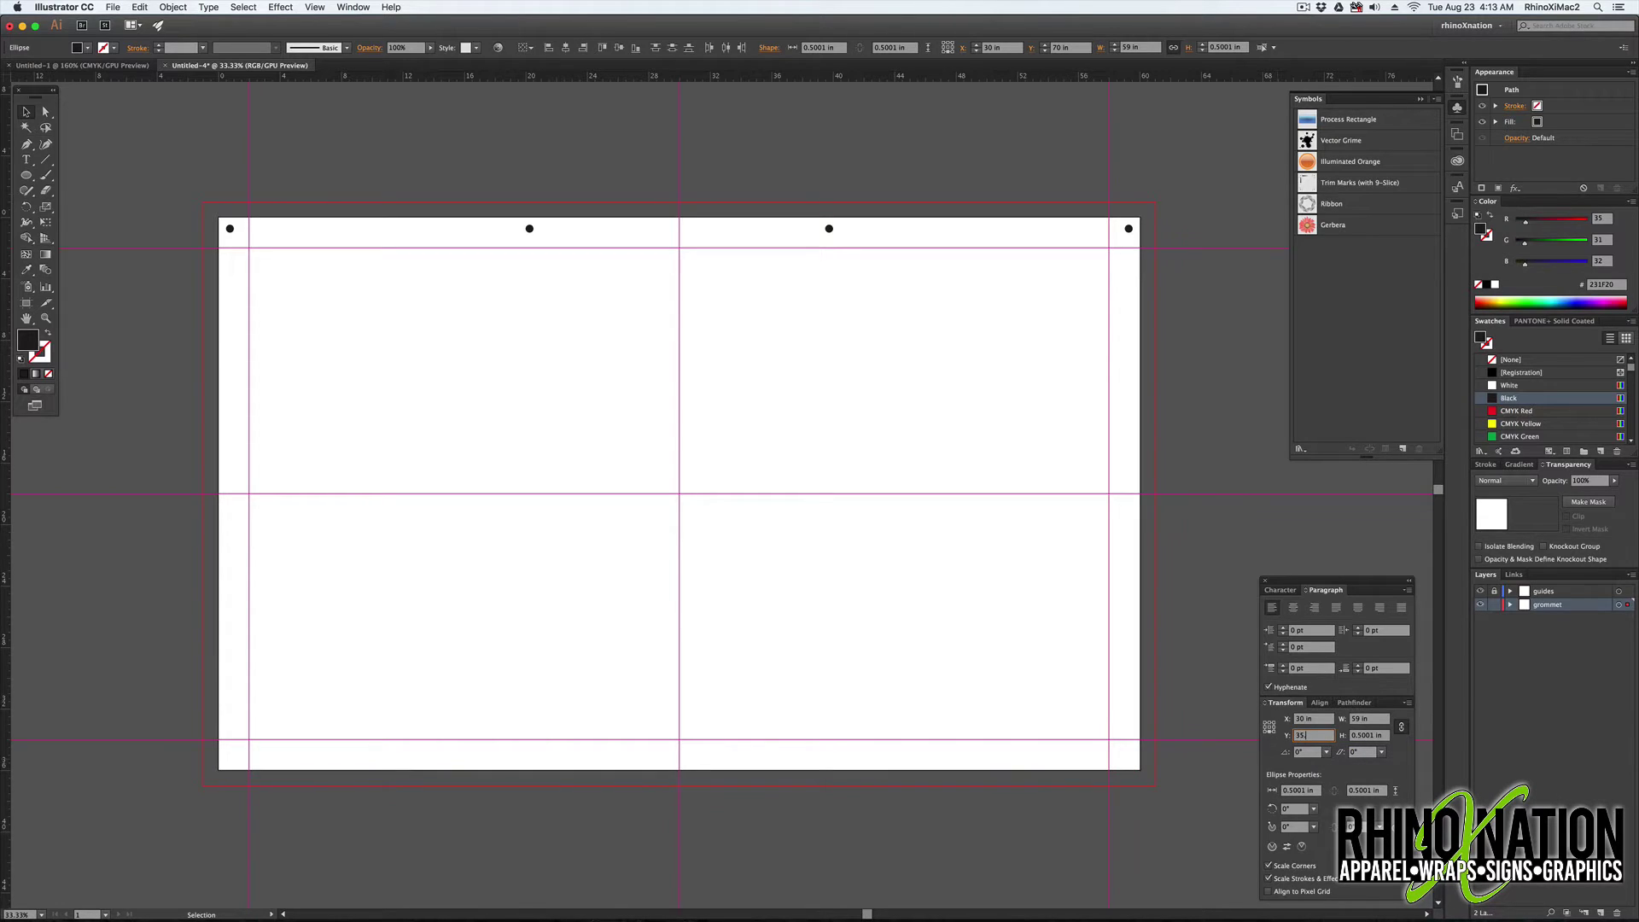
{"action": "type", "text": ".5"}
{"action": "key", "text": "Return"}
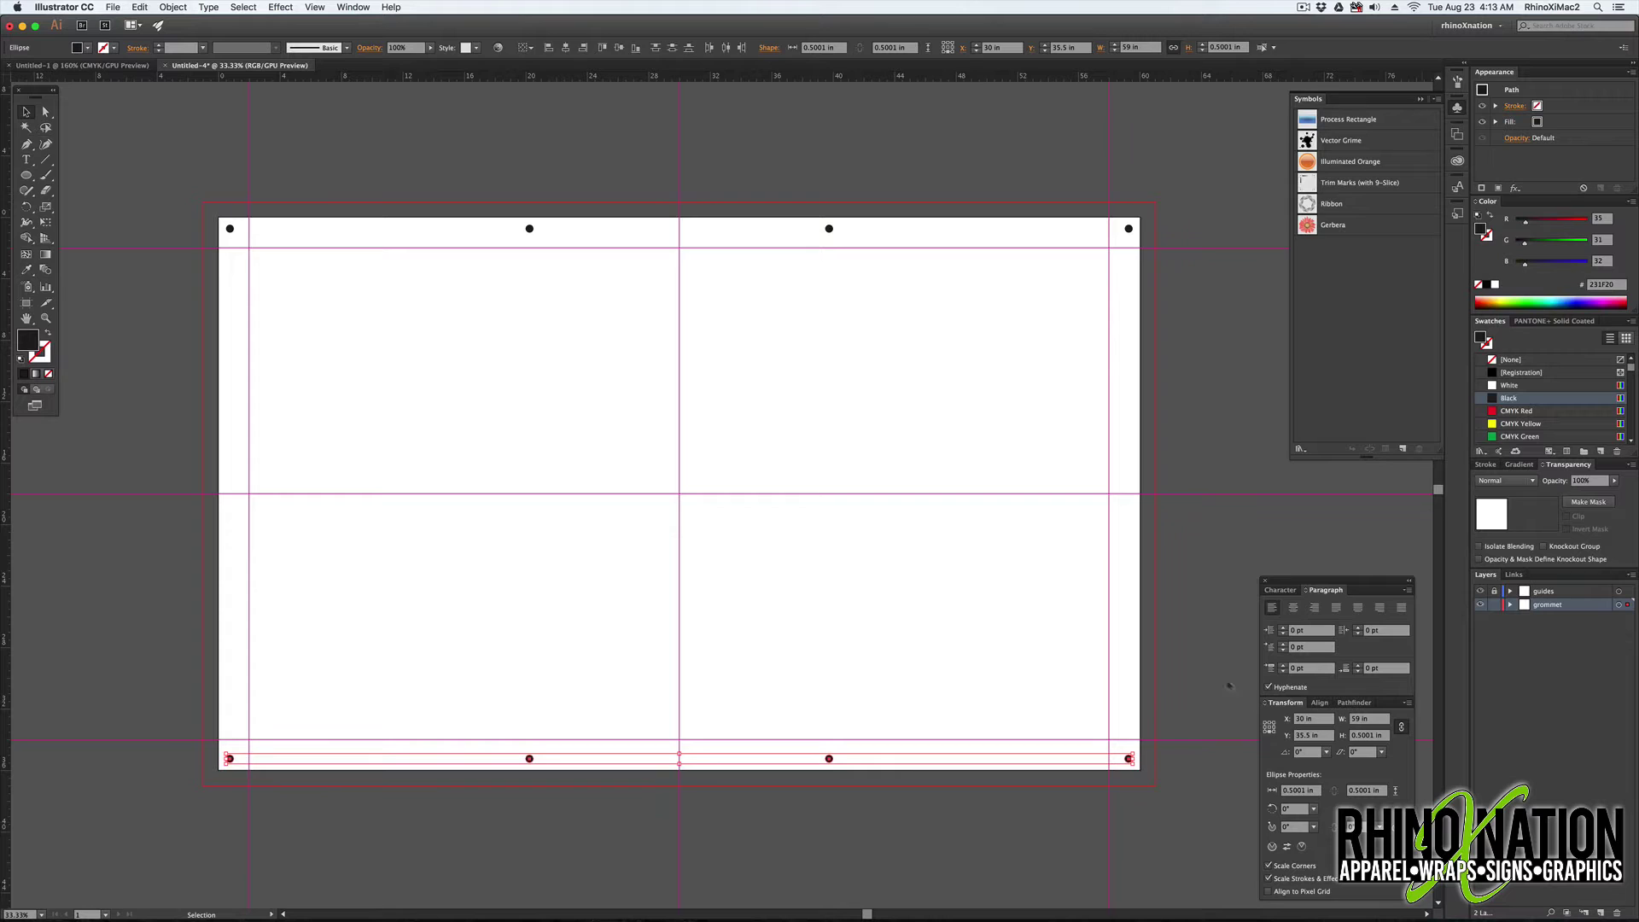
{"action": "left_click", "coordinate": [1221, 681]}
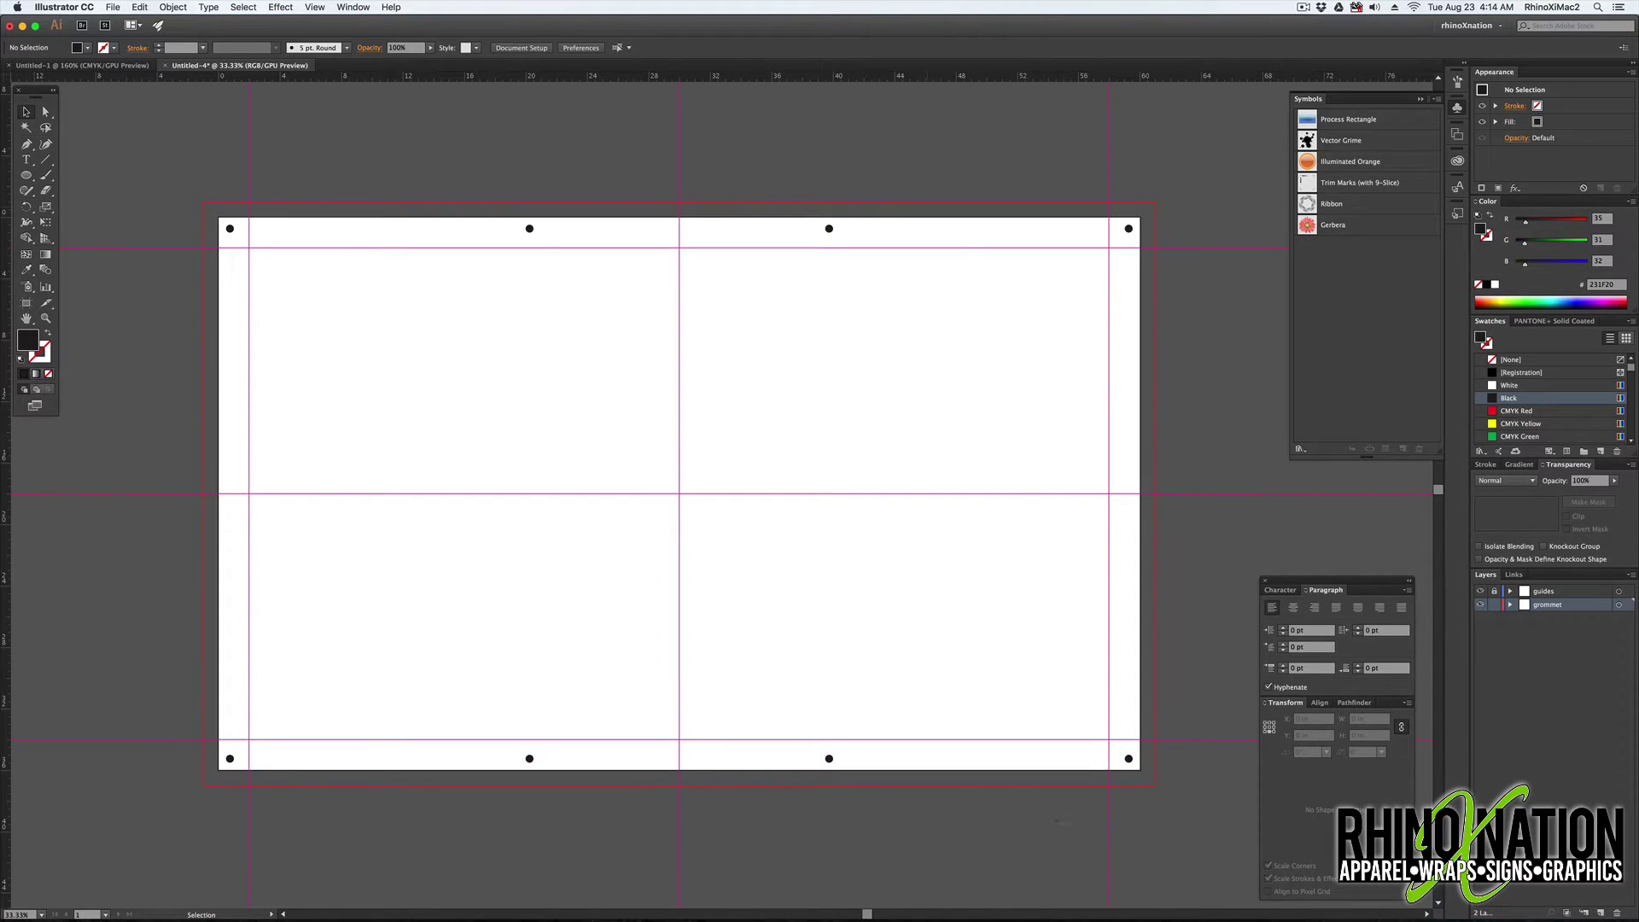
- Lock the grommet layer and add a new layer named "design layer" at the bottom of the layer stack
{"action": "left_click", "coordinate": [1494, 604]}
{"action": "left_click", "coordinate": [1600, 913]}
{"action": "left_click_drag", "start_coordinate": [1563, 604], "coordinate": [1550, 637]}
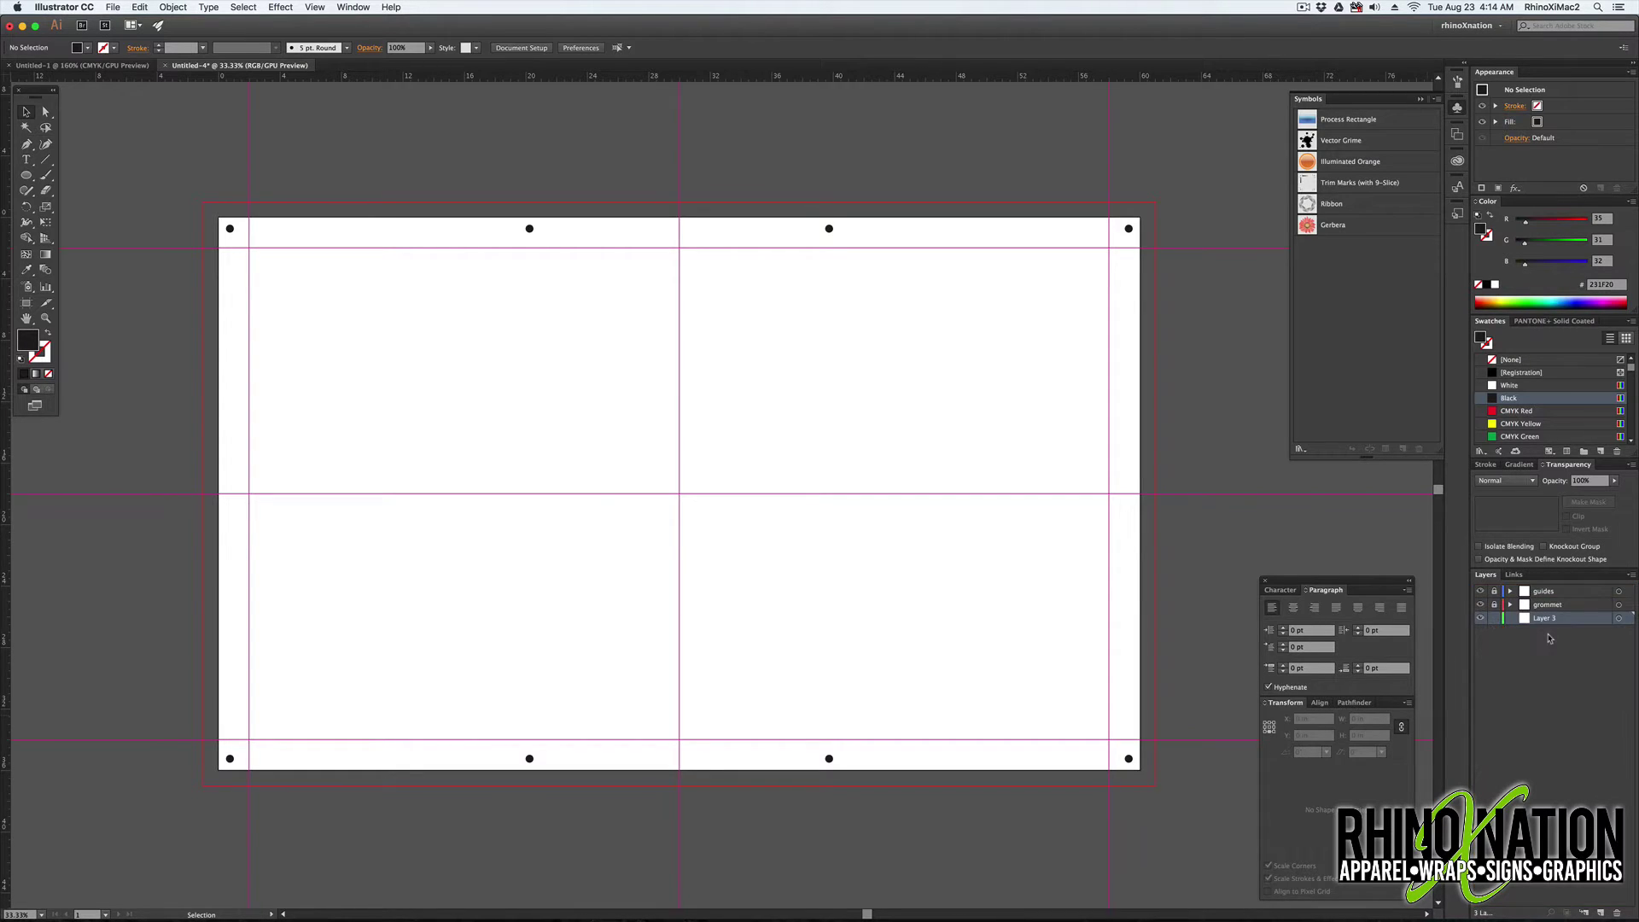
{"action": "double_click", "coordinate": [1545, 619]}
{"action": "type", "text": "design l"}
{"action": "key", "text": "Return"}
- Add the text "Rhino" on the design layer and set its font size to 500 pt
{"action": "key", "text": "t"}
{"action": "left_click", "coordinate": [742, 391]}
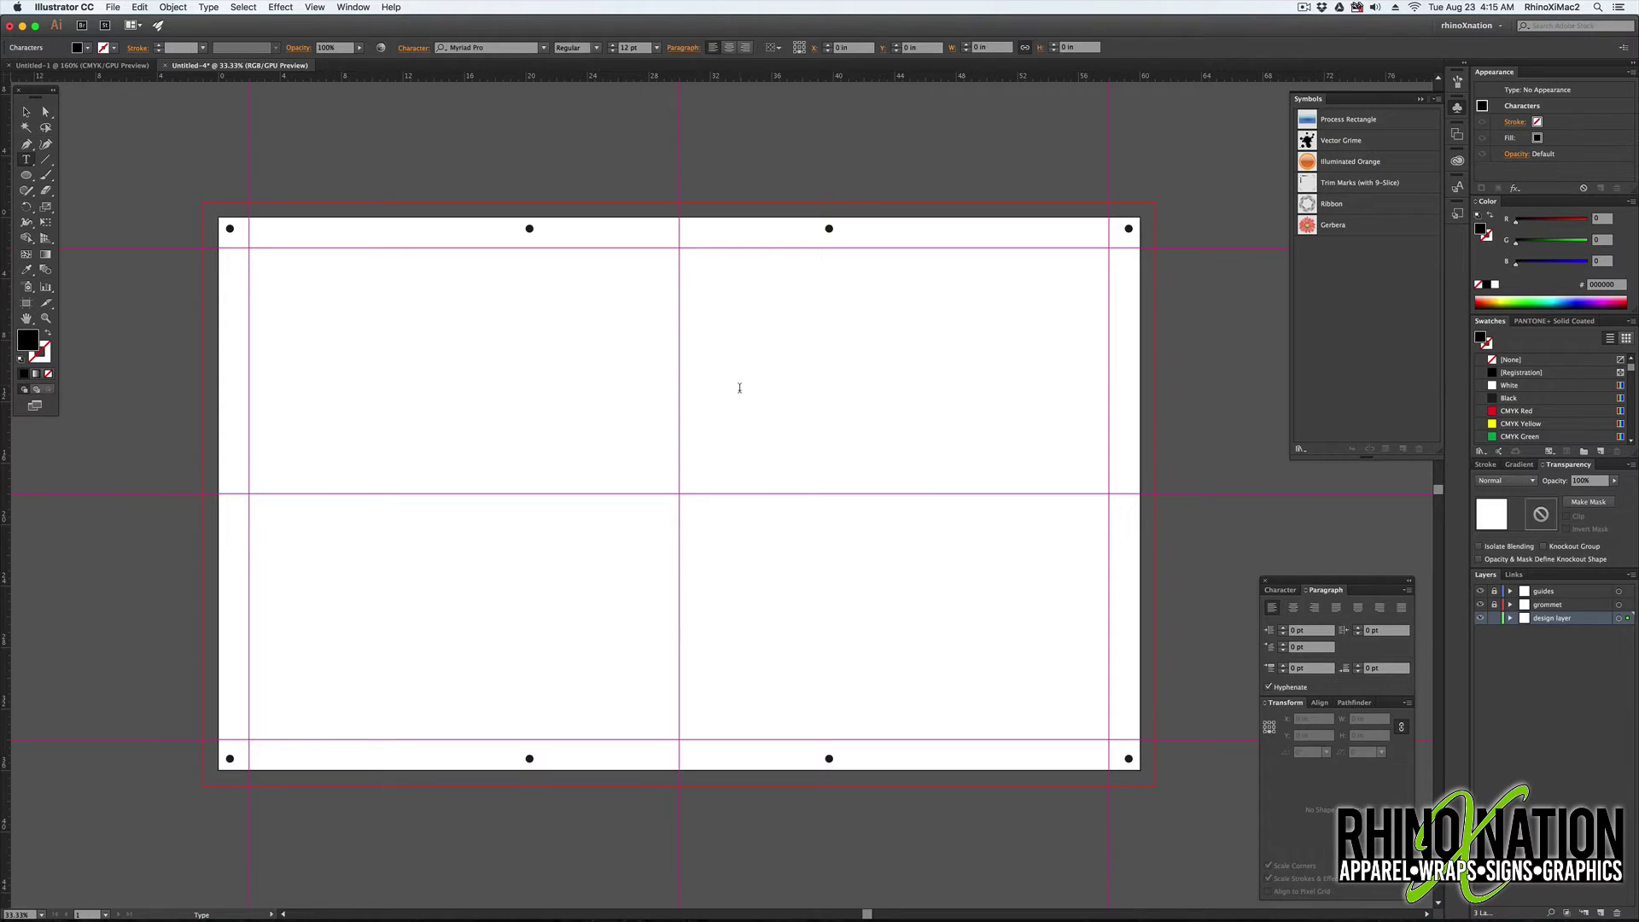
{"action": "type", "text": "R"}
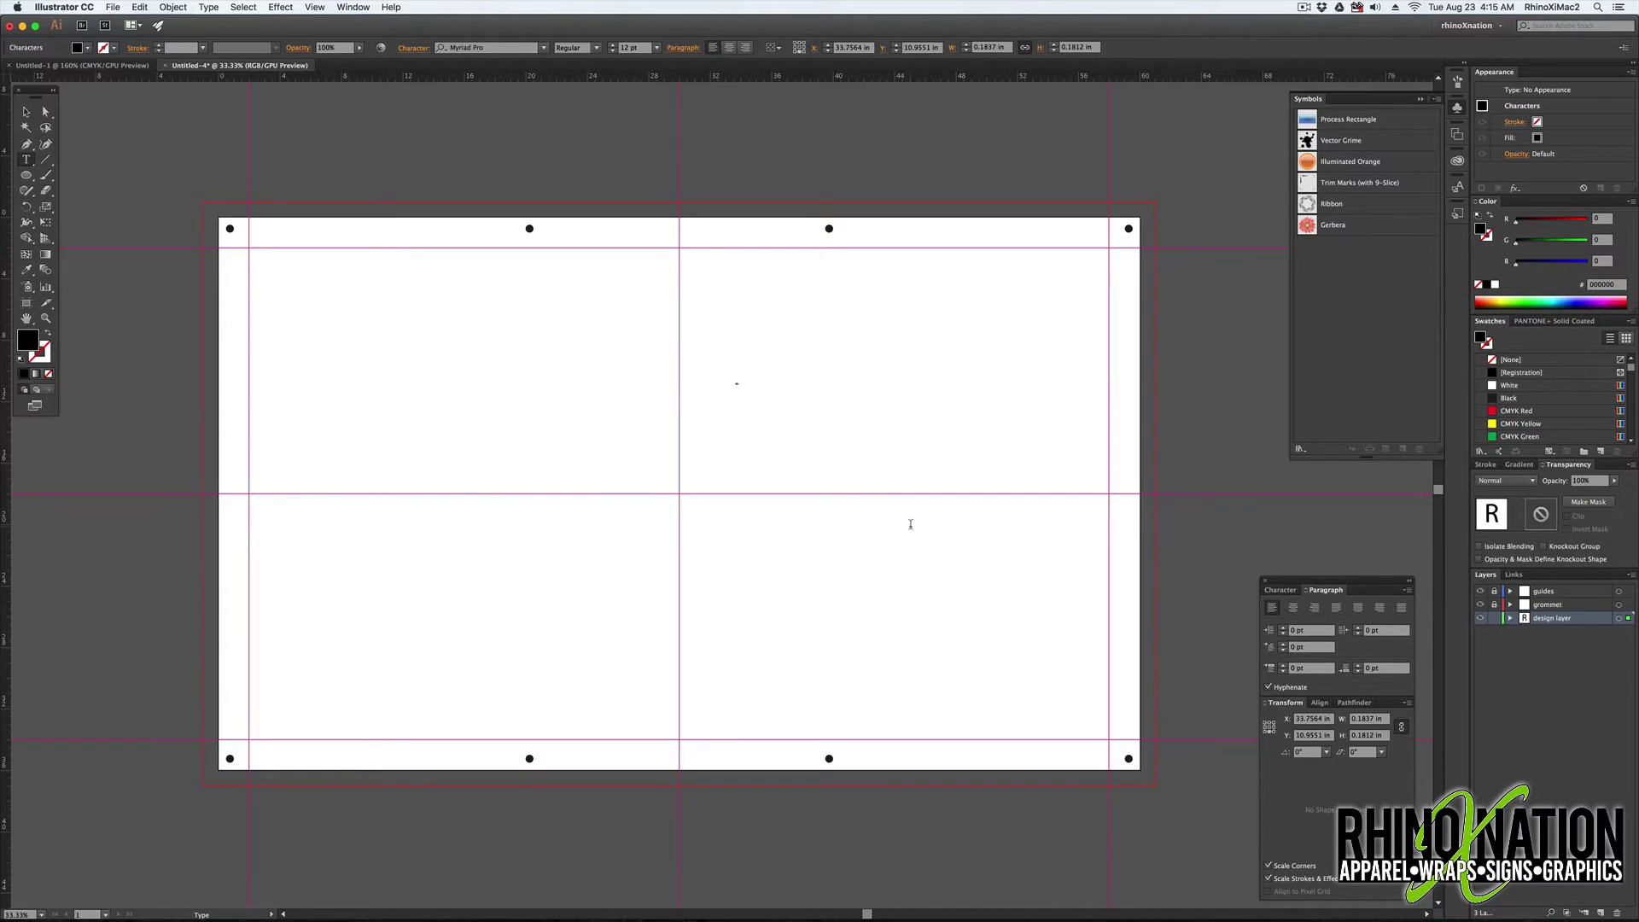
{"action": "type", "text": "hino"}
{"action": "left_click", "coordinate": [1278, 595]}
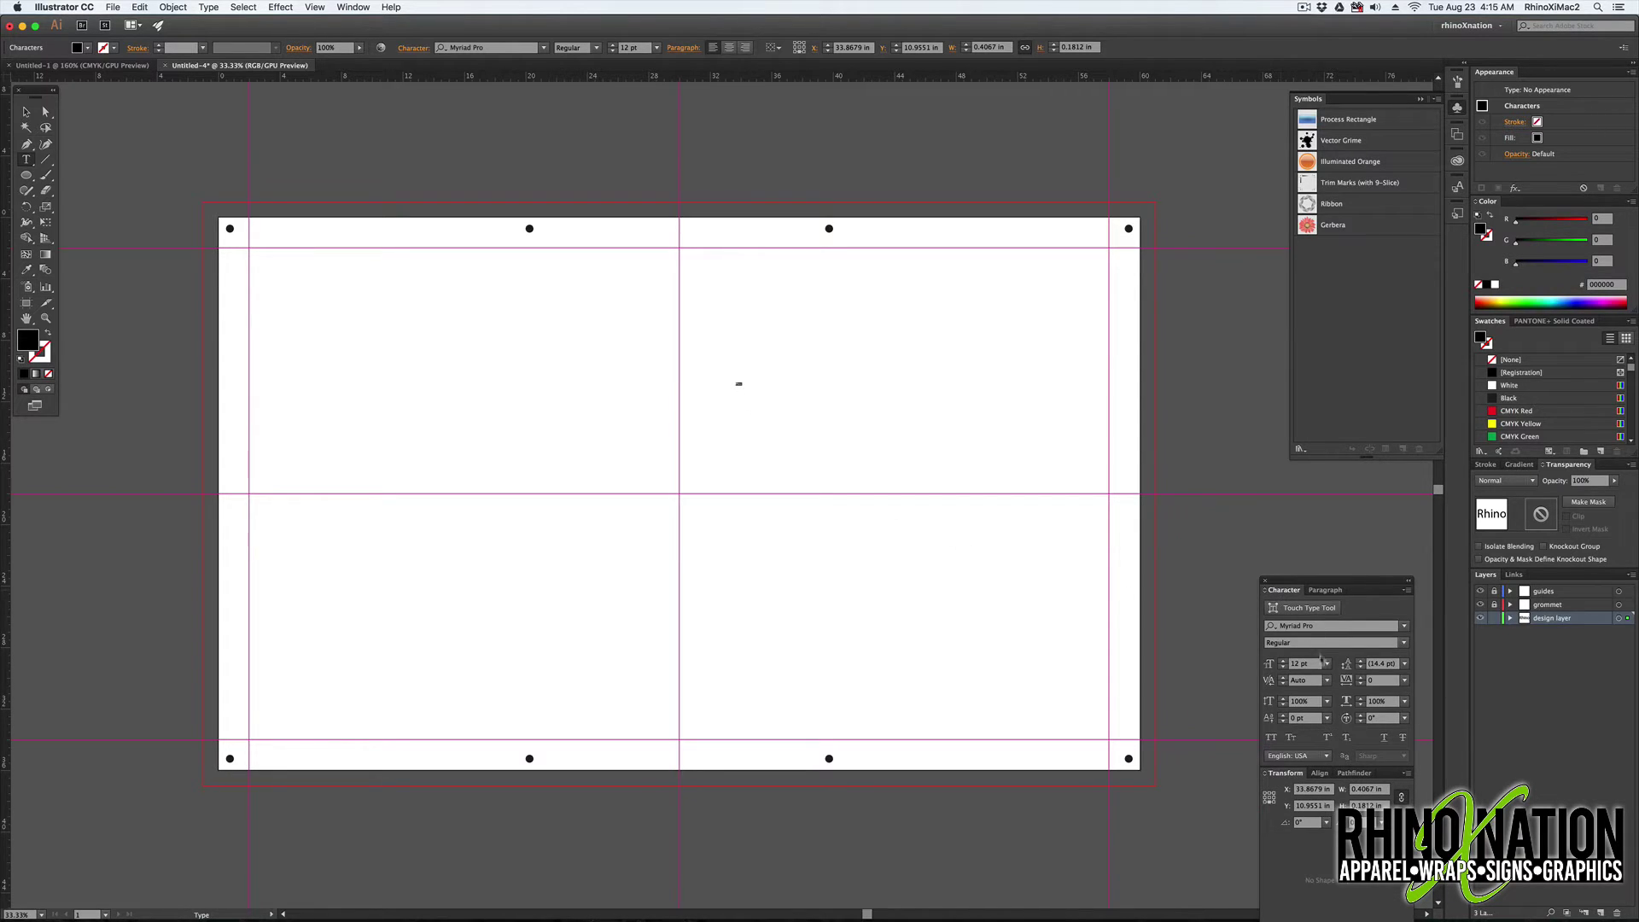
{"action": "left_click", "coordinate": [1271, 664]}
{"action": "type", "text": "500"}
{"action": "key", "text": "Return"}
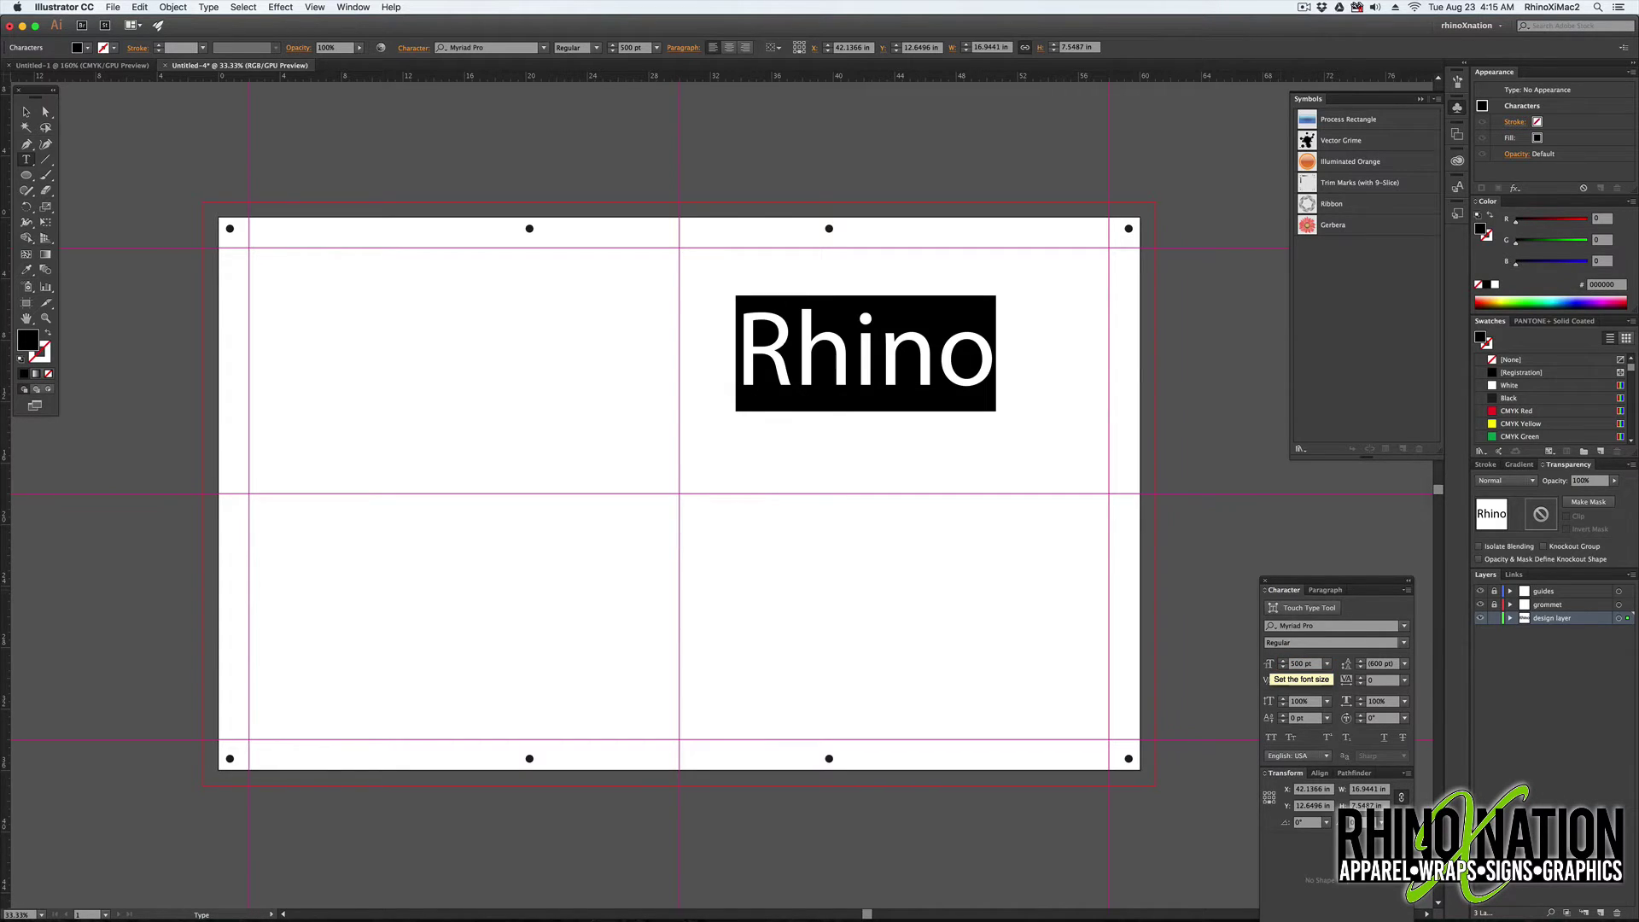
- Change the Rhino text's font to Helvetica Neue and move the text onto the vertical center guide in the upper half
{"action": "left_click", "coordinate": [26, 112]}
{"action": "left_click", "coordinate": [1405, 626]}
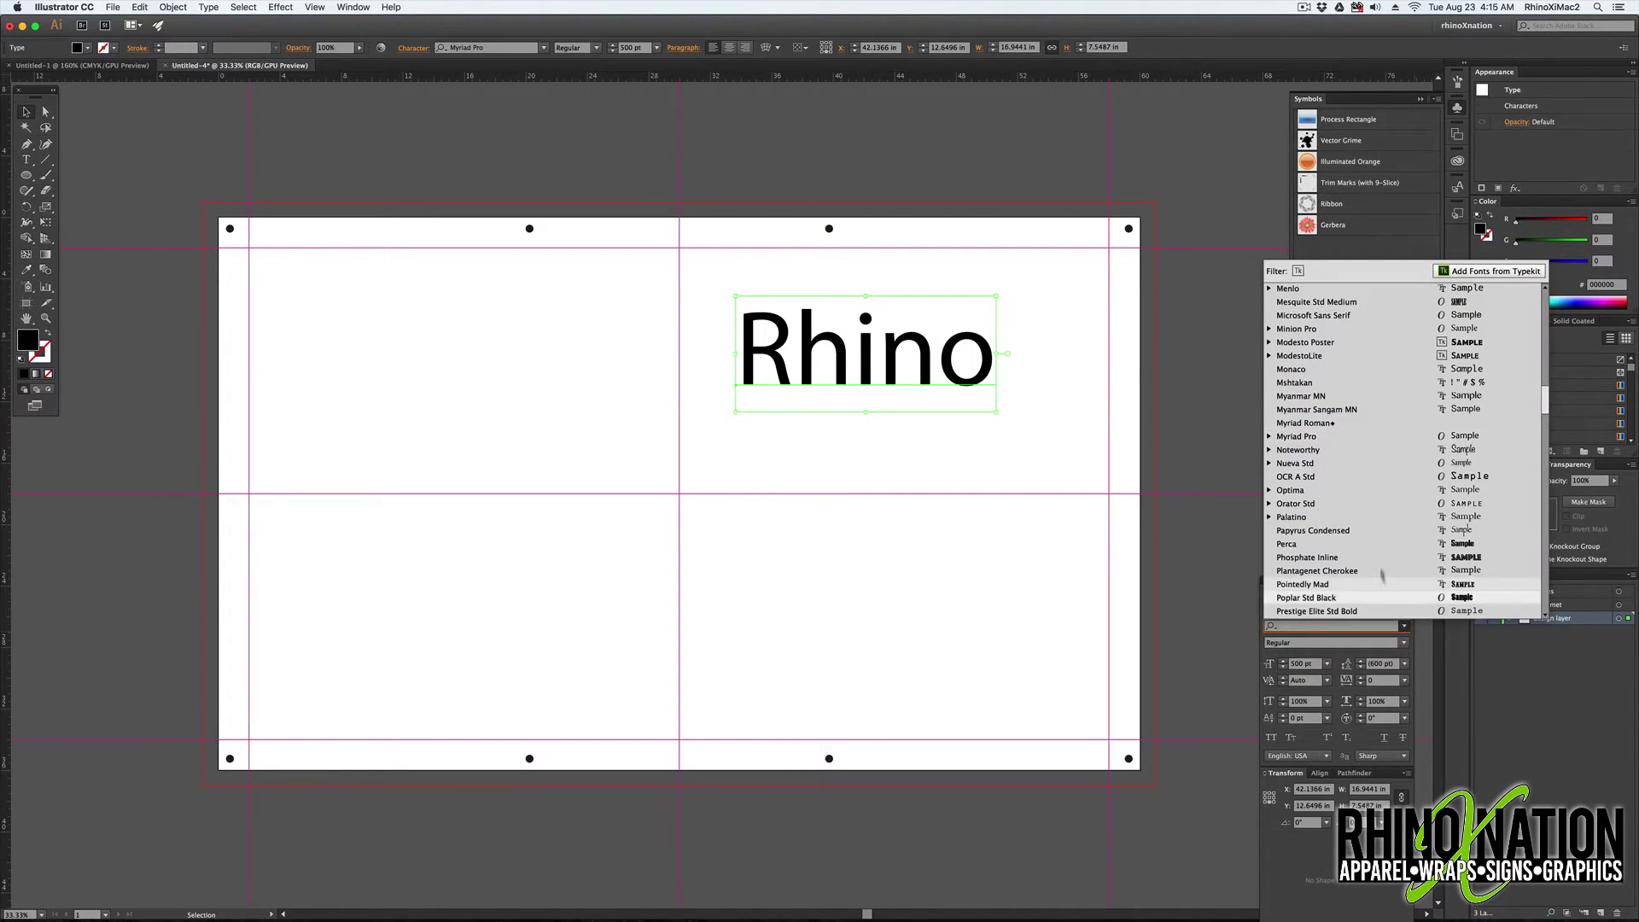
{"action": "scroll", "coordinate": [1343, 442], "scroll_direction": "up", "scroll_amount": 10}
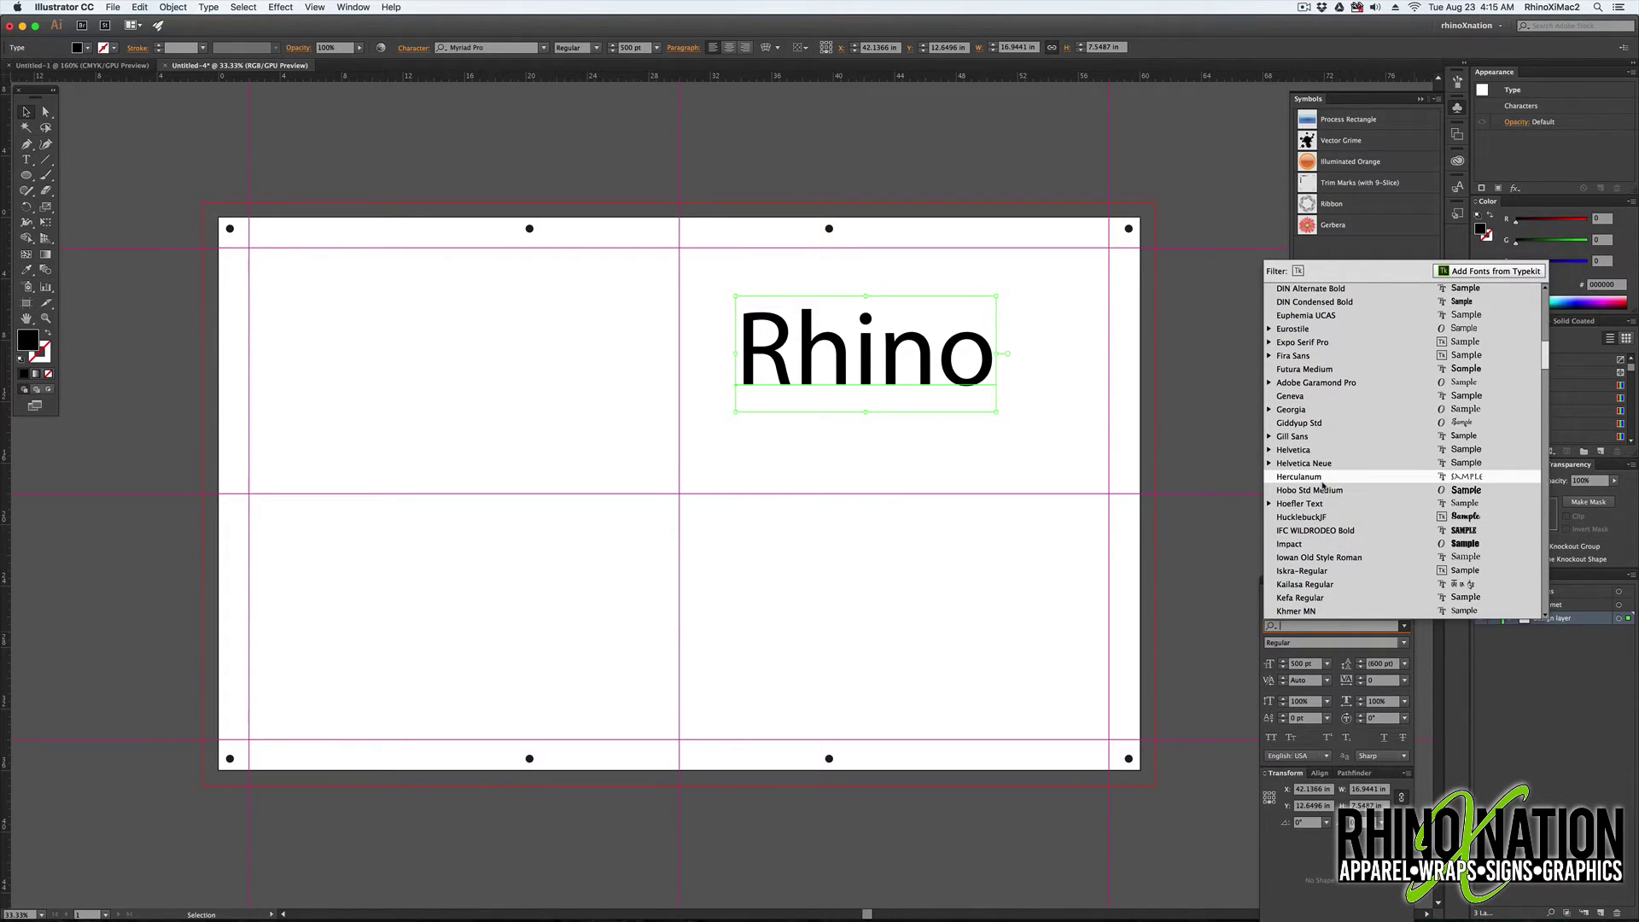
{"action": "left_click", "coordinate": [1343, 464]}
{"action": "left_click_drag", "start_coordinate": [862, 365], "coordinate": [670, 397]}
- Redefine the Normal Character Style from the Rhino text, and clear the text from the artboard
{"action": "left_click", "coordinate": [1459, 189]}
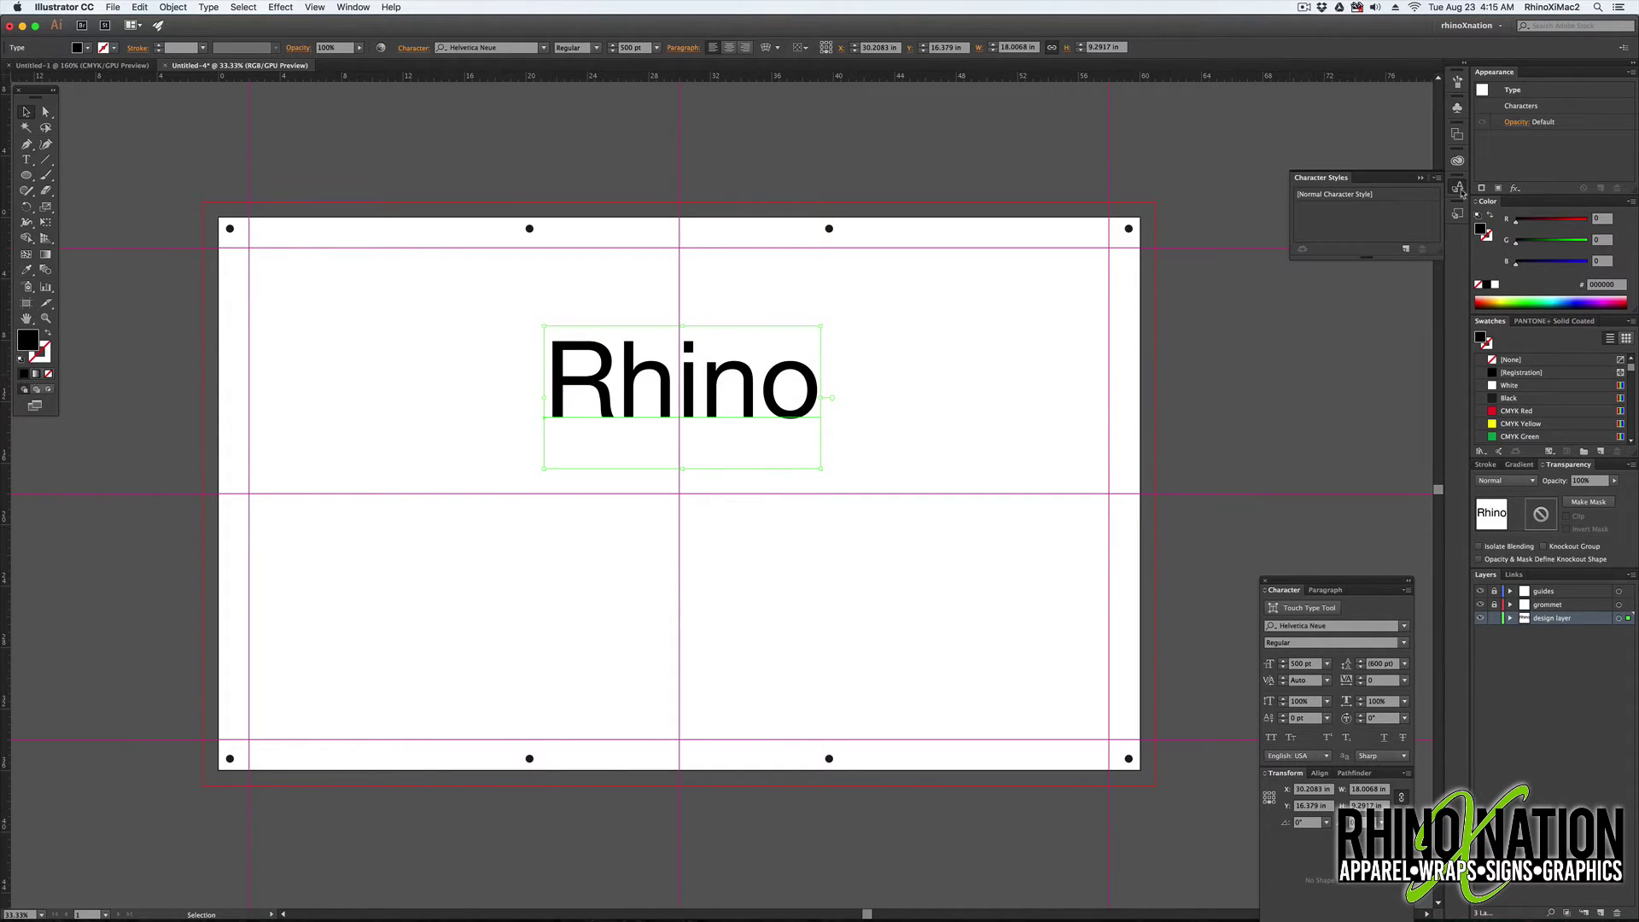
{"action": "left_click", "coordinate": [1392, 195]}
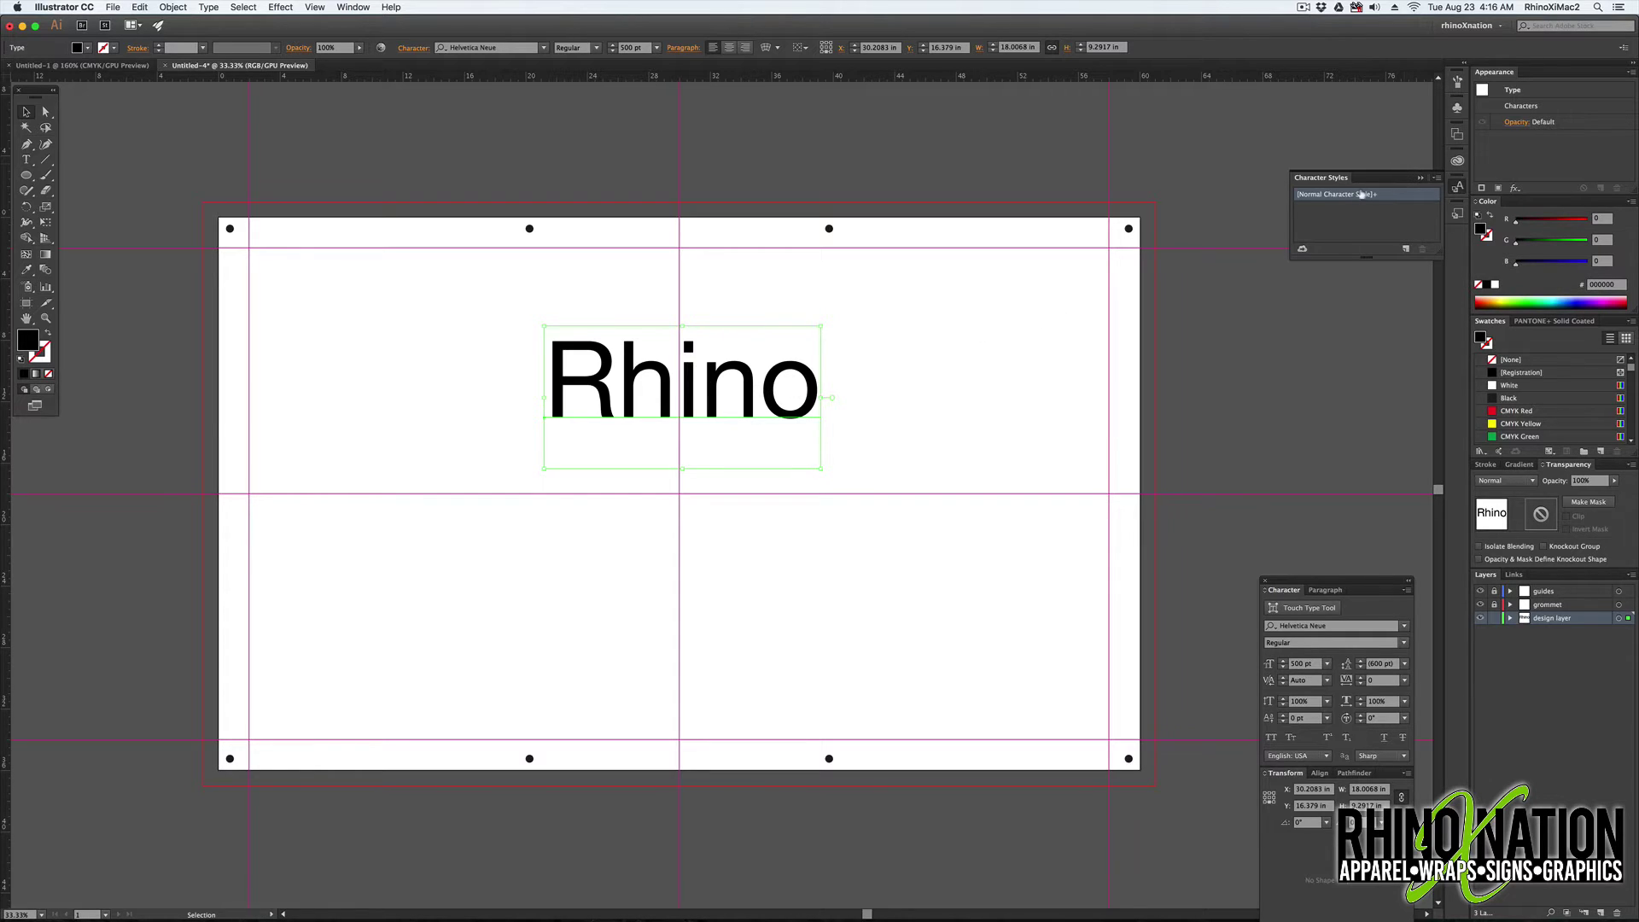
{"action": "left_click", "coordinate": [1438, 178]}
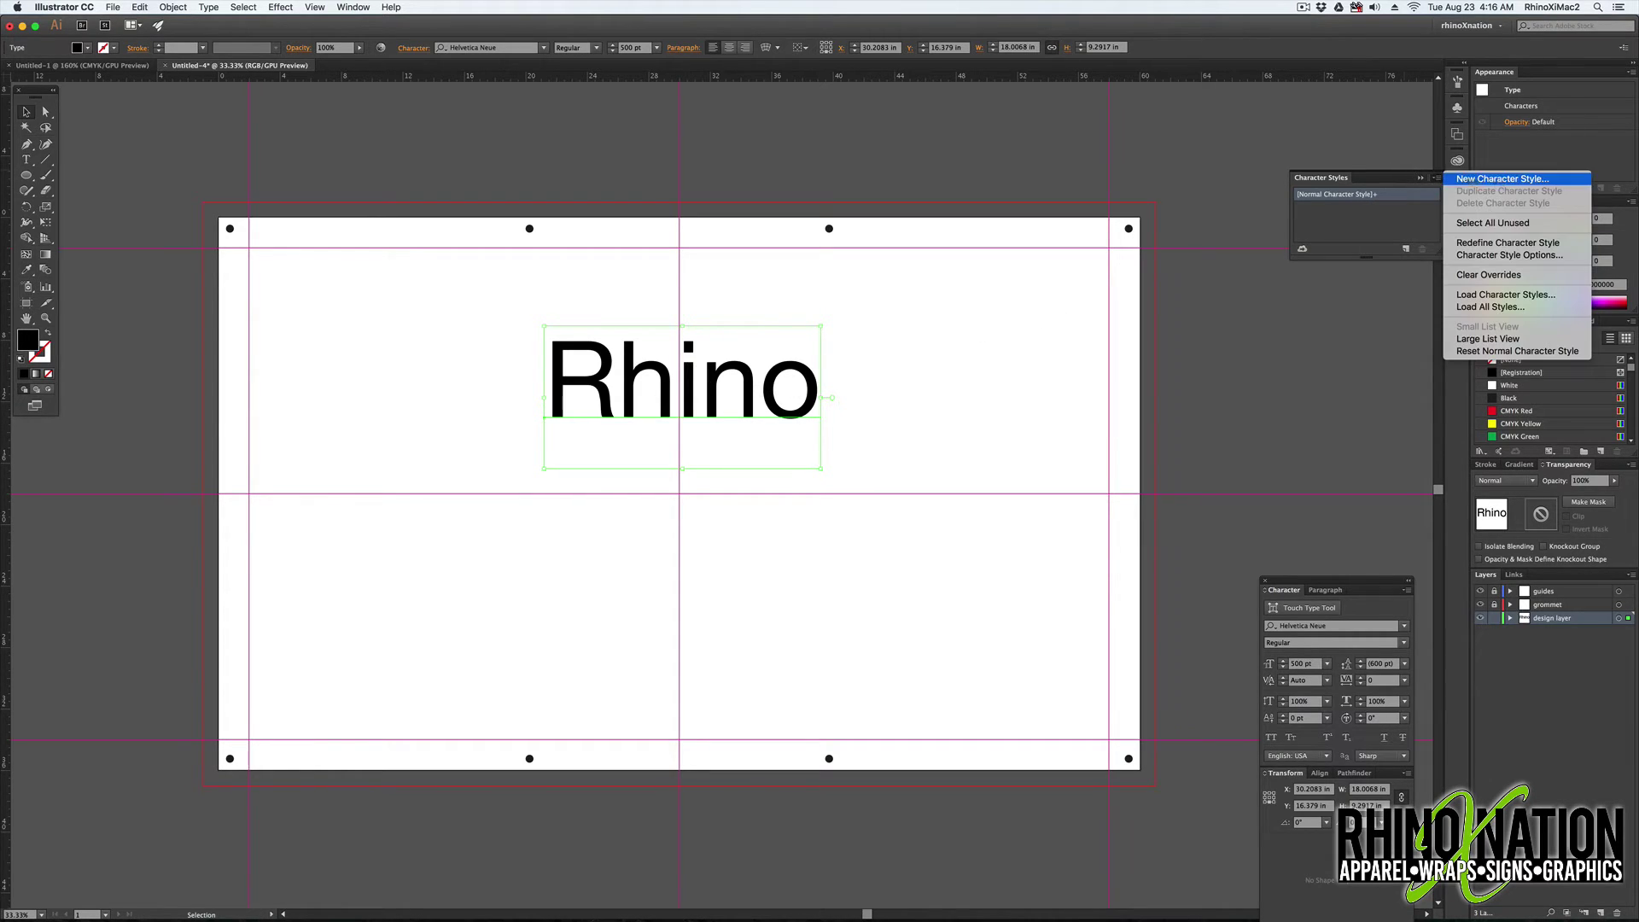
{"action": "left_click", "coordinate": [1513, 244]}
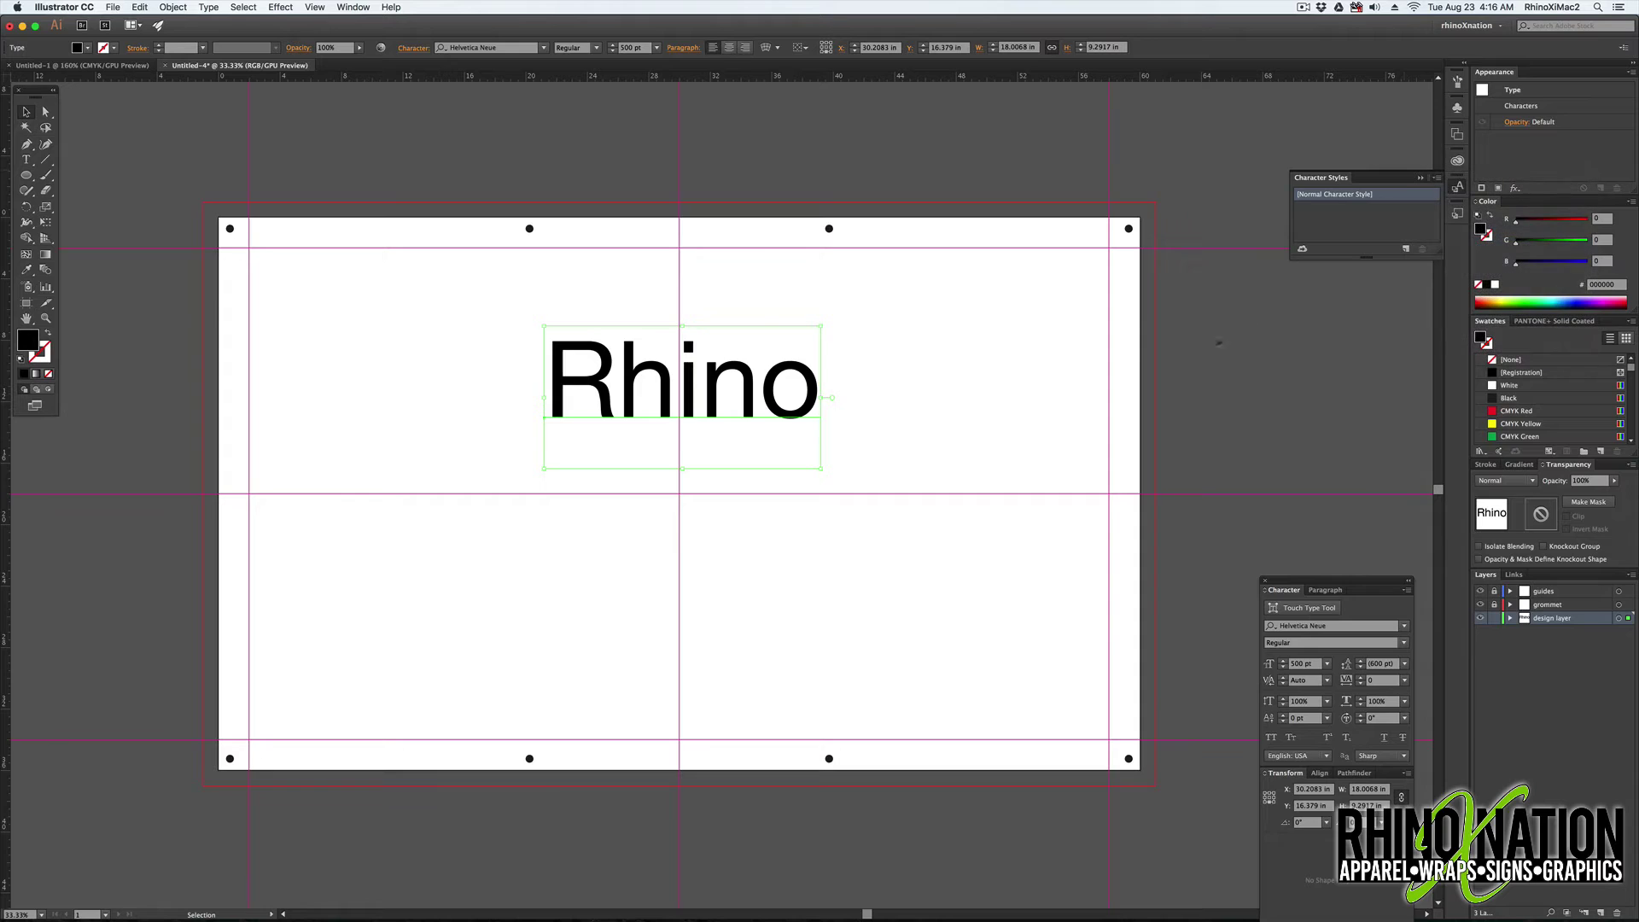
{"action": "key", "text": "super+shift+a"}
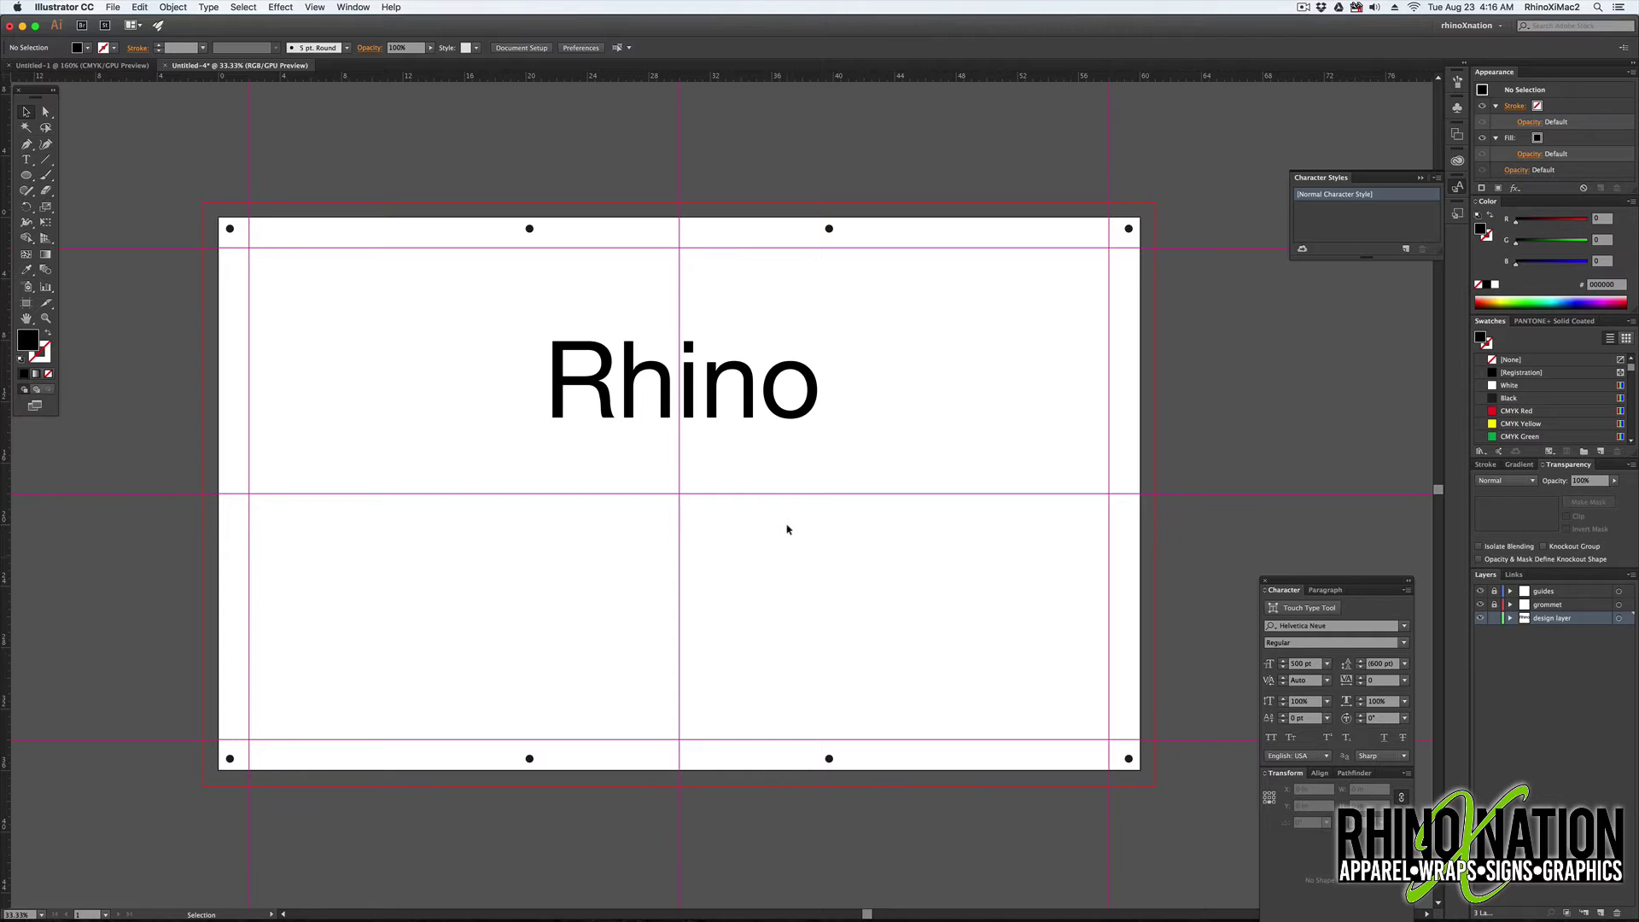
{"action": "key", "text": "super+a"}
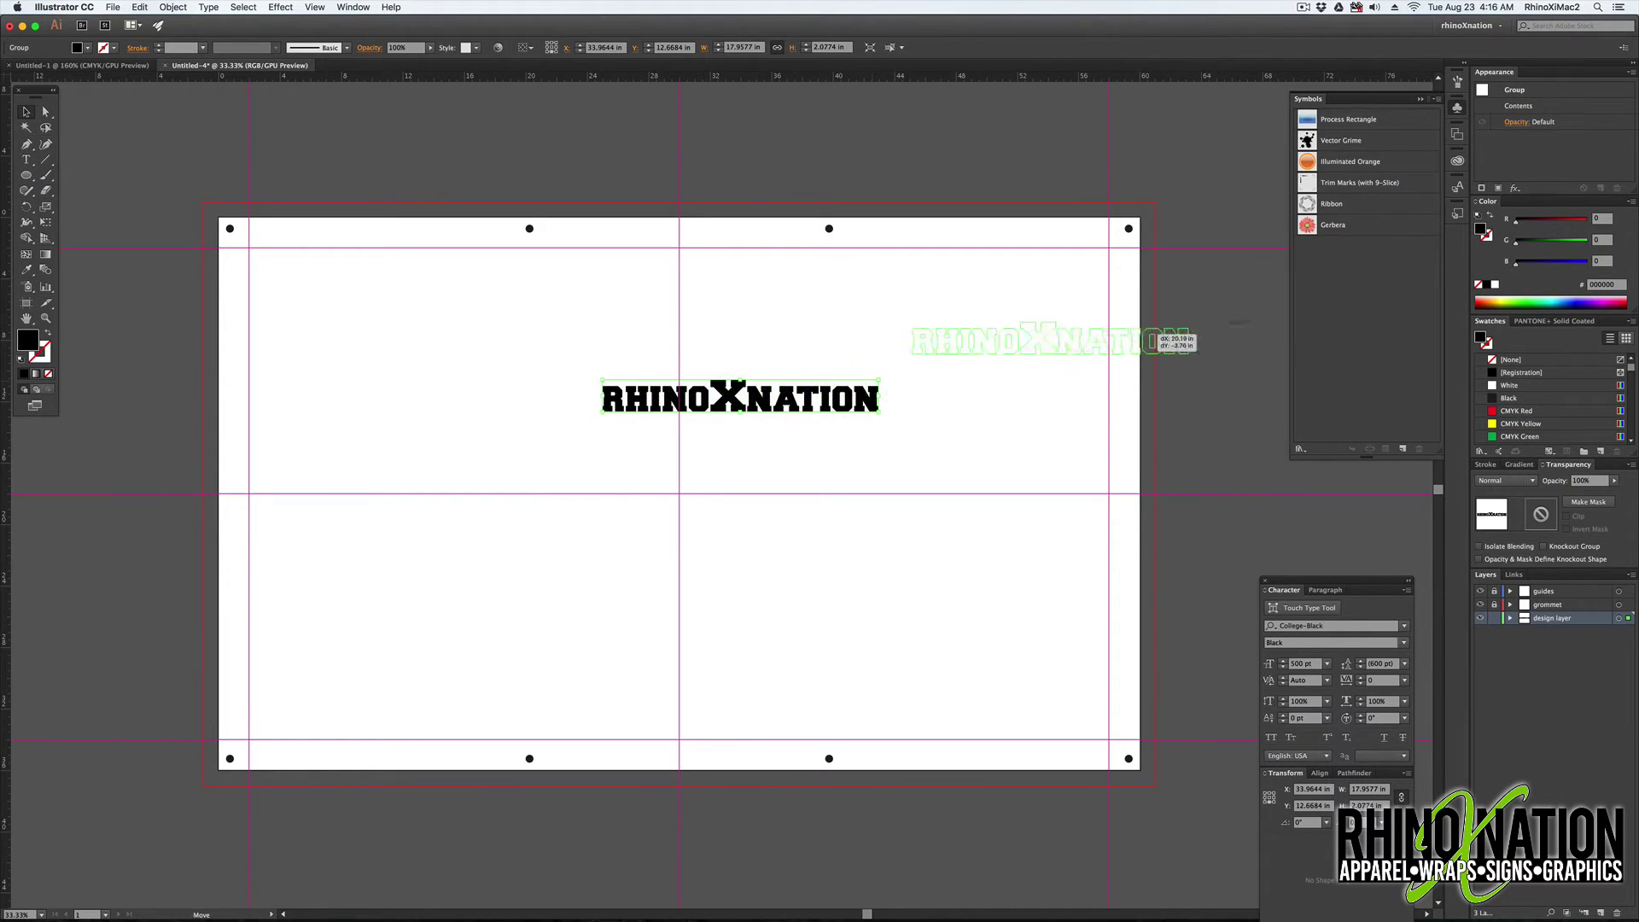
- Create a symbol named "logo" from the RHINOXNATION artwork with export type Graphic, and delete the artwork from the artboard
{"action": "left_click_drag", "start_coordinate": [1262, 319], "coordinate": [1413, 304]}
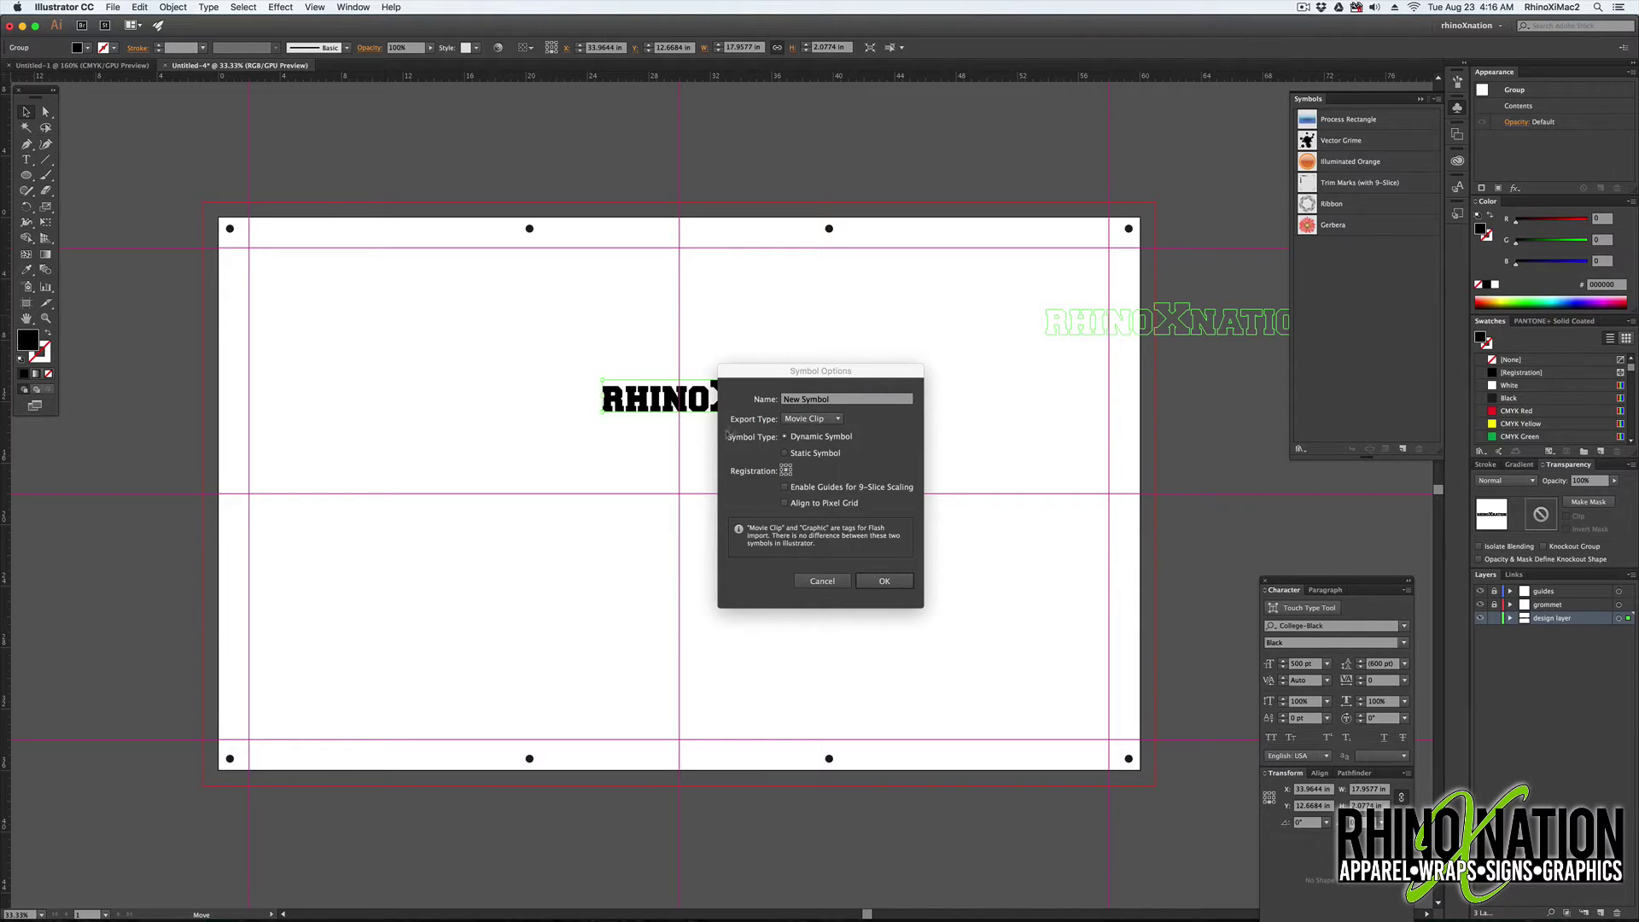
{"action": "left_click", "coordinate": [858, 400]}
{"action": "type", "text": "loo"}
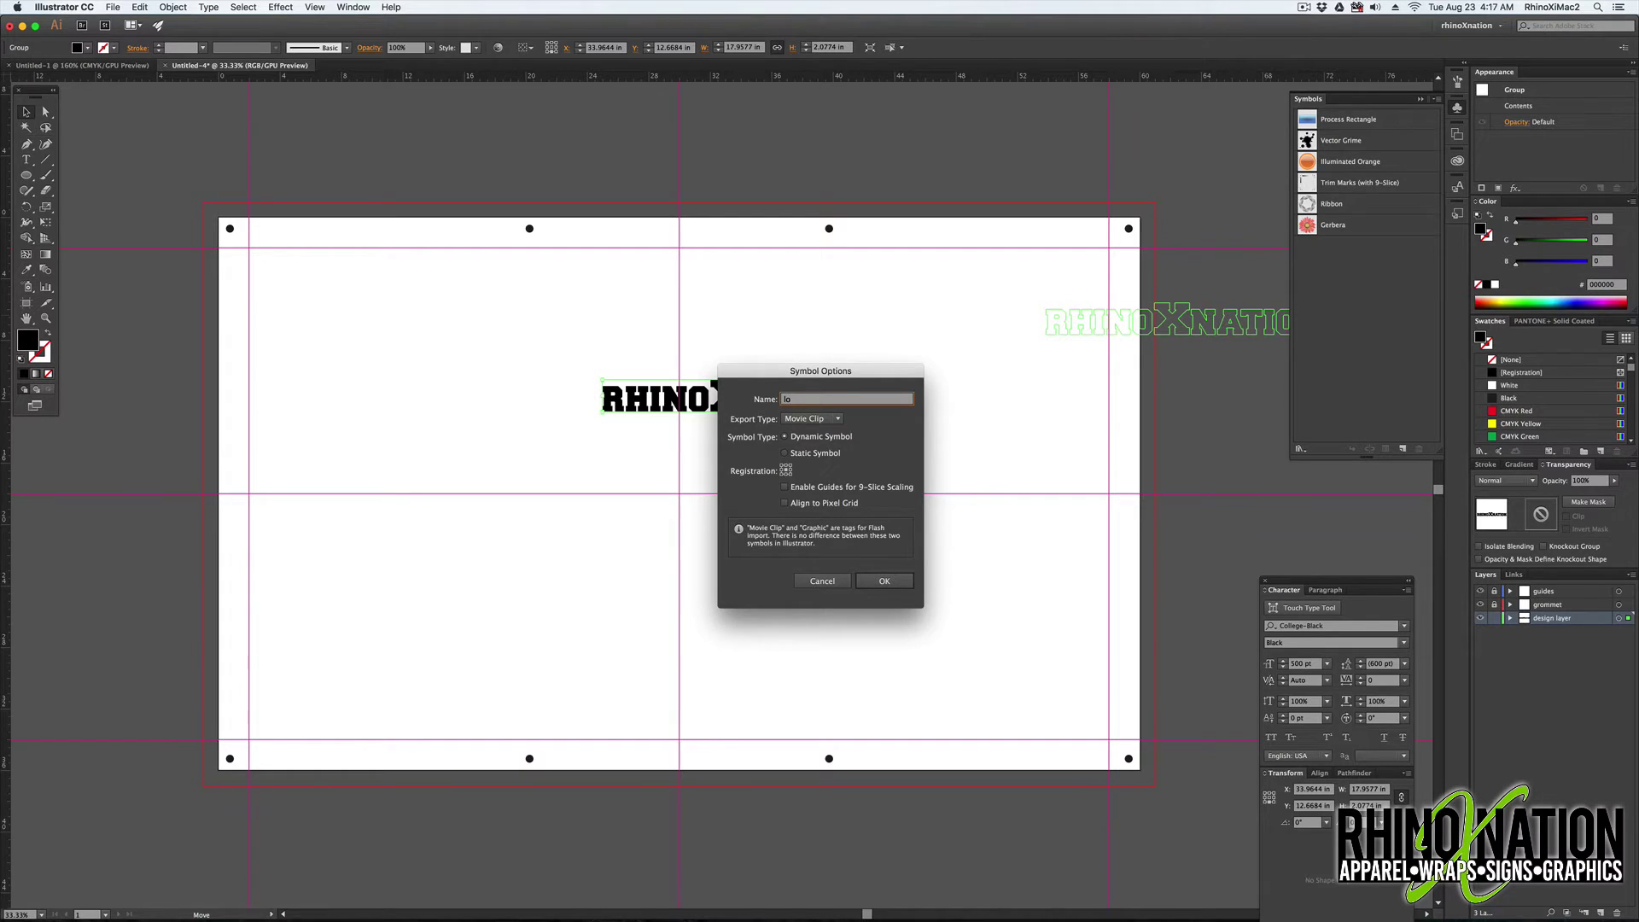
{"action": "left_click", "coordinate": [812, 418]}
{"action": "left_click", "coordinate": [807, 447]}
{"action": "left_click", "coordinate": [885, 581]}
{"action": "key", "text": "Delete"}
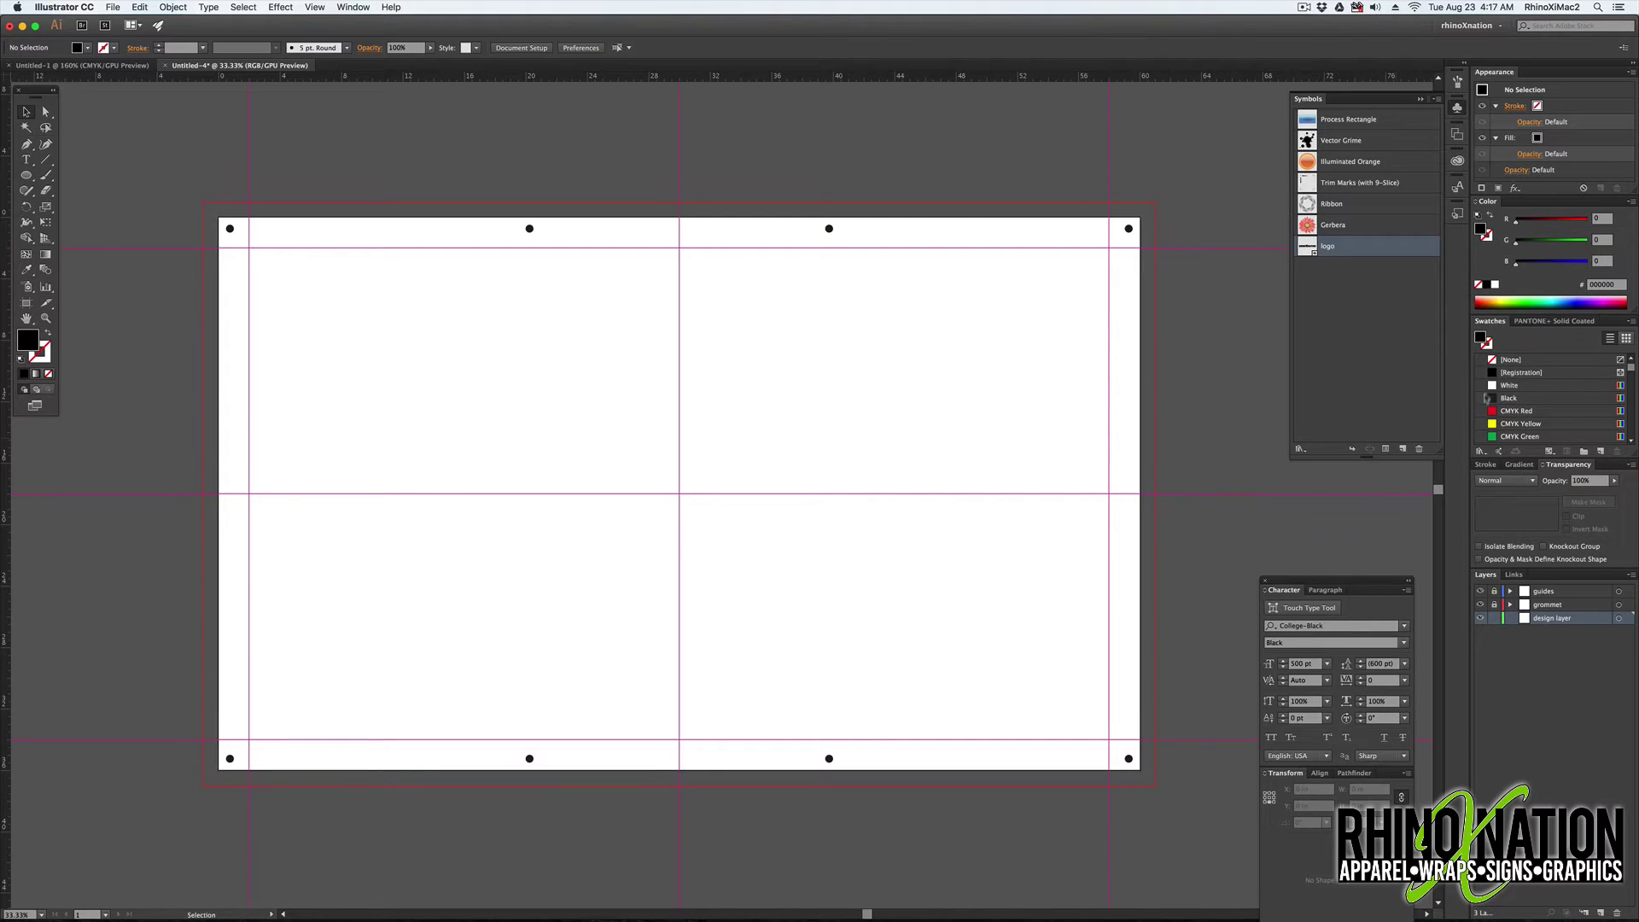
- Delete all unused swatches along with the leftover Grays color group
{"action": "left_click", "coordinate": [1631, 322]}
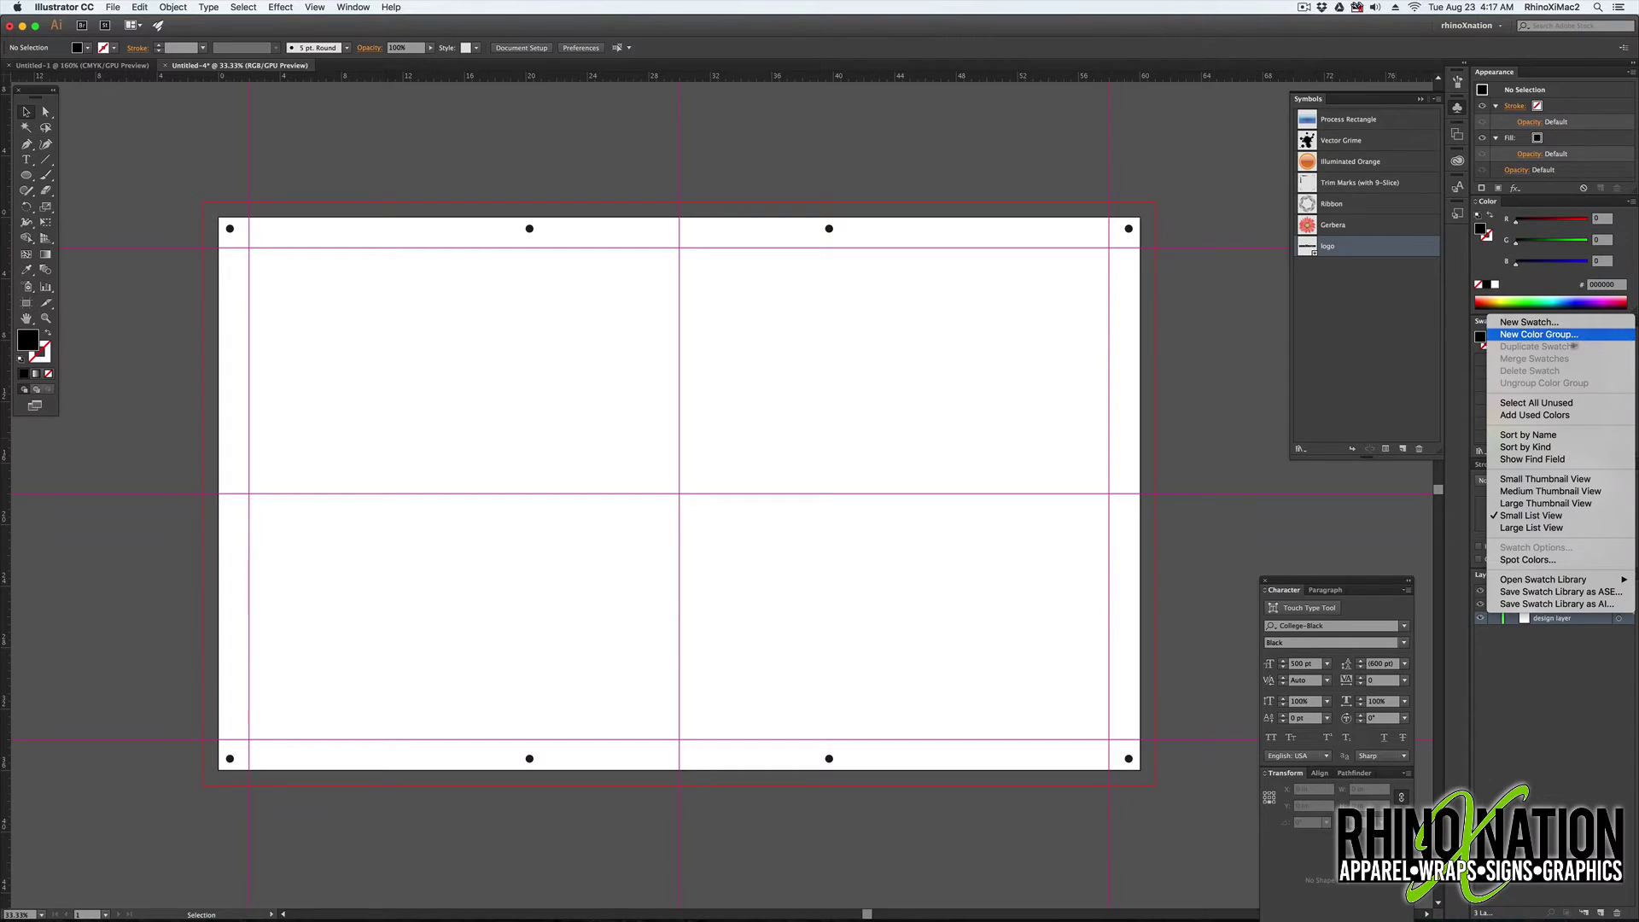
{"action": "left_click", "coordinate": [1537, 404]}
{"action": "left_click_drag", "start_coordinate": [1495, 413], "coordinate": [1617, 452]}
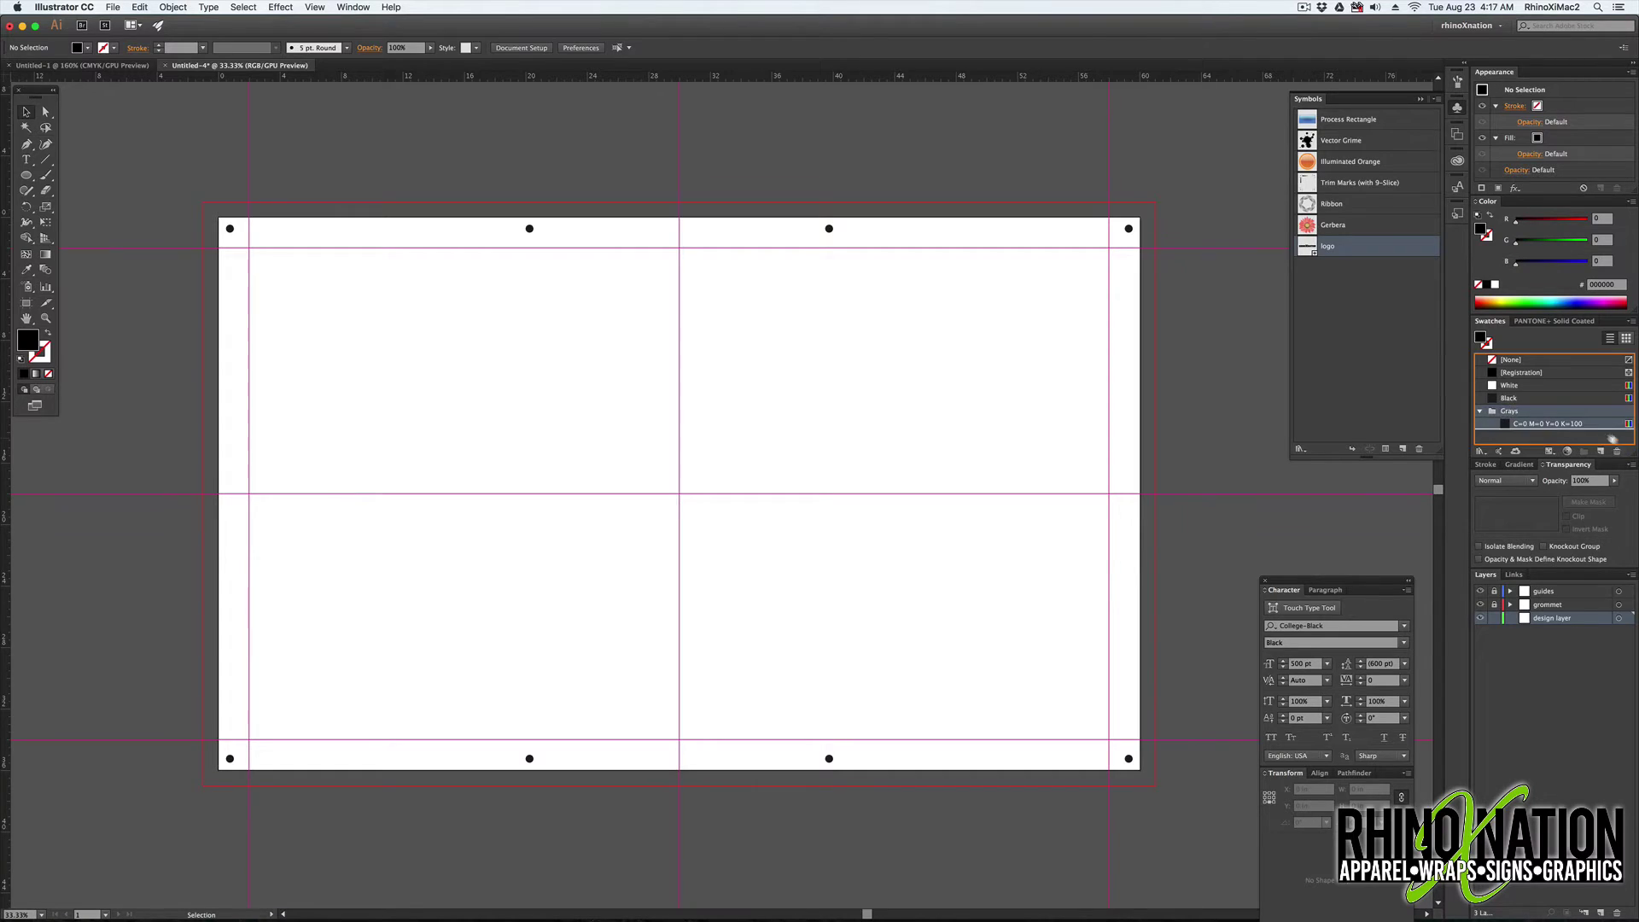
- Find color 376 in the PANTONE+ Solid Coated library and add PANTONE 376 C to the document swatches
{"action": "left_click", "coordinate": [1530, 322]}
{"action": "type", "text": "376"}
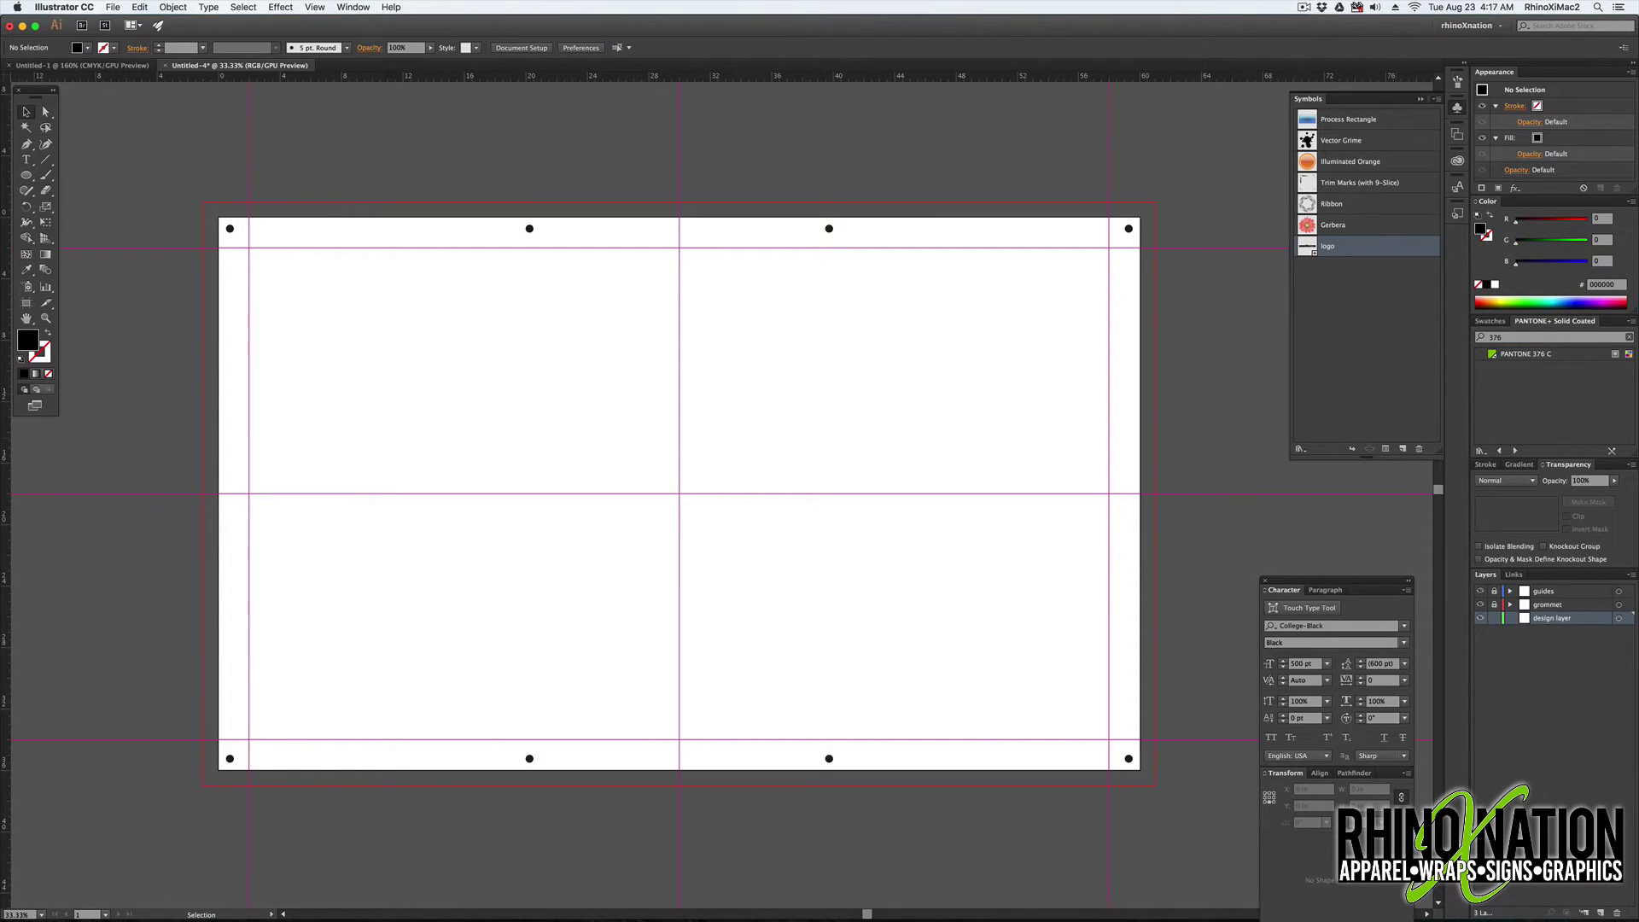
{"action": "left_click", "coordinate": [1528, 355]}
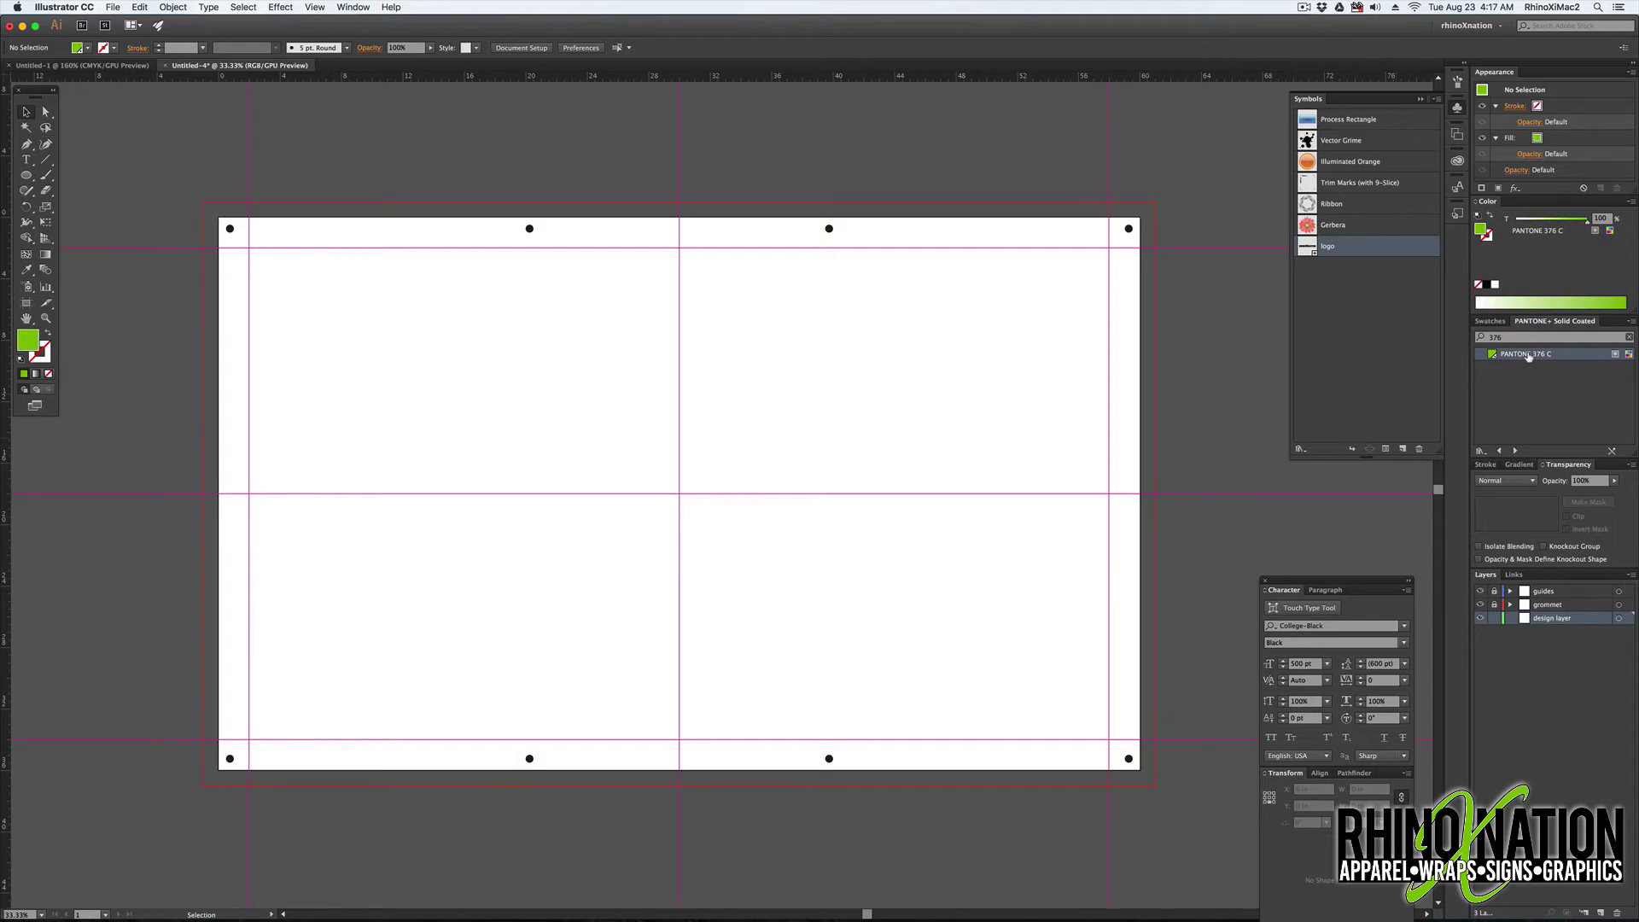
{"action": "left_click", "coordinate": [1490, 322]}
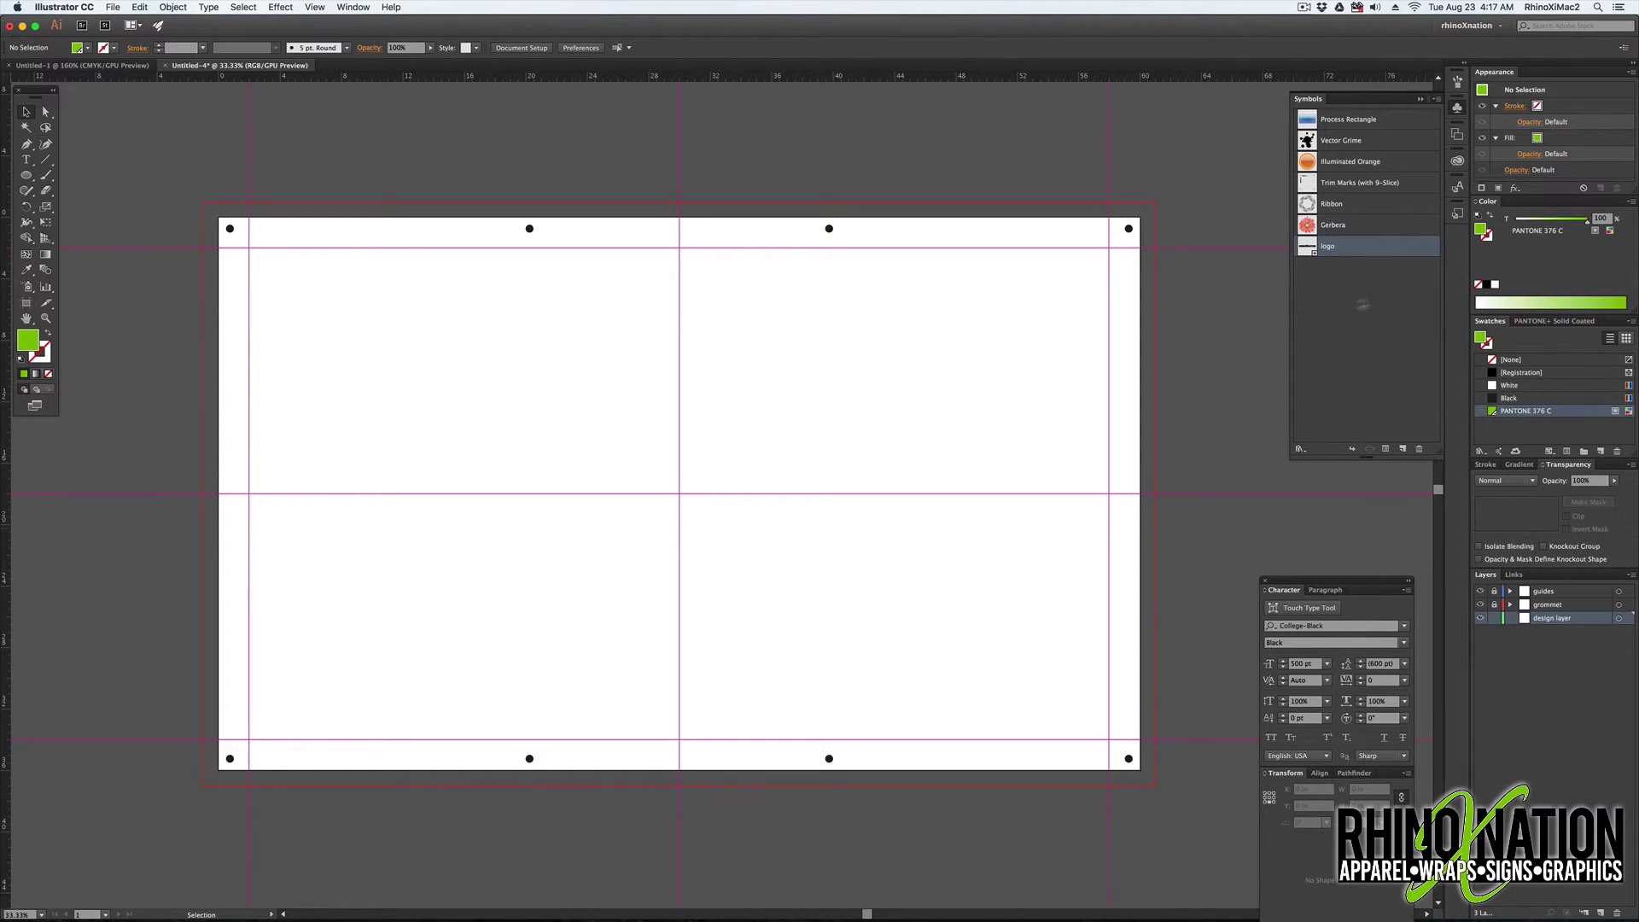
- Save the document as an Illustrator template named "36x60 Banner" in the Blank Templates folder, and close it
{"action": "left_click", "coordinate": [113, 7]}
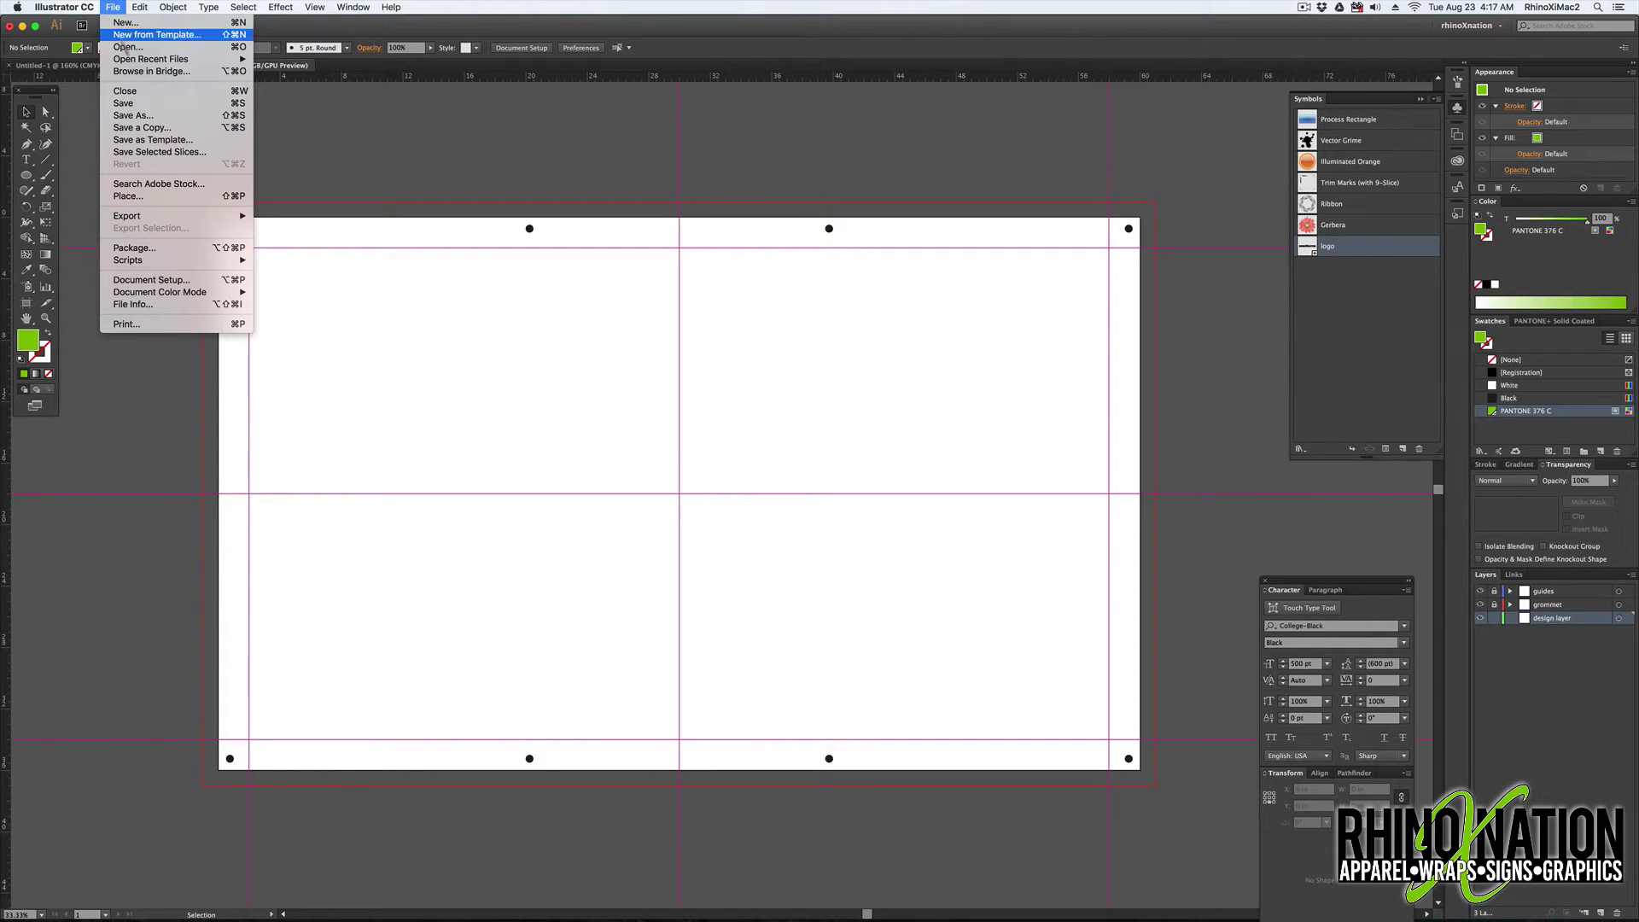
{"action": "left_click", "coordinate": [141, 142]}
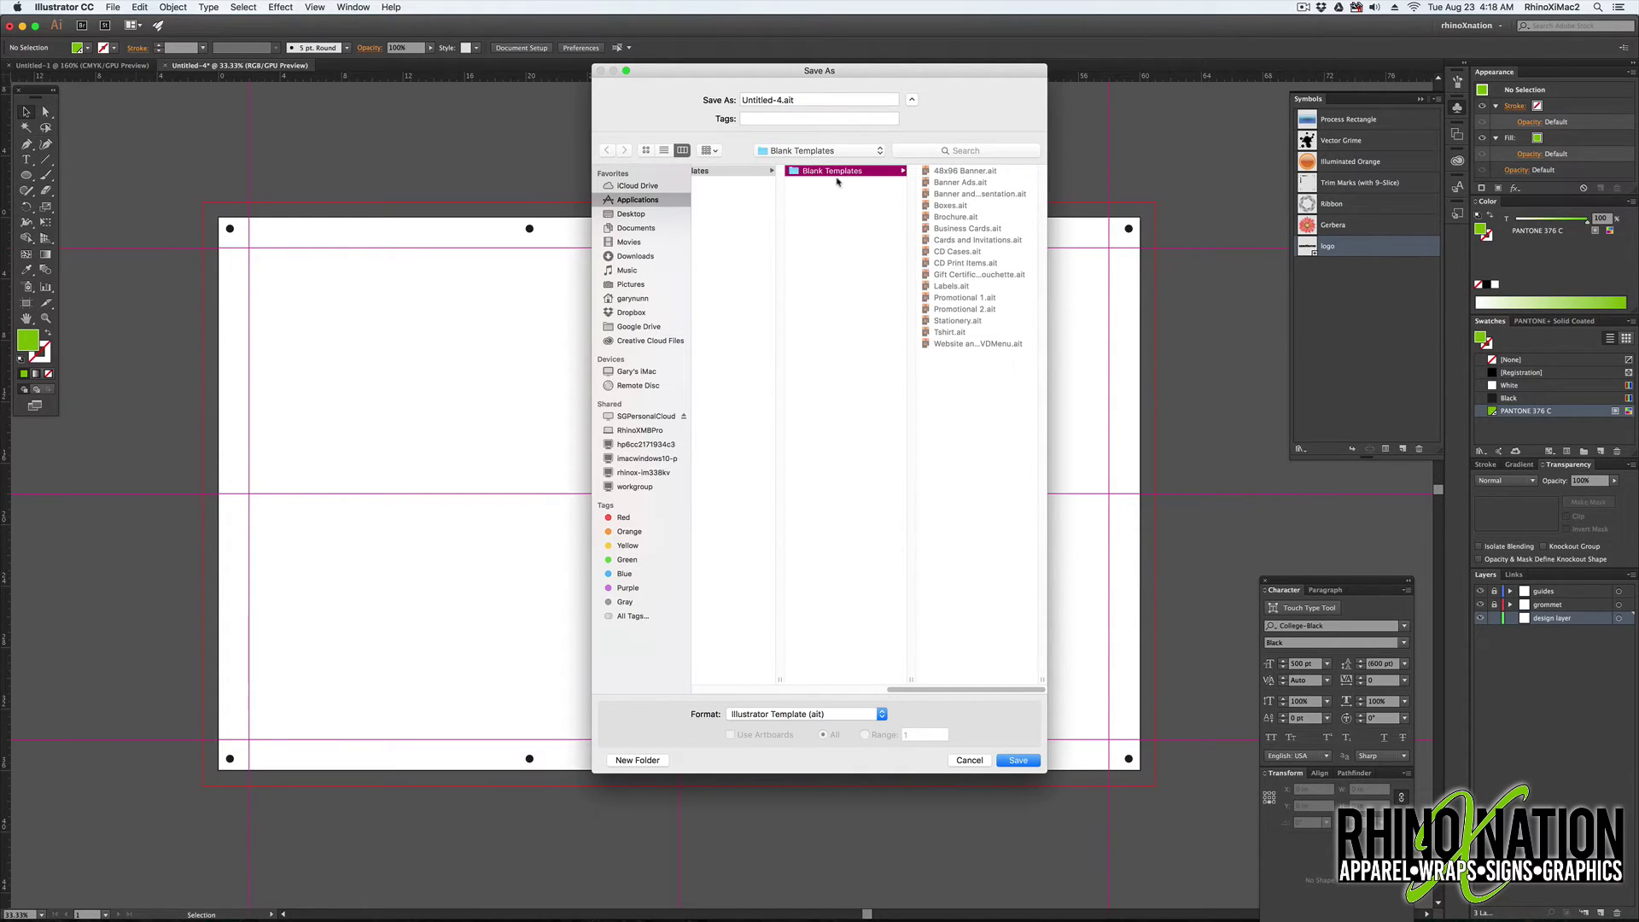
{"action": "left_click", "coordinate": [780, 100]}
{"action": "left_click_drag", "start_coordinate": [780, 100], "coordinate": [631, 86]}
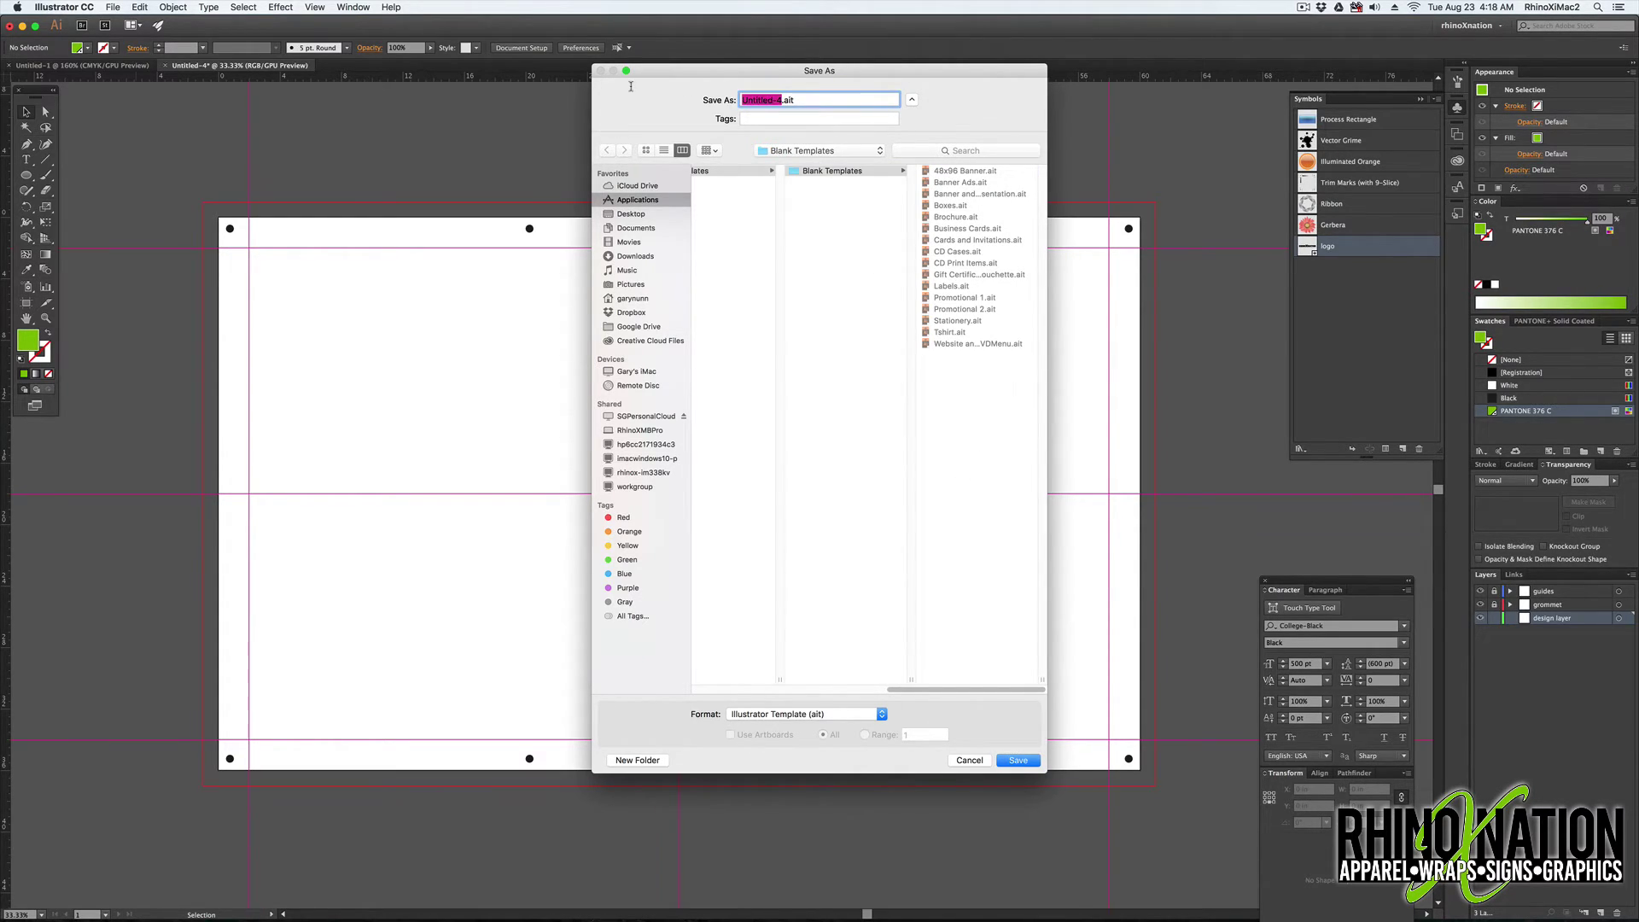
{"action": "type", "text": "36x60 Banner"}
{"action": "left_click", "coordinate": [1018, 760]}
{"action": "left_click", "coordinate": [165, 65]}
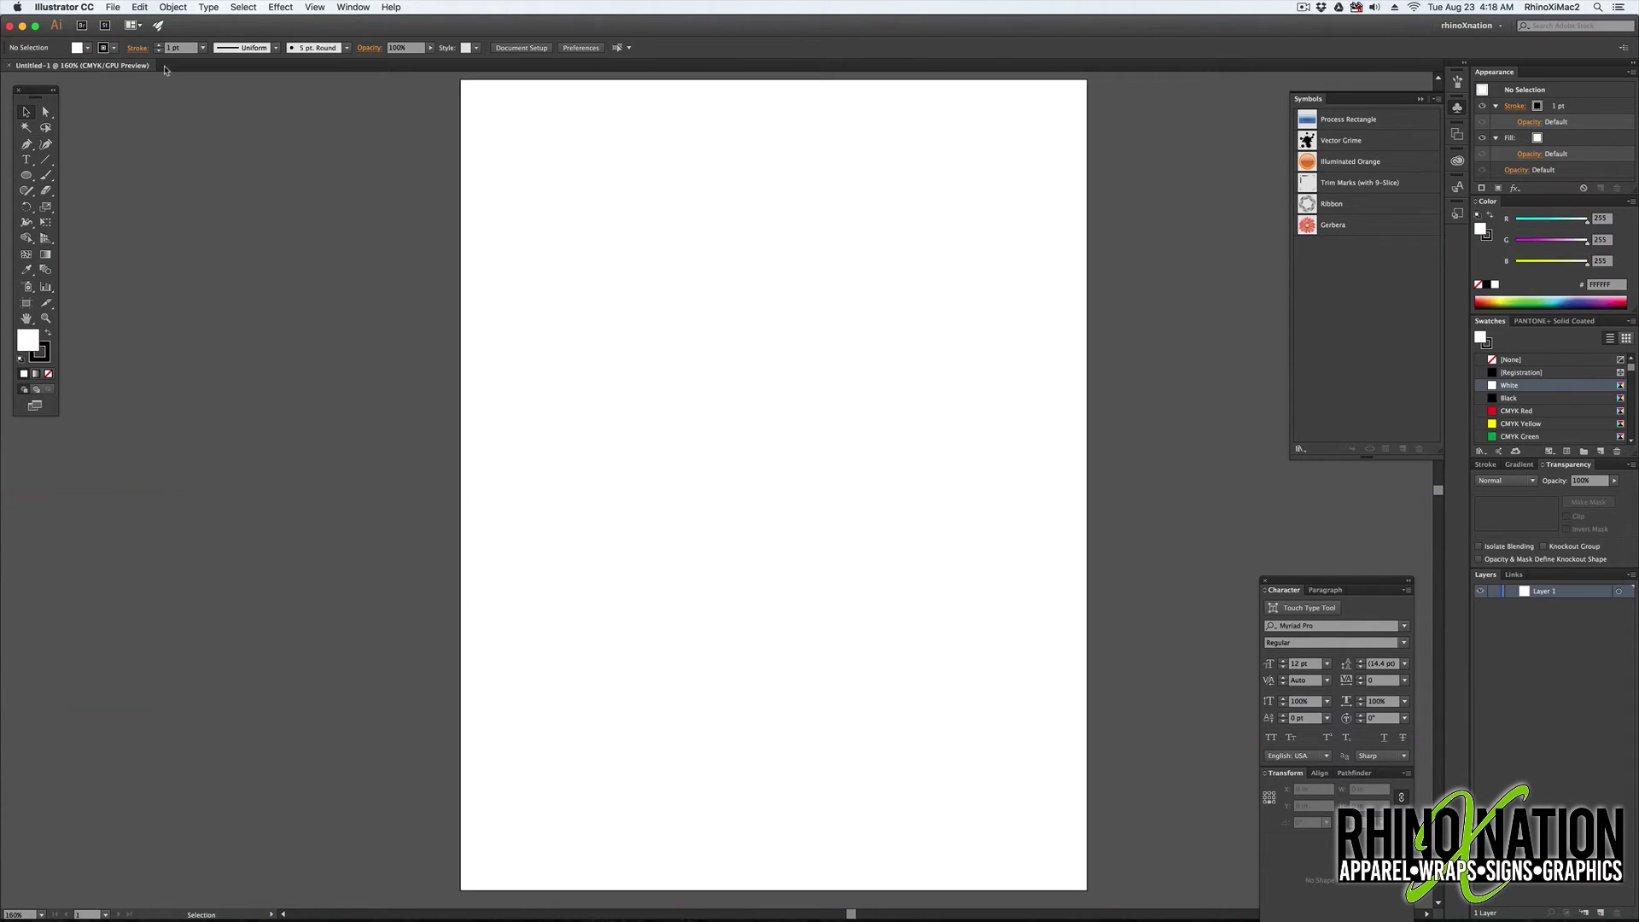
- Create a new document from the "36x60 Banner.ait" template in the Blank Templates folder
{"action": "left_click", "coordinate": [113, 7]}
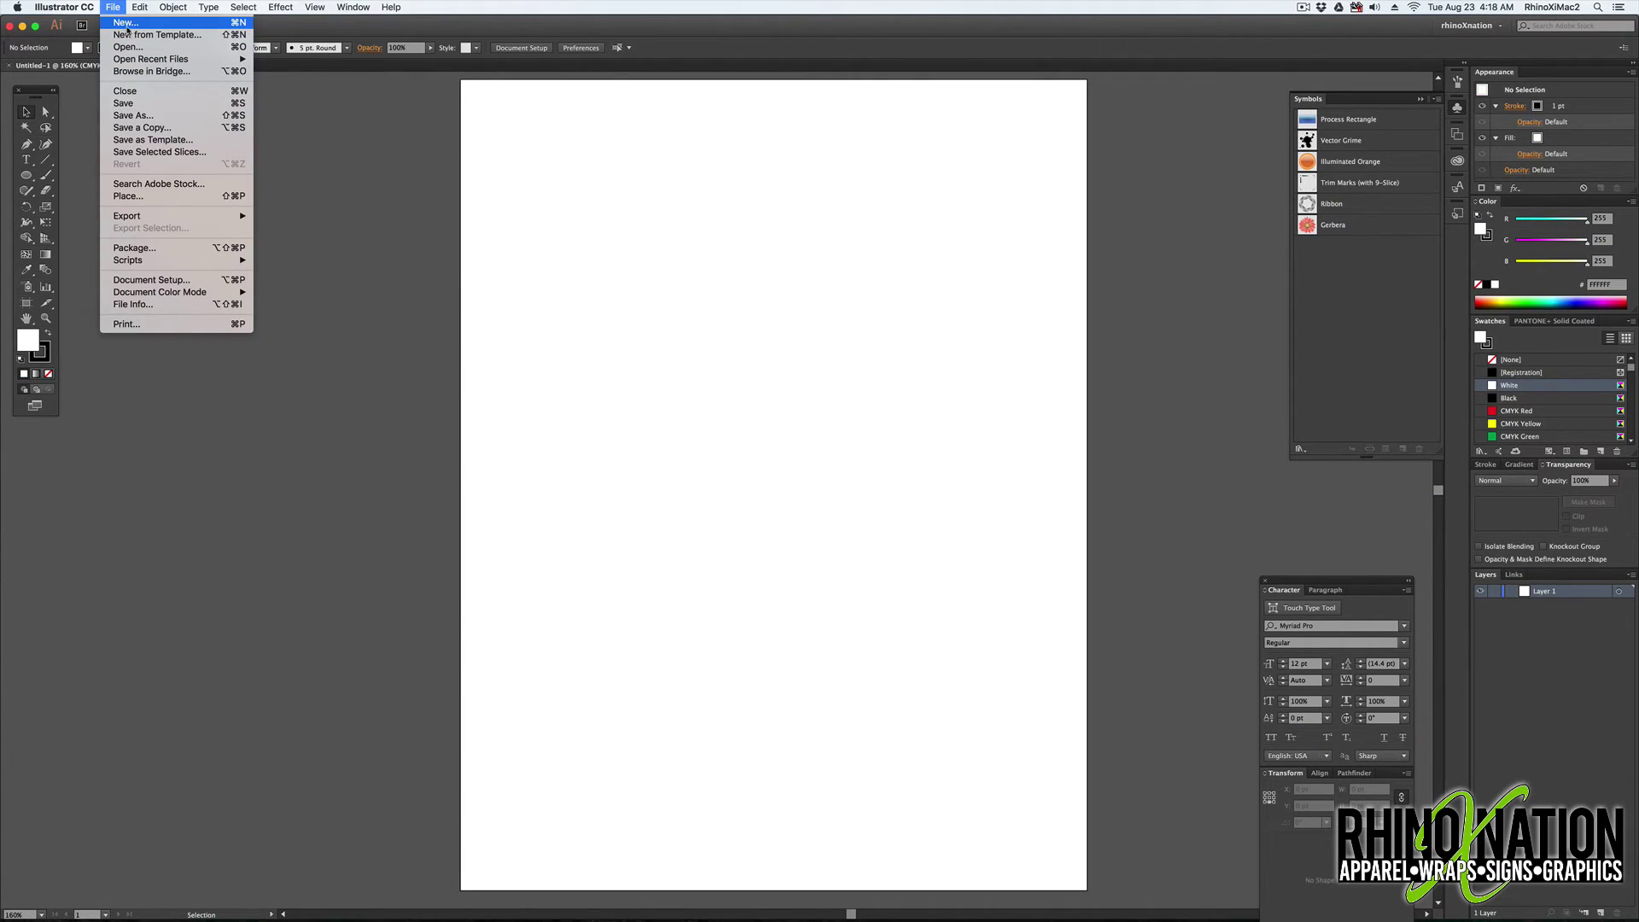
{"action": "left_click", "coordinate": [127, 24]}
{"action": "left_click", "coordinate": [666, 644]}
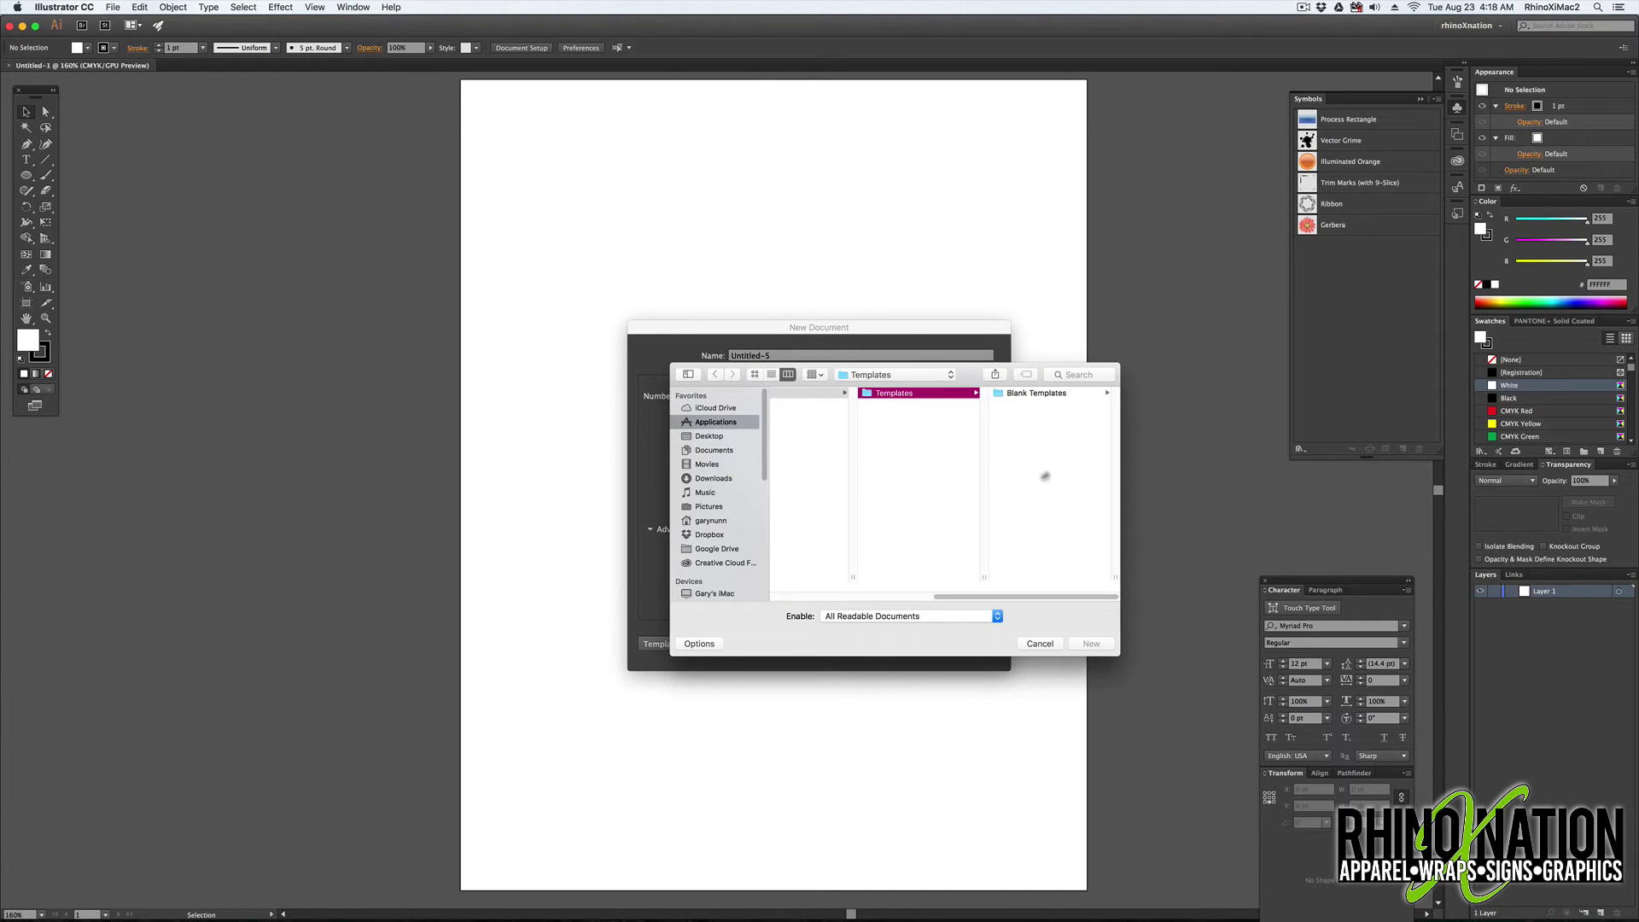
{"action": "left_click", "coordinate": [1050, 394]}
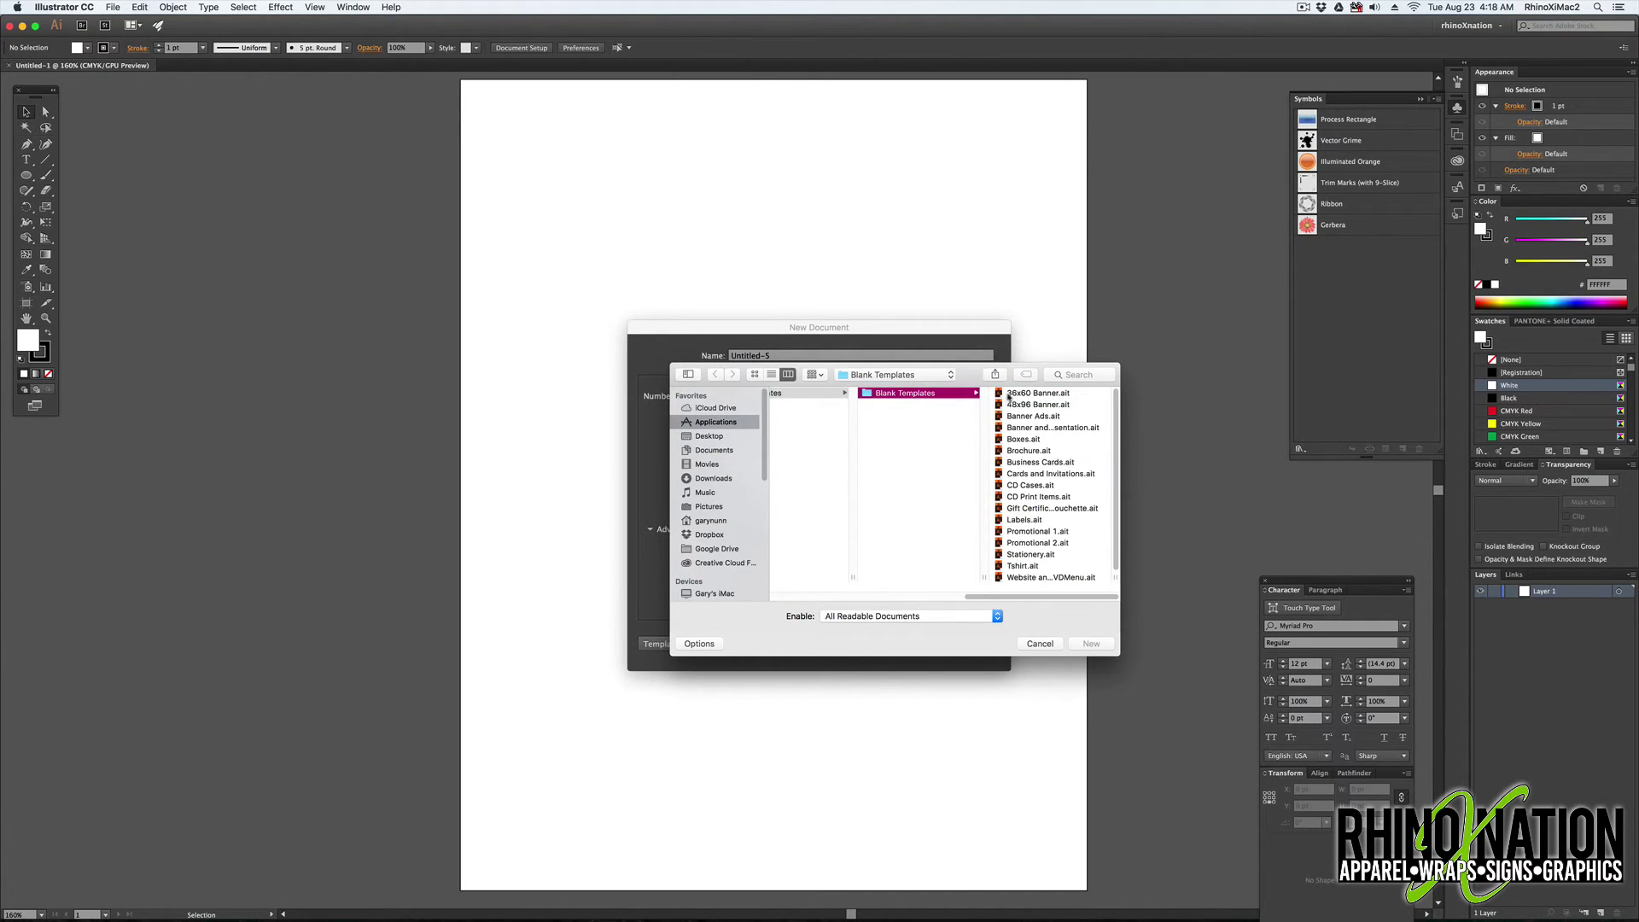
{"action": "left_click", "coordinate": [1049, 397]}
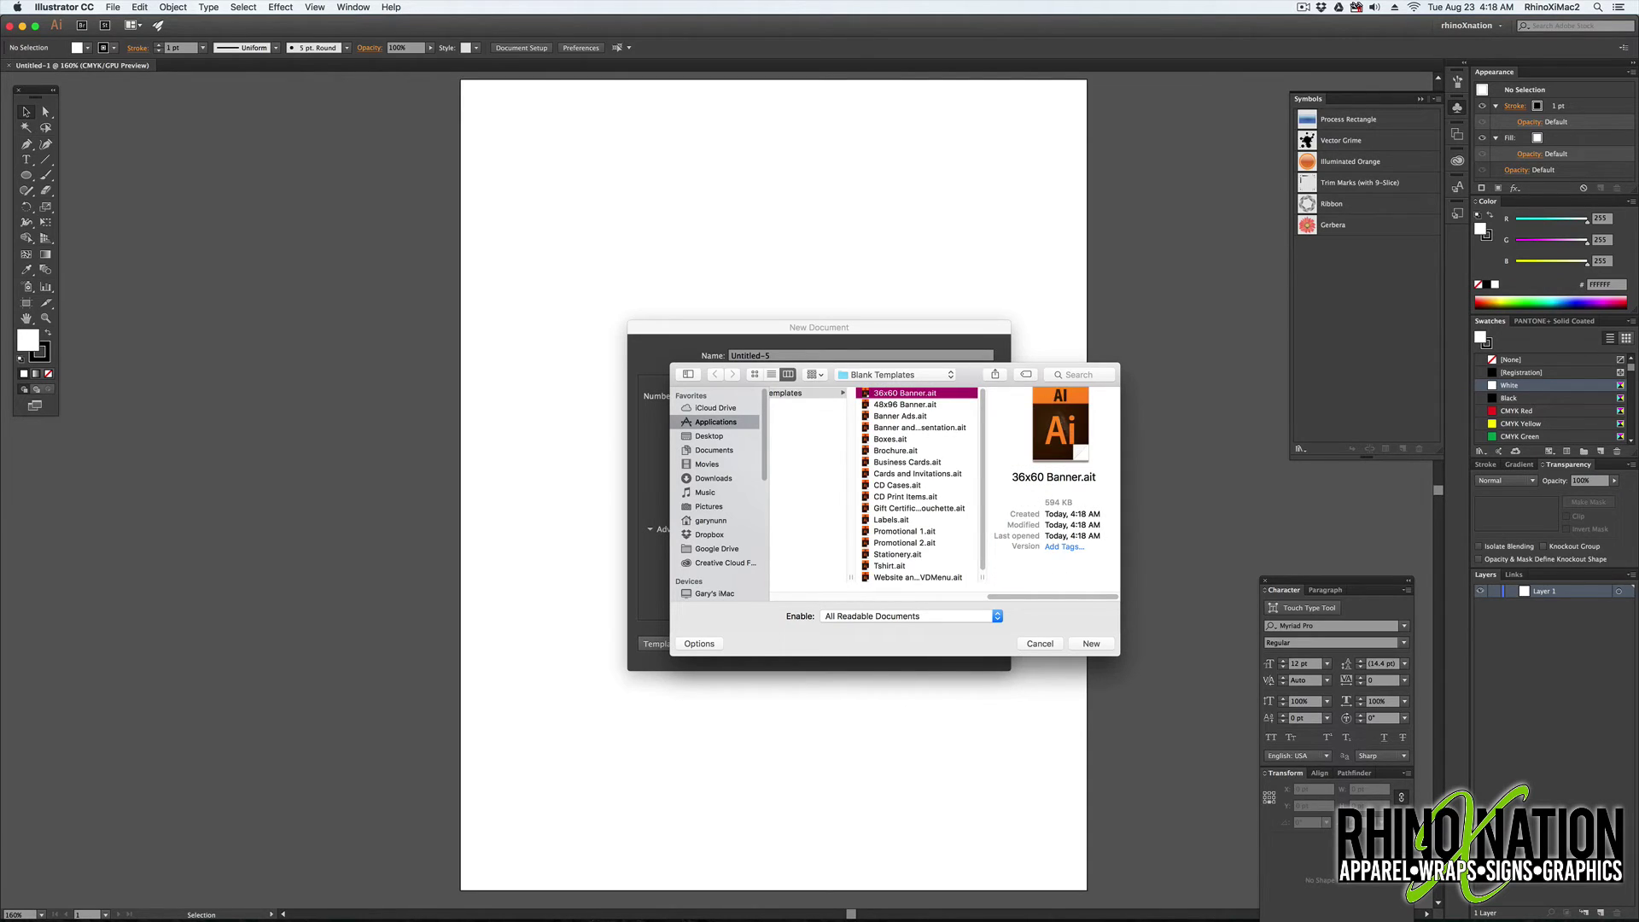
{"action": "left_click", "coordinate": [1092, 644]}
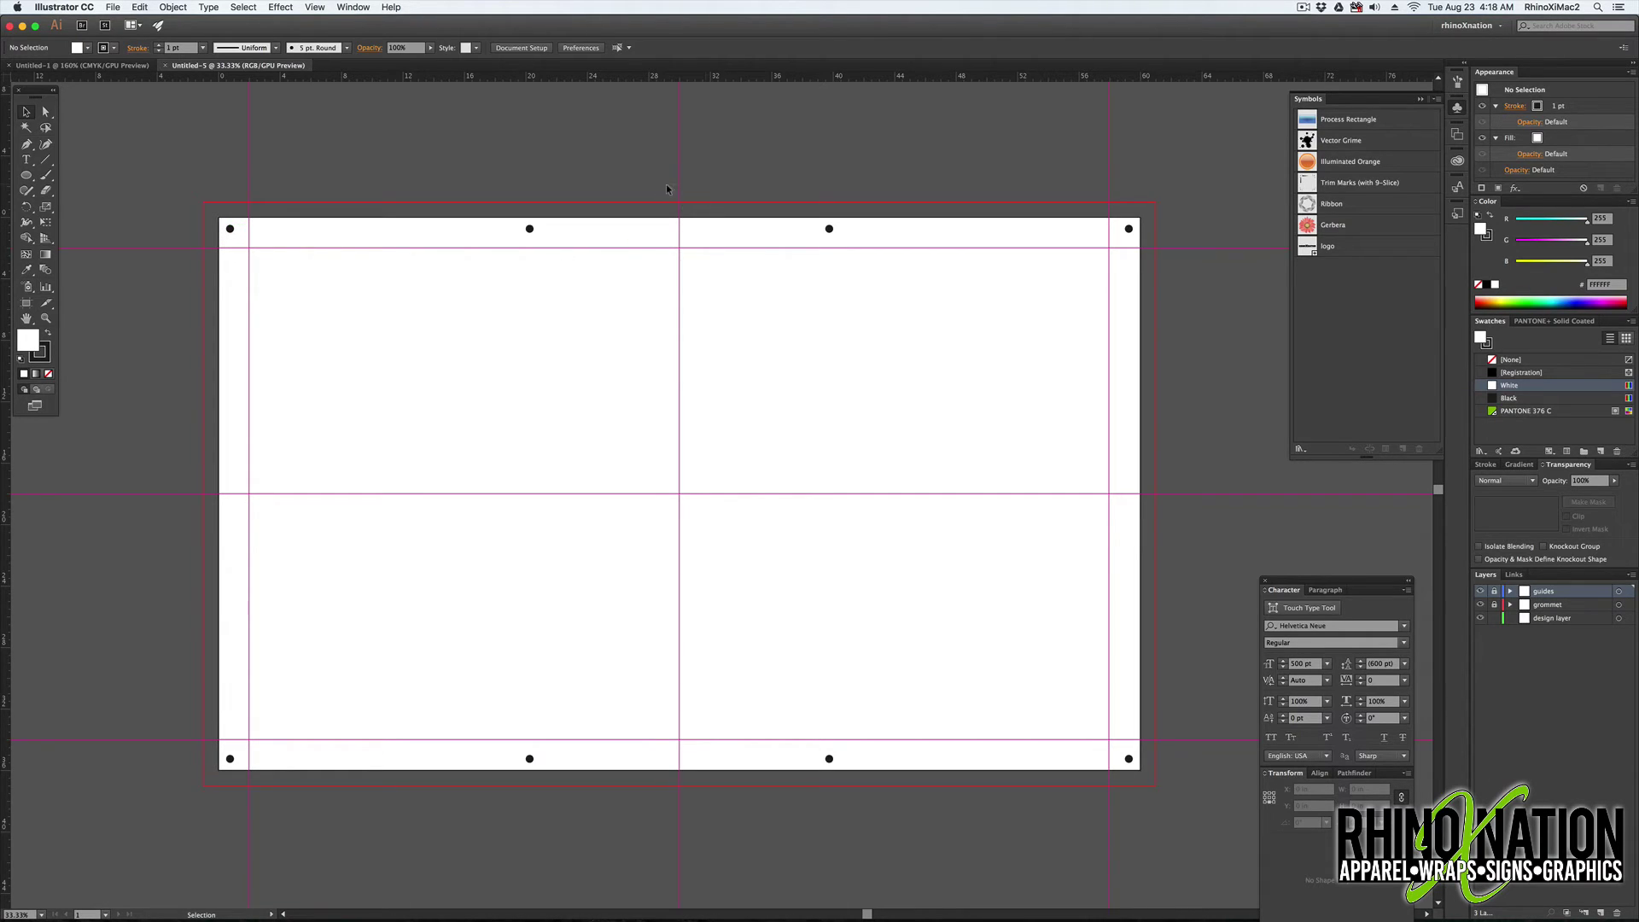
- Place an instance of the "logo" symbol near the middle of the banner and break its link to the symbol
{"action": "left_click_drag", "start_coordinate": [1328, 246], "coordinate": [647, 470]}
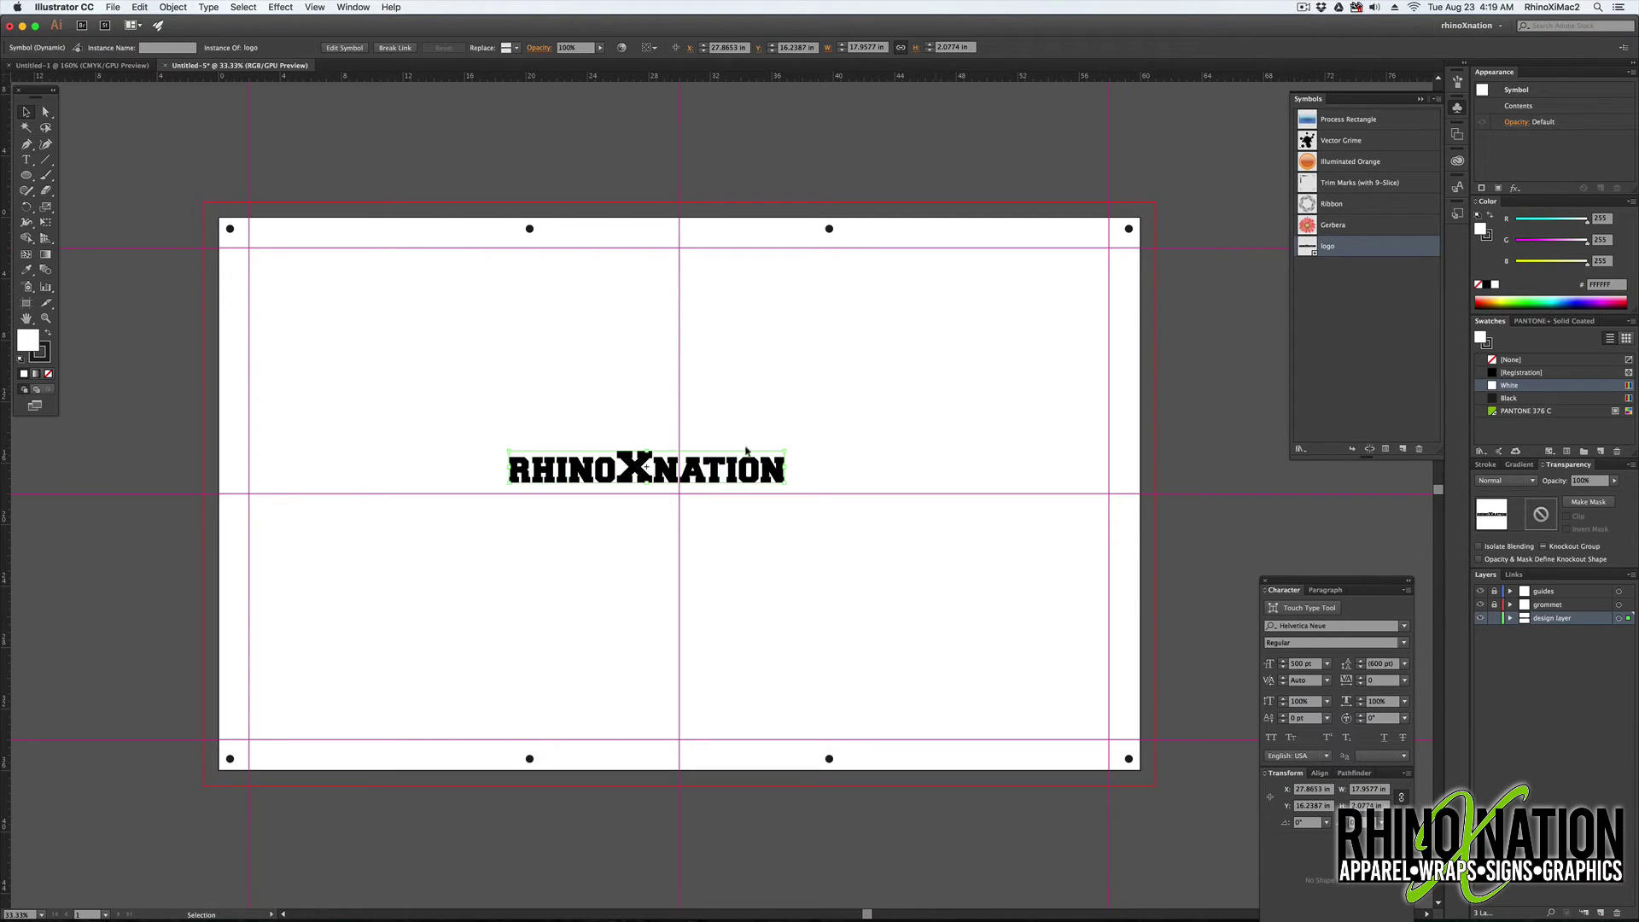
{"action": "left_click", "coordinate": [1369, 451]}
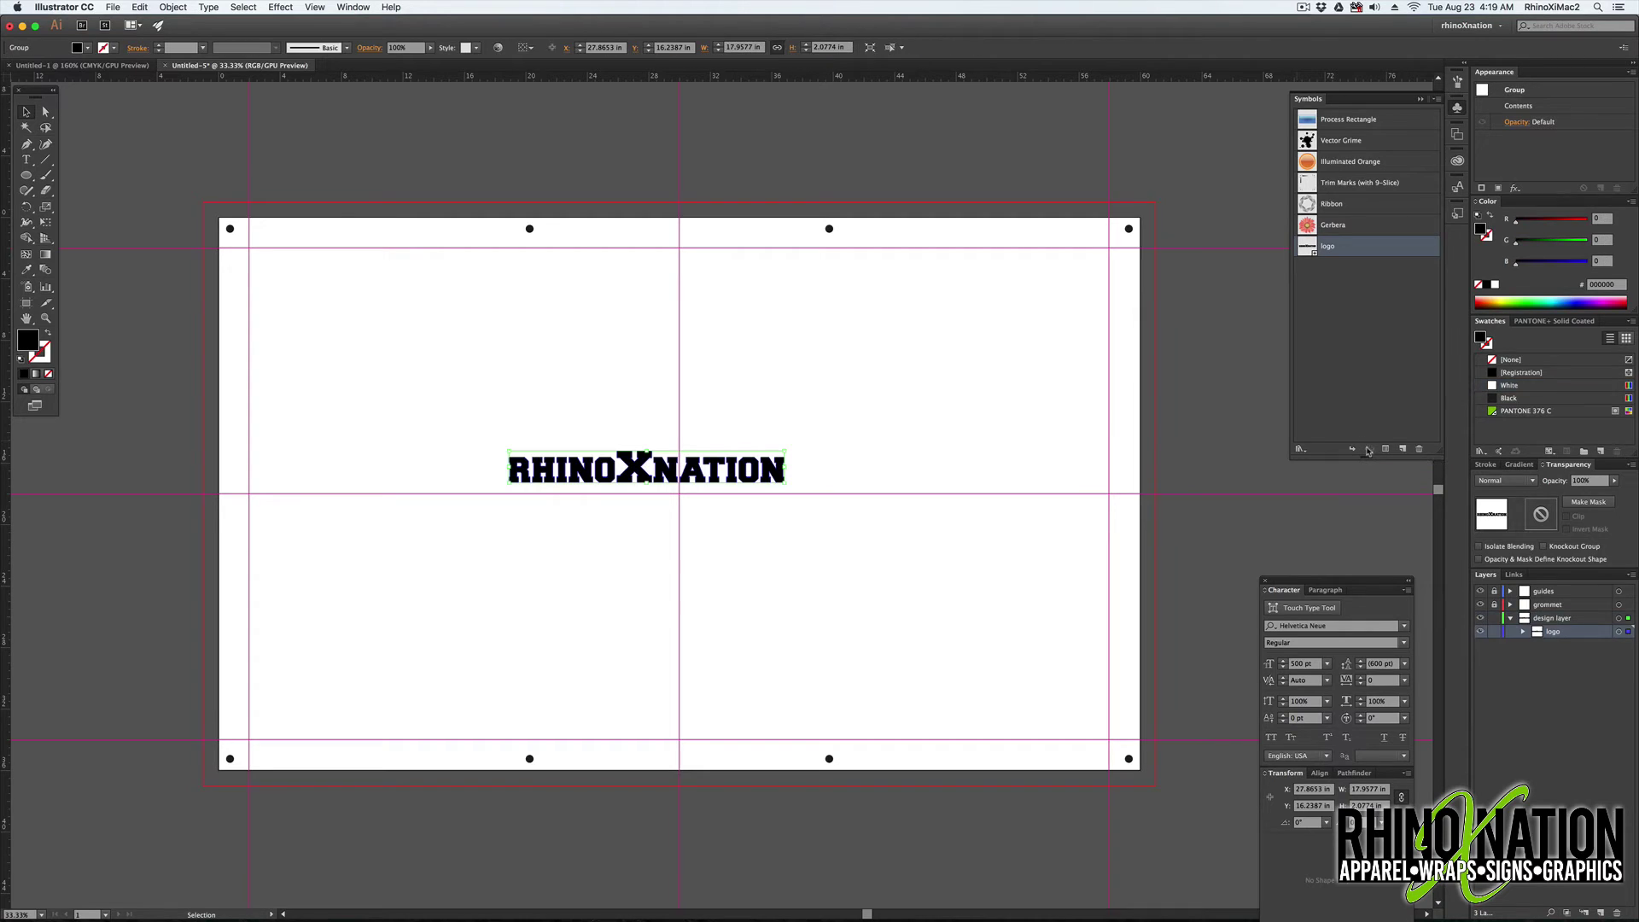
{"action": "left_click", "coordinate": [854, 446]}
- Recolor the RHINOXNATION logo artwork with the PANTONE 376 C swatch
{"action": "left_click_drag", "start_coordinate": [671, 471], "coordinate": [719, 378]}
{"action": "left_click", "coordinate": [1529, 411]}
{"action": "left_click", "coordinate": [905, 389]}
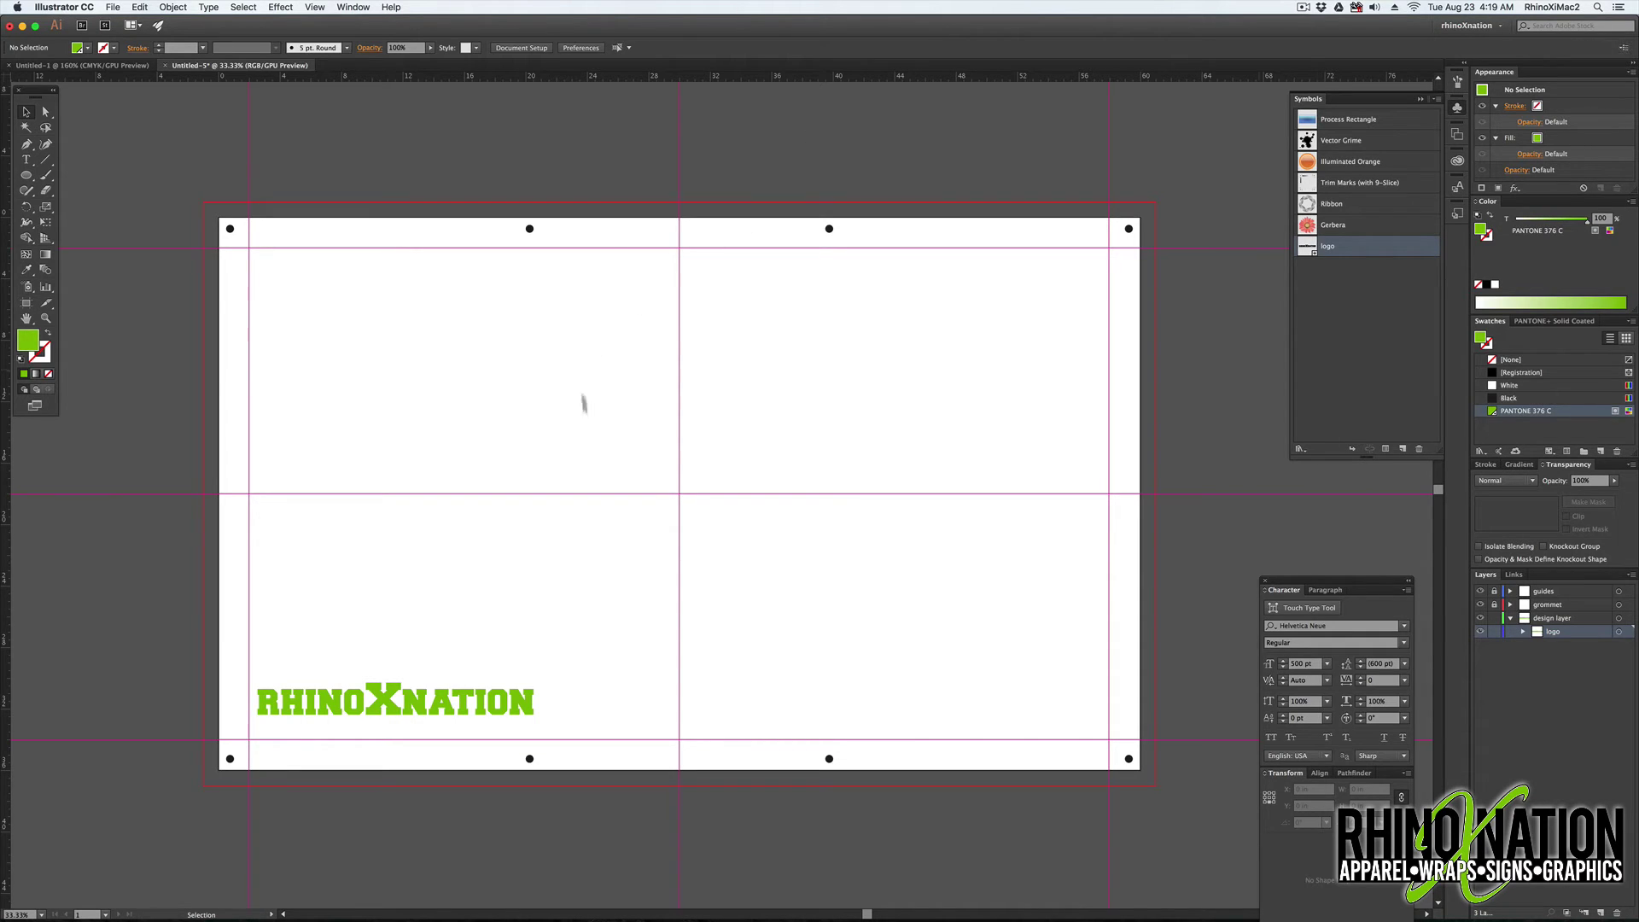
- Enlarge the green logo proportionally to about 51.6 in wide and center it on the banner's guides
{"action": "left_click_drag", "start_coordinate": [462, 707], "coordinate": [1084, 524]}
{"action": "left_click_drag", "start_coordinate": [897, 377], "coordinate": [871, 543]}
{"action": "left_click", "coordinate": [871, 630]}
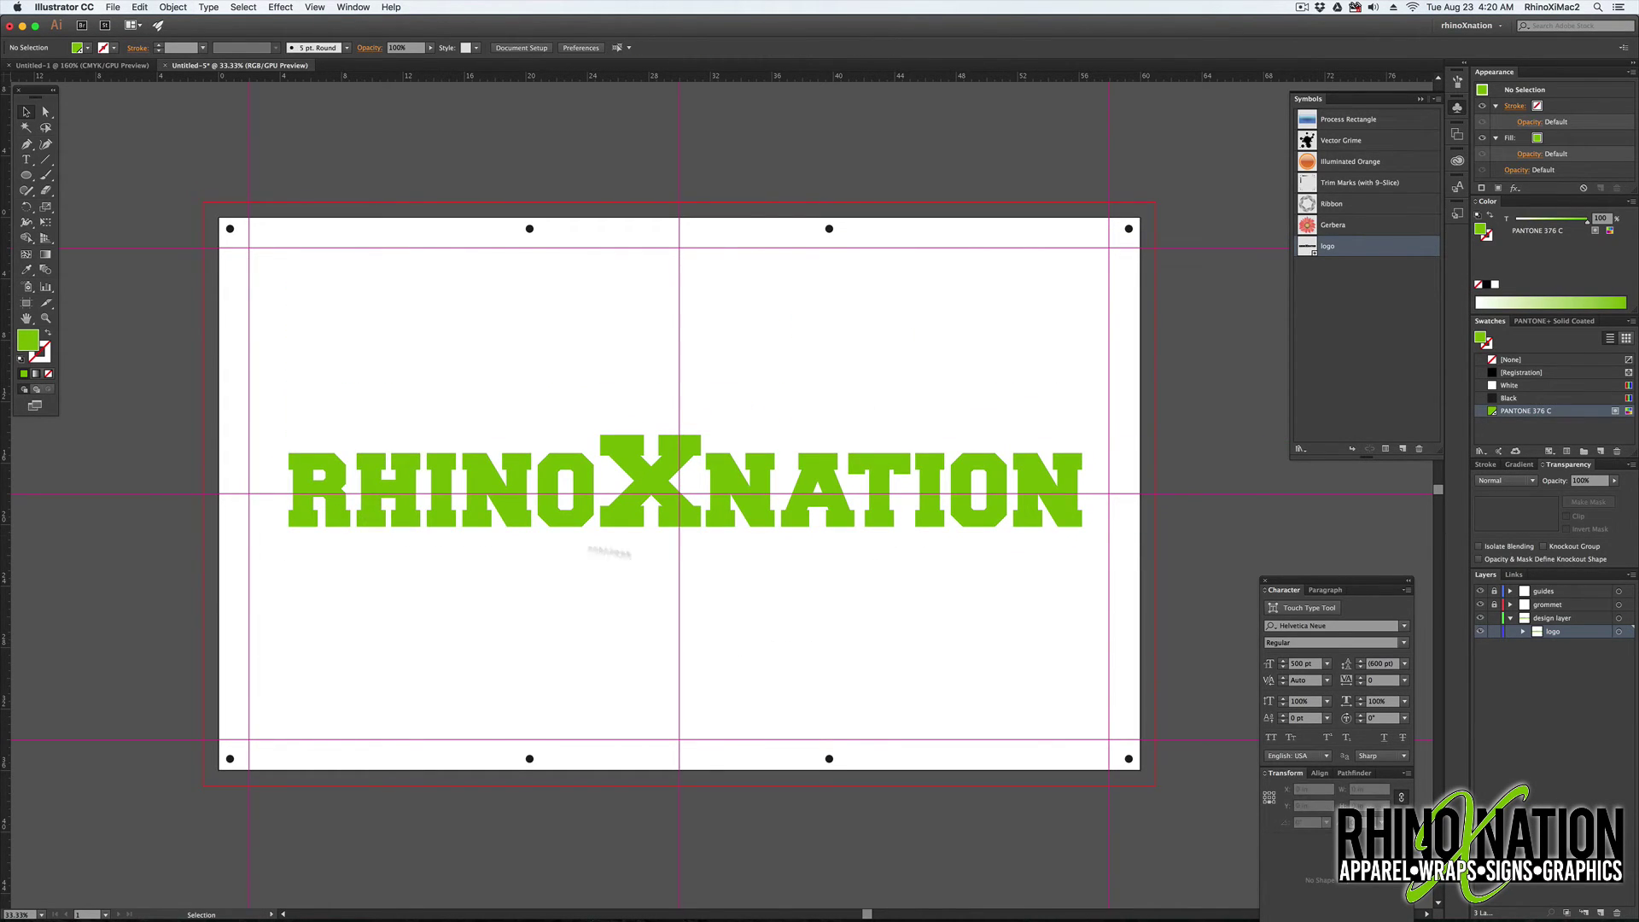
- Save the banner as an Adobe Illustrator file named "rhinobanner" on the Desktop
{"action": "left_click", "coordinate": [113, 7]}
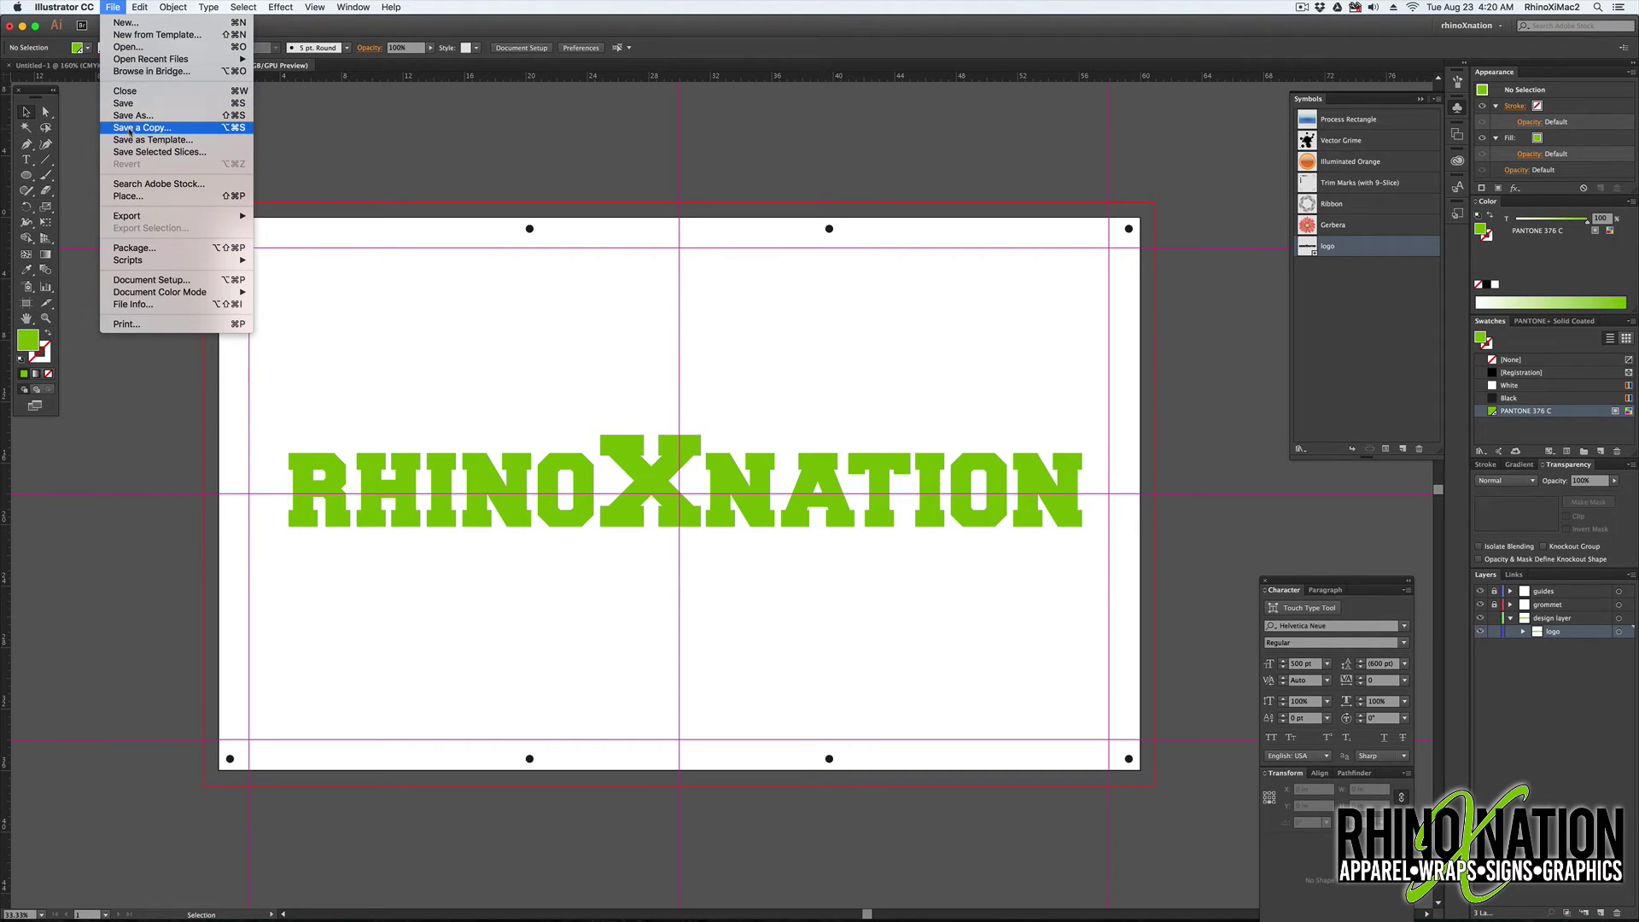
{"action": "left_click", "coordinate": [133, 116]}
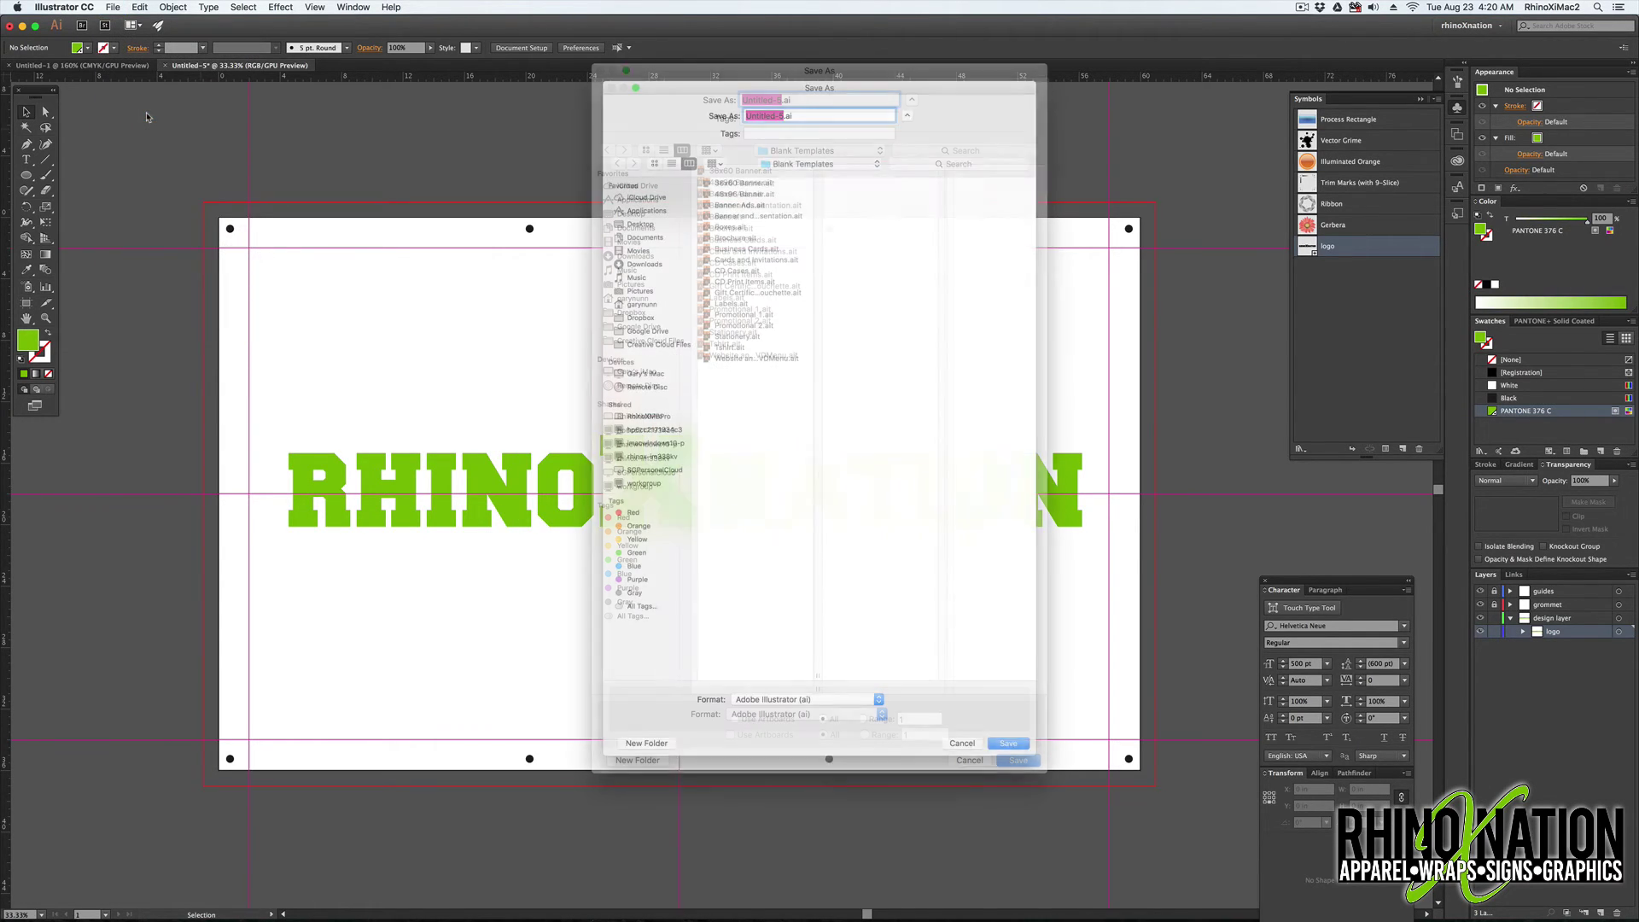
{"action": "type", "text": "rhinobanner"}
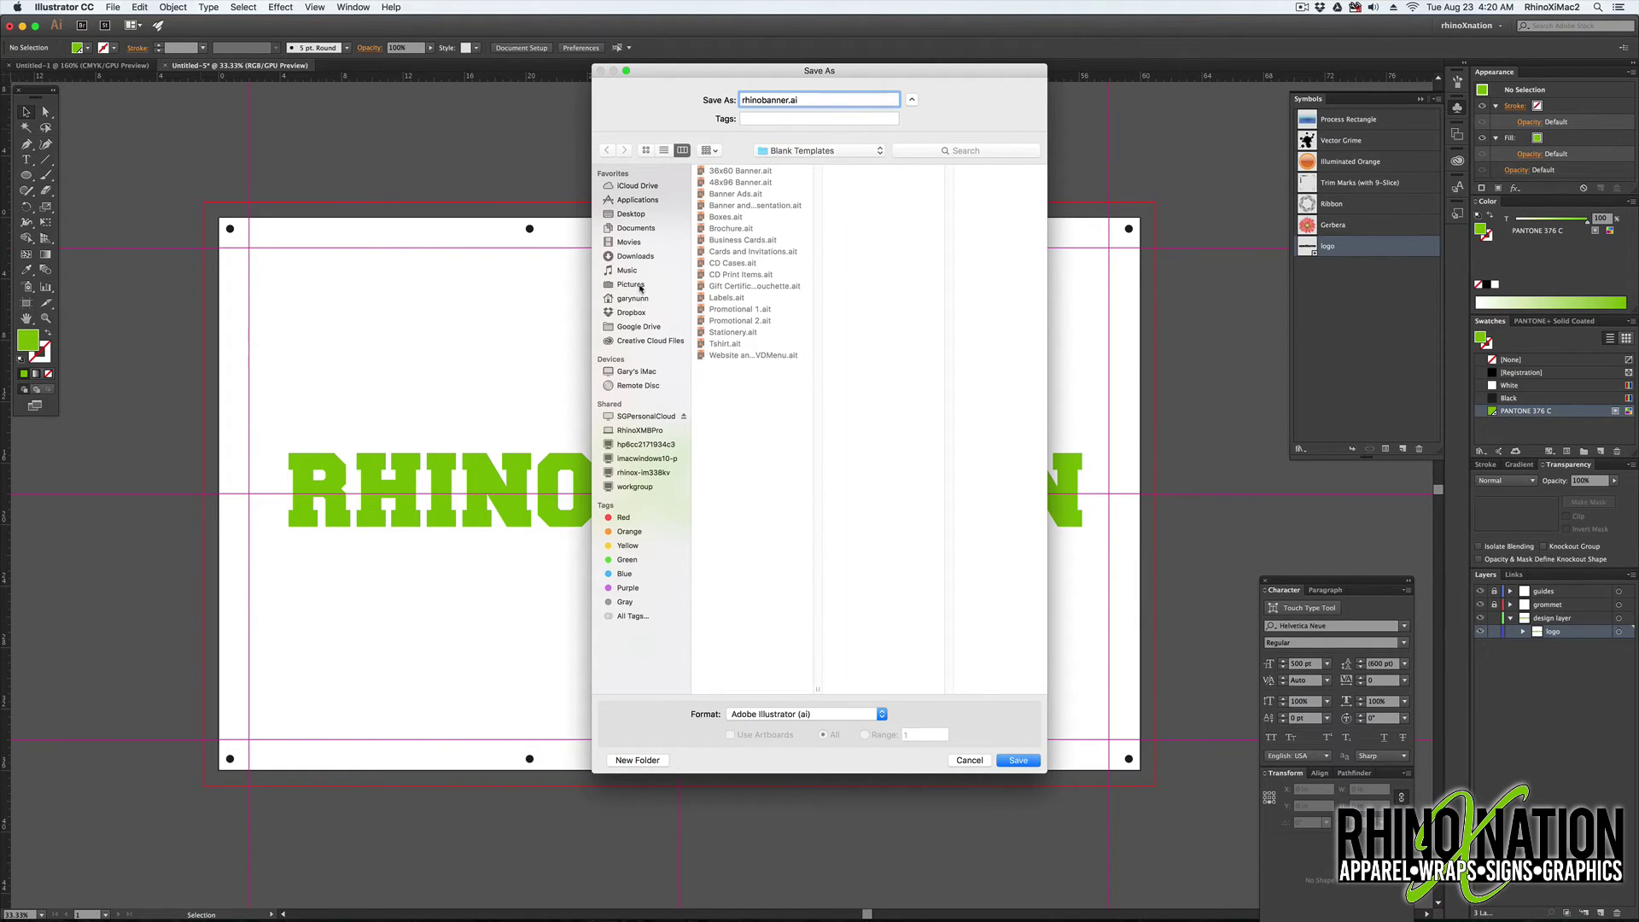
{"action": "left_click", "coordinate": [636, 213]}
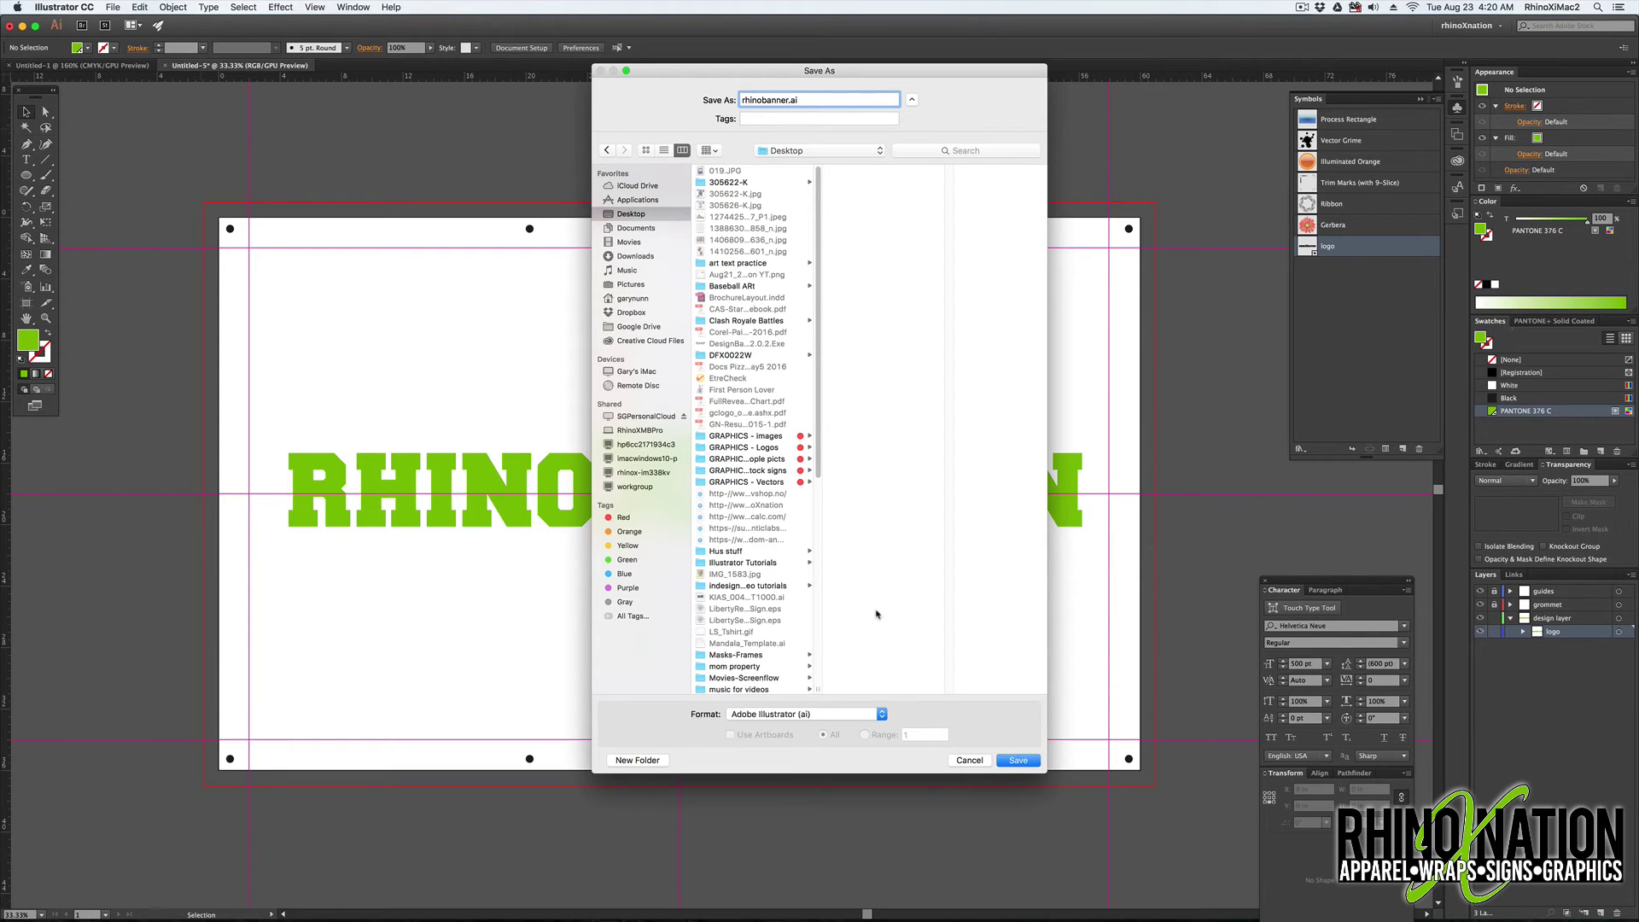
{"action": "key", "text": "Return"}
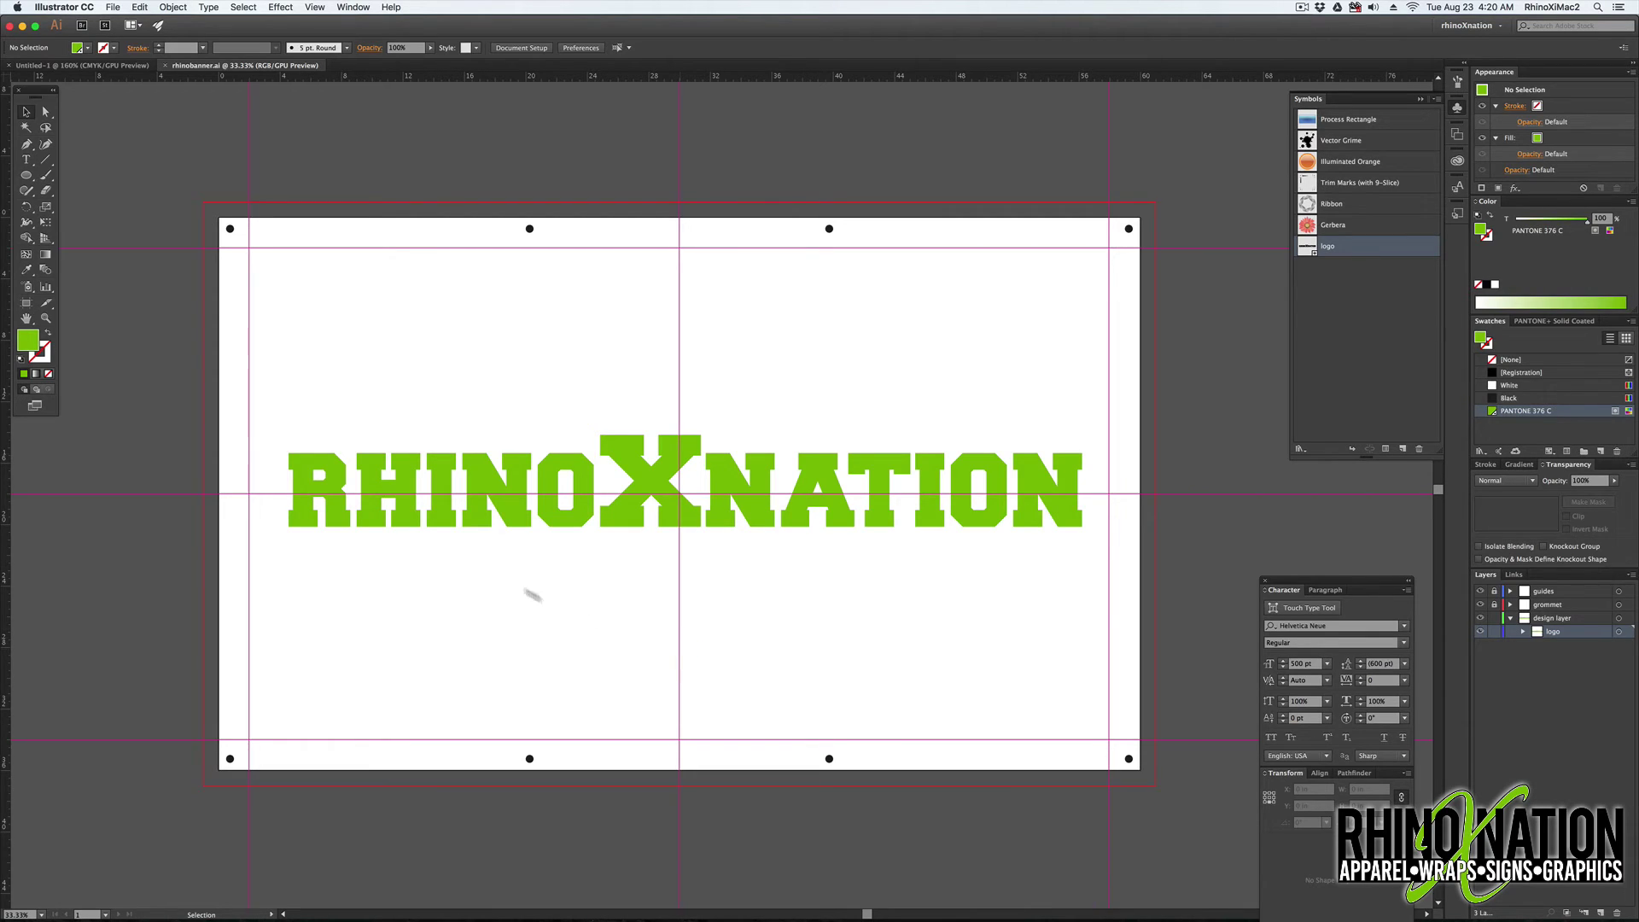
- Select all banner artwork and check whether Create Outlines is available for it
{"action": "key", "text": "super+a"}
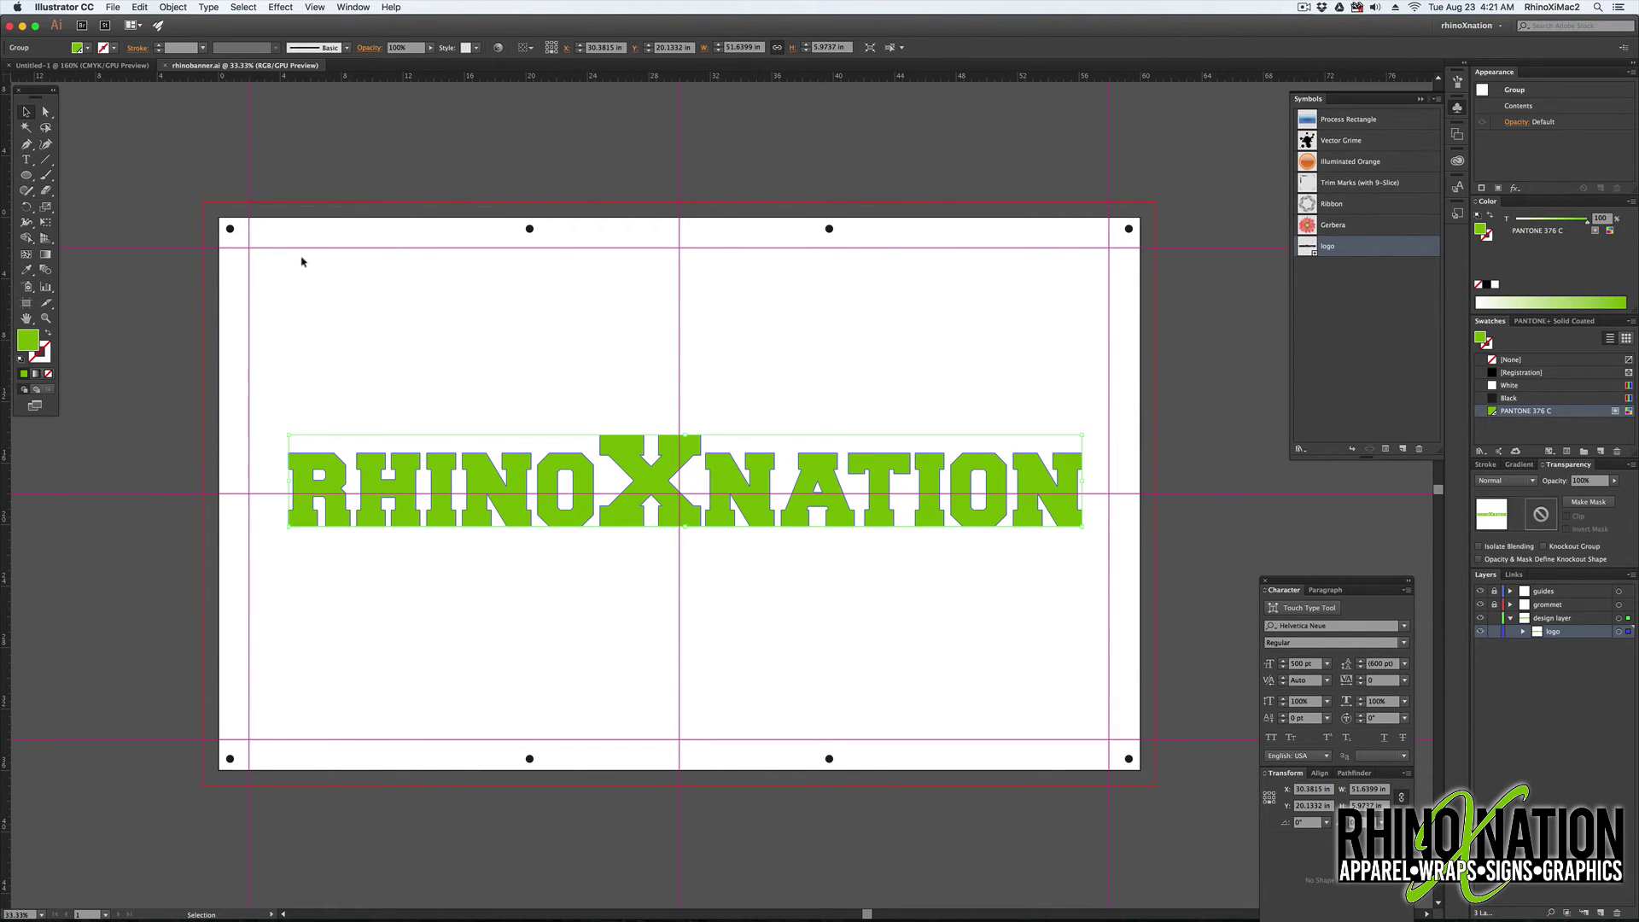
{"action": "left_click", "coordinate": [210, 8]}
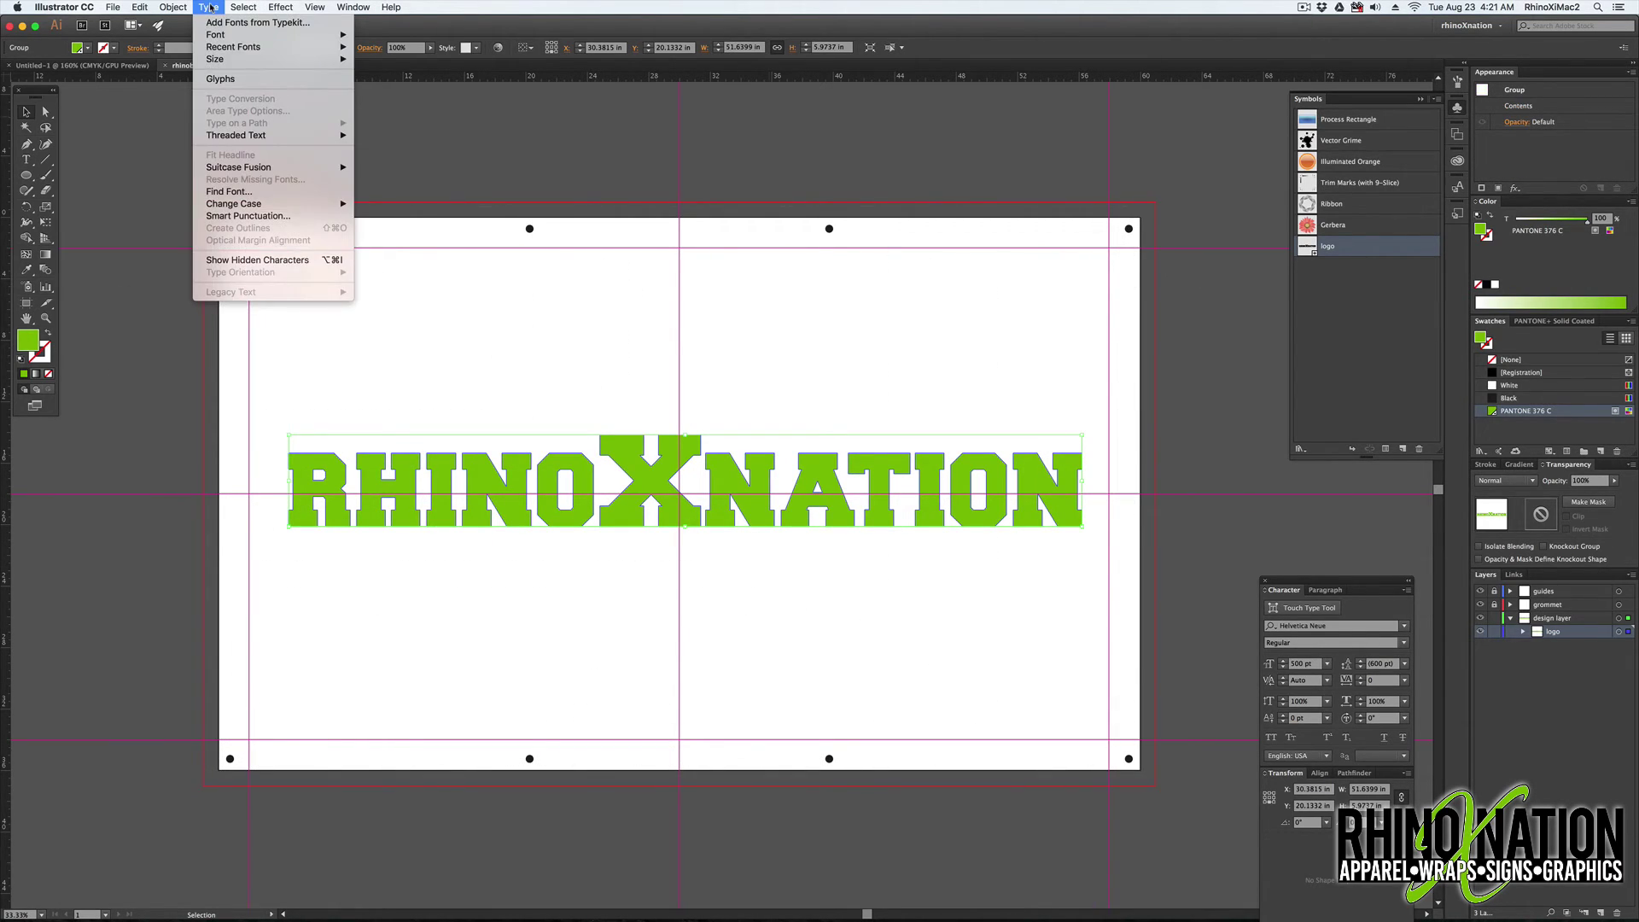
{"action": "left_click", "coordinate": [210, 7]}
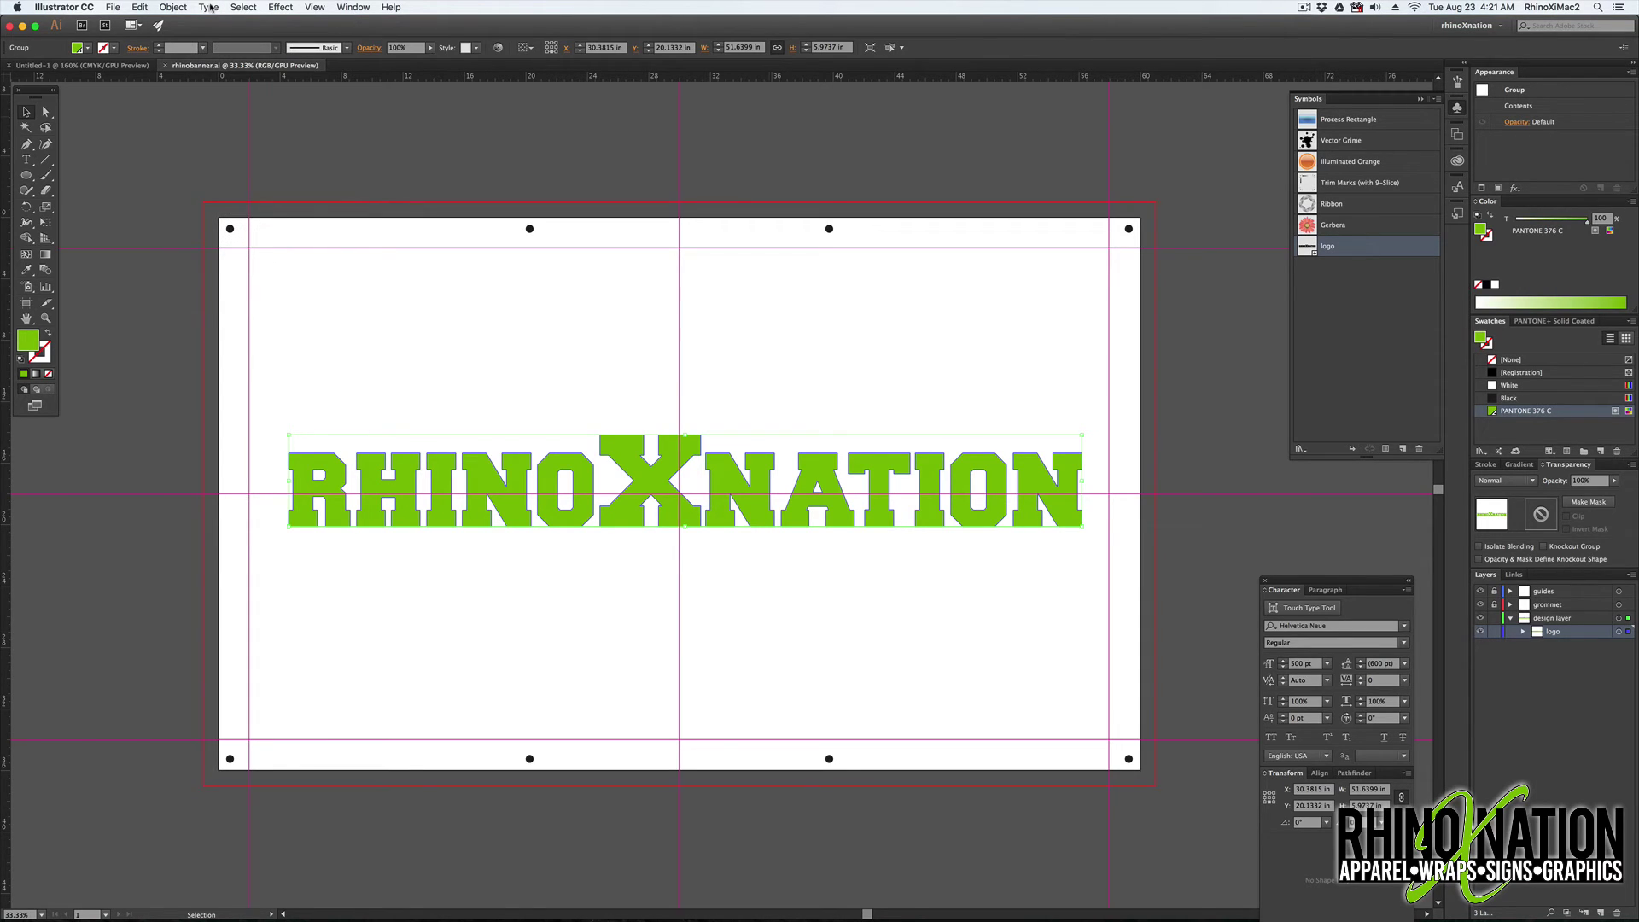
{"action": "left_click", "coordinate": [210, 8]}
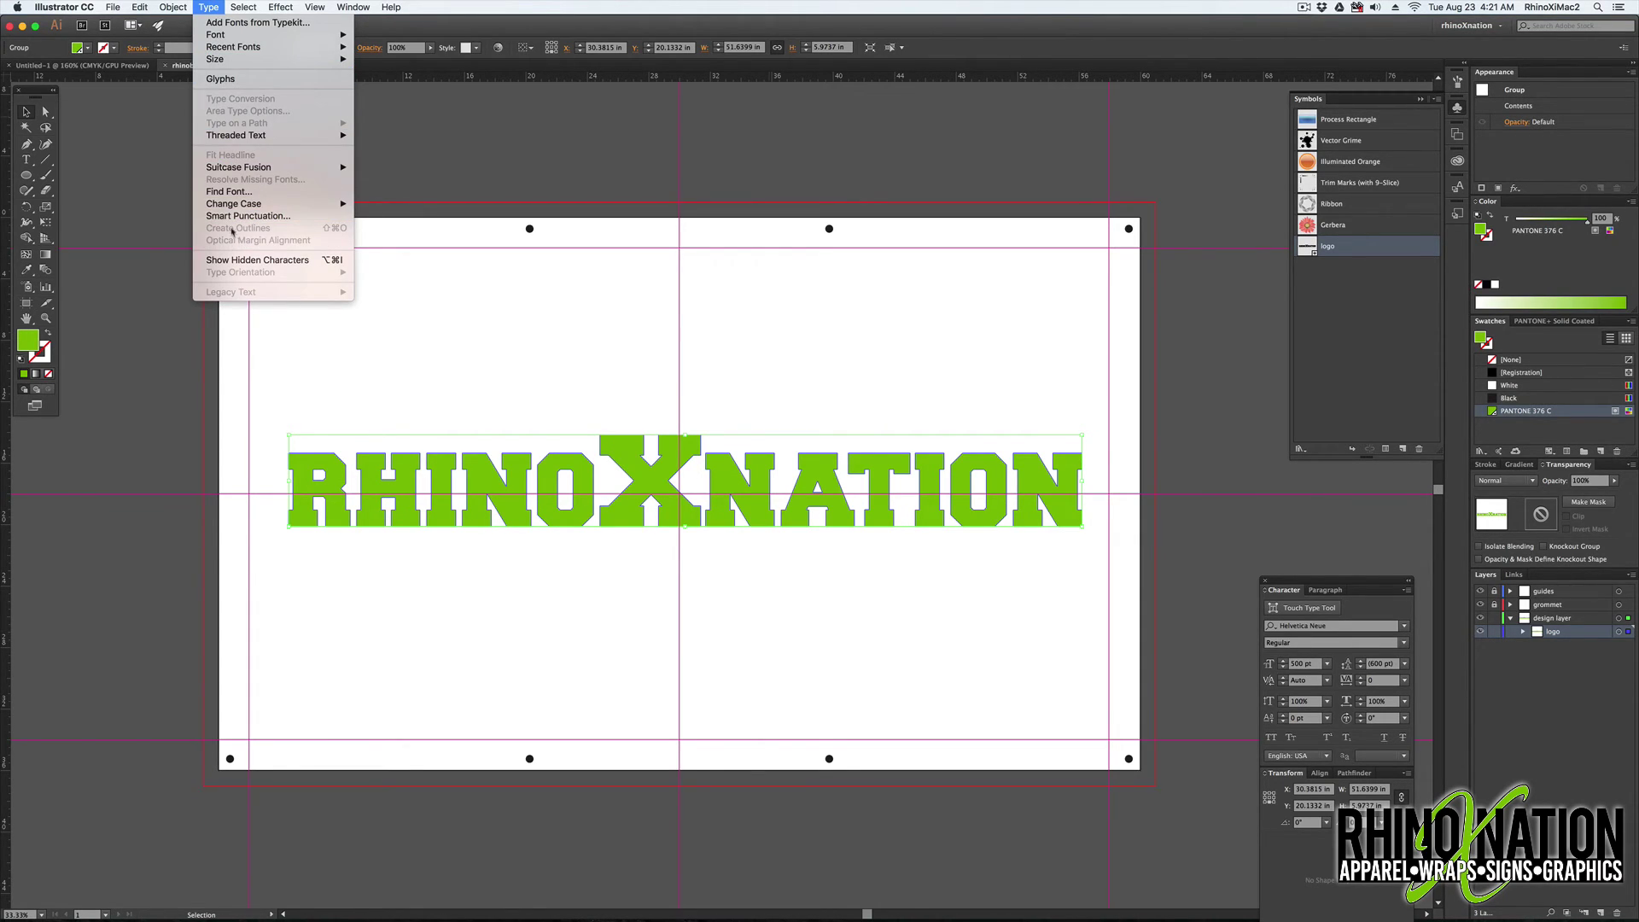
{"action": "left_click", "coordinate": [468, 255]}
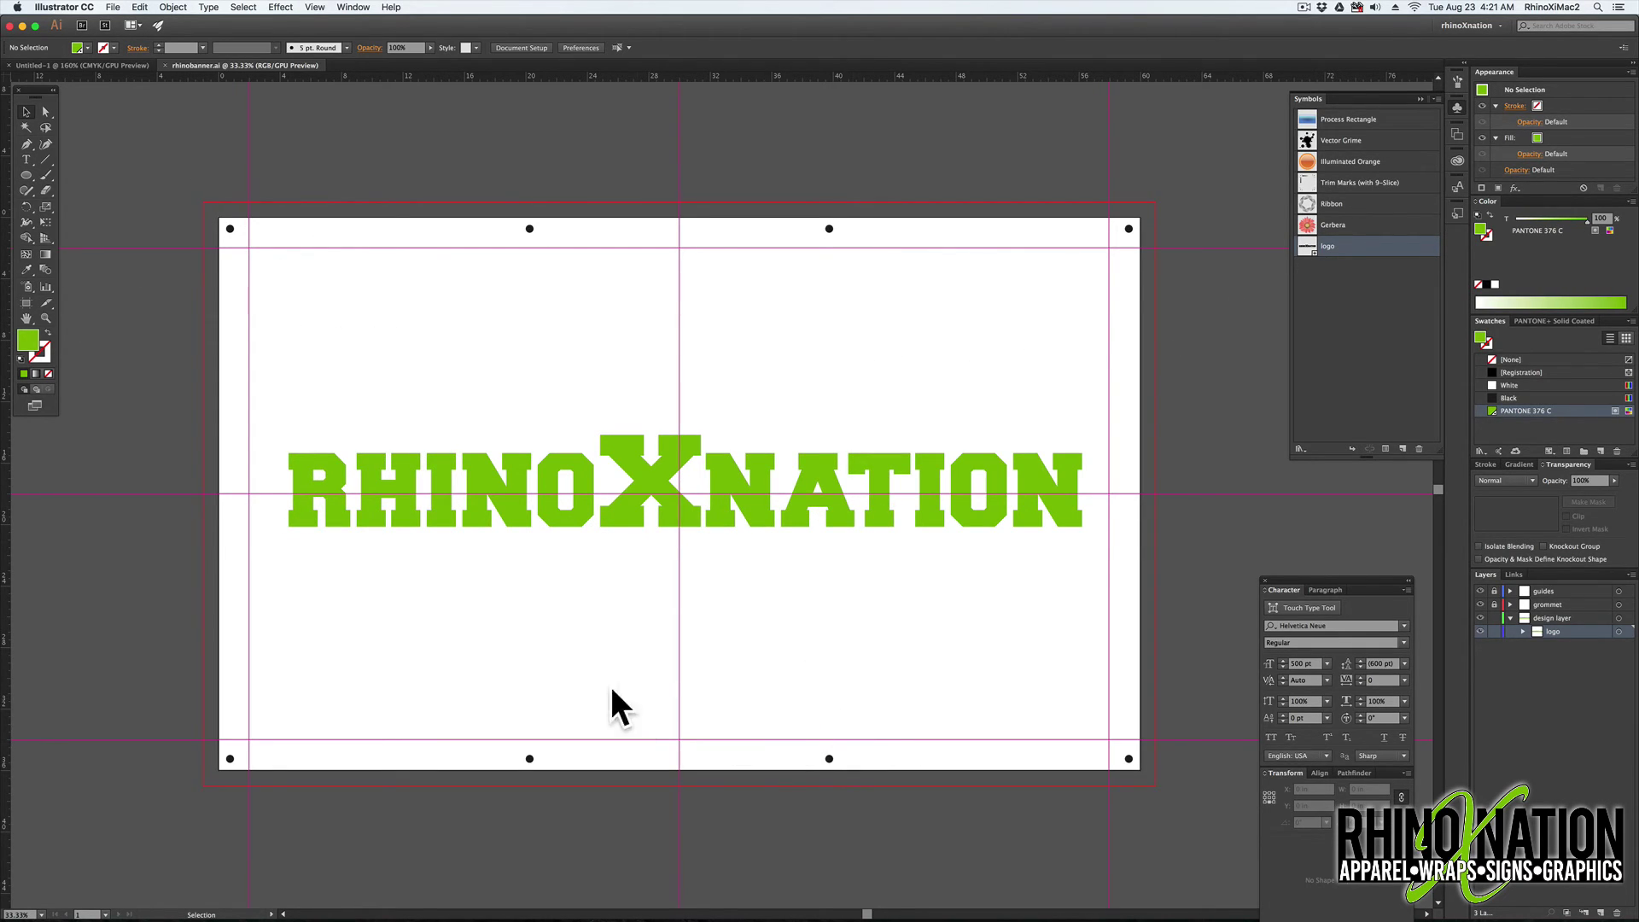
{"action": "left_click", "coordinate": [118, 7]}
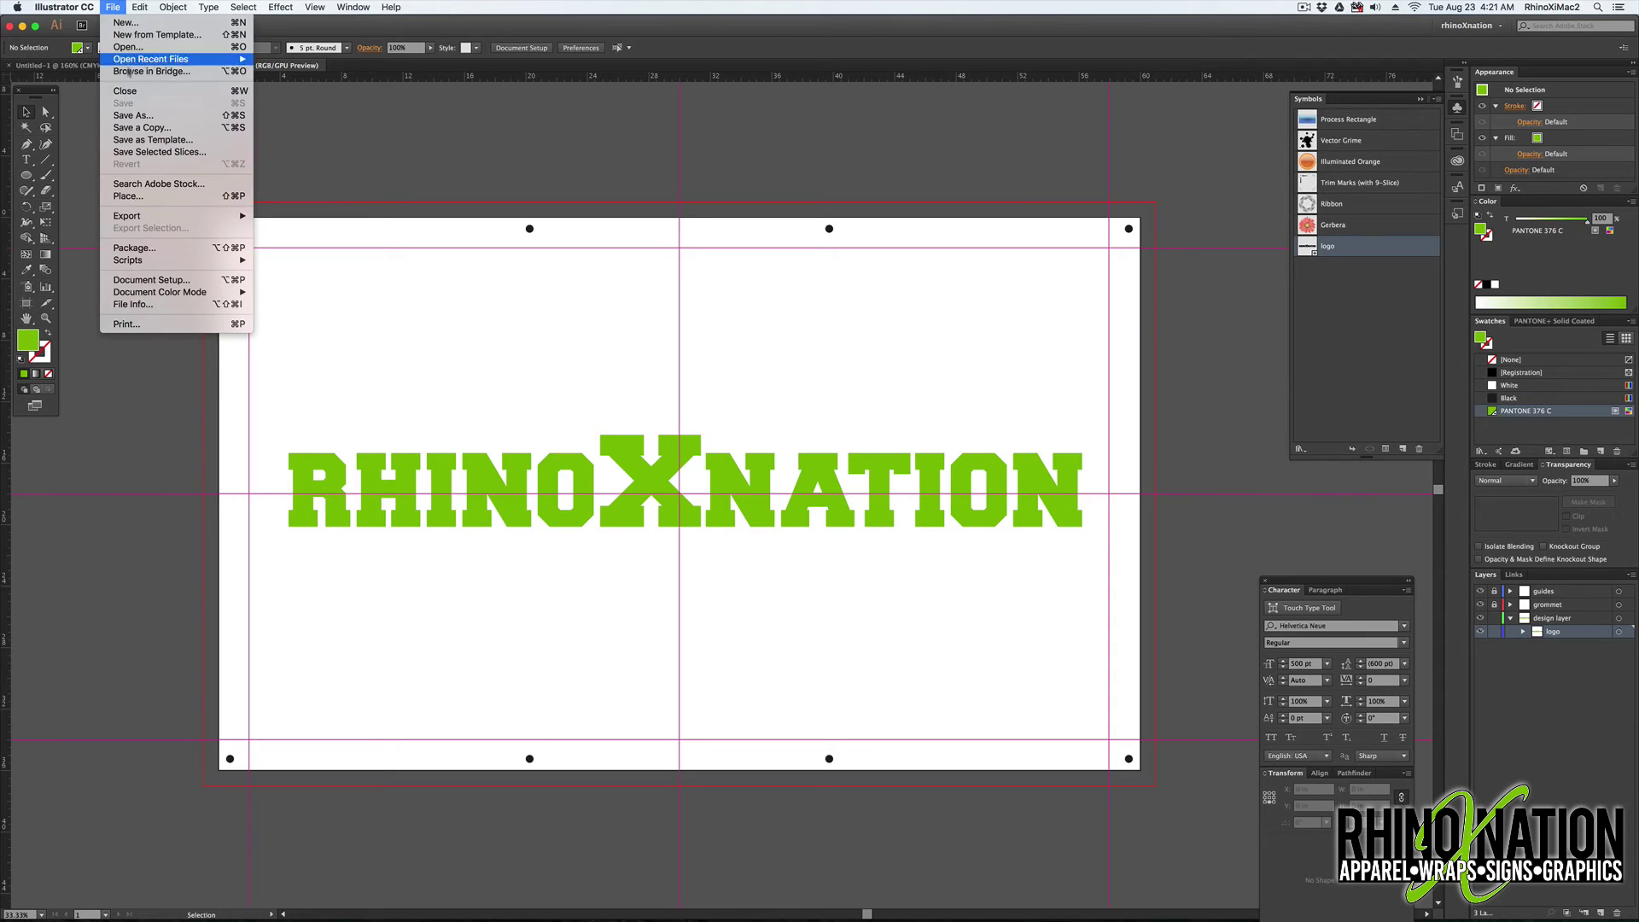
{"action": "left_click", "coordinate": [130, 120]}
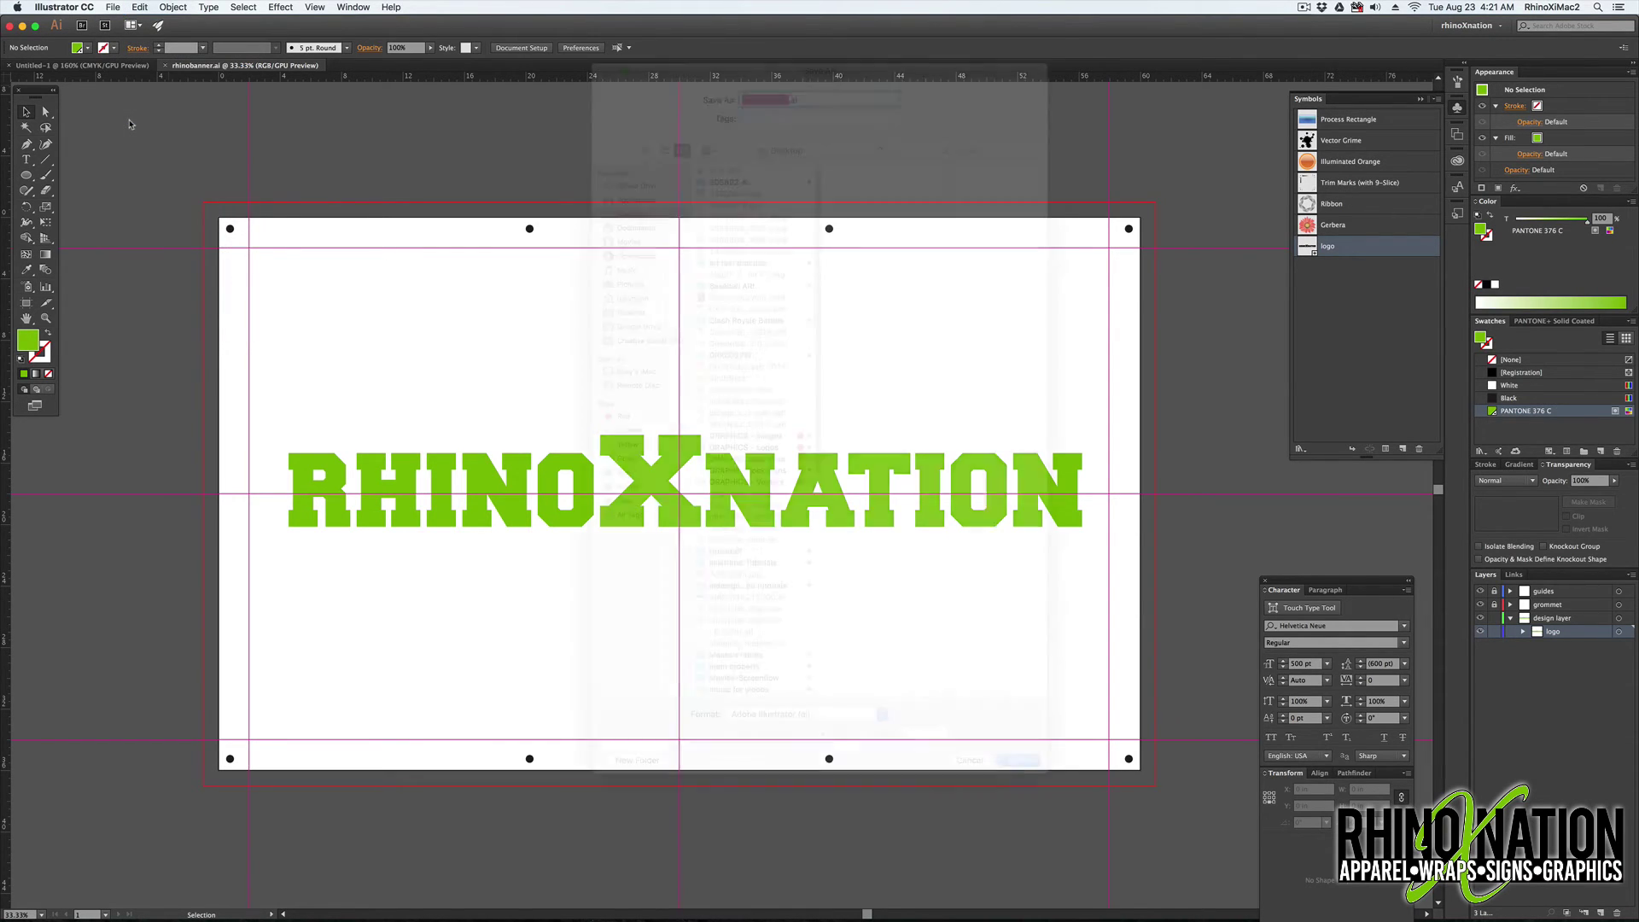
{"action": "left_click", "coordinate": [803, 718]}
{"action": "left_click", "coordinate": [803, 726]}
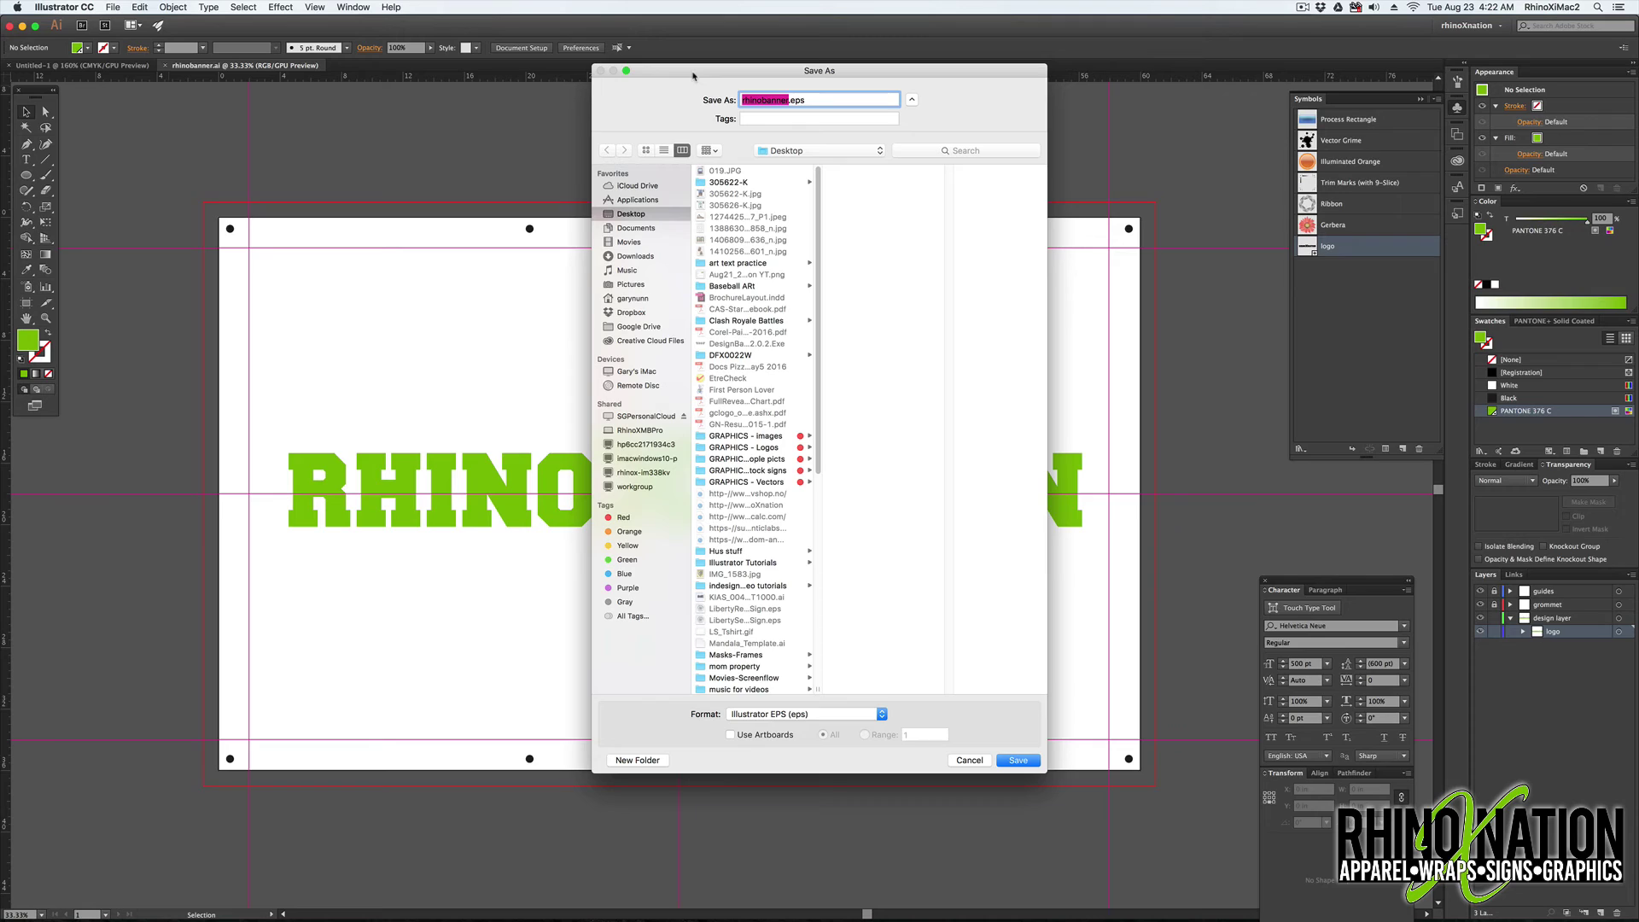
{"action": "left_click", "coordinate": [824, 716]}
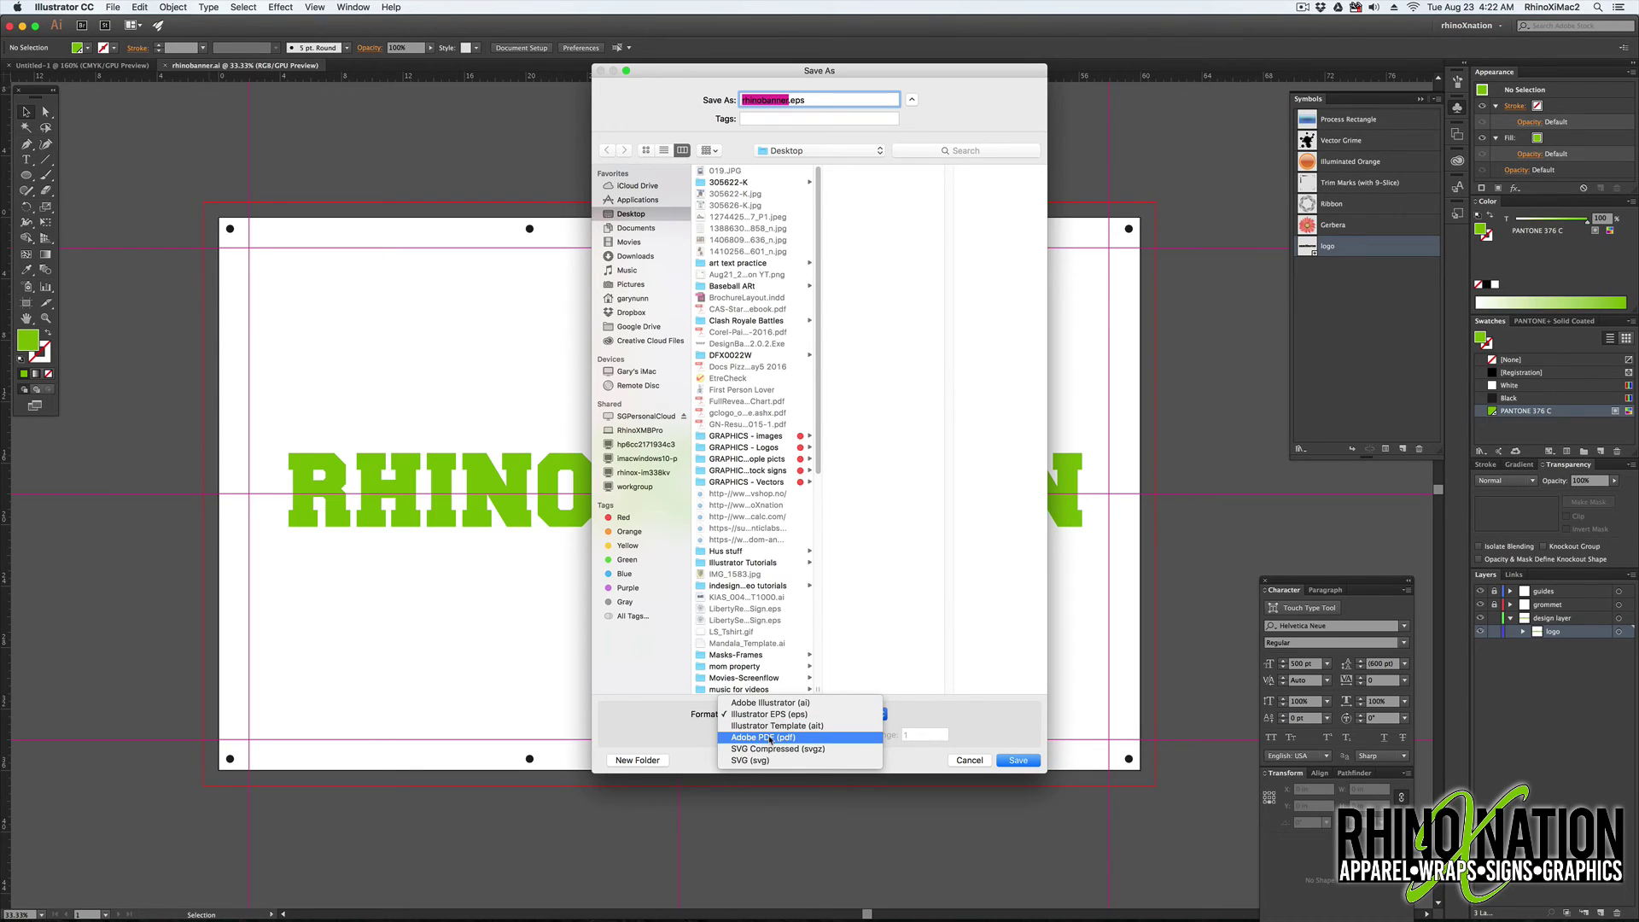
{"action": "left_click", "coordinate": [446, 682]}
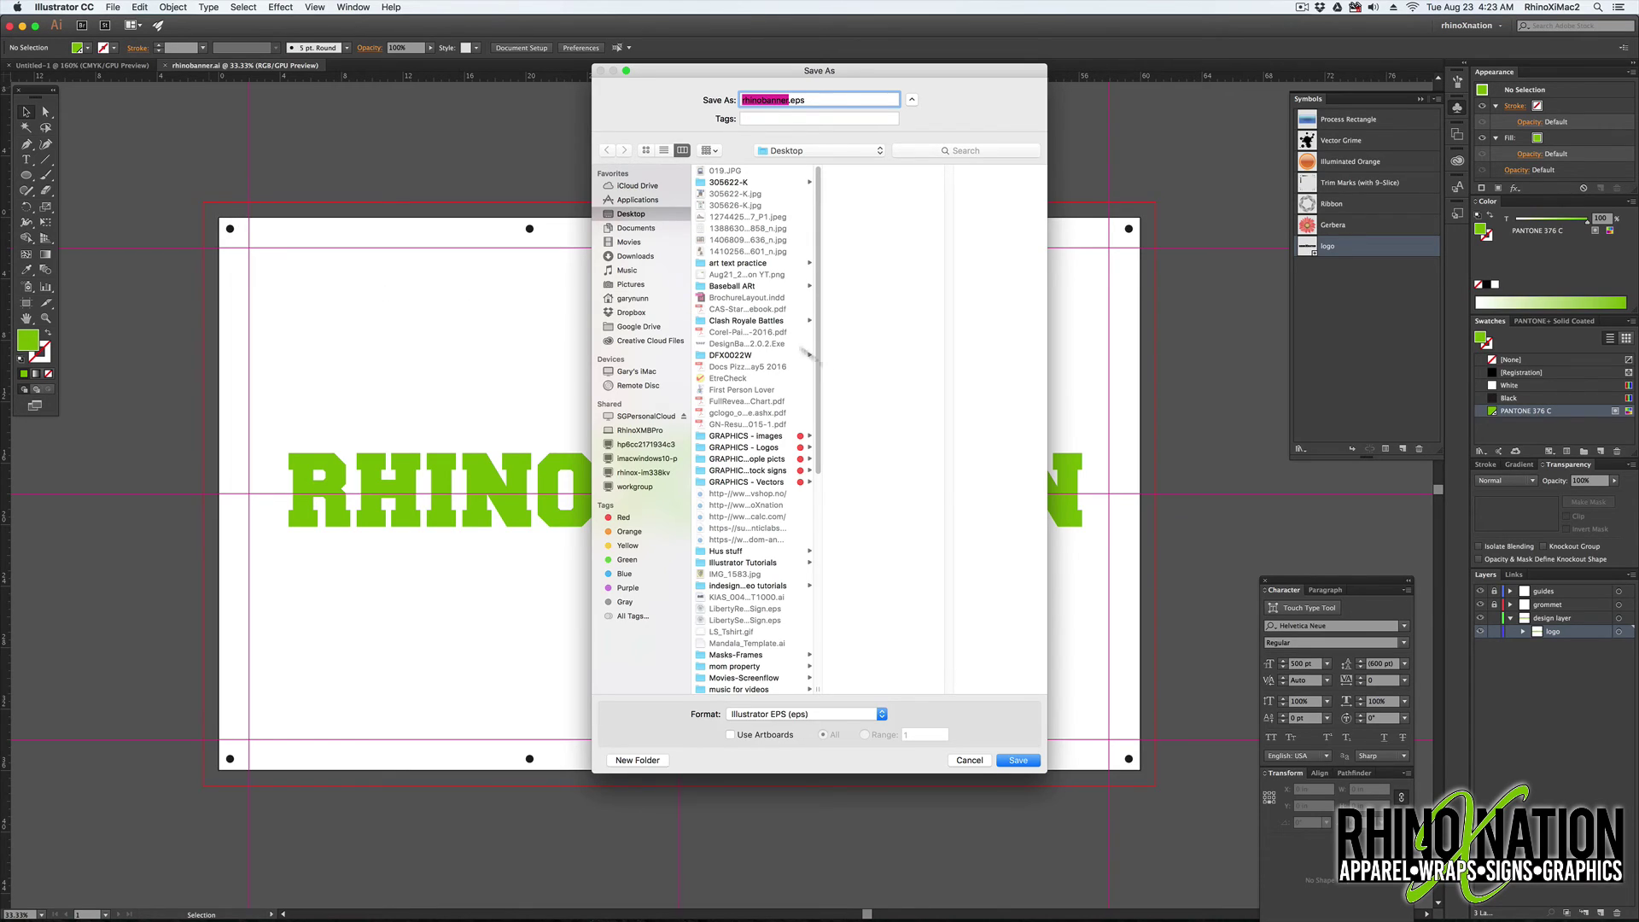
{"action": "key", "text": "Escape"}
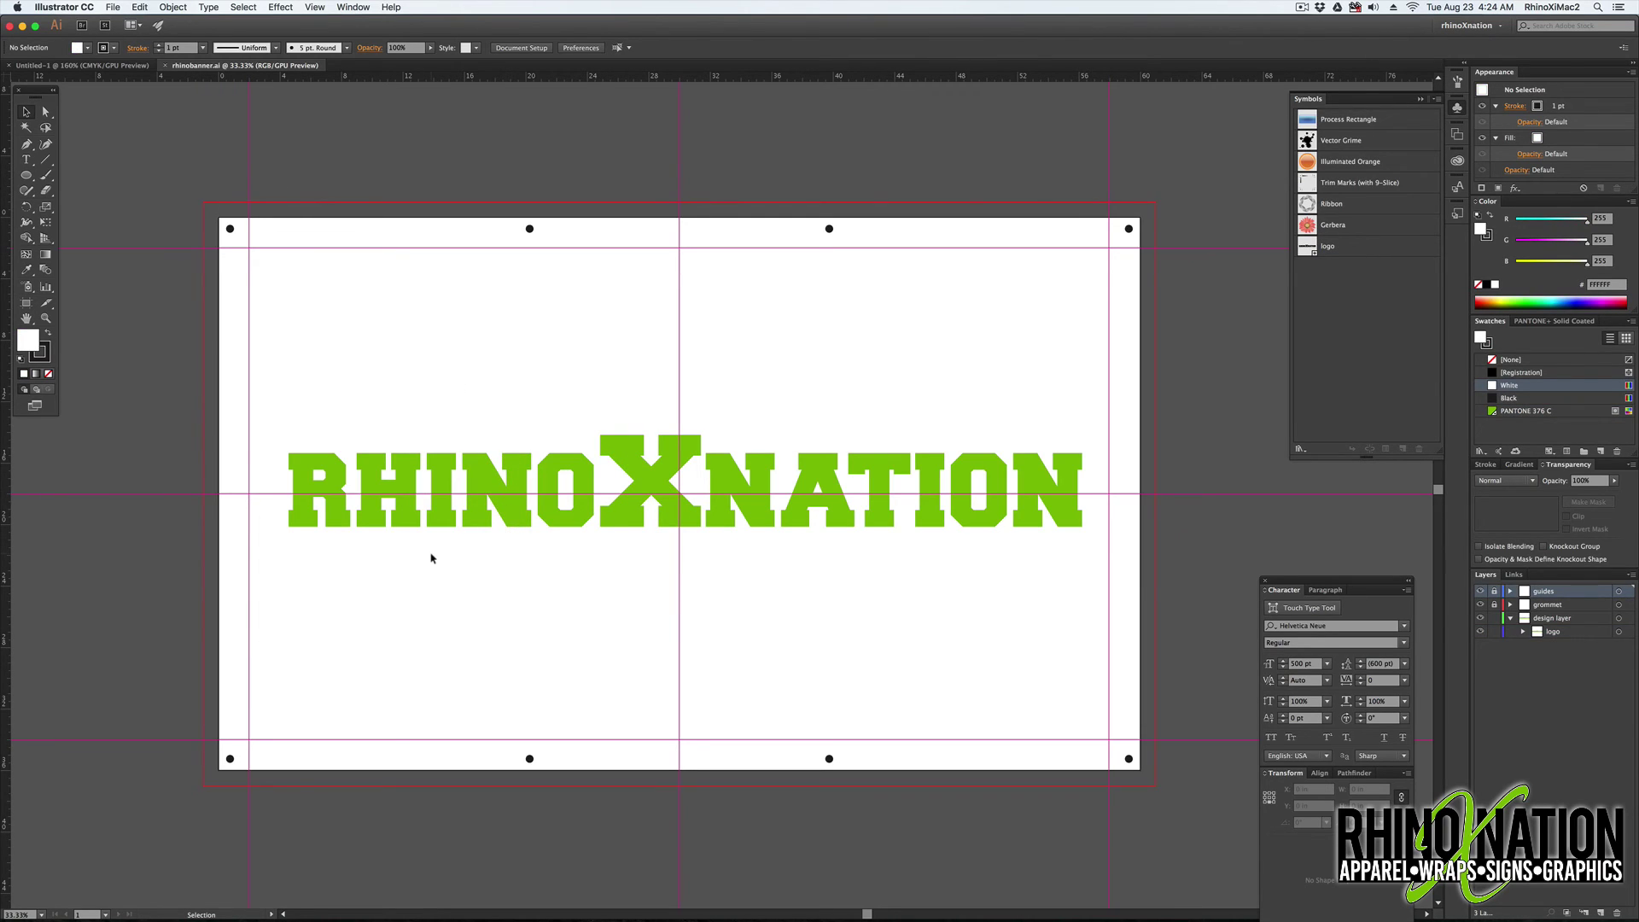
- Preview the banner artwork in Save for Web (Legacy) without exporting it
{"action": "left_click", "coordinate": [113, 6]}
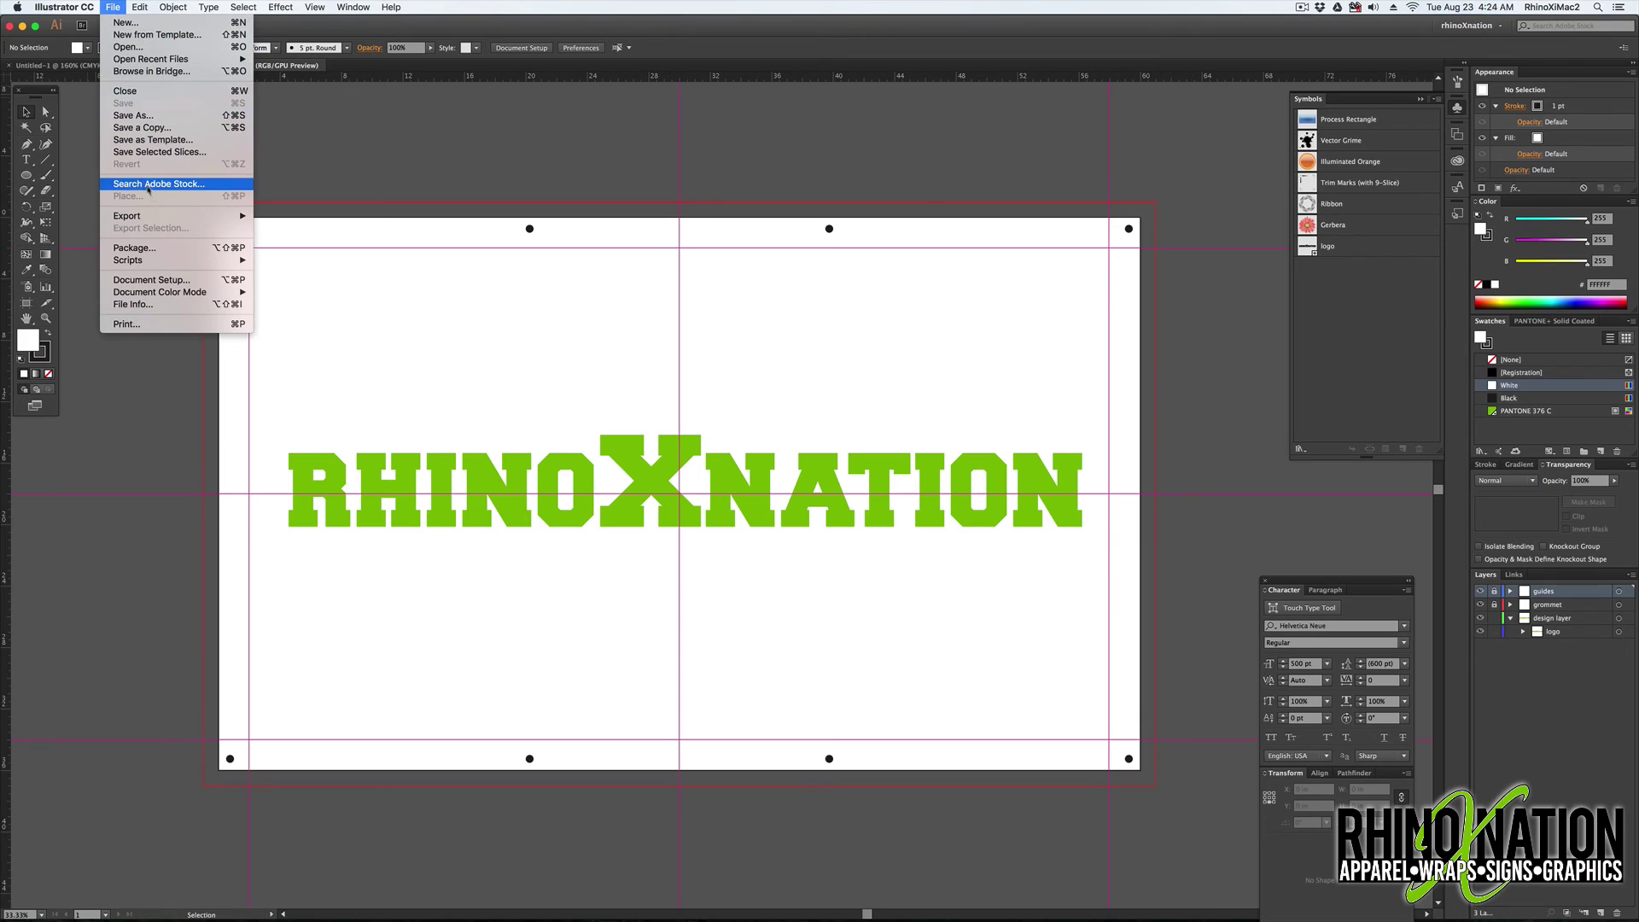
{"action": "mouse_move", "coordinate": [154, 221]}
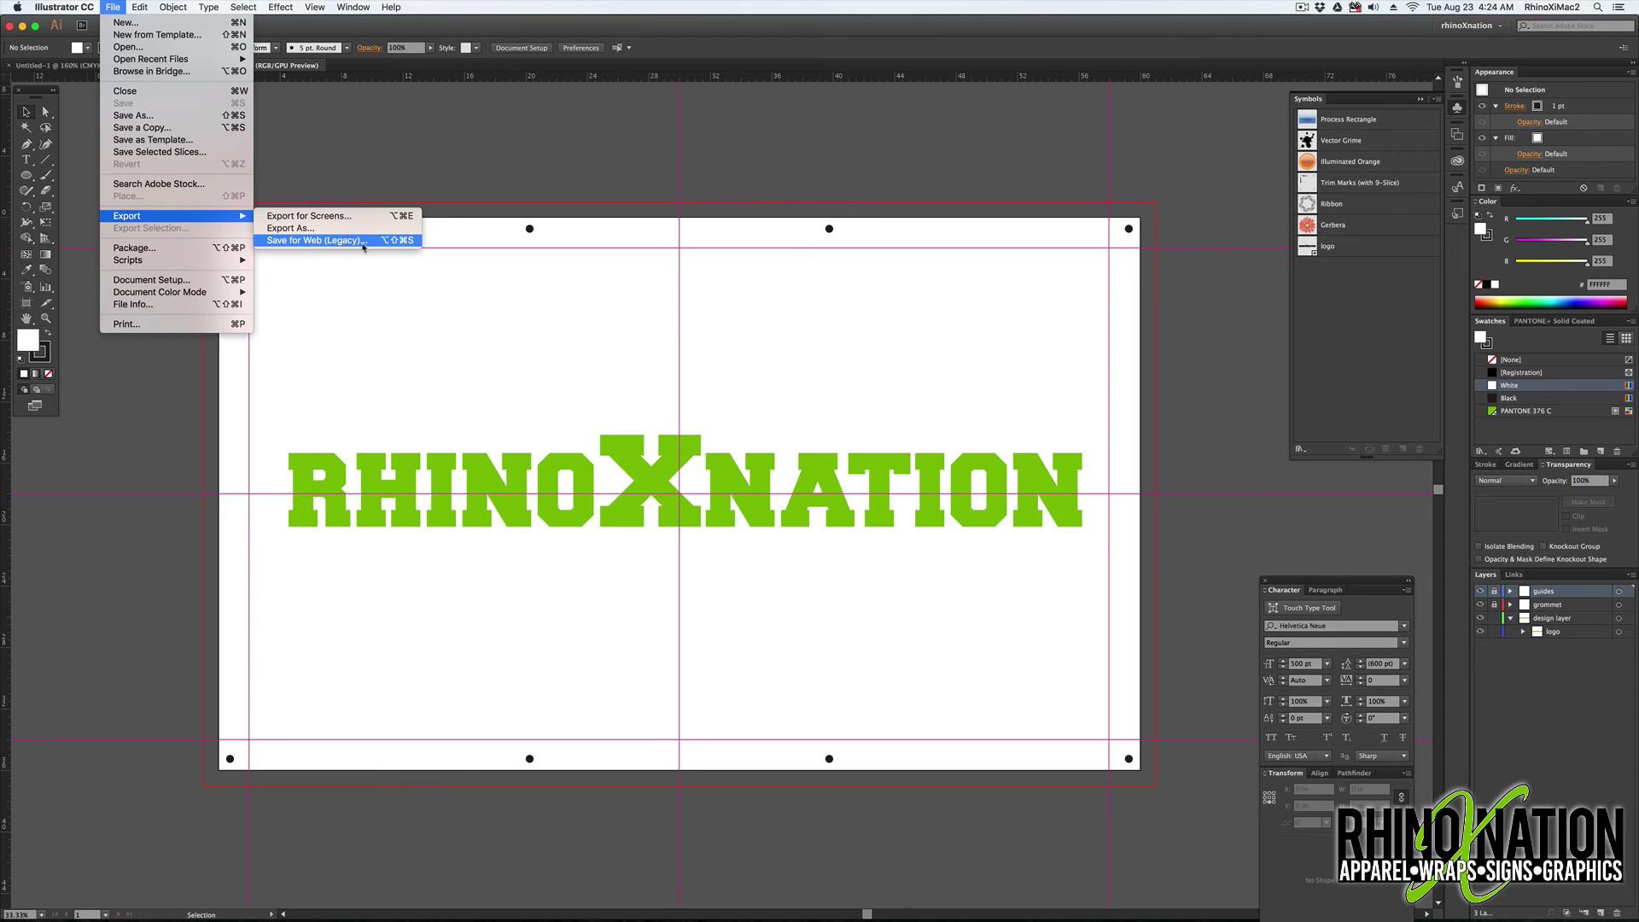
{"action": "left_click", "coordinate": [304, 242]}
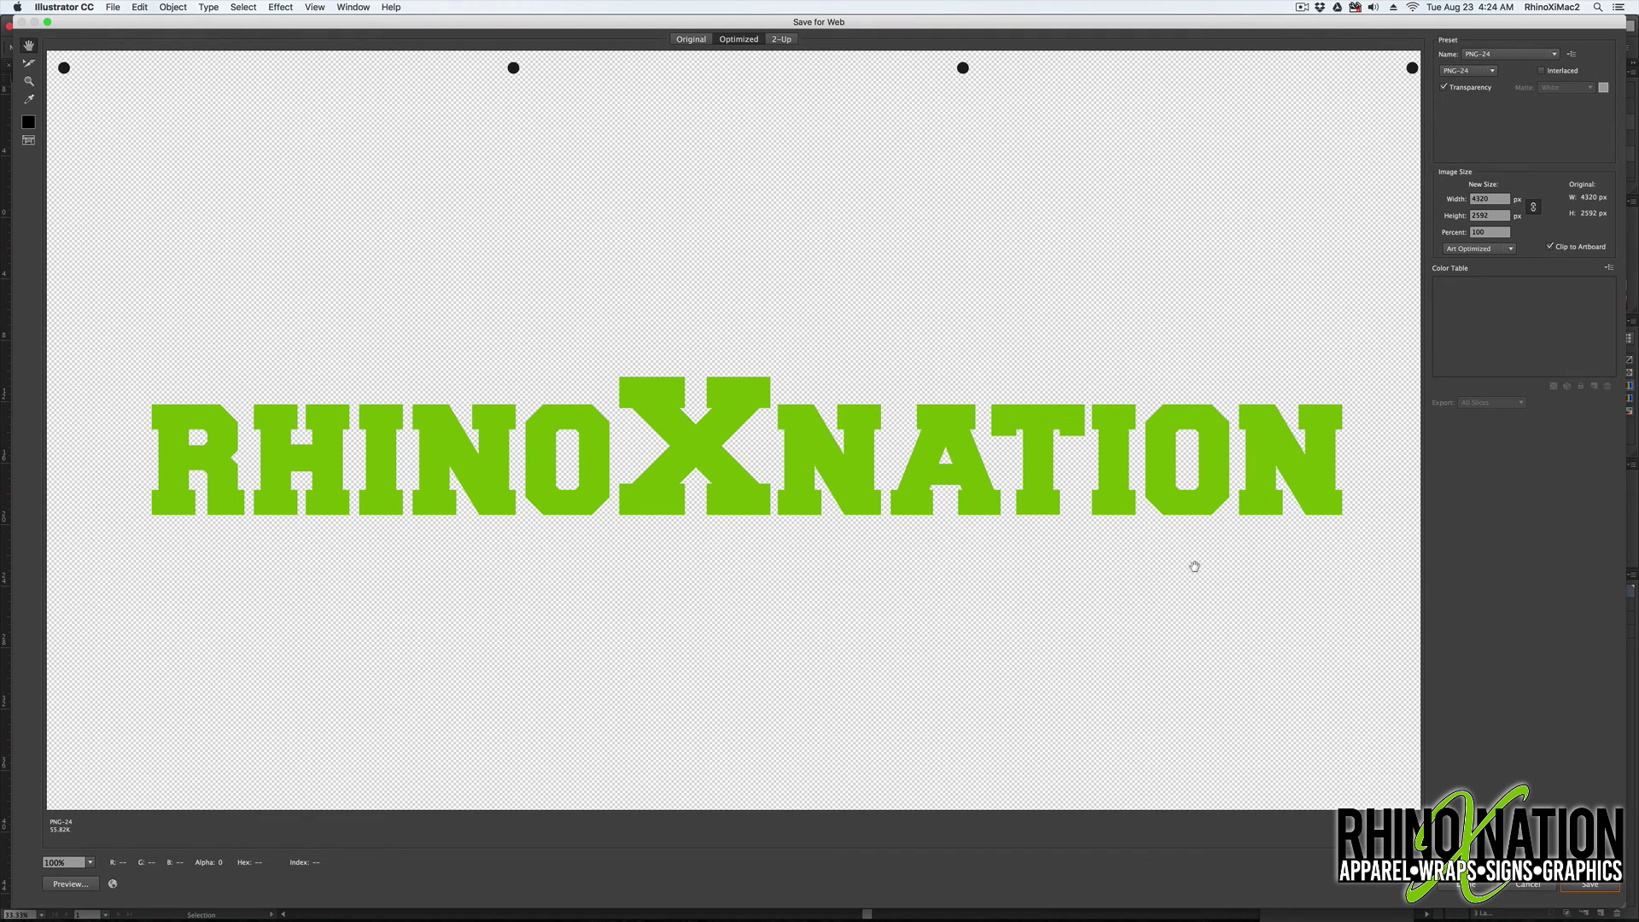
{"action": "key", "text": "Escape"}
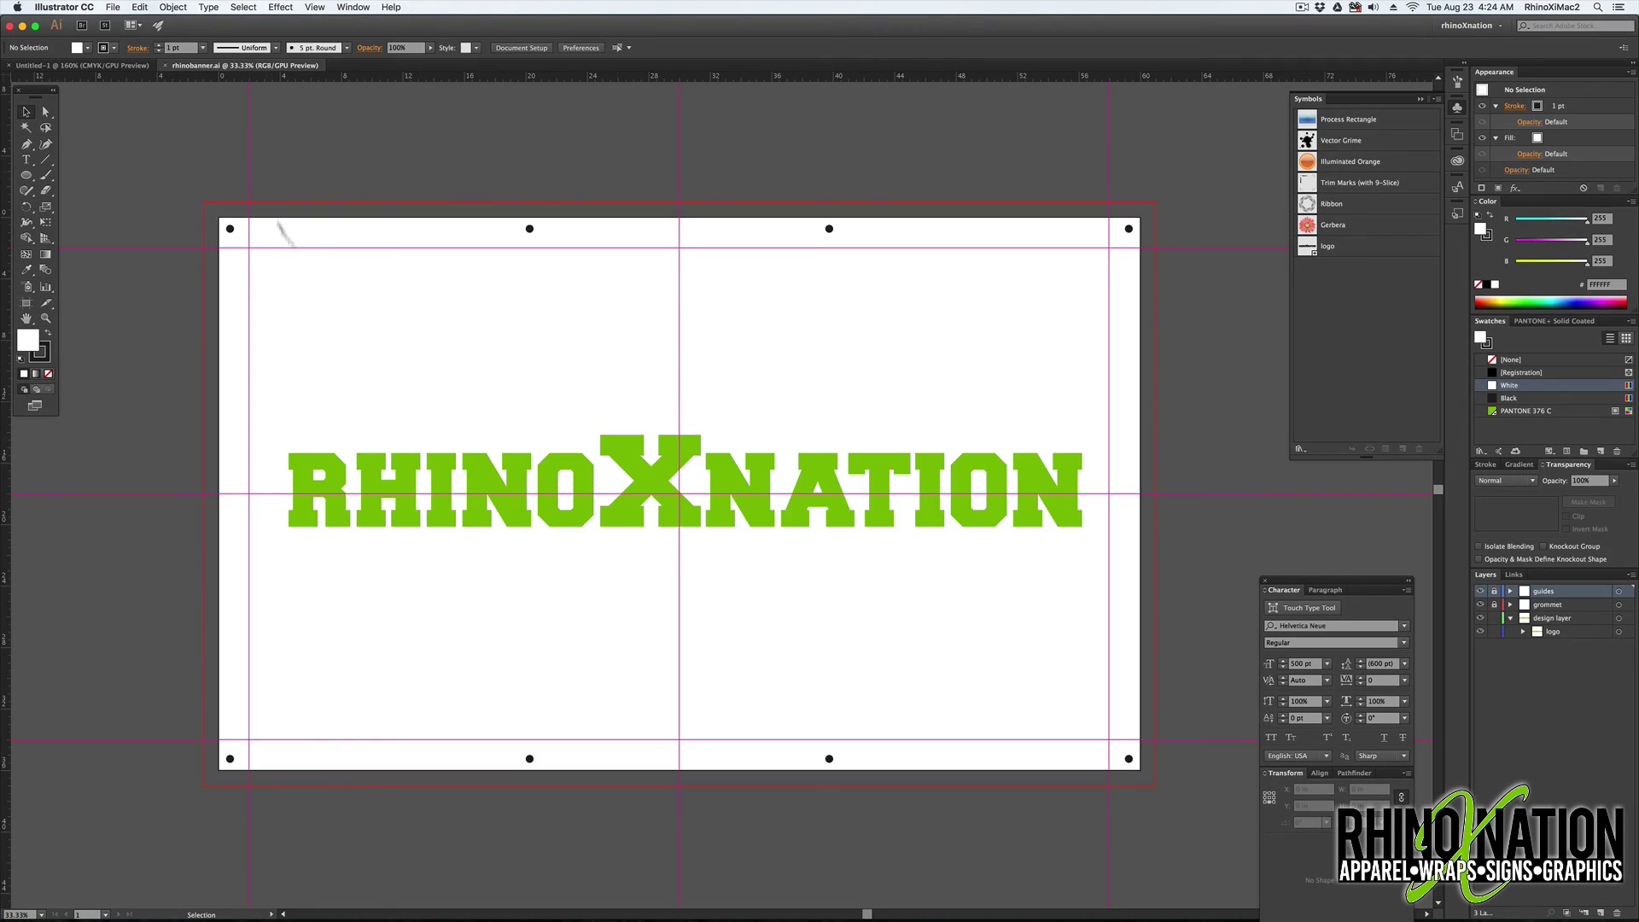
- Set up Export for Screens with the artboard named "rhino" and a PNG output 800 px high
{"action": "left_click", "coordinate": [113, 7]}
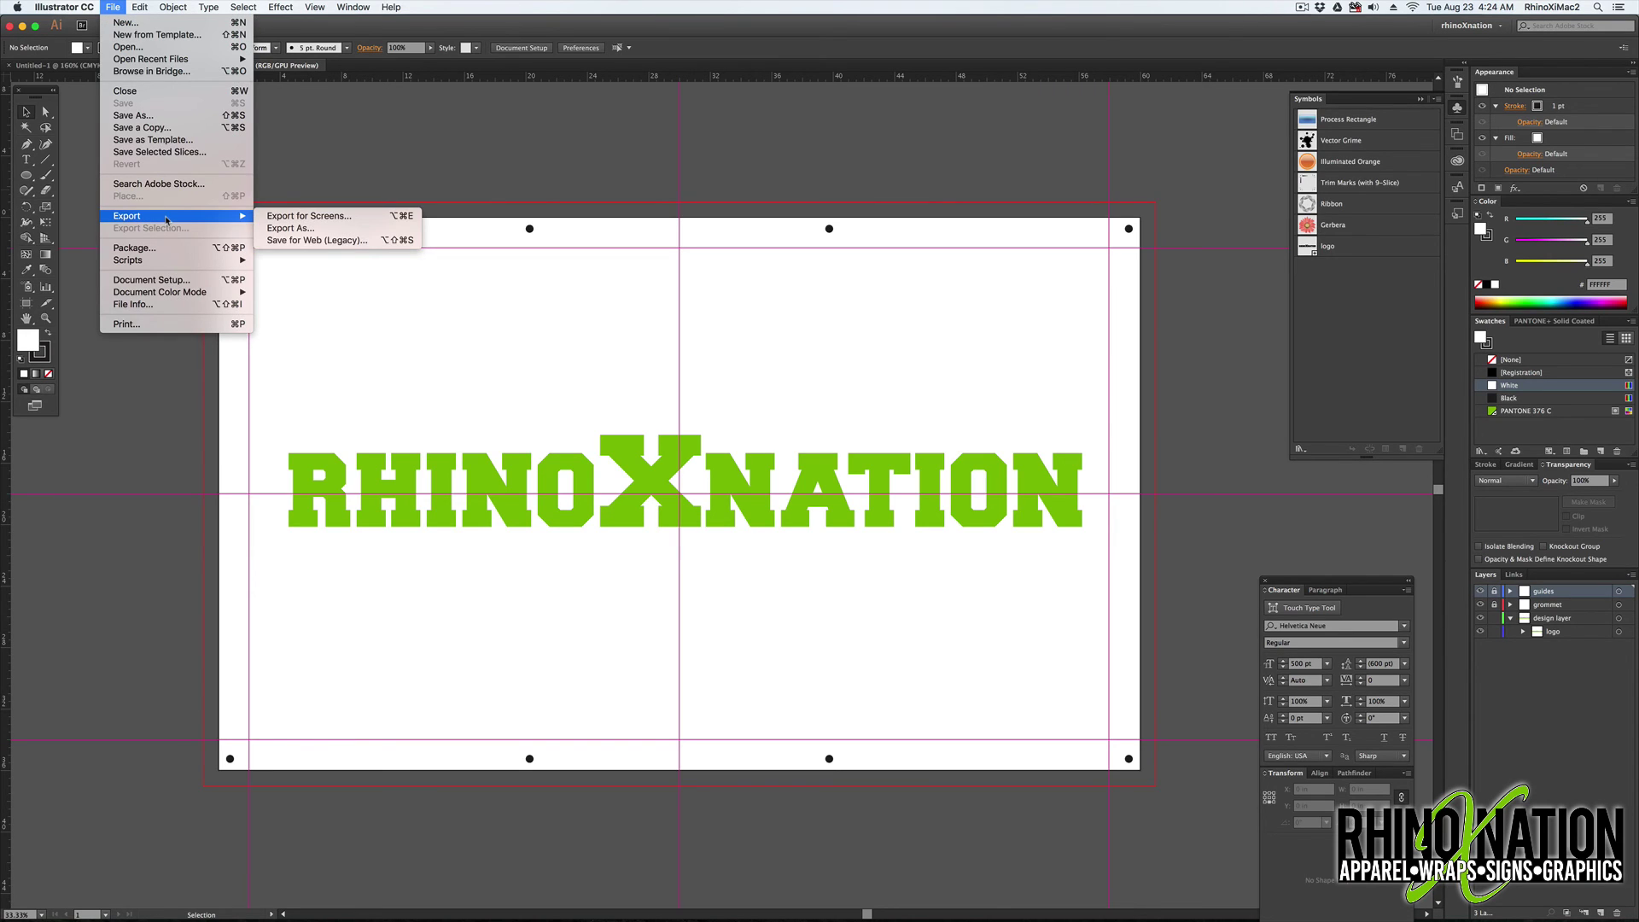
{"action": "left_click", "coordinate": [317, 218]}
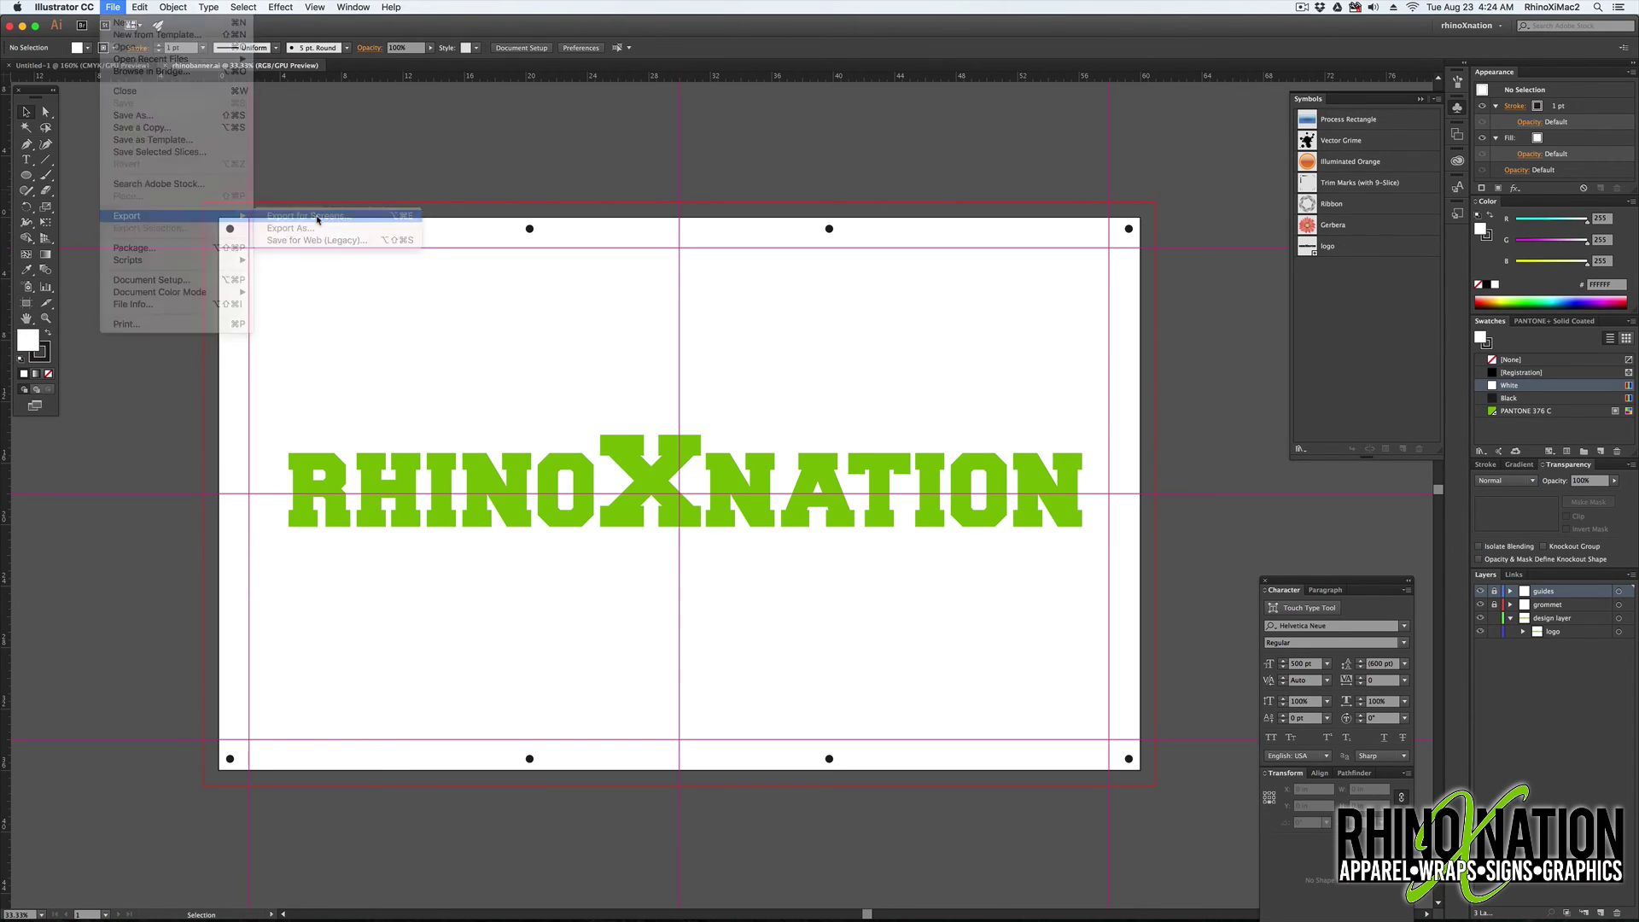
{"action": "left_click", "coordinate": [480, 282]}
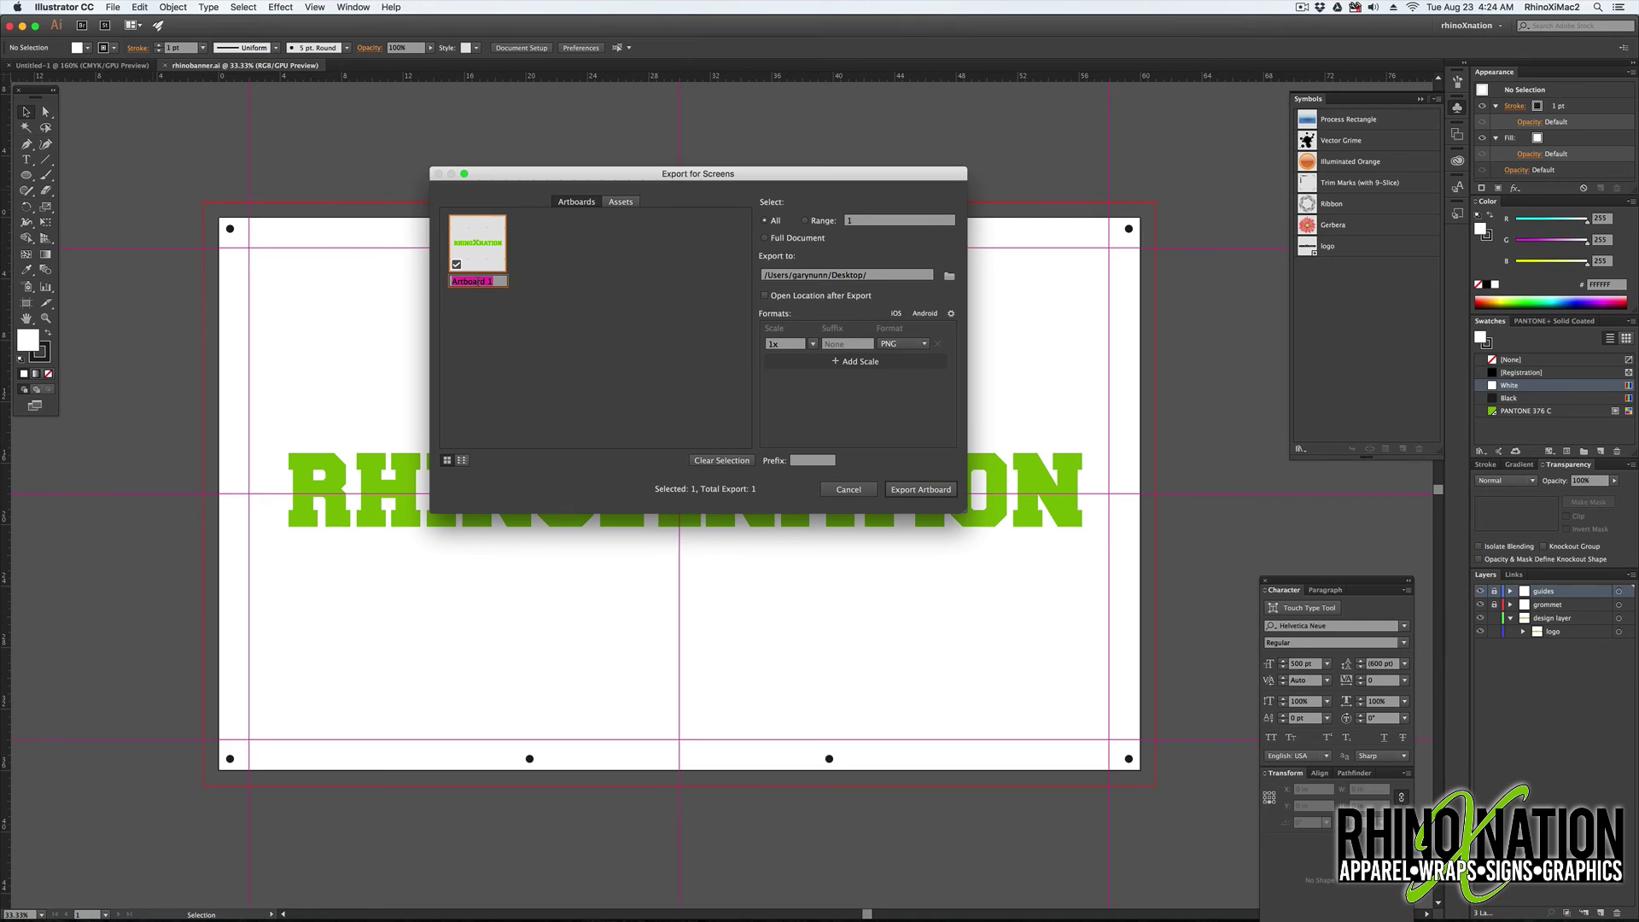
{"action": "type", "text": "rhino"}
{"action": "left_click", "coordinate": [812, 344]}
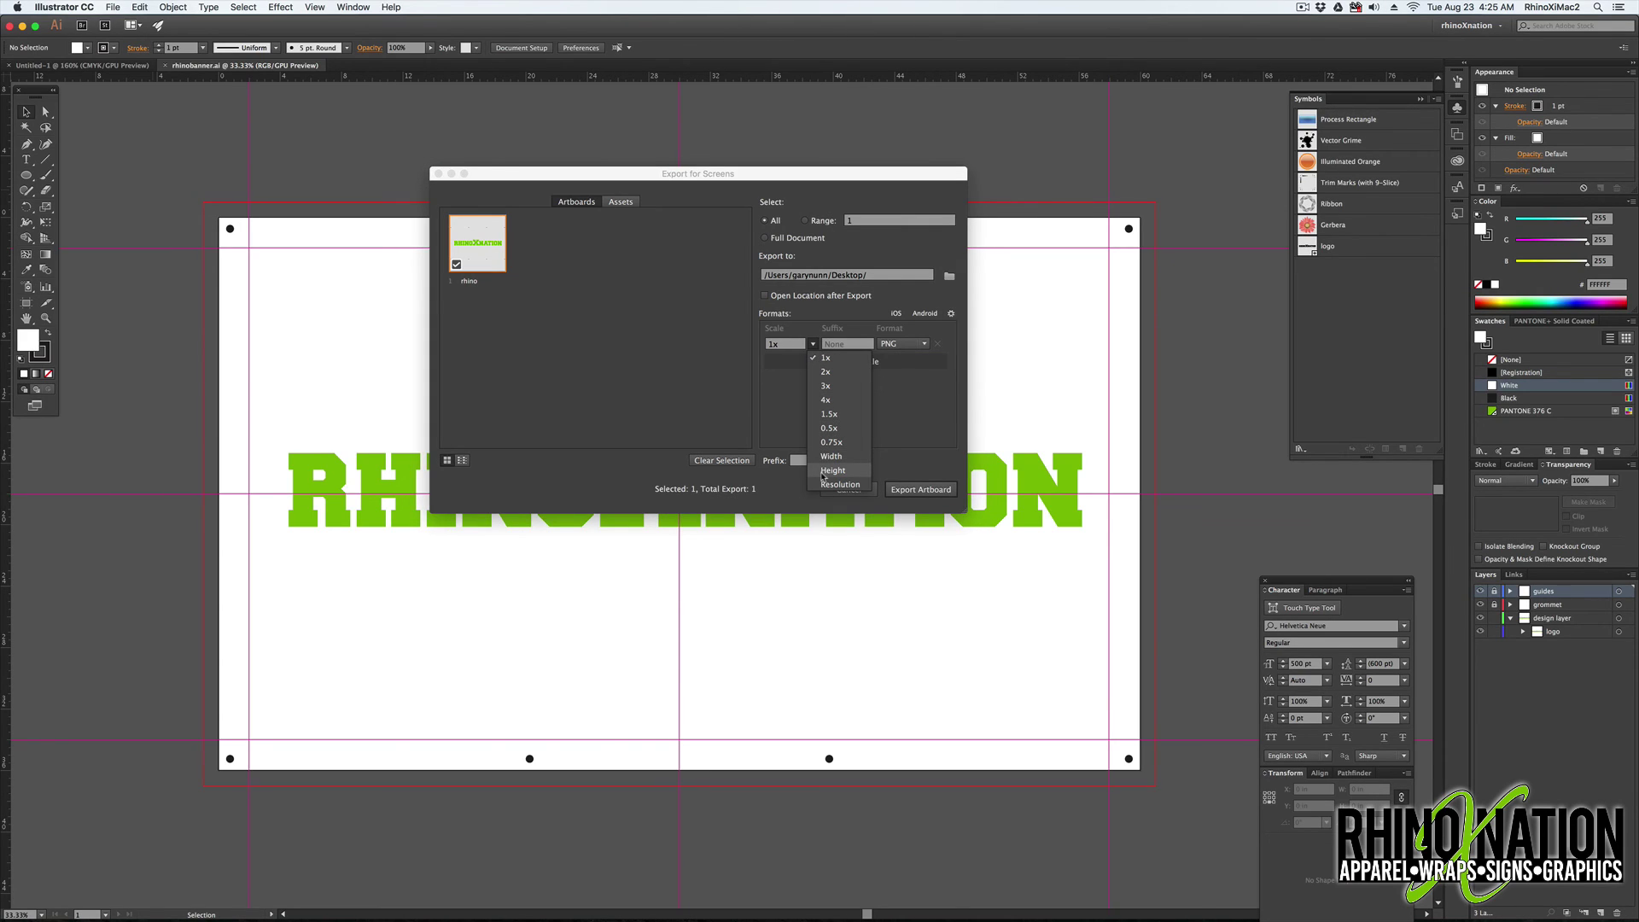
{"action": "left_click", "coordinate": [825, 472]}
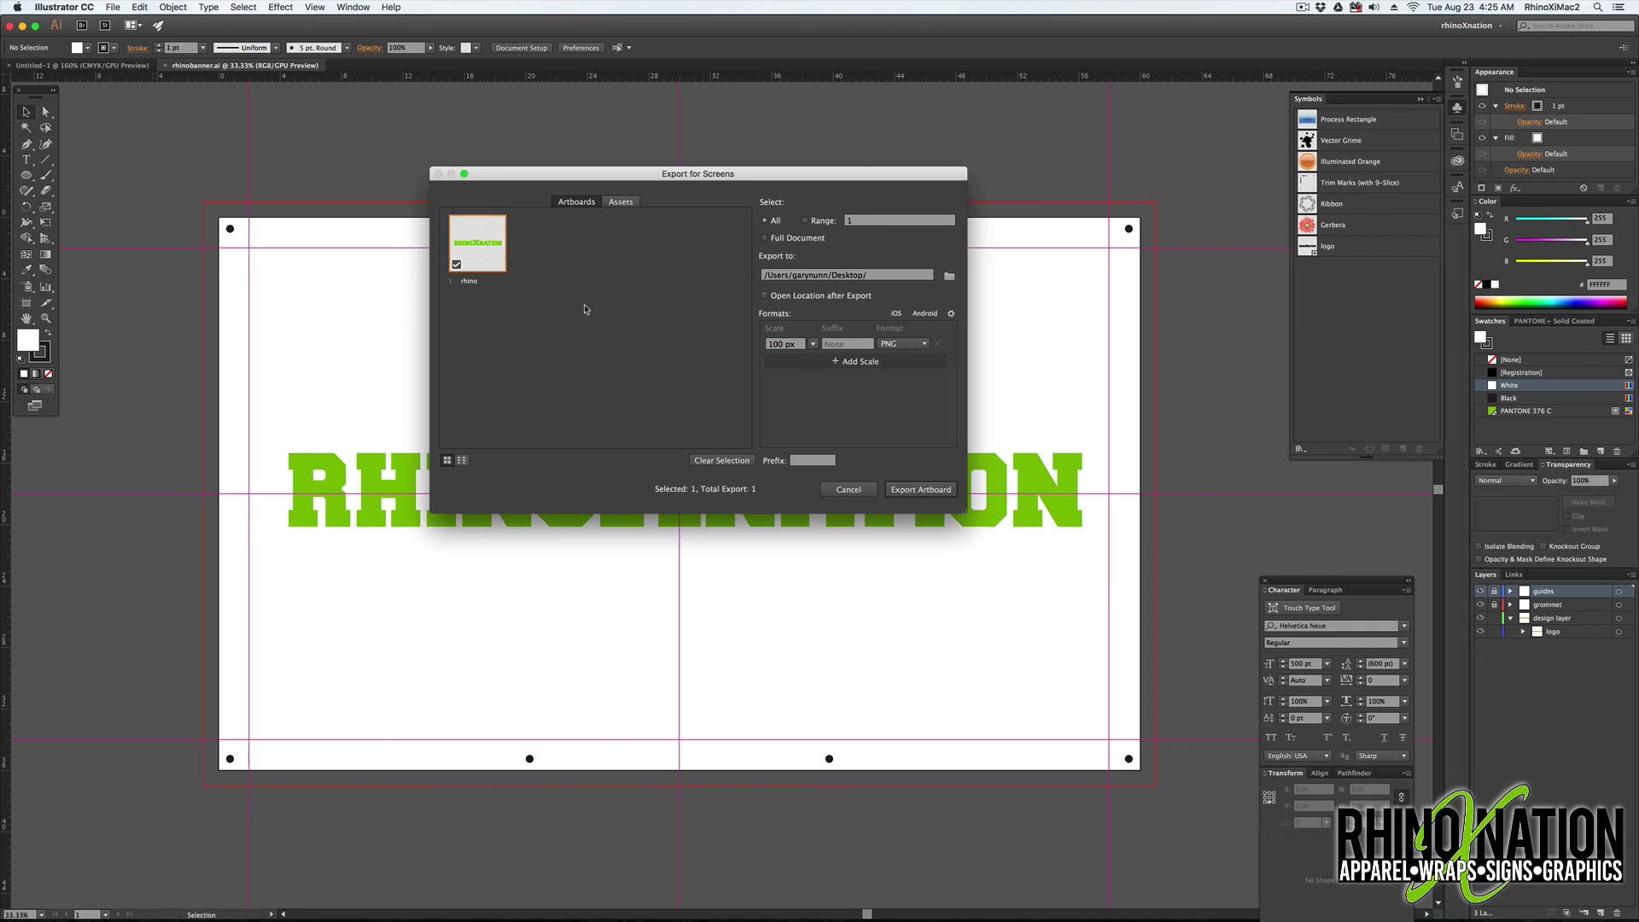
{"action": "left_click", "coordinate": [787, 344]}
{"action": "type", "text": "800"}
{"action": "key", "text": "Return"}
- Add a second output at 1x in JPG 100 format, export the artboard, and reveal the exported files on the desktop
{"action": "left_click", "coordinate": [841, 363]}
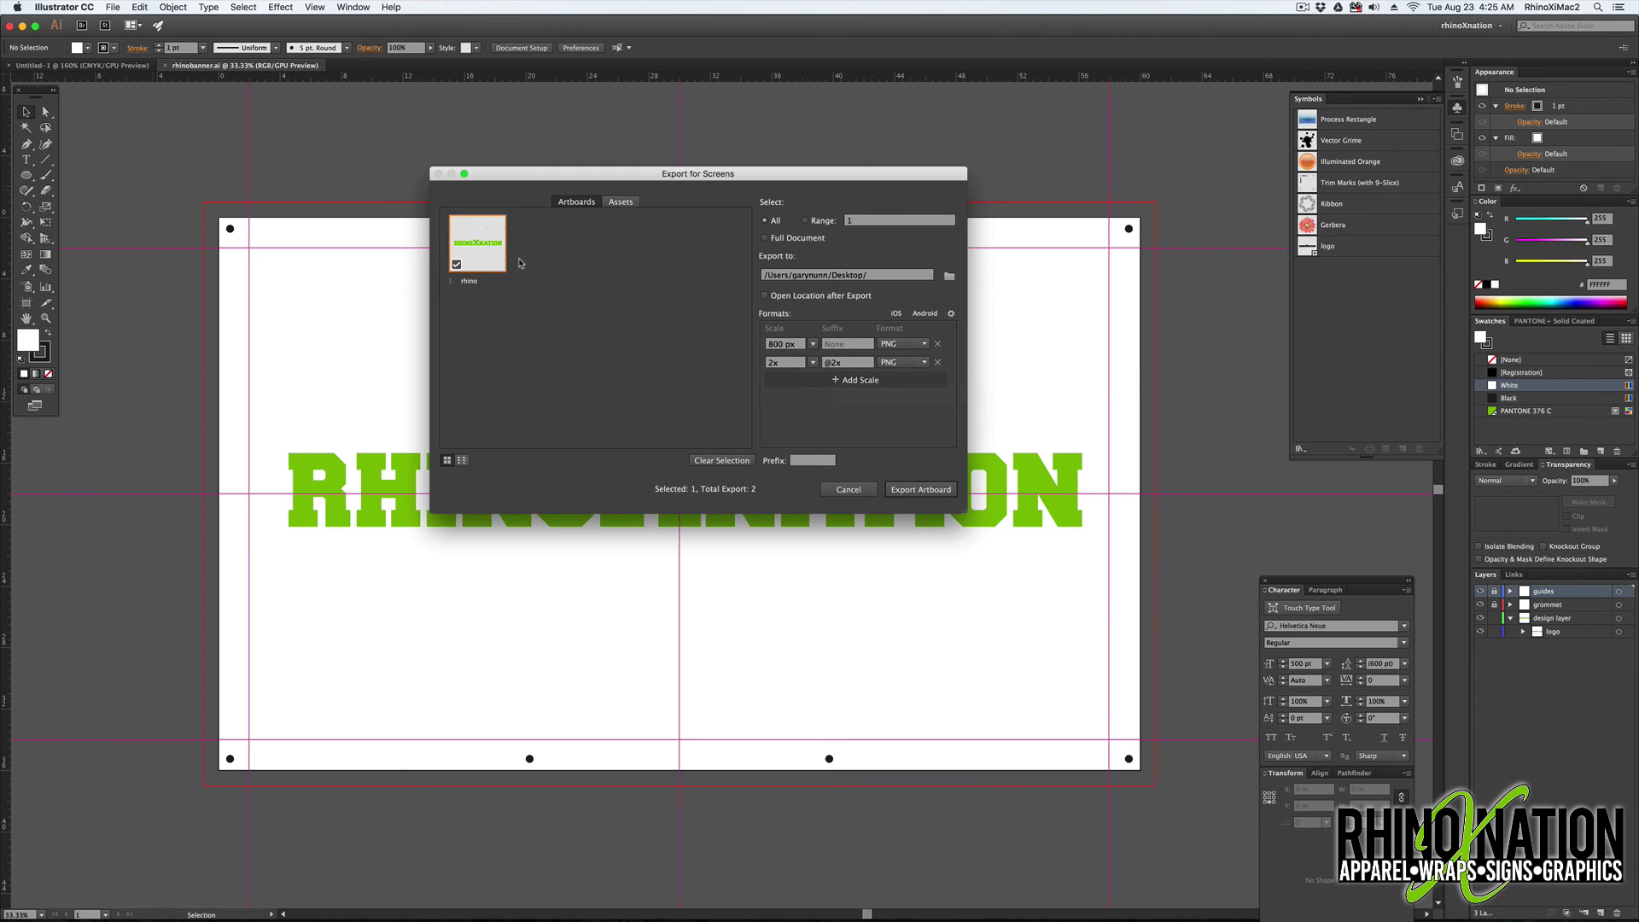
{"action": "left_click", "coordinate": [813, 362]}
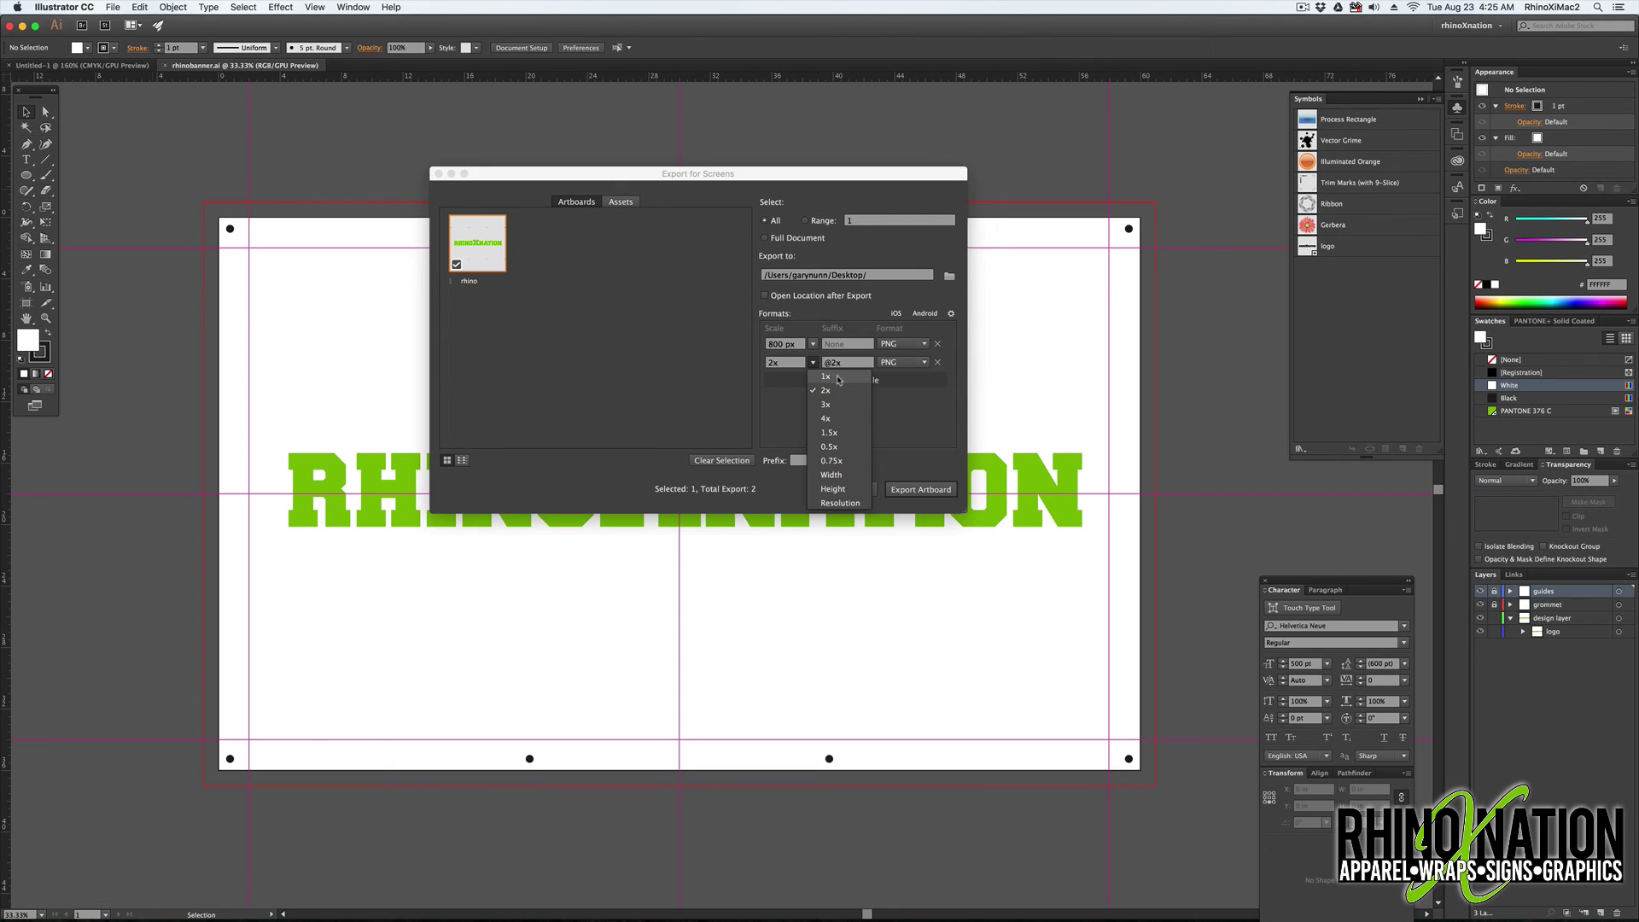
{"action": "left_click", "coordinate": [836, 377]}
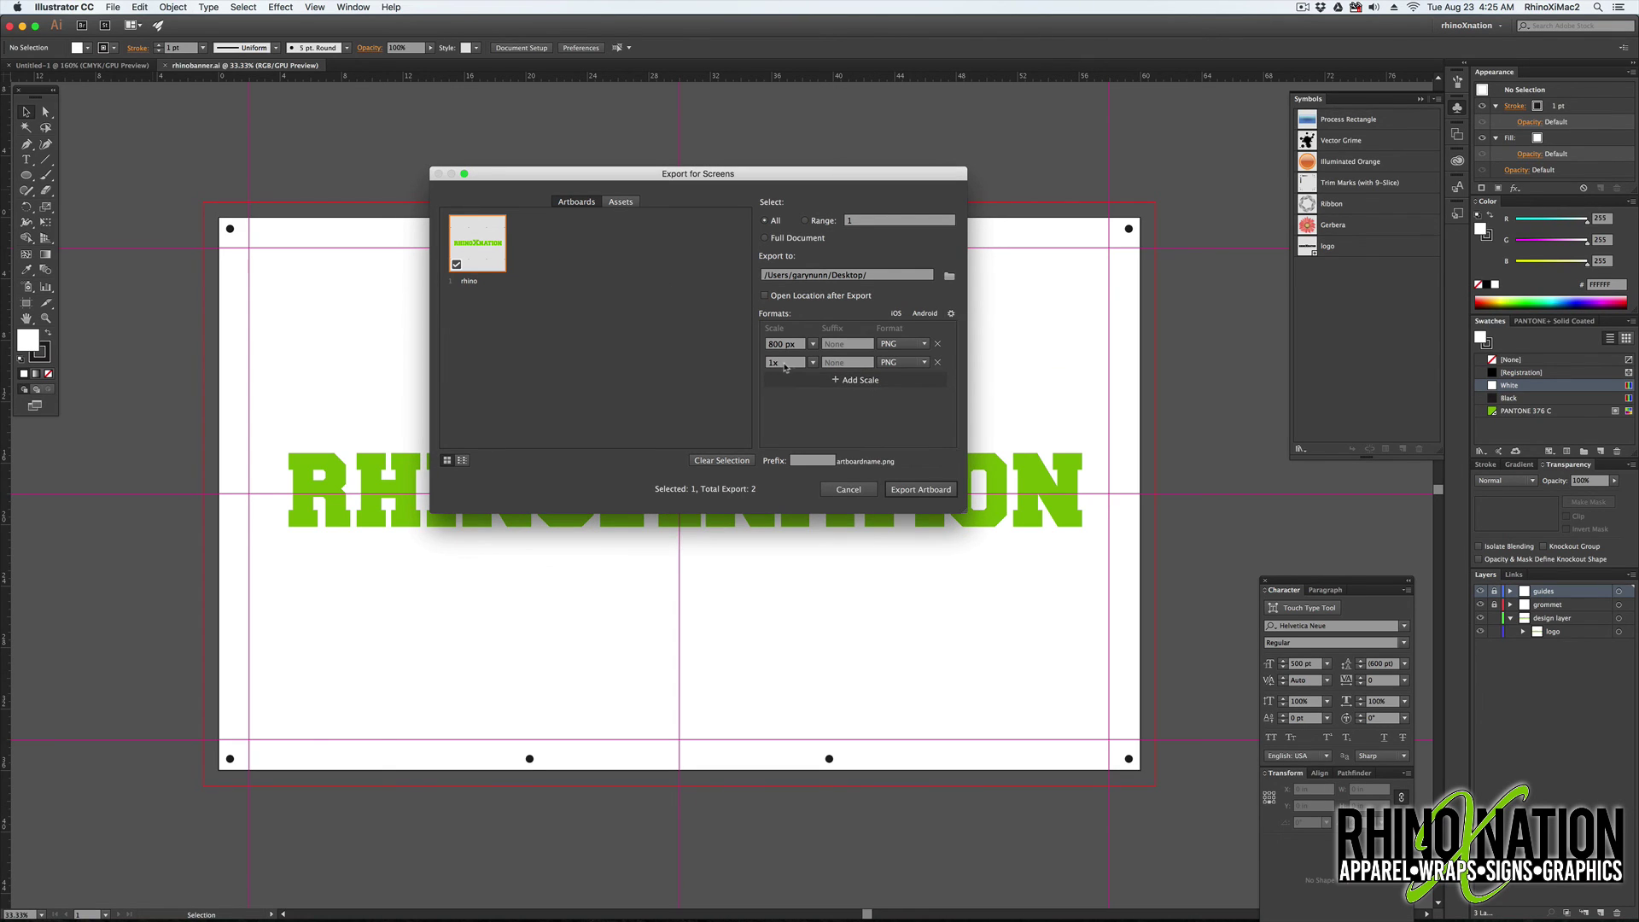
{"action": "left_click", "coordinate": [905, 362]}
{"action": "left_click", "coordinate": [916, 412]}
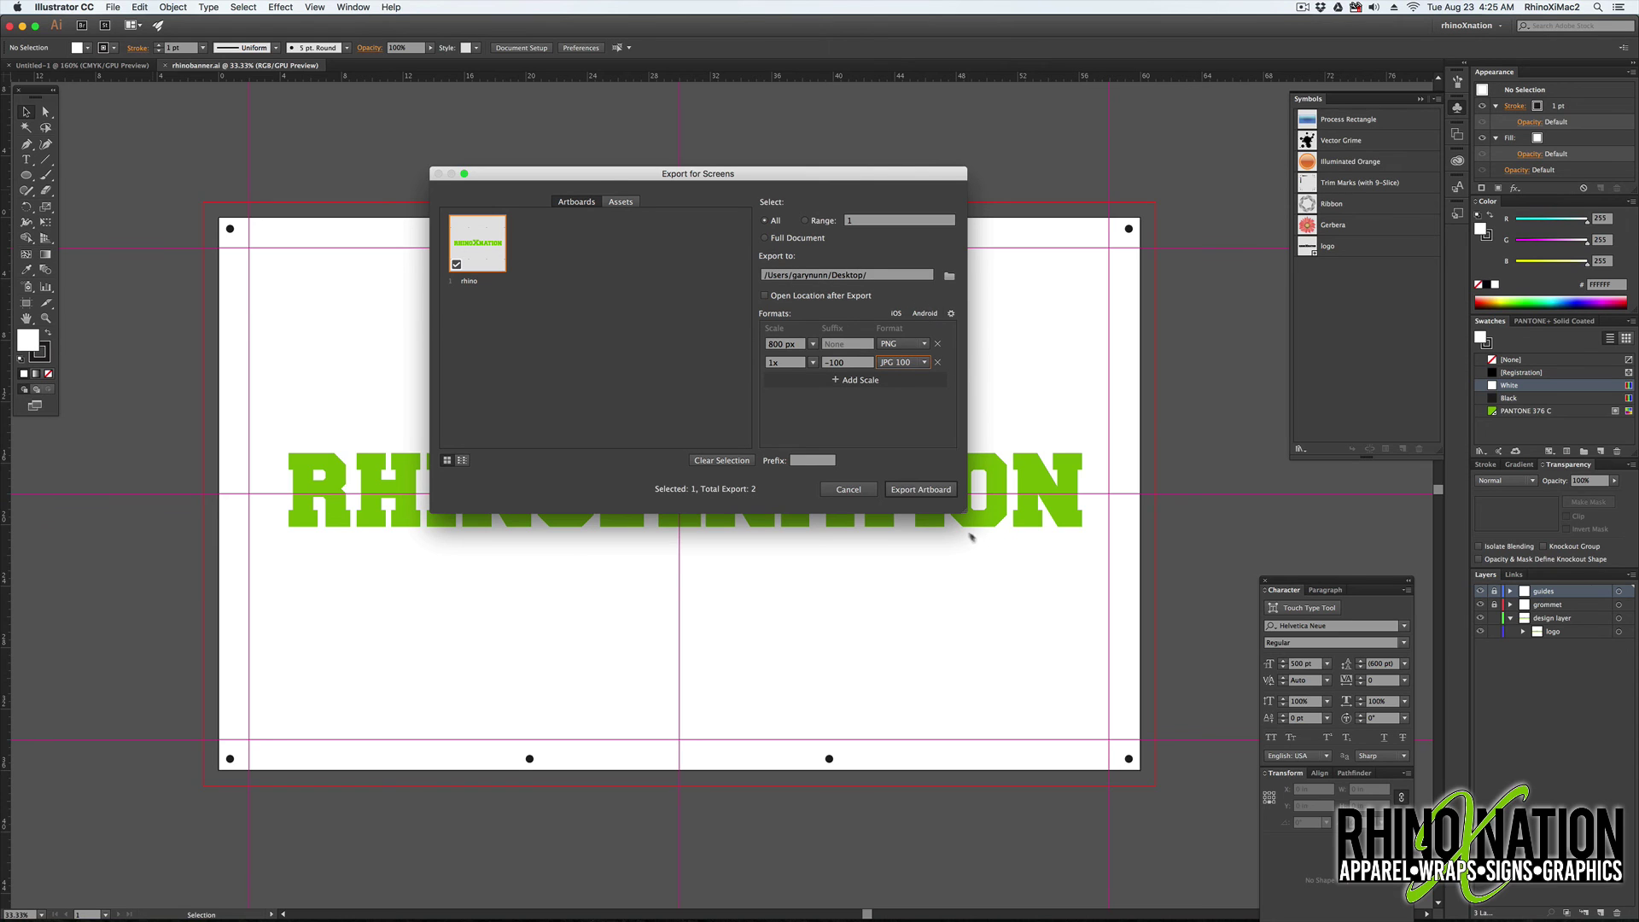
{"action": "left_click", "coordinate": [923, 488]}
{"action": "left_click_drag", "start_coordinate": [1134, 19], "coordinate": [1023, 17]}
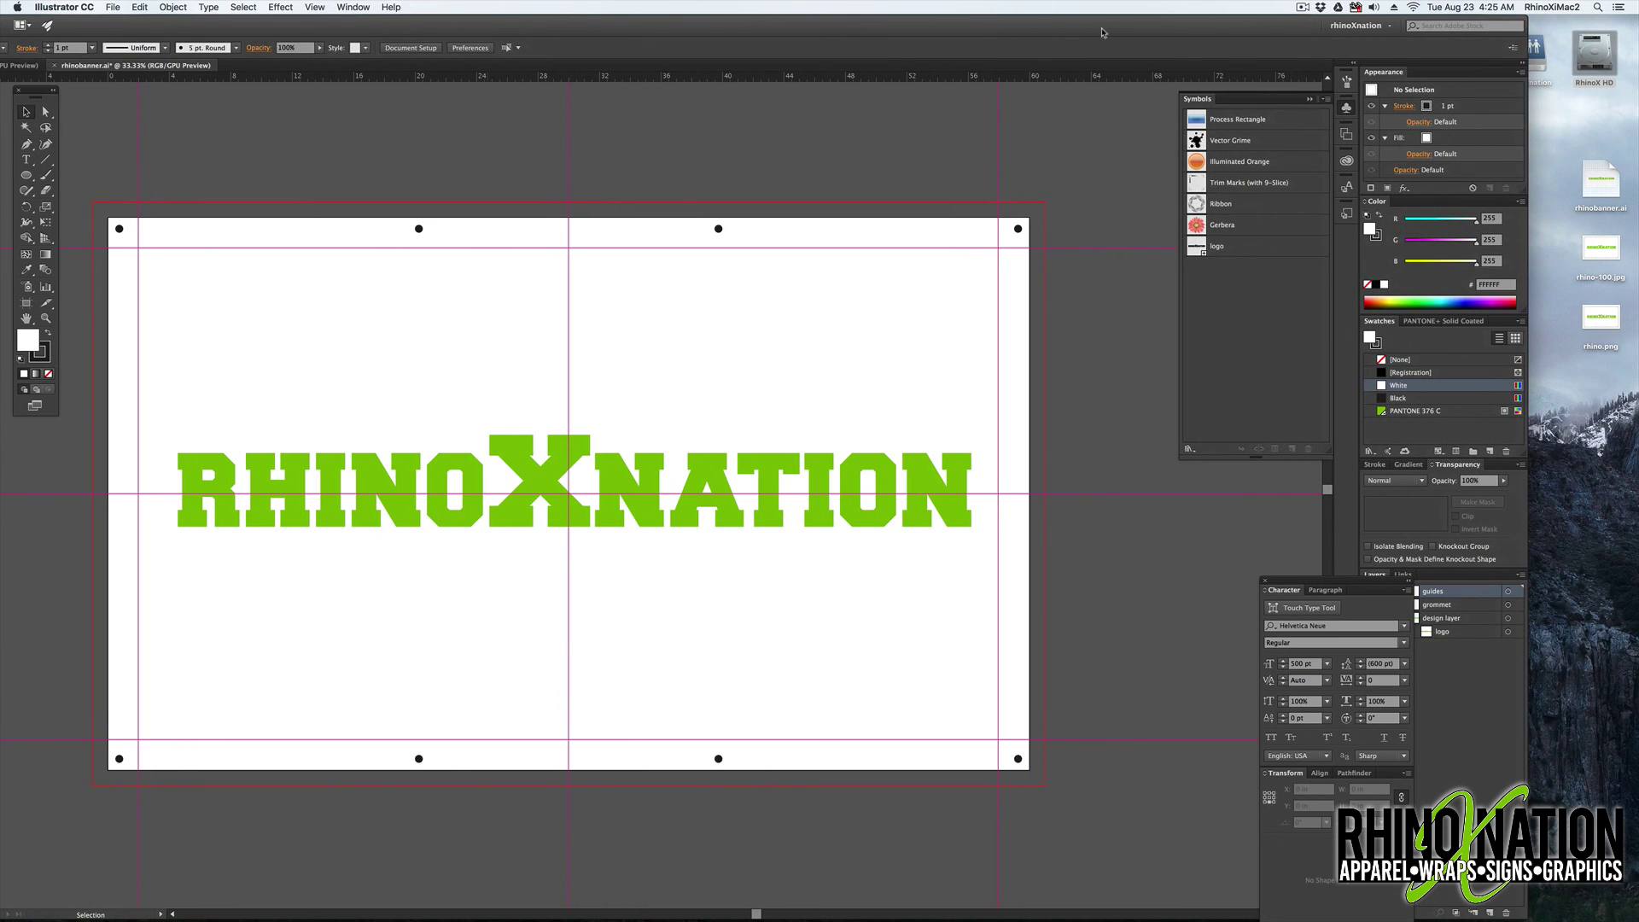